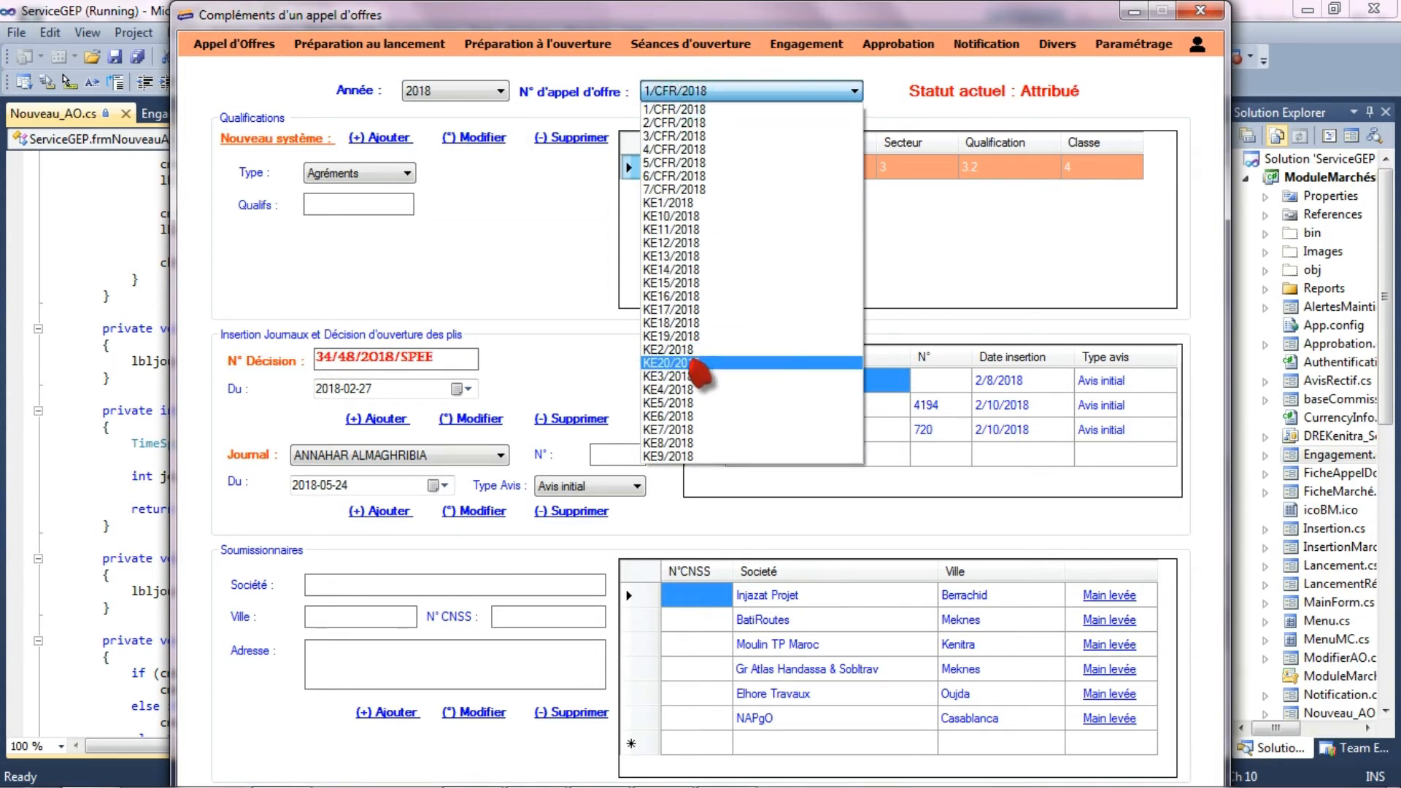
# - Load tender KE20/2018 and add its opening decision N° 3403/60/45 dated 2018-04-03
pyautogui.click(697, 363)
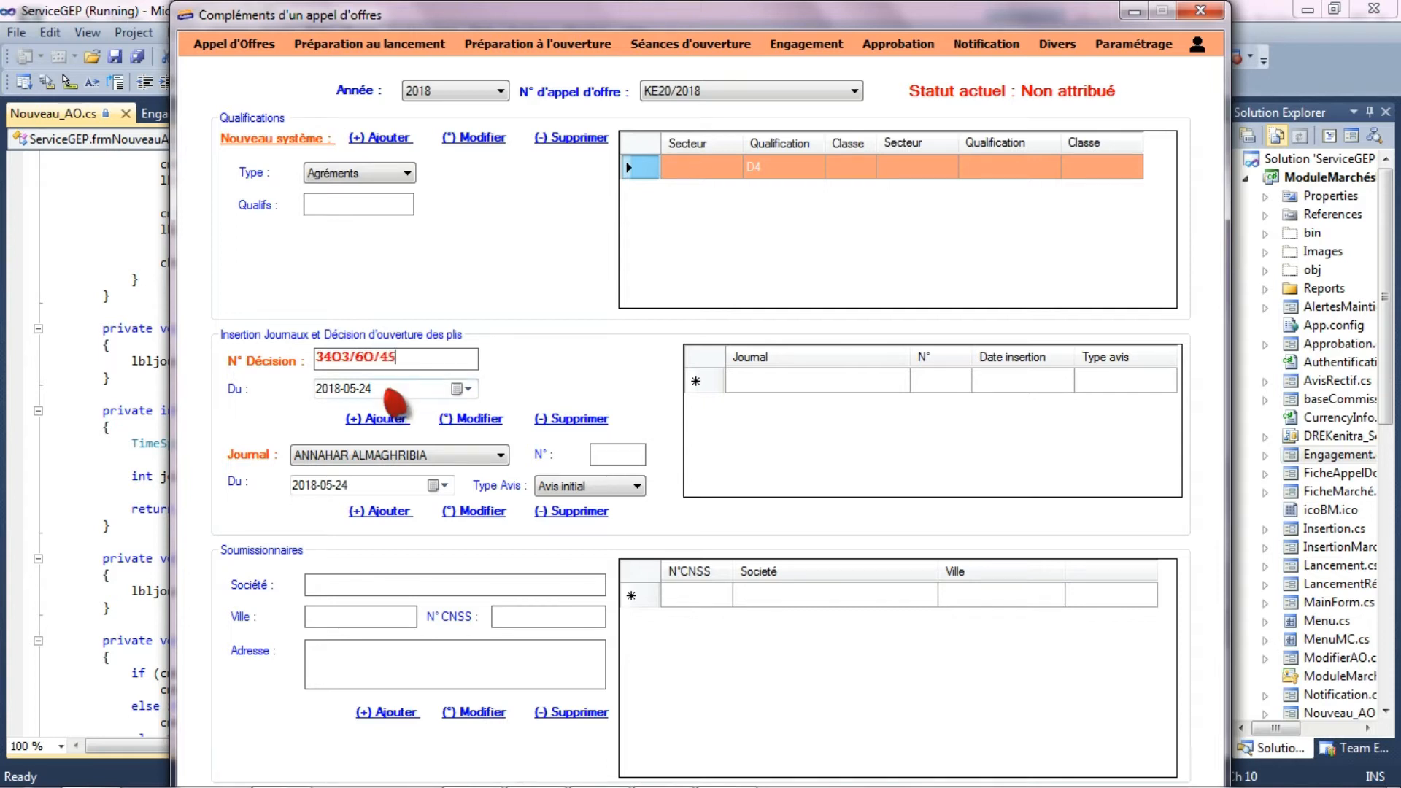
pyautogui.click(465, 389)
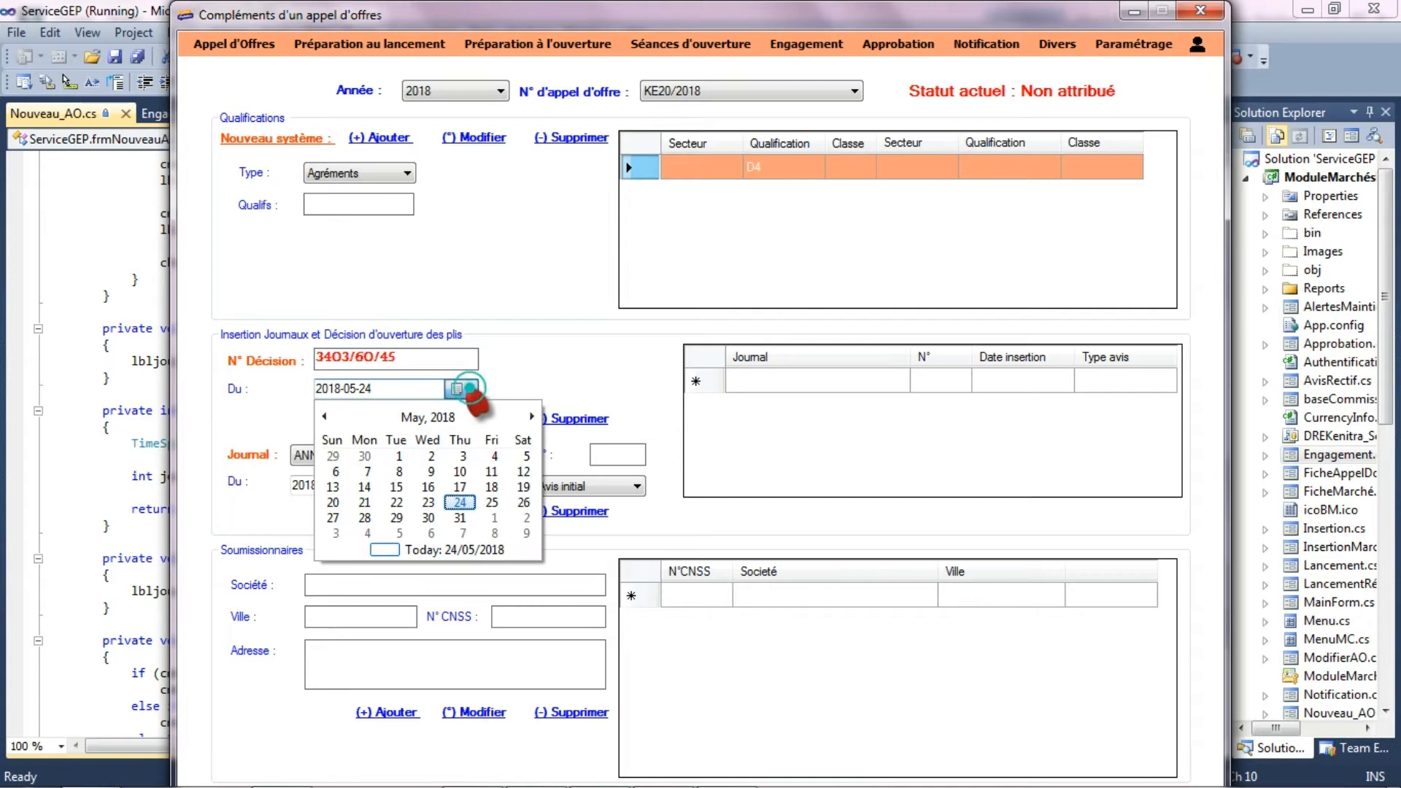
pyautogui.click(324, 416)
pyautogui.click(324, 416)
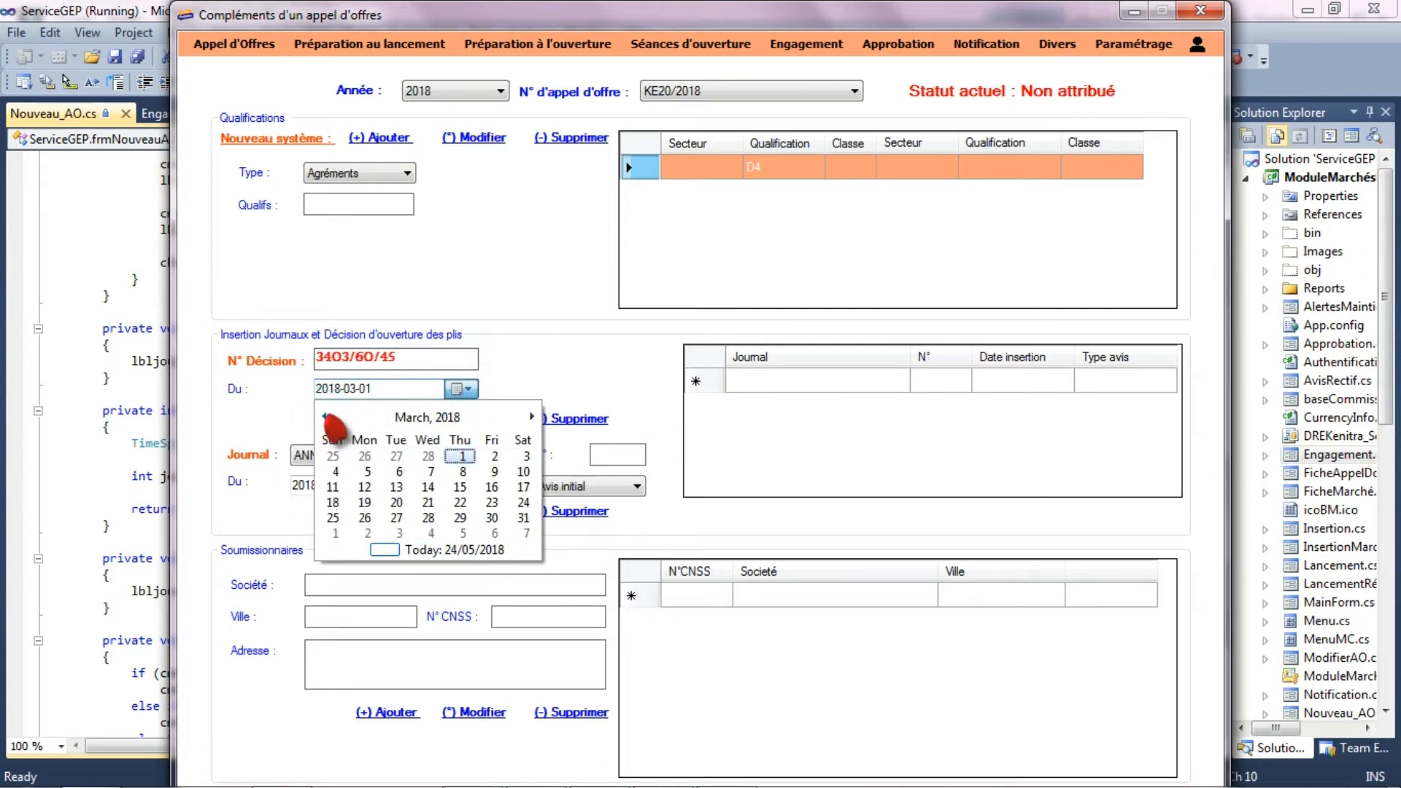
pyautogui.click(531, 416)
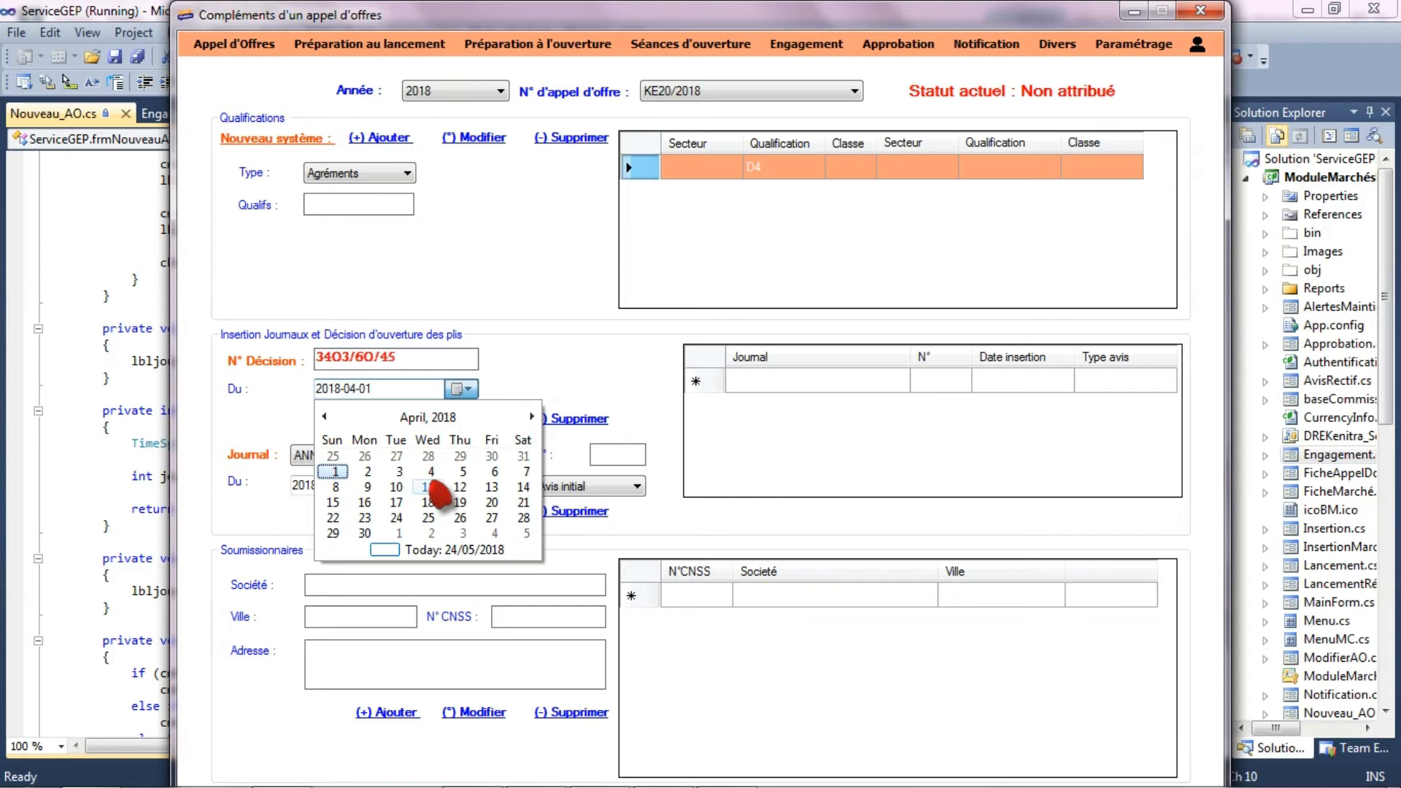
pyautogui.click(399, 471)
pyautogui.click(376, 418)
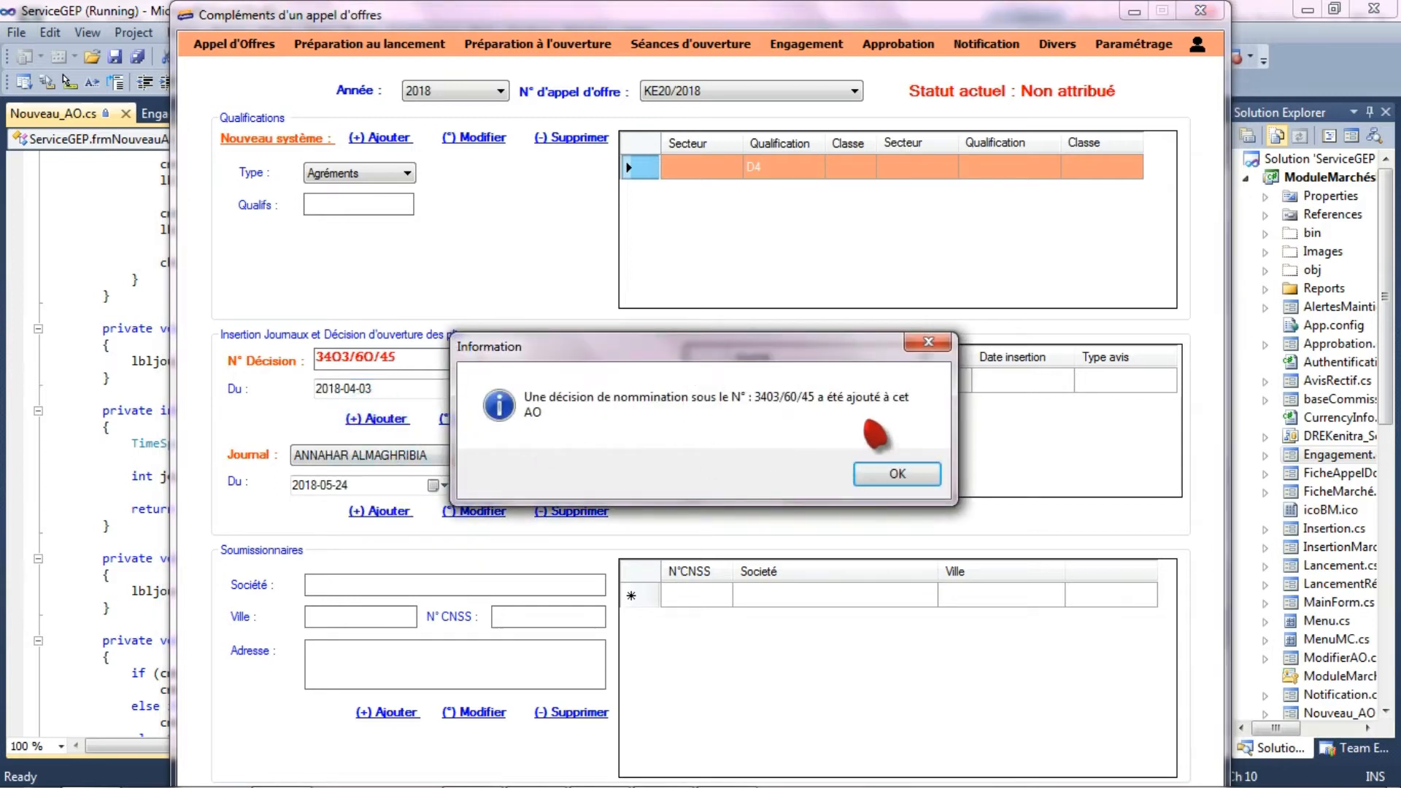
pyautogui.click(915, 470)
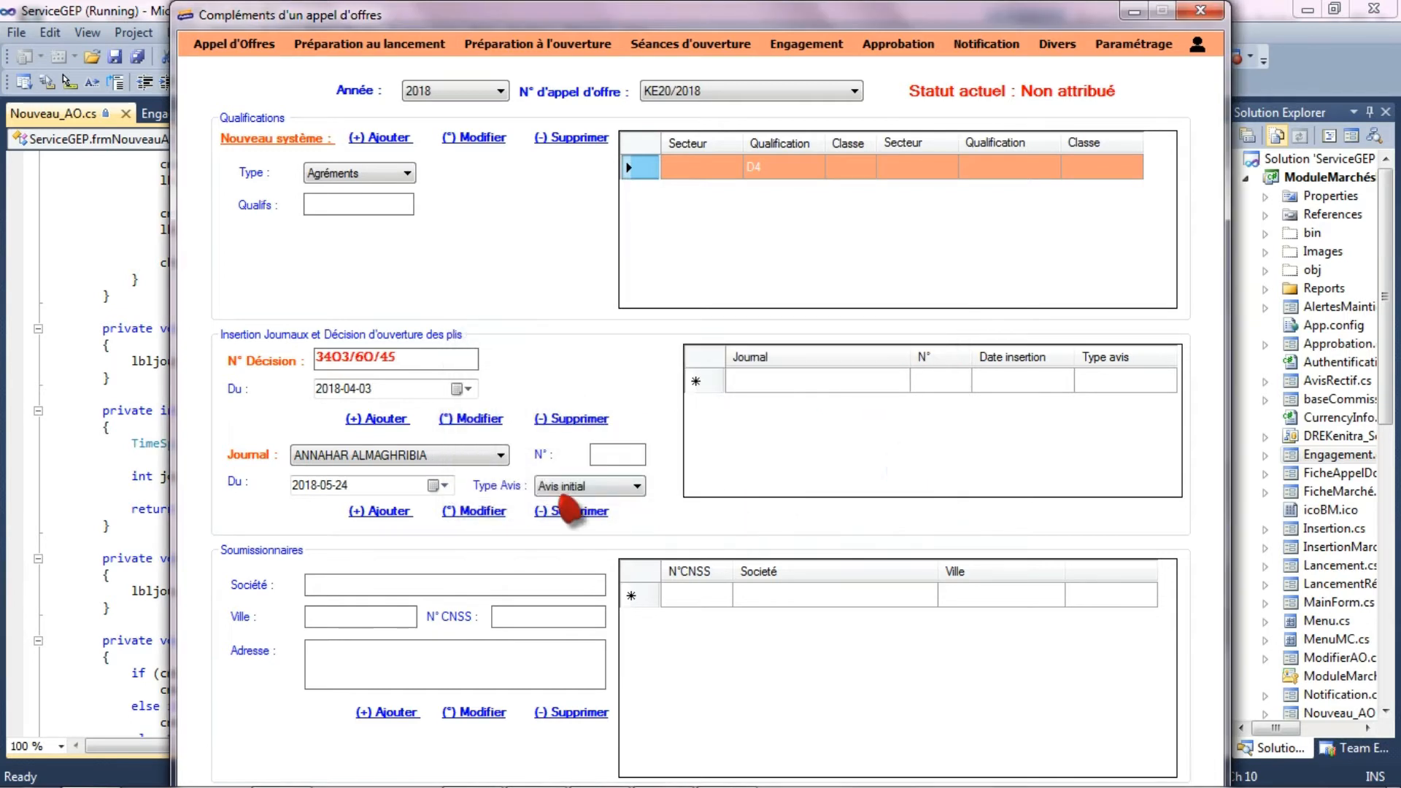
# - Add a journal insertion for ANNAHAR ALMAGHRIBIA with N° 444, date 2018-02-21 and notice type Avis initial
pyautogui.click(381, 460)
pyautogui.click(376, 472)
pyautogui.click(614, 457)
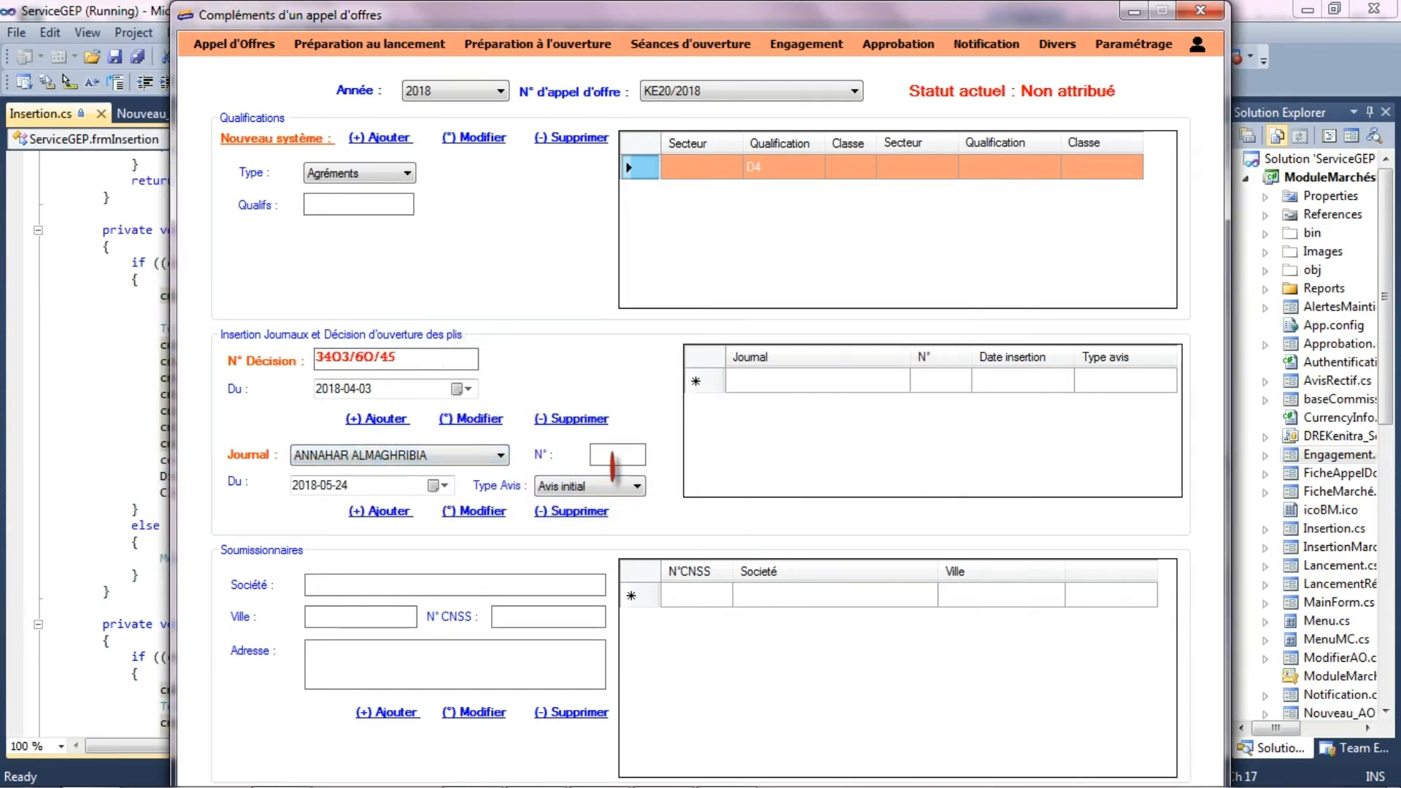
pyautogui.click(369, 486)
pyautogui.click(444, 485)
pyautogui.click(301, 513)
pyautogui.click(301, 513)
pyautogui.click(301, 513)
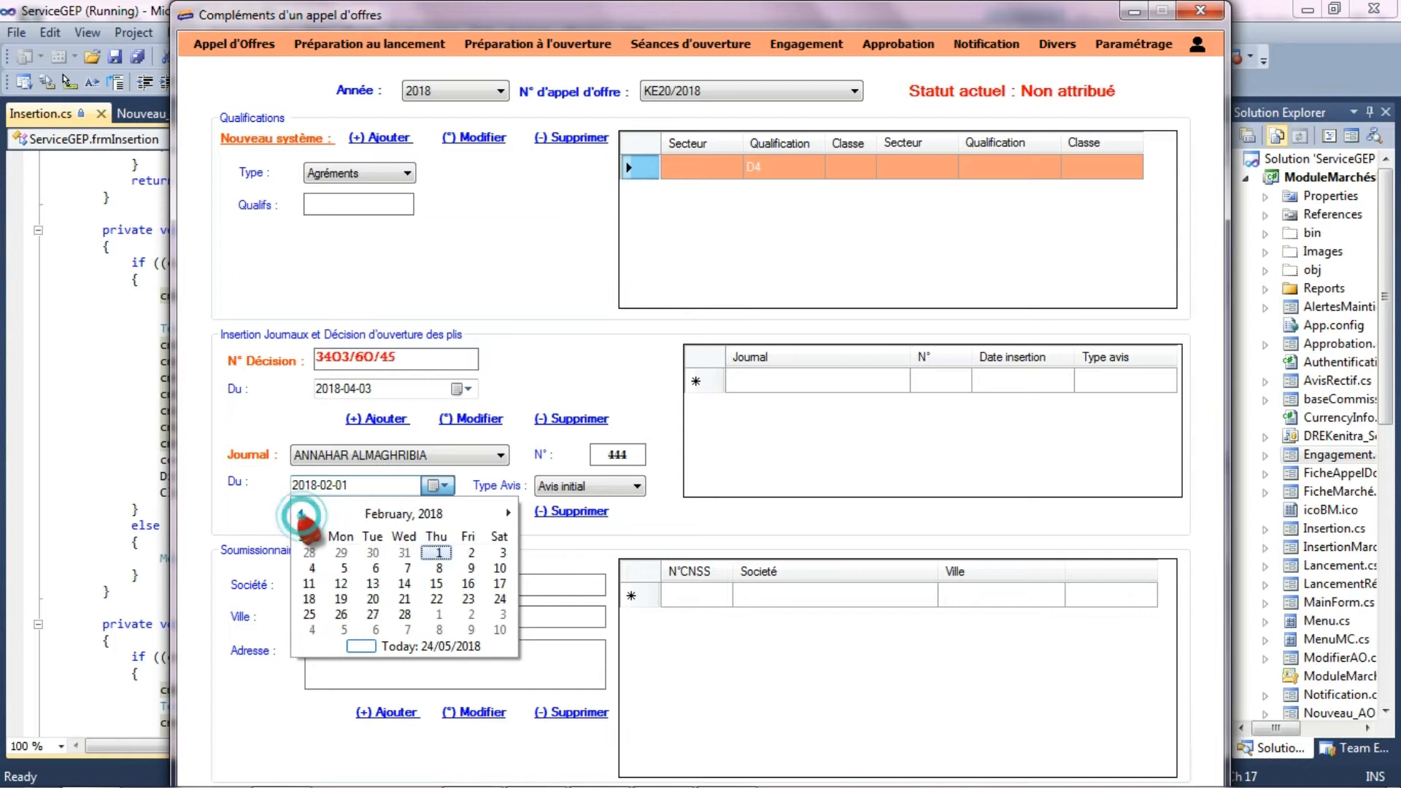
pyautogui.click(404, 599)
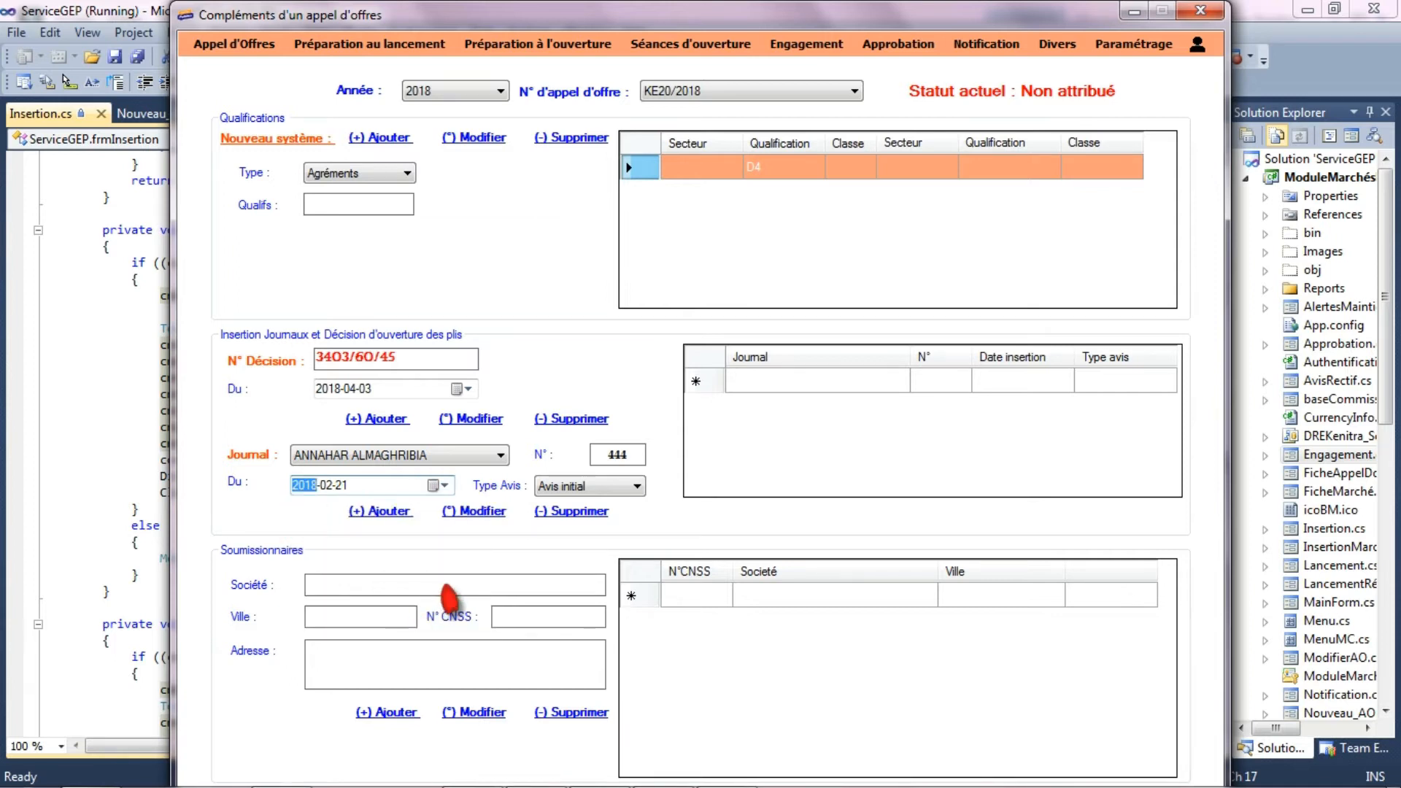
pyautogui.click(567, 489)
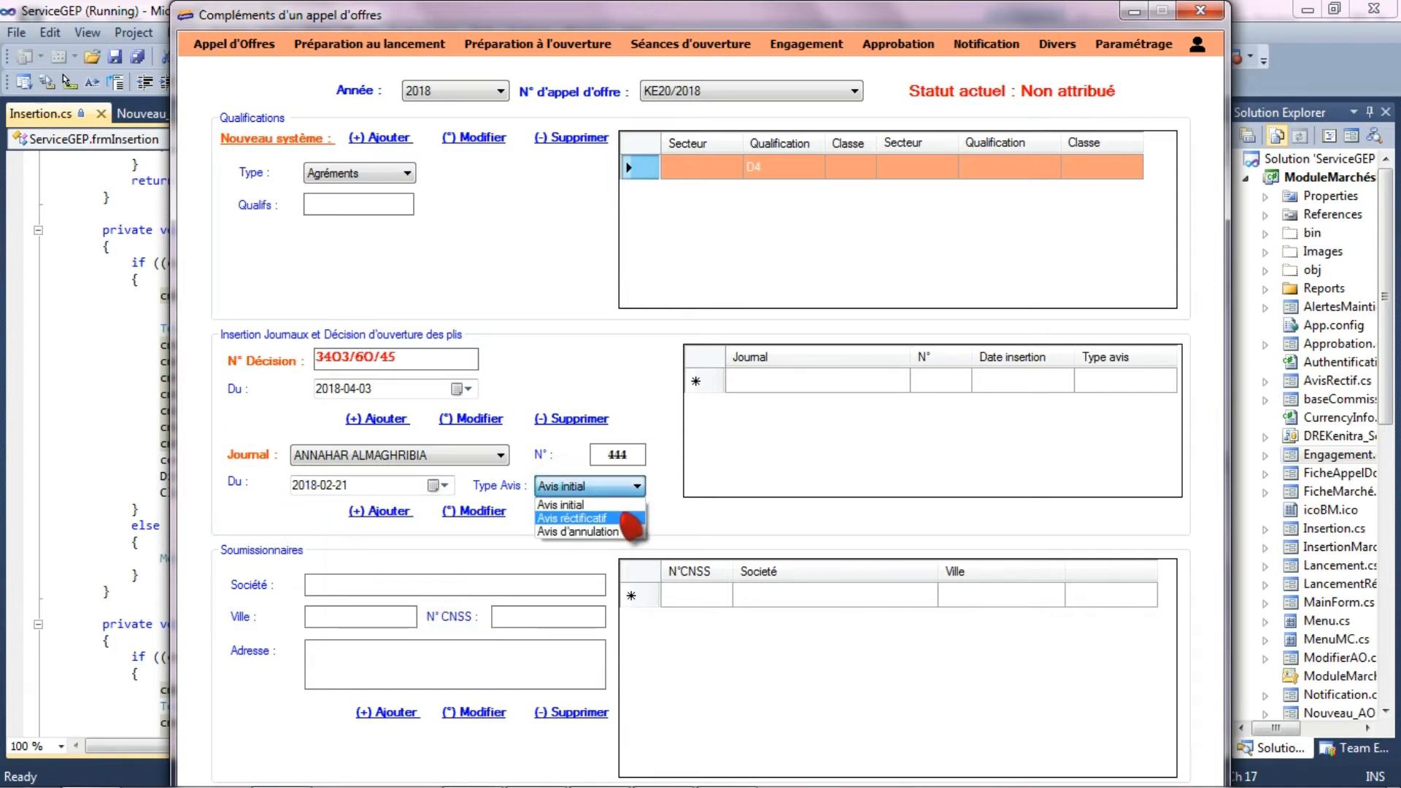
pyautogui.click(572, 502)
pyautogui.click(383, 511)
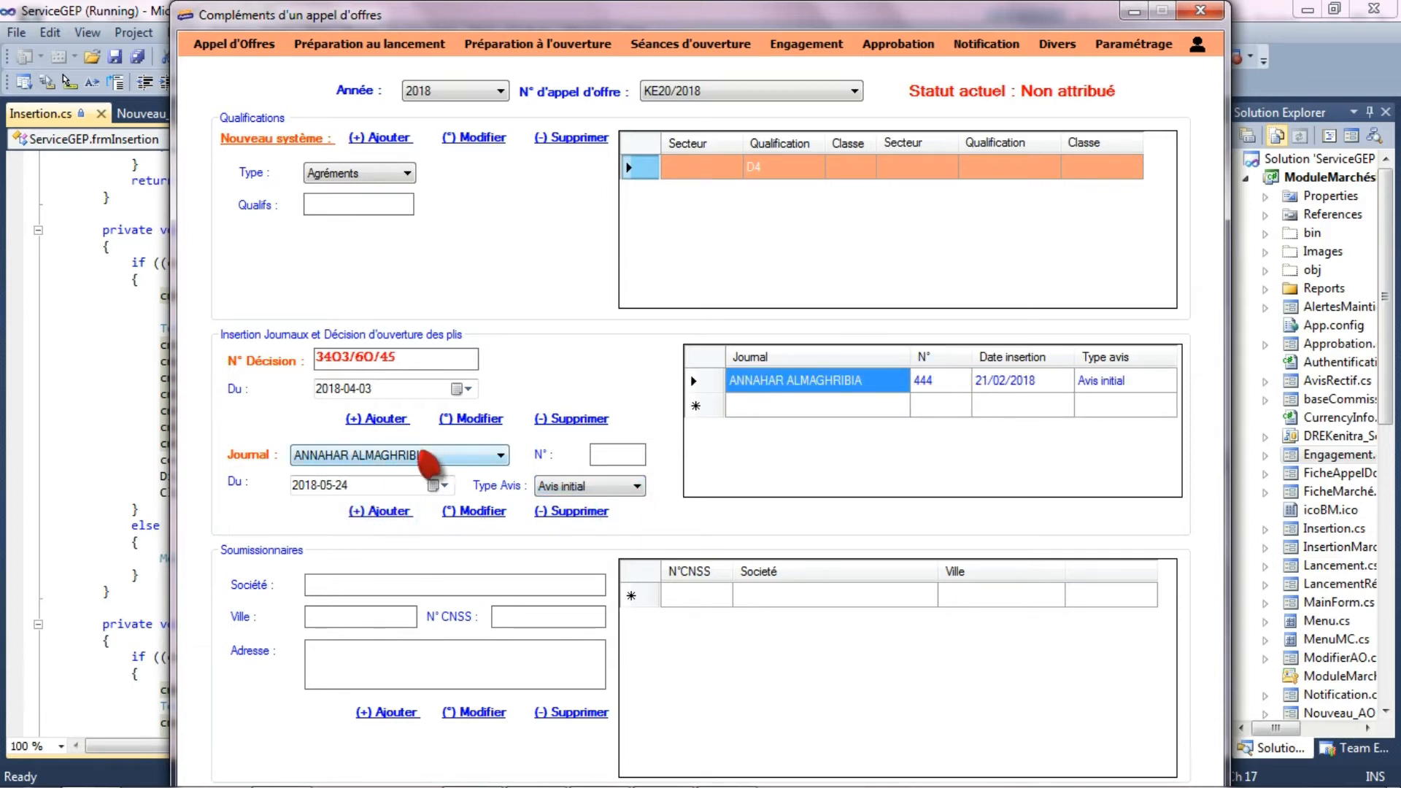
# - Add a journal insertion for L'ETENDARD with N° 23, date 2018-02-21 and notice type Avis initial
pyautogui.click(483, 456)
pyautogui.click(403, 489)
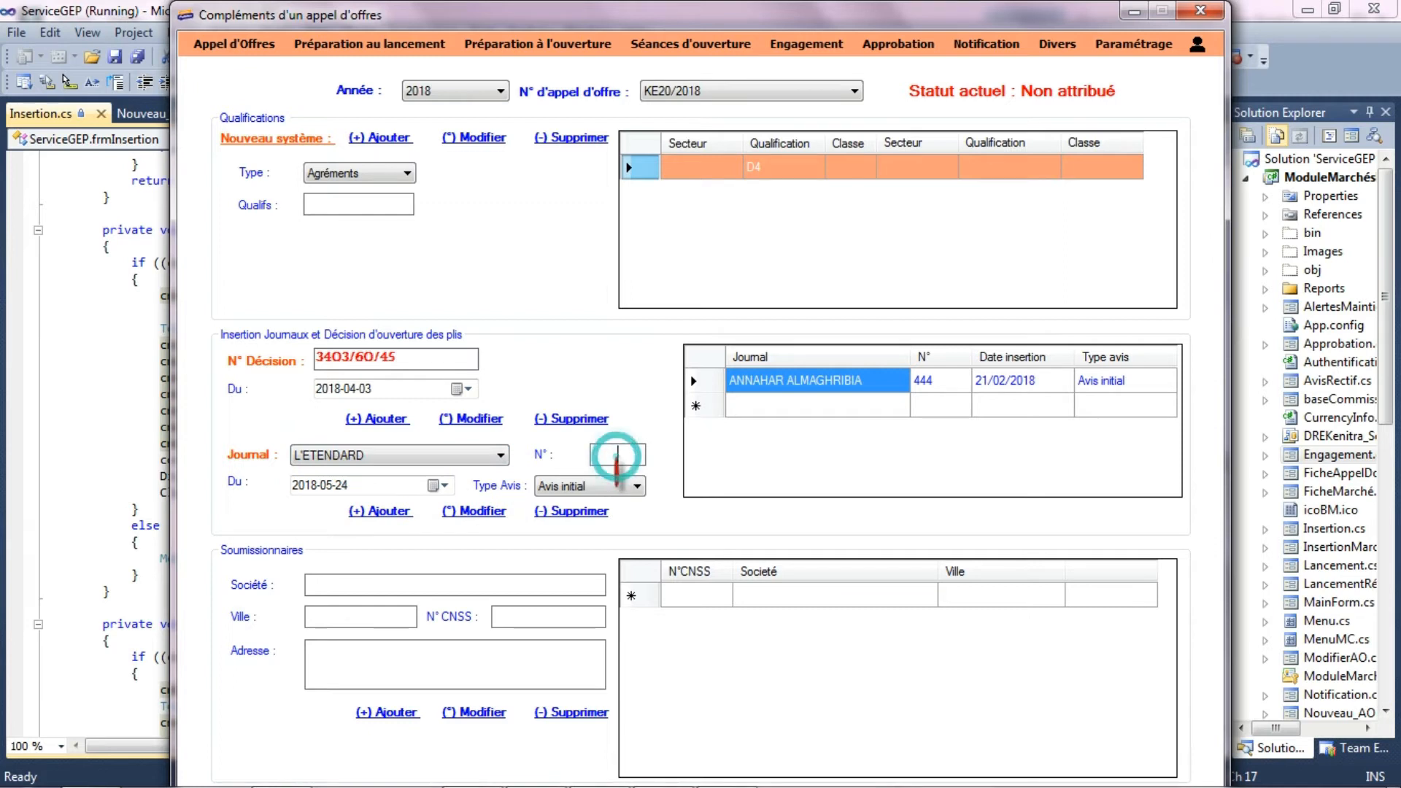
pyautogui.click(441, 485)
pyautogui.click(301, 513)
pyautogui.click(300, 513)
pyautogui.click(301, 513)
pyautogui.click(403, 598)
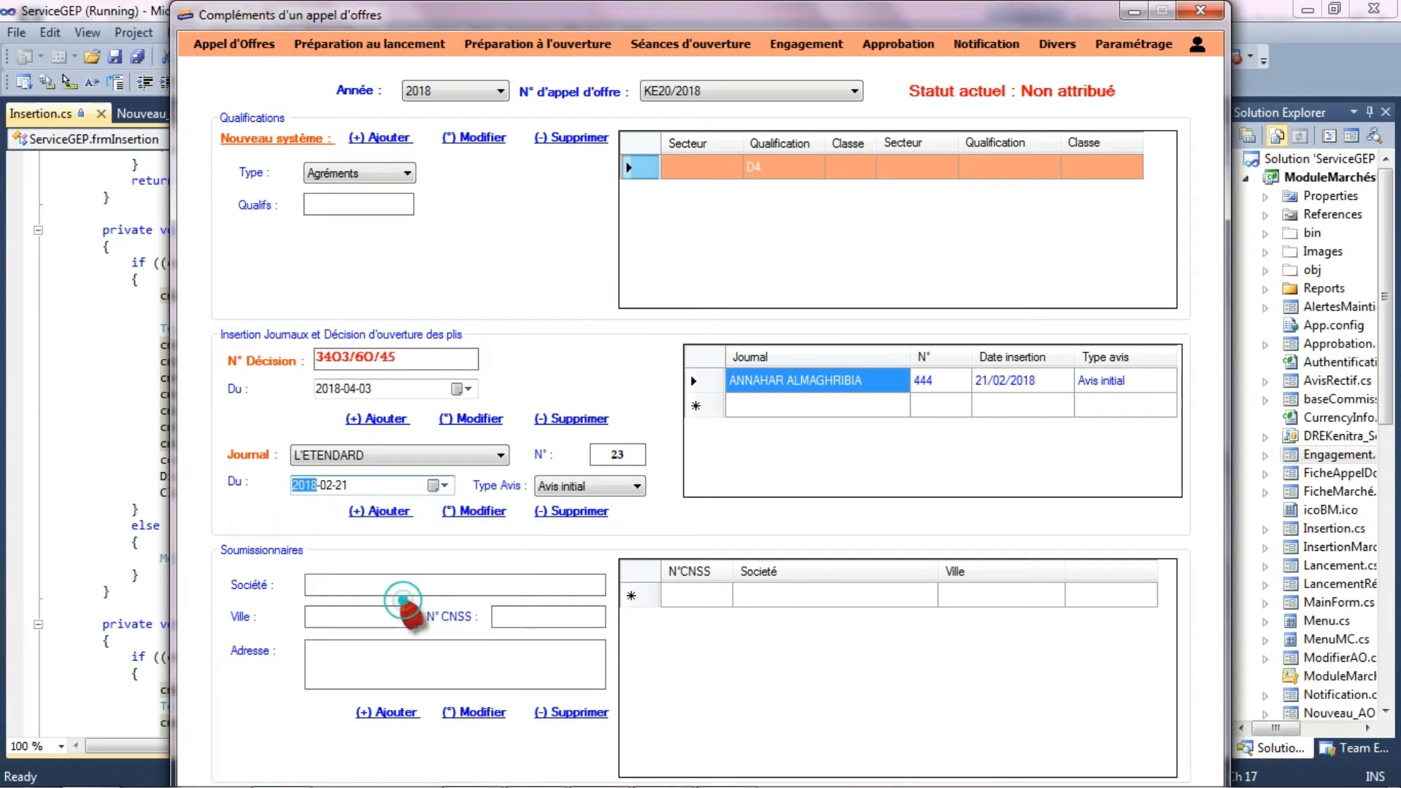
pyautogui.click(597, 487)
pyautogui.click(598, 503)
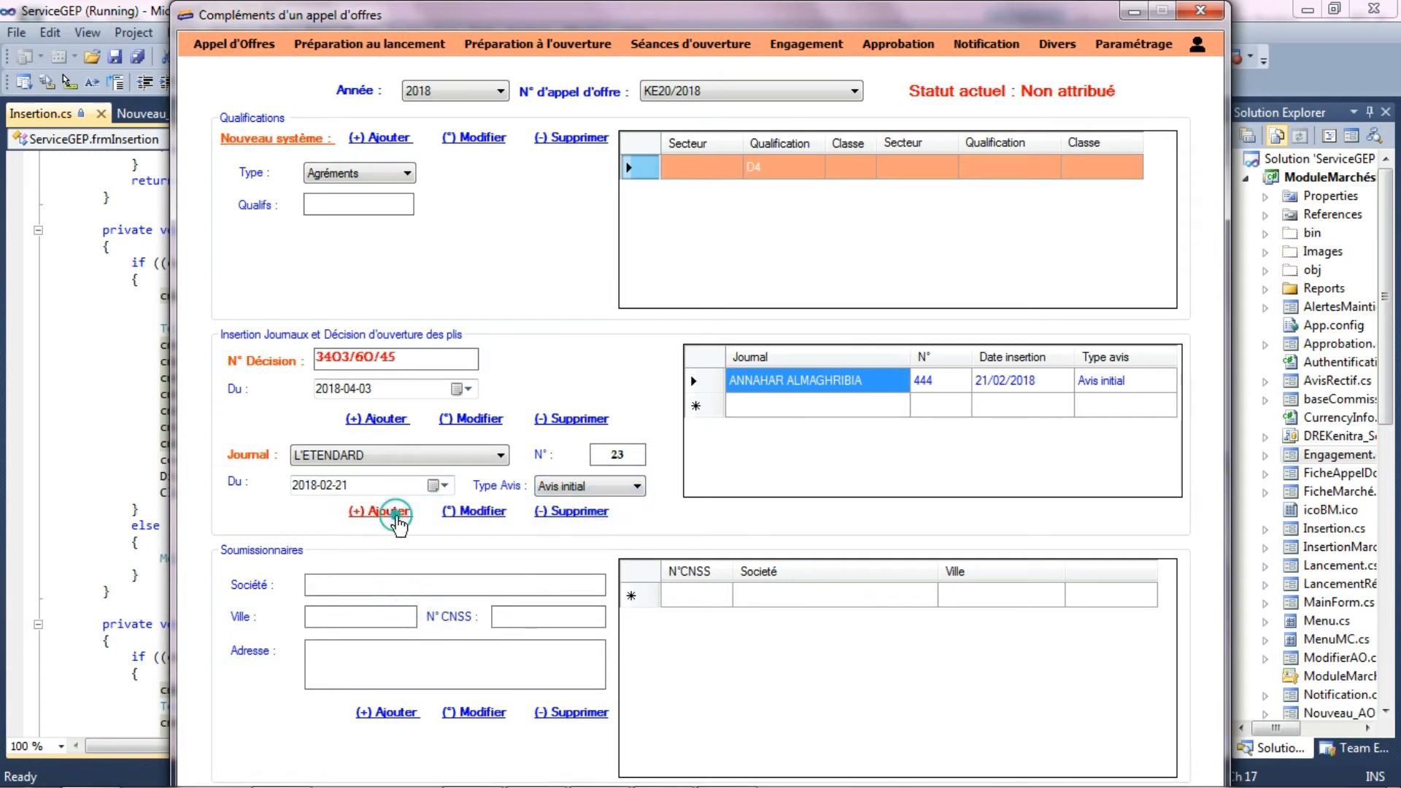
pyautogui.click(391, 510)
# - Add a PORTAIL WEB insertion without a number, dated 2018-02-21, as Avis initial
pyautogui.click(387, 456)
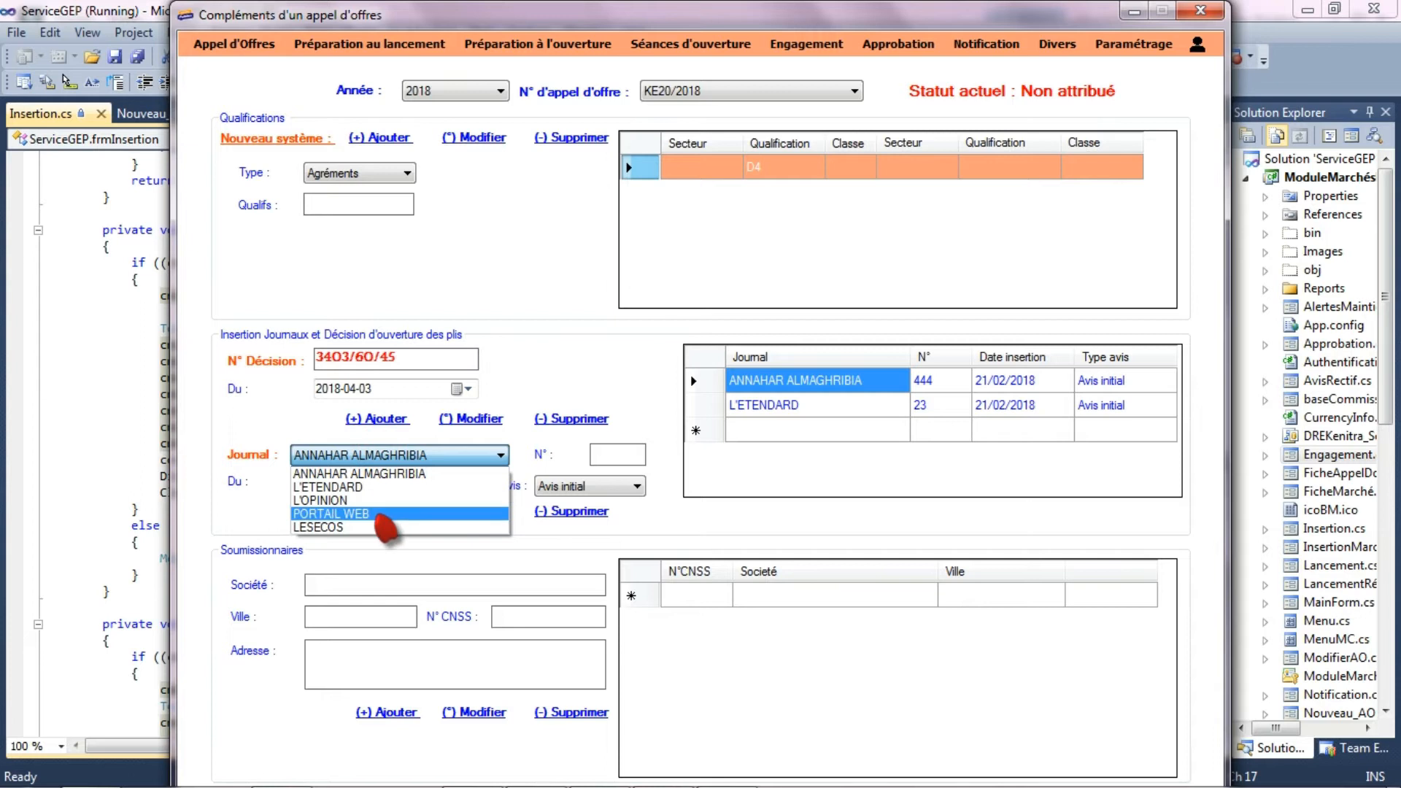
pyautogui.click(379, 503)
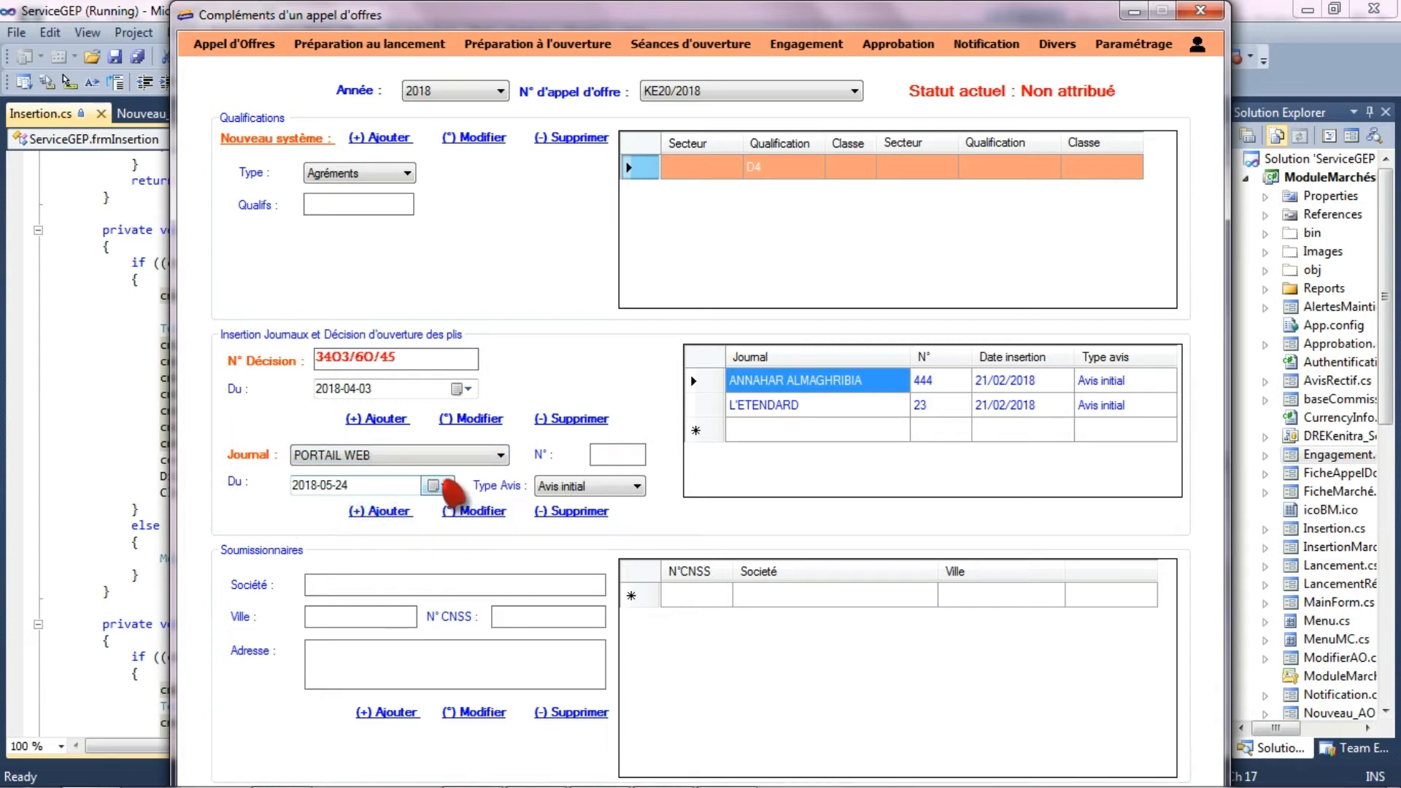
pyautogui.click(442, 485)
pyautogui.click(300, 513)
pyautogui.click(300, 513)
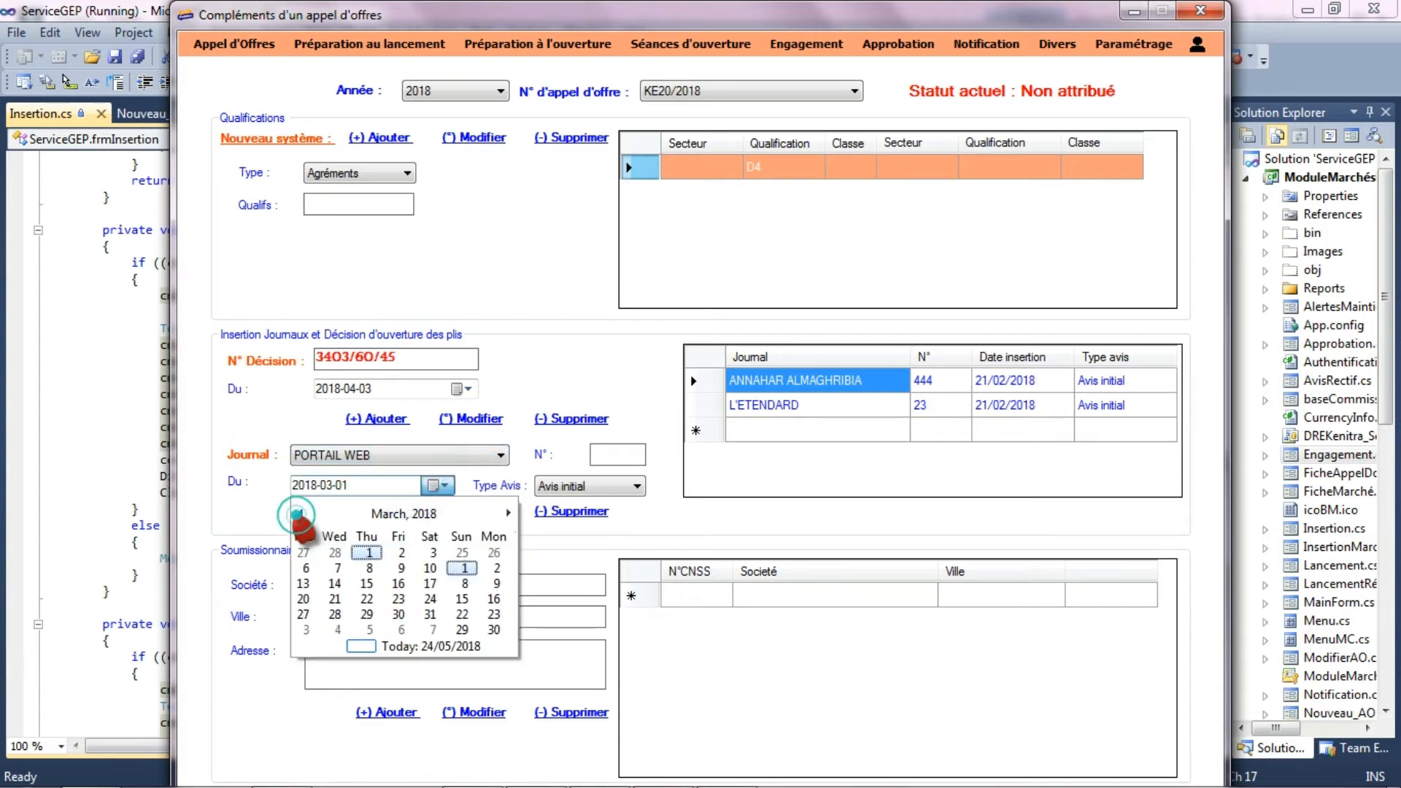
pyautogui.click(300, 513)
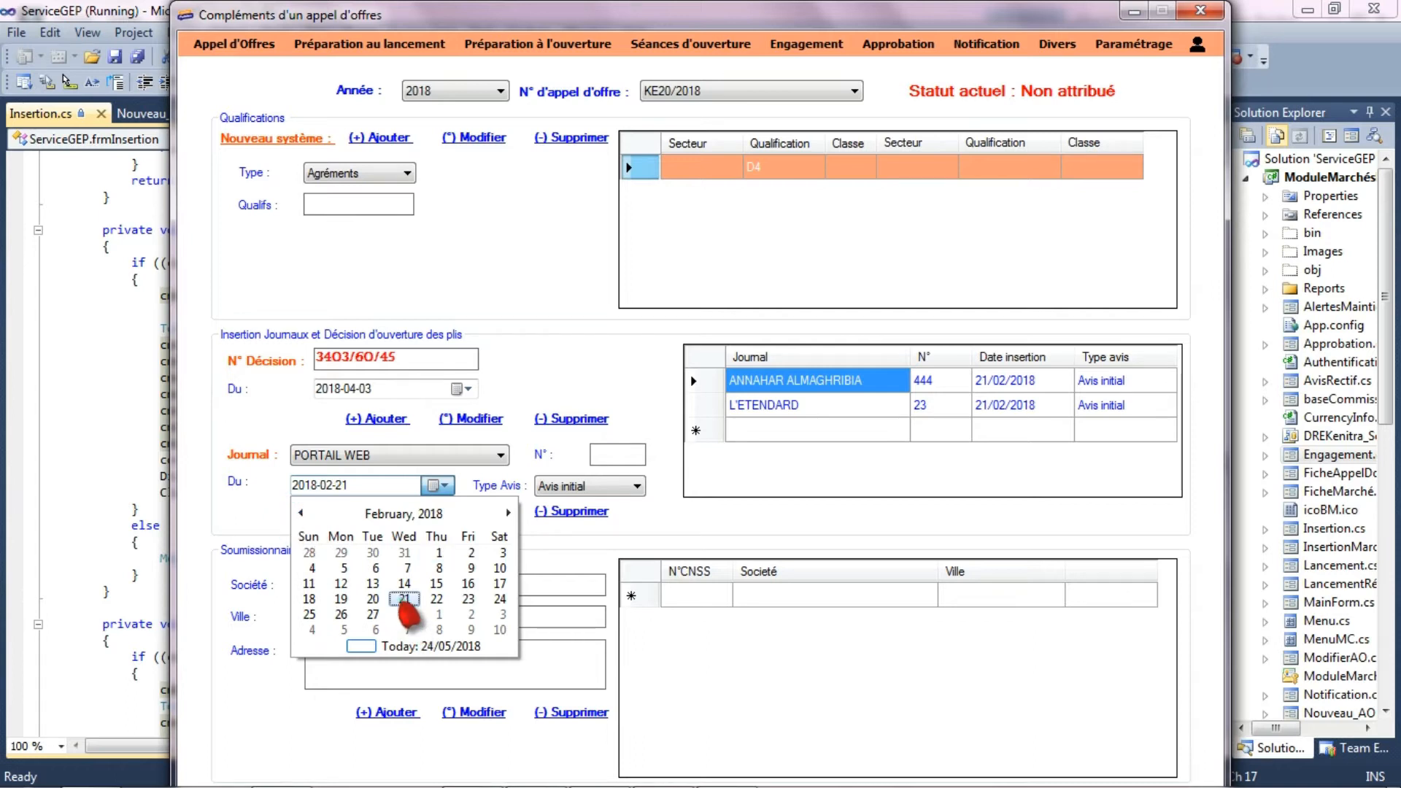
pyautogui.click(405, 598)
pyautogui.click(387, 516)
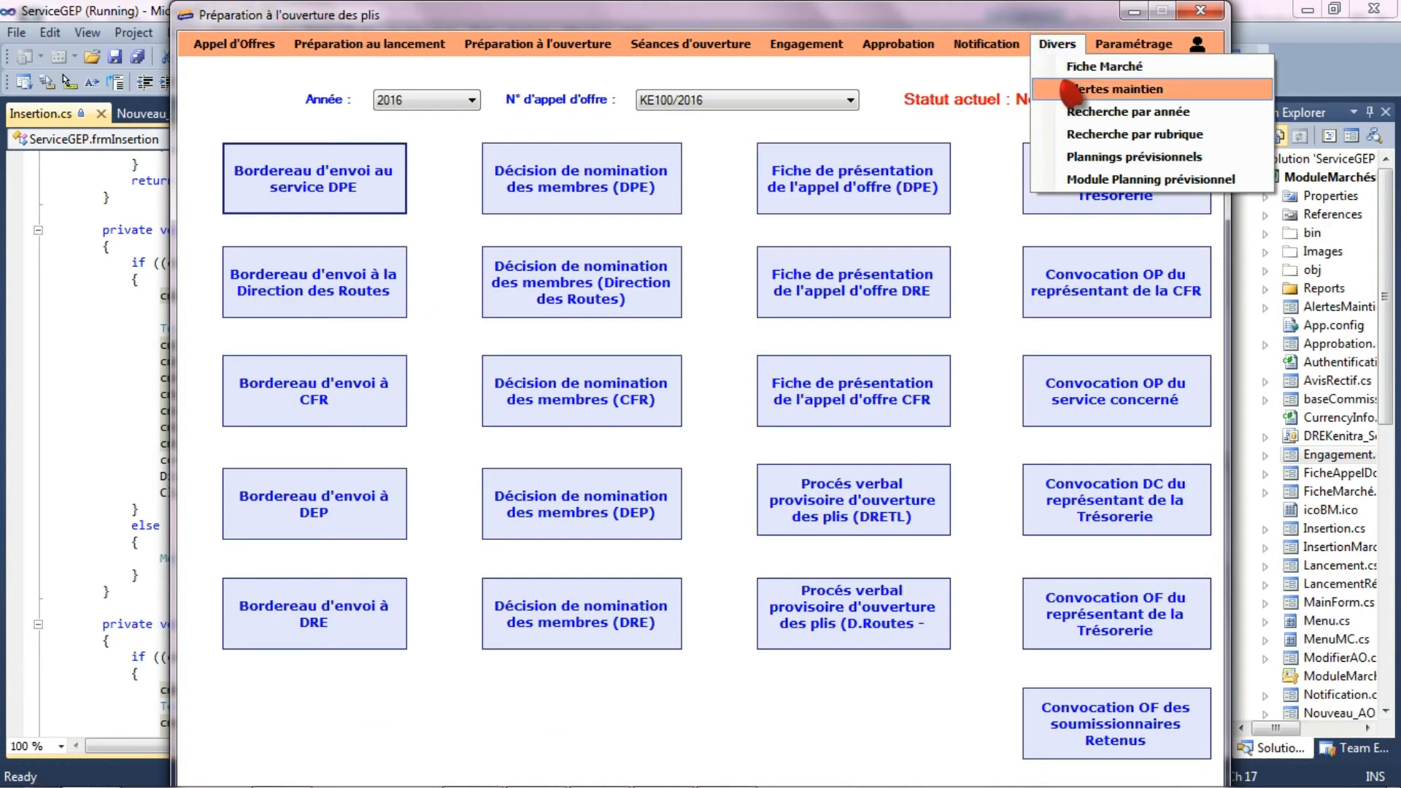
# - Look over the maintenance alerts and select tender KE20/2018 of year 2018 in Préparation à l'ouverture
pyautogui.click(1075, 91)
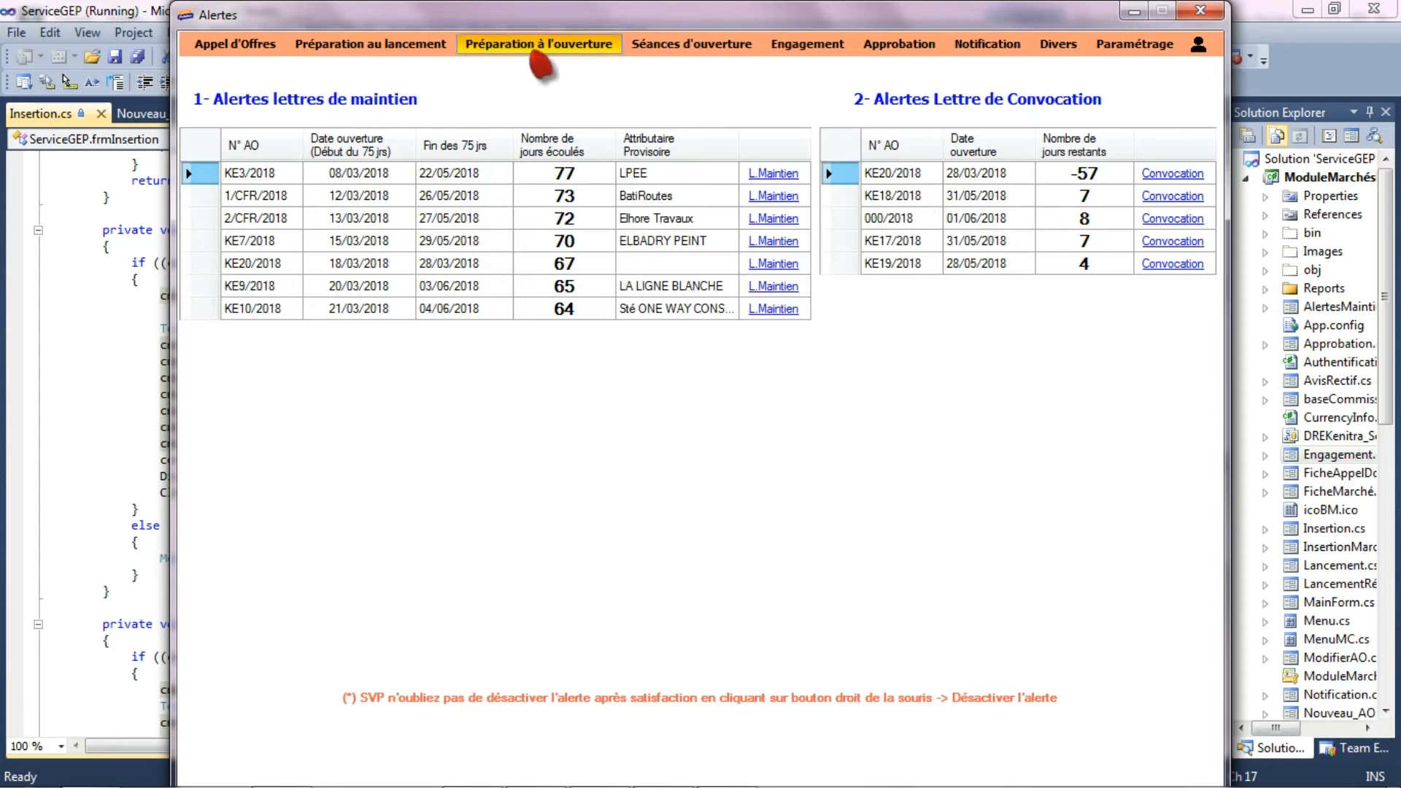
pyautogui.click(536, 48)
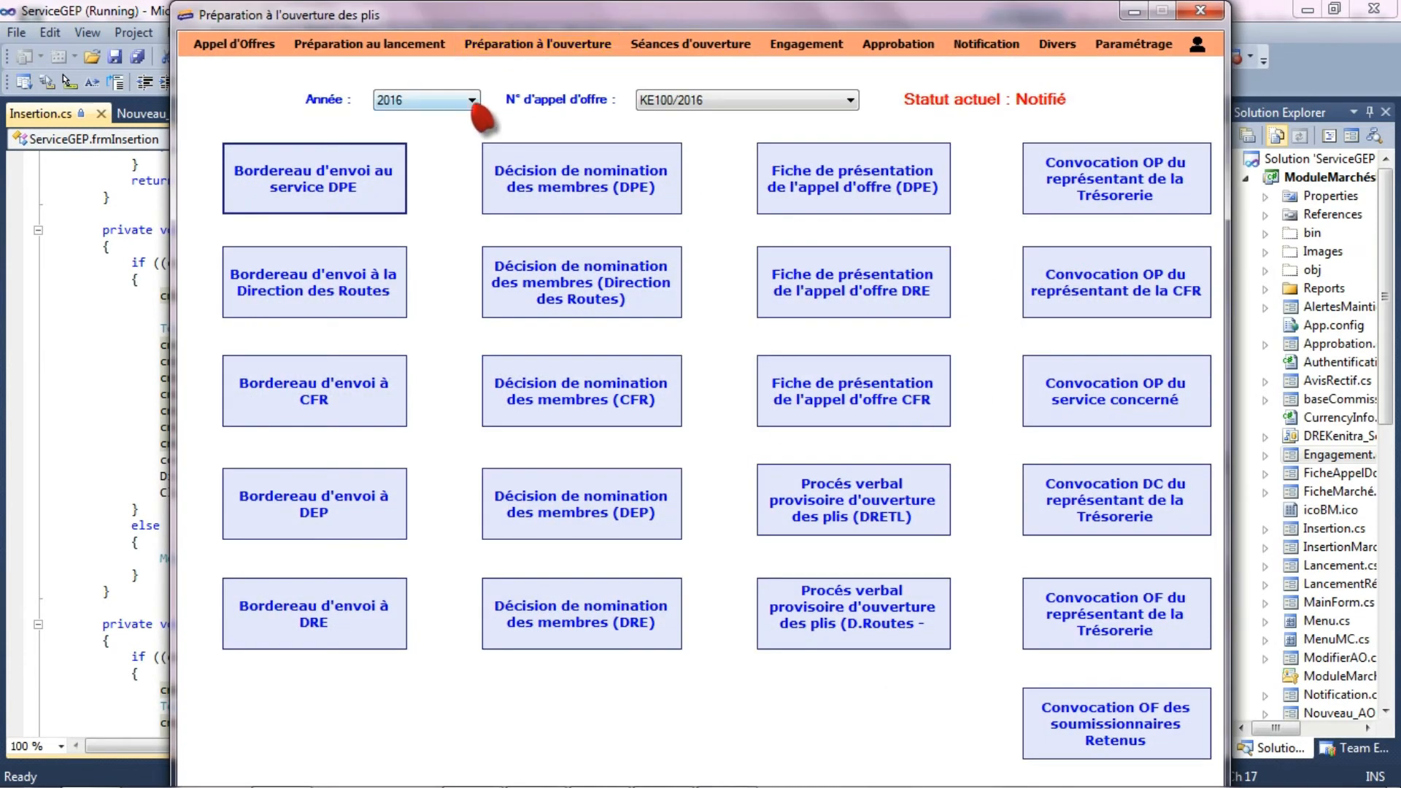
pyautogui.click(472, 100)
pyautogui.click(456, 145)
pyautogui.click(730, 100)
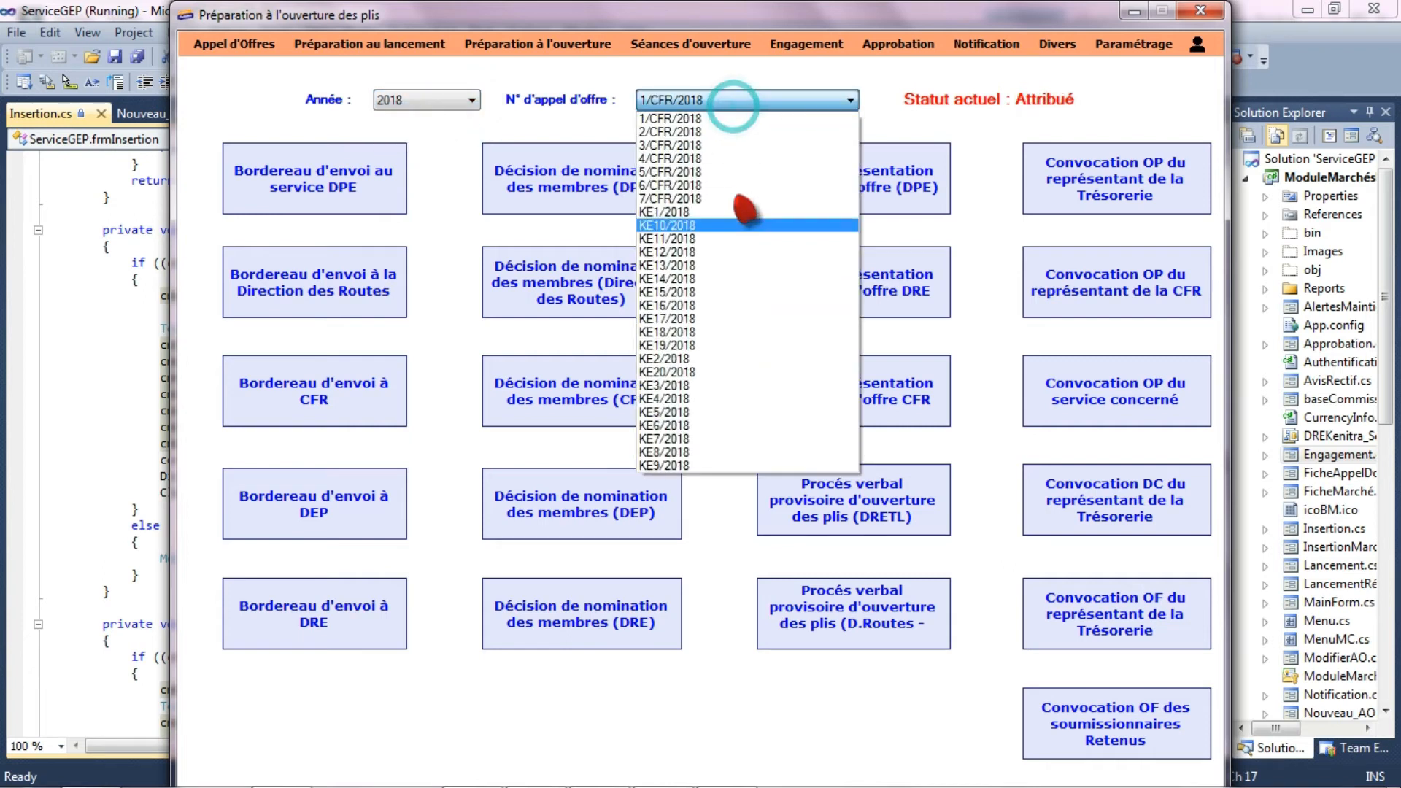
pyautogui.click(734, 374)
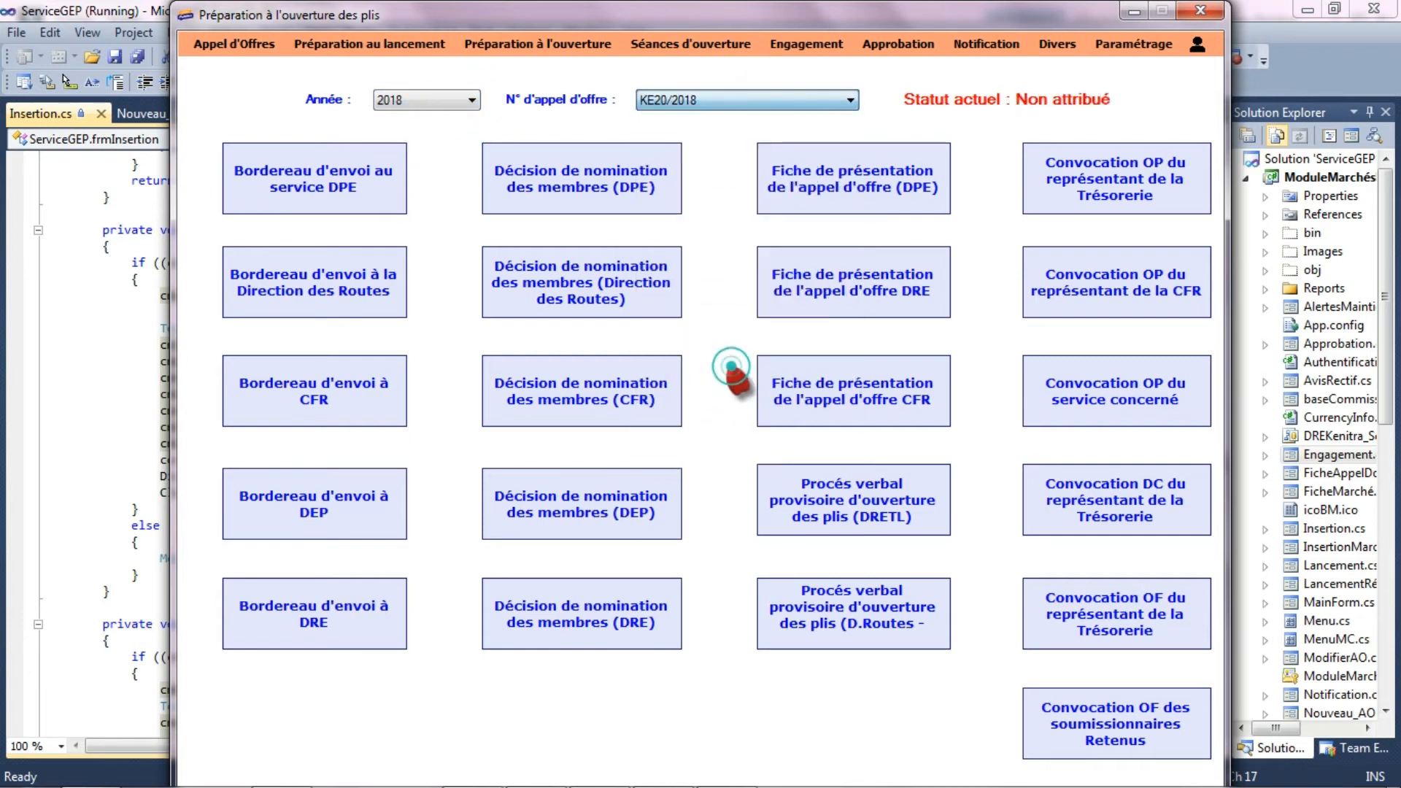
# - Generate the "Convocation OP du représentant de la Trésorerie" letter, read it down to the signature and close the document
pyautogui.click(1154, 208)
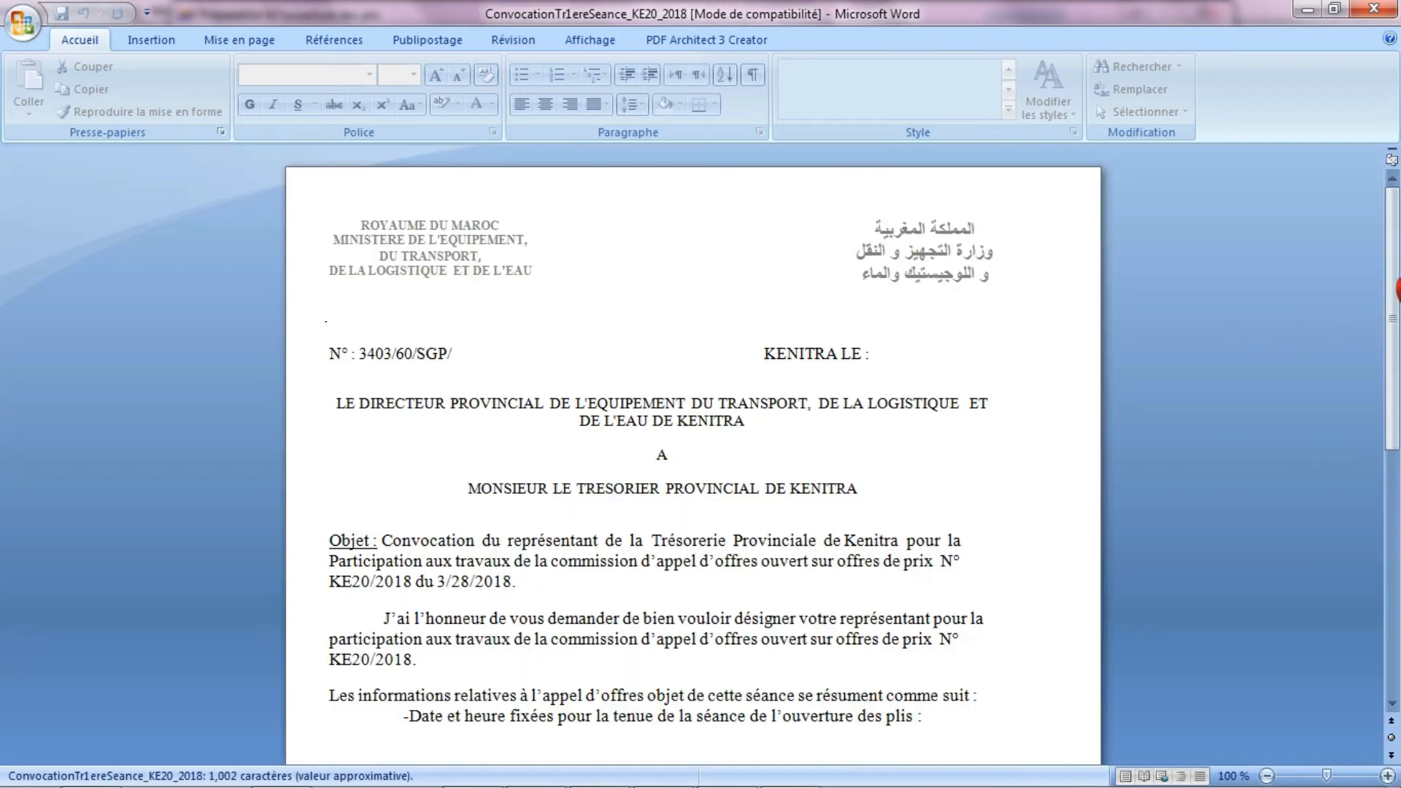
pyautogui.moveTo(1391, 282); pyautogui.dragTo(1391, 416)
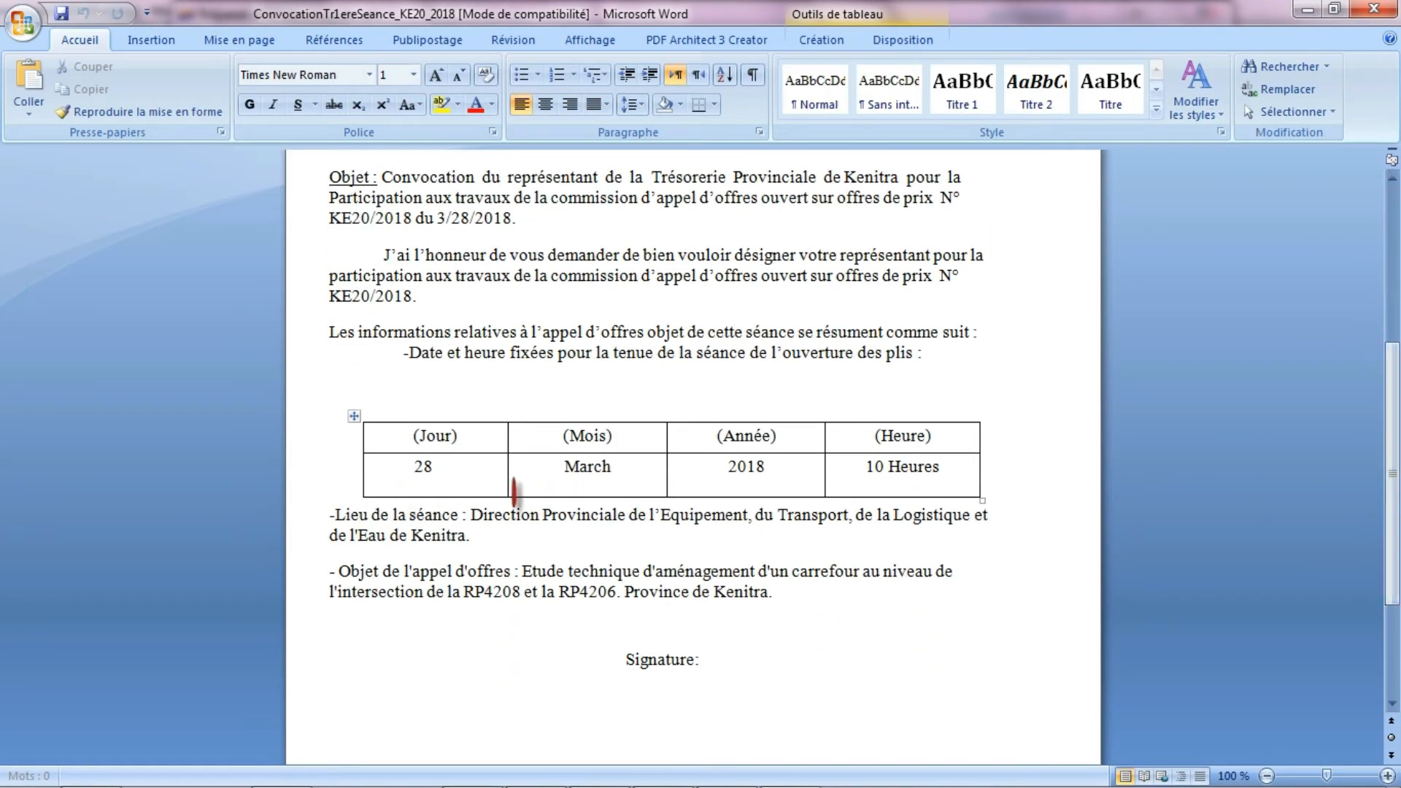
pyautogui.click(1374, 9)
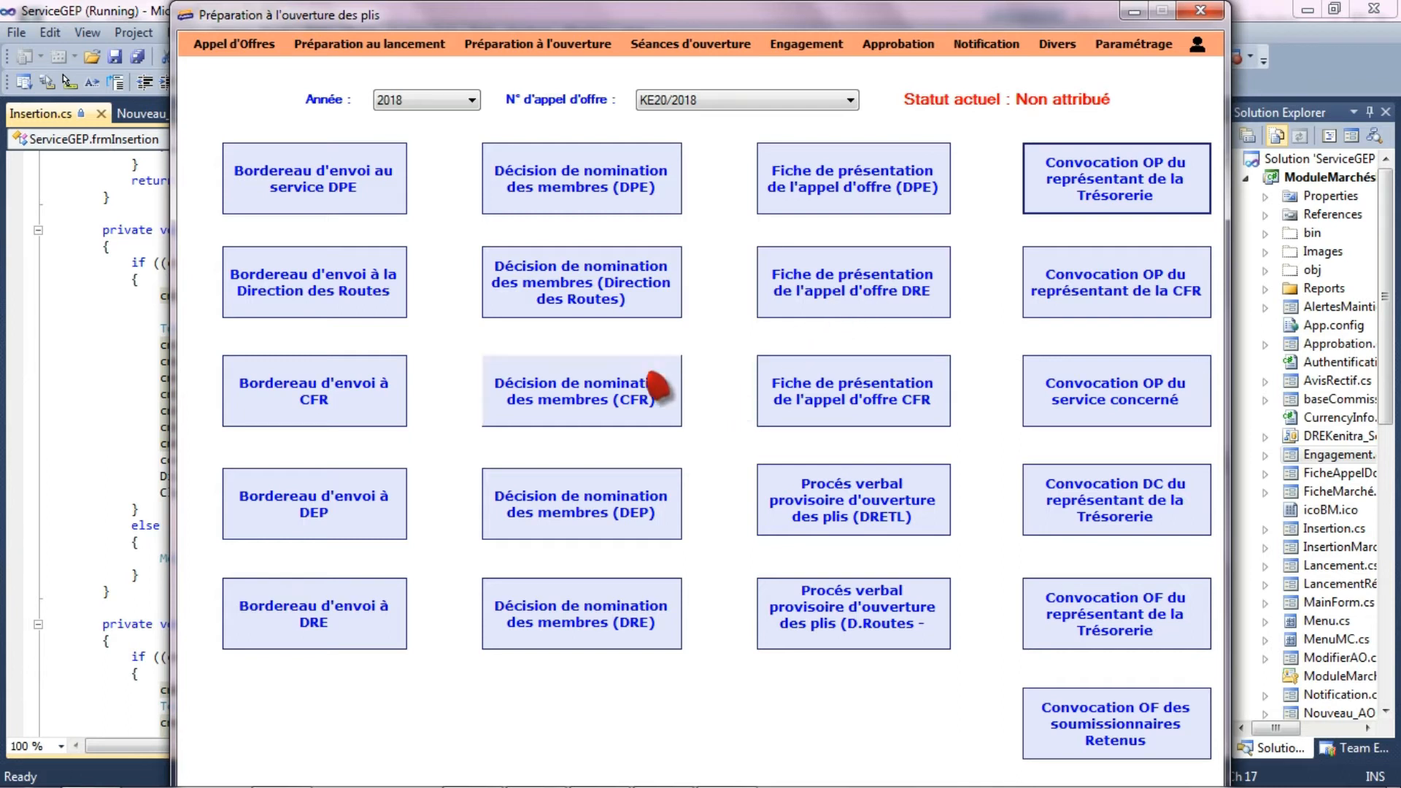
# - Return to the journal and portal insertion form and load tender KE20/2018 of year 2018
pyautogui.click(234, 43)
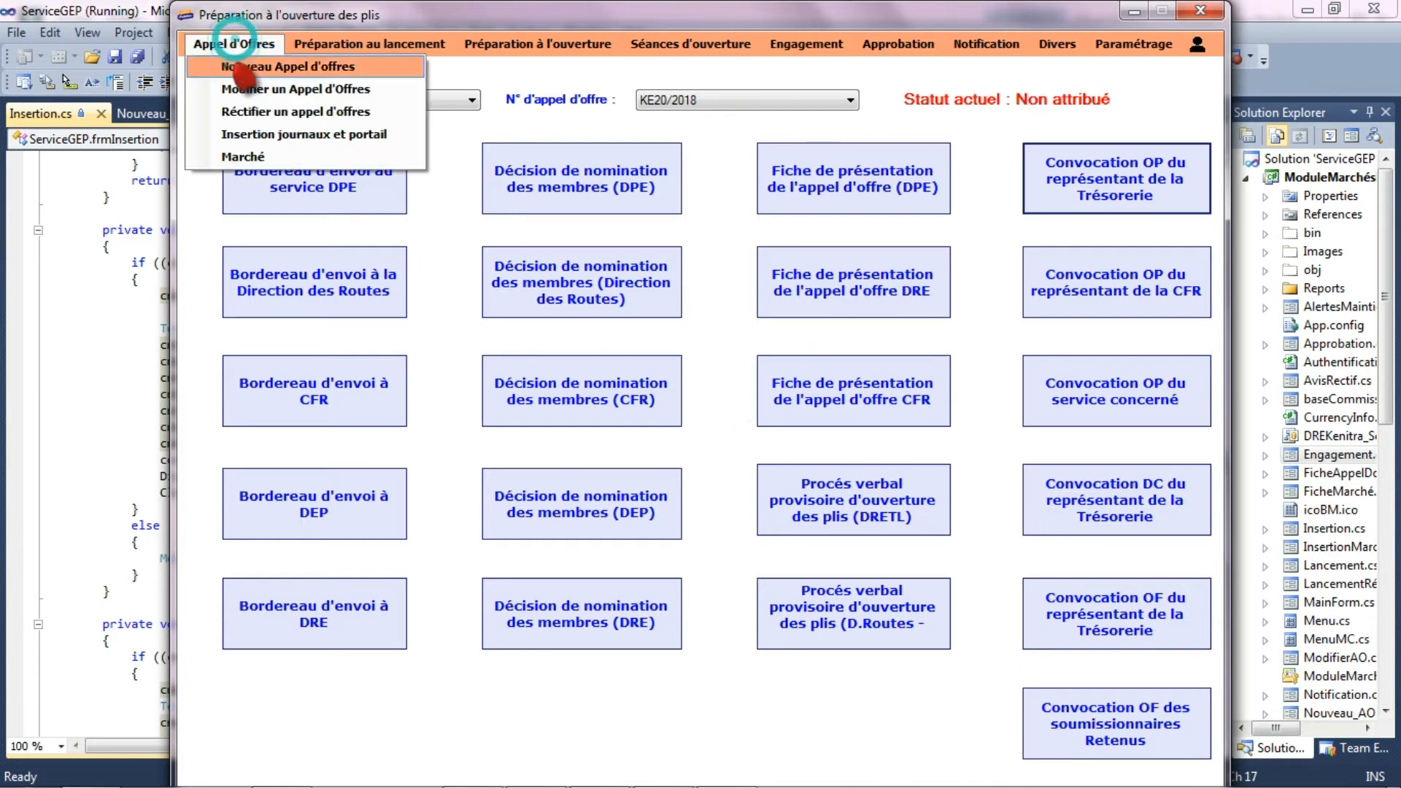
pyautogui.click(259, 135)
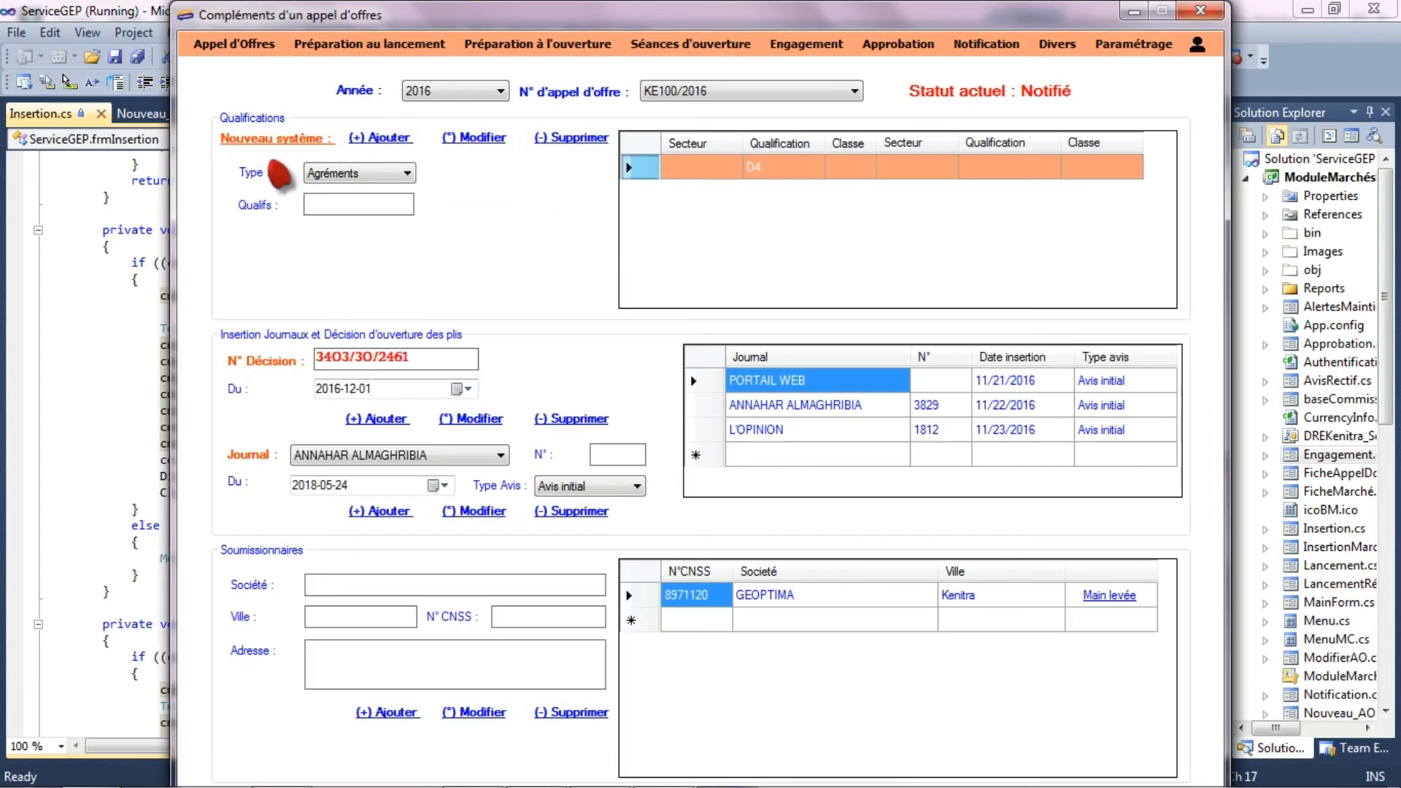
pyautogui.click(438, 92)
pyautogui.click(442, 128)
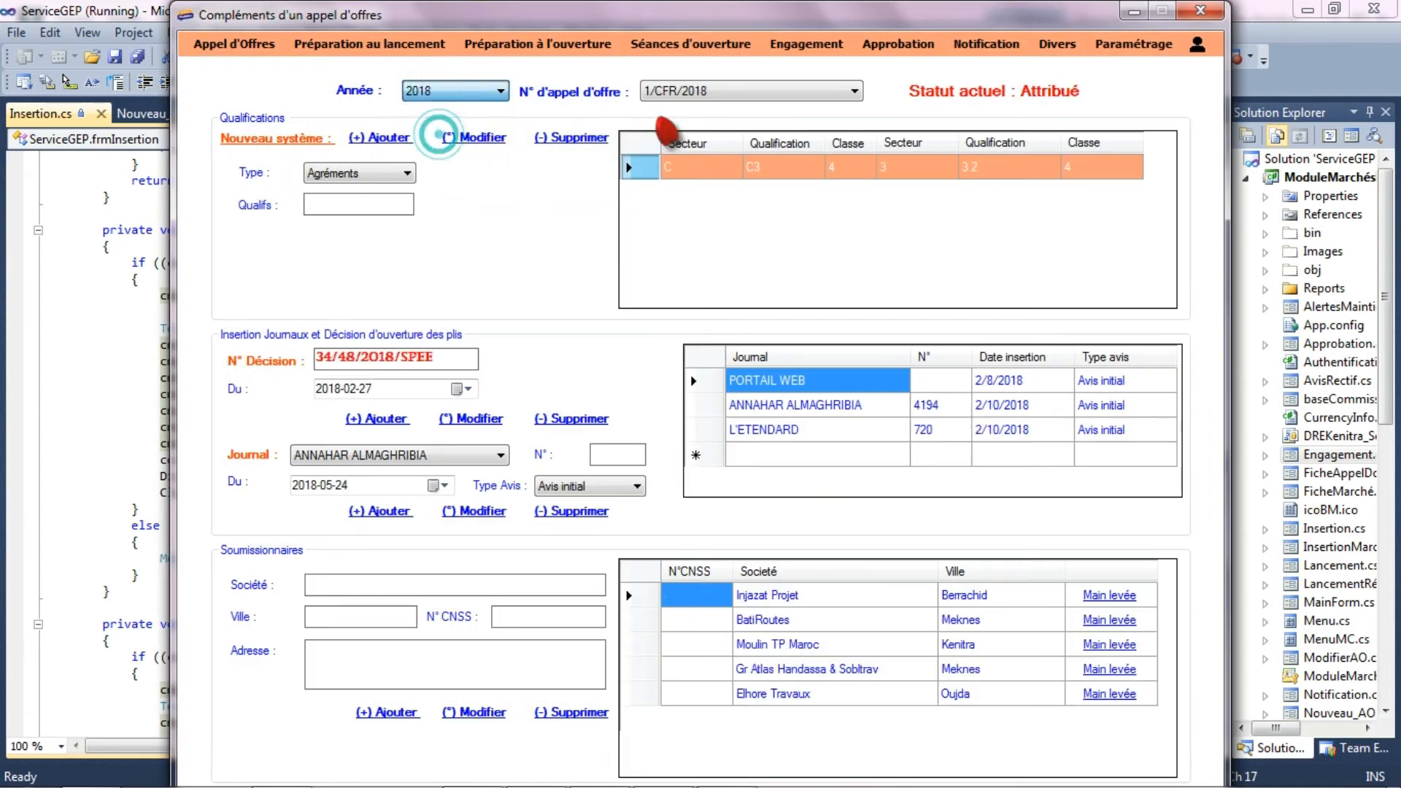
pyautogui.click(683, 91)
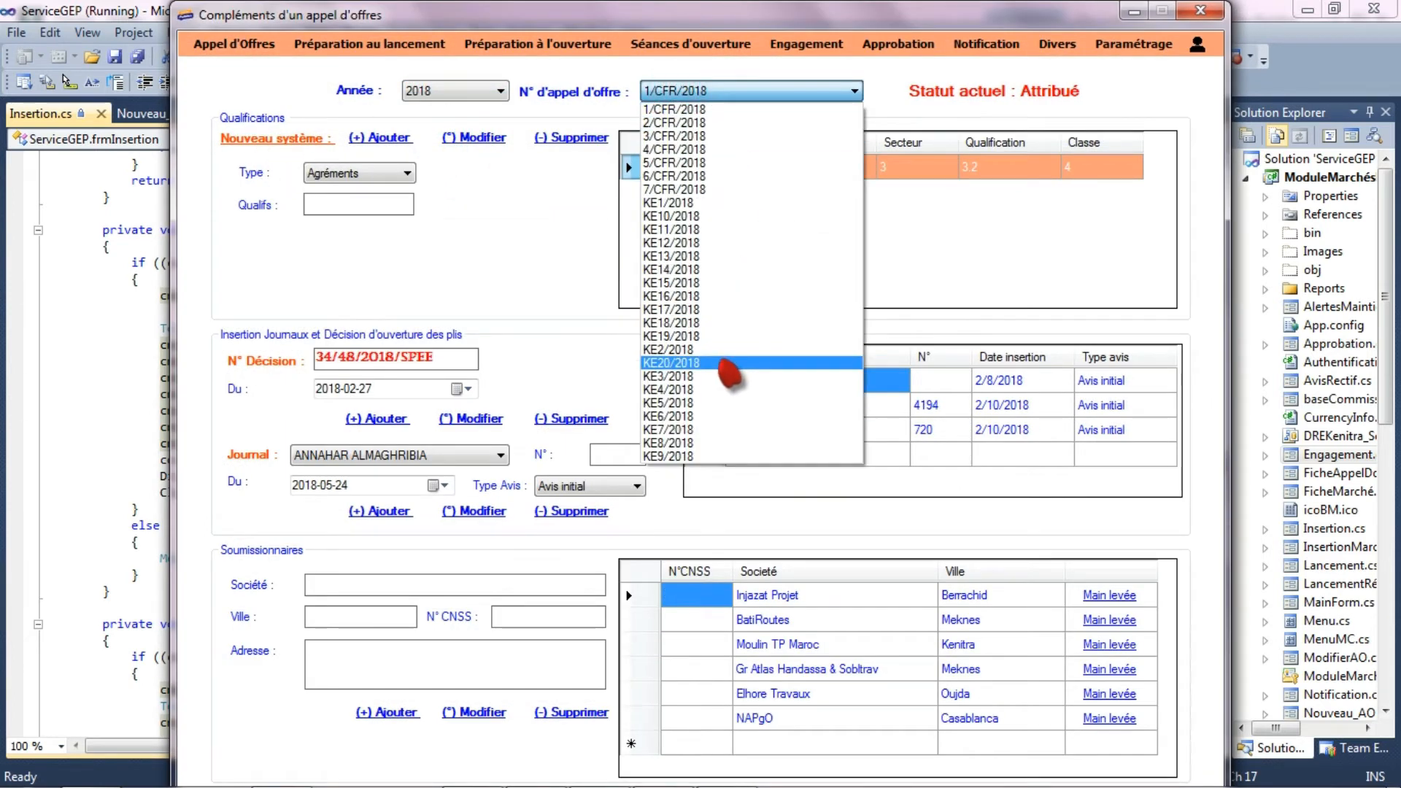
pyautogui.click(735, 365)
# - Add the company Lixus from Temara as a bidder
pyautogui.click(355, 582)
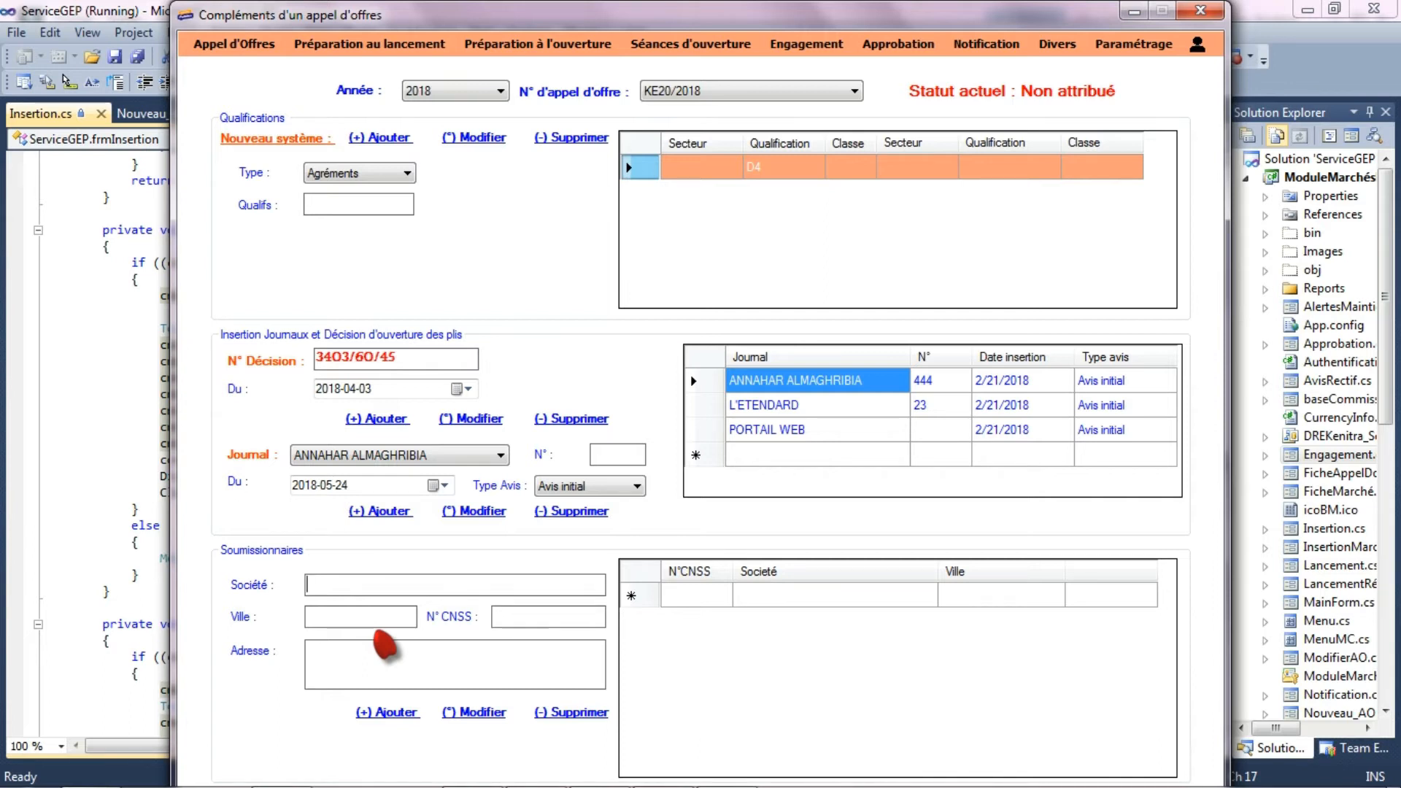
pyautogui.write('ixus')
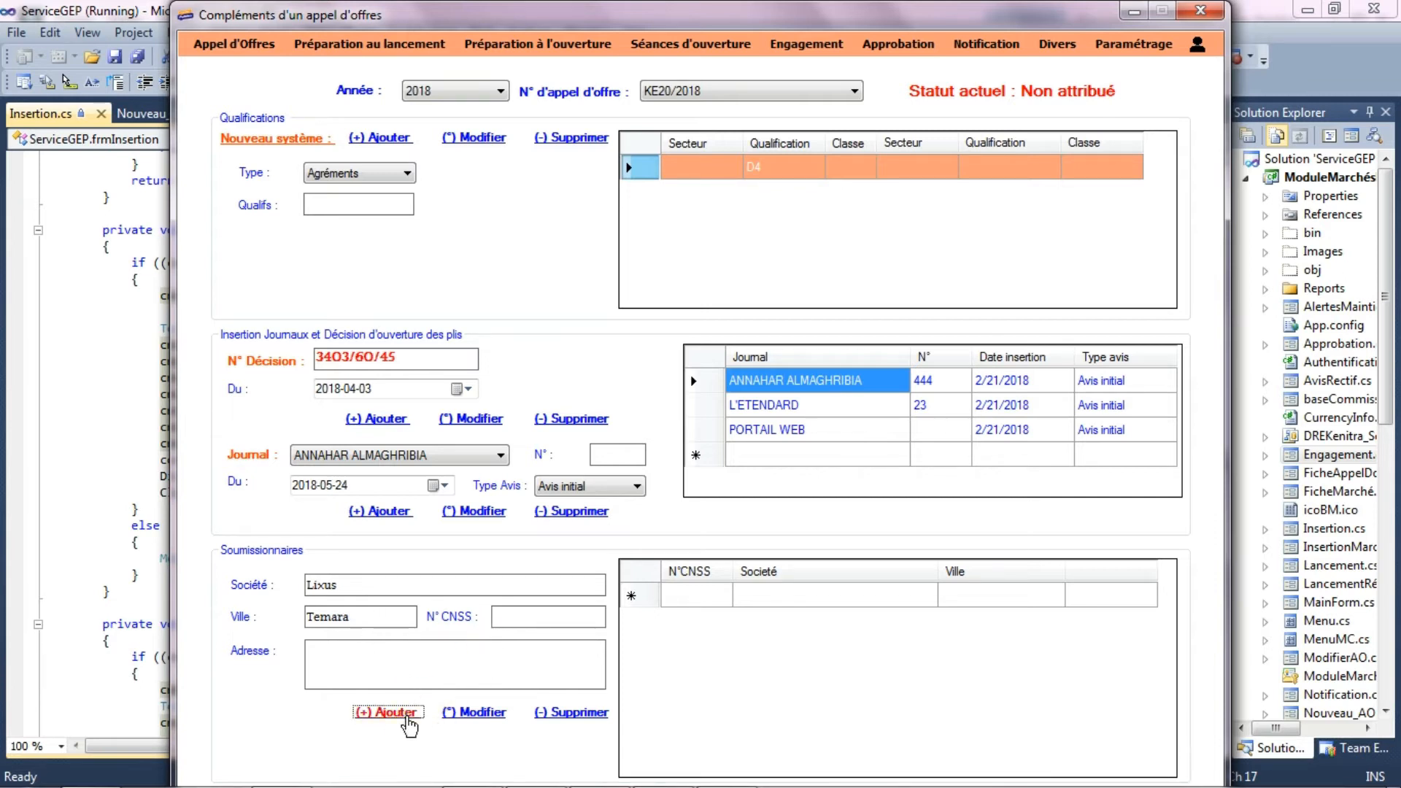
pyautogui.click(407, 719)
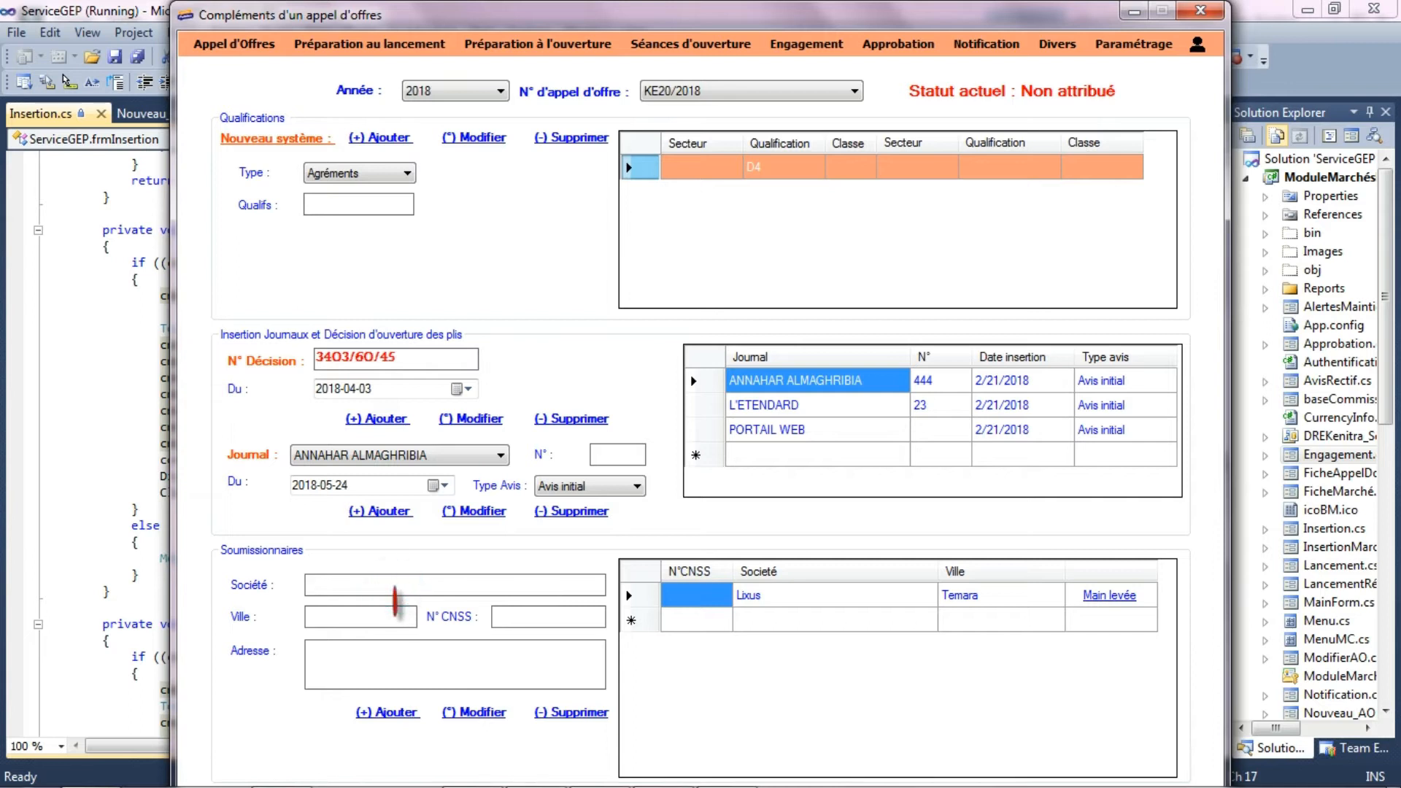
# - Add the company MEP from Kenitra as a bidder
pyautogui.click(394, 617)
pyautogui.write('Kenitra')
pyautogui.click(392, 714)
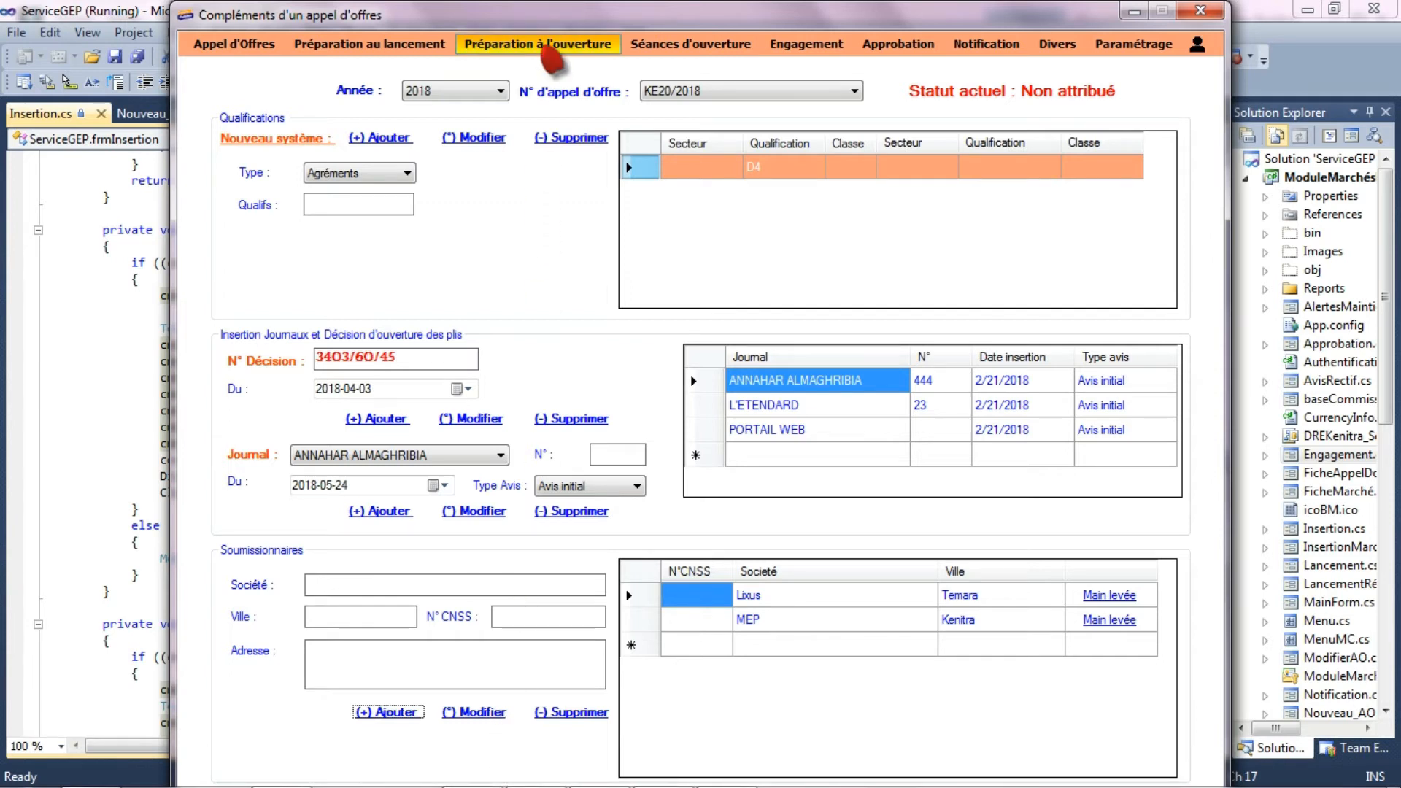
# - Open the bid-opening preparation form and load tender KE20/2018 of year 2018
pyautogui.click(546, 48)
pyautogui.click(460, 103)
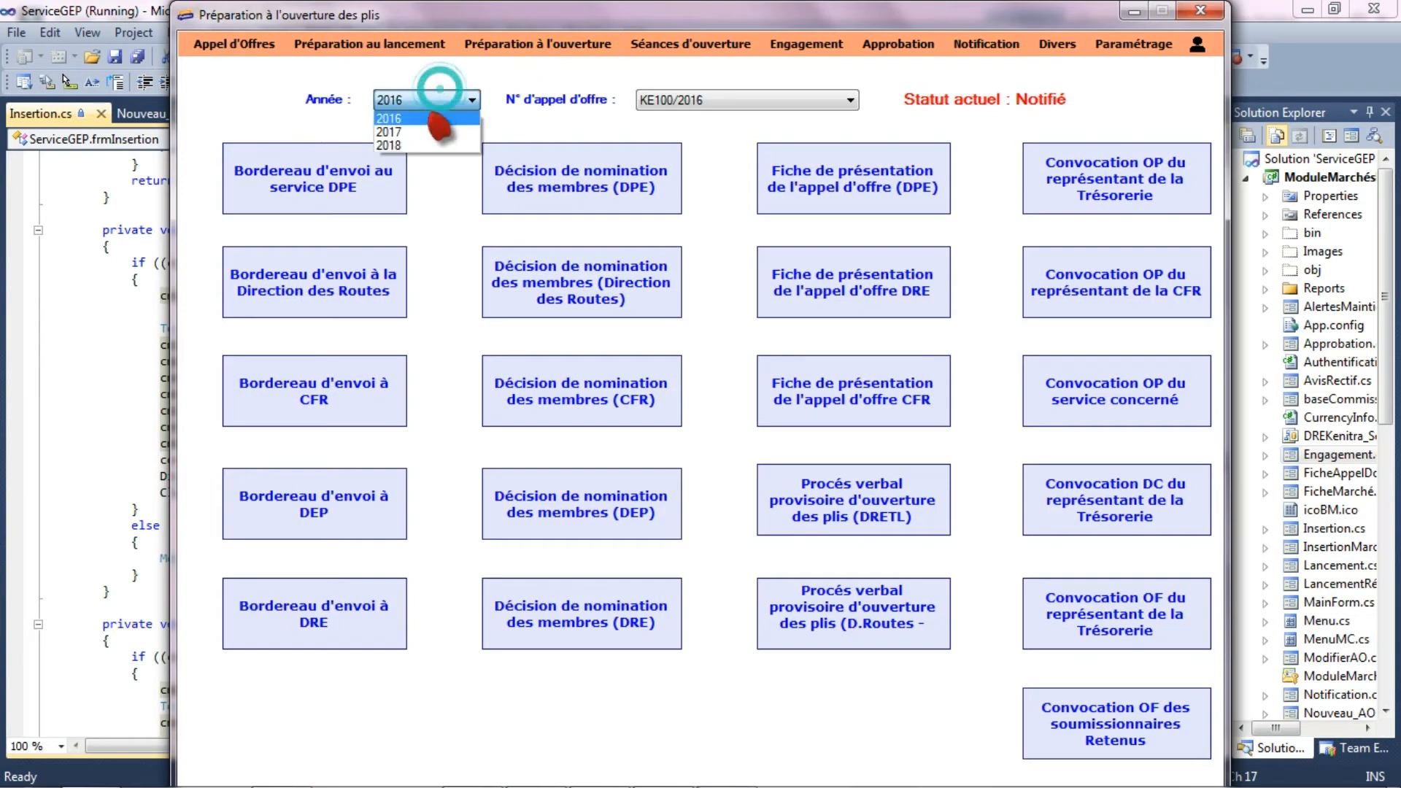
pyautogui.click(423, 142)
pyautogui.click(668, 104)
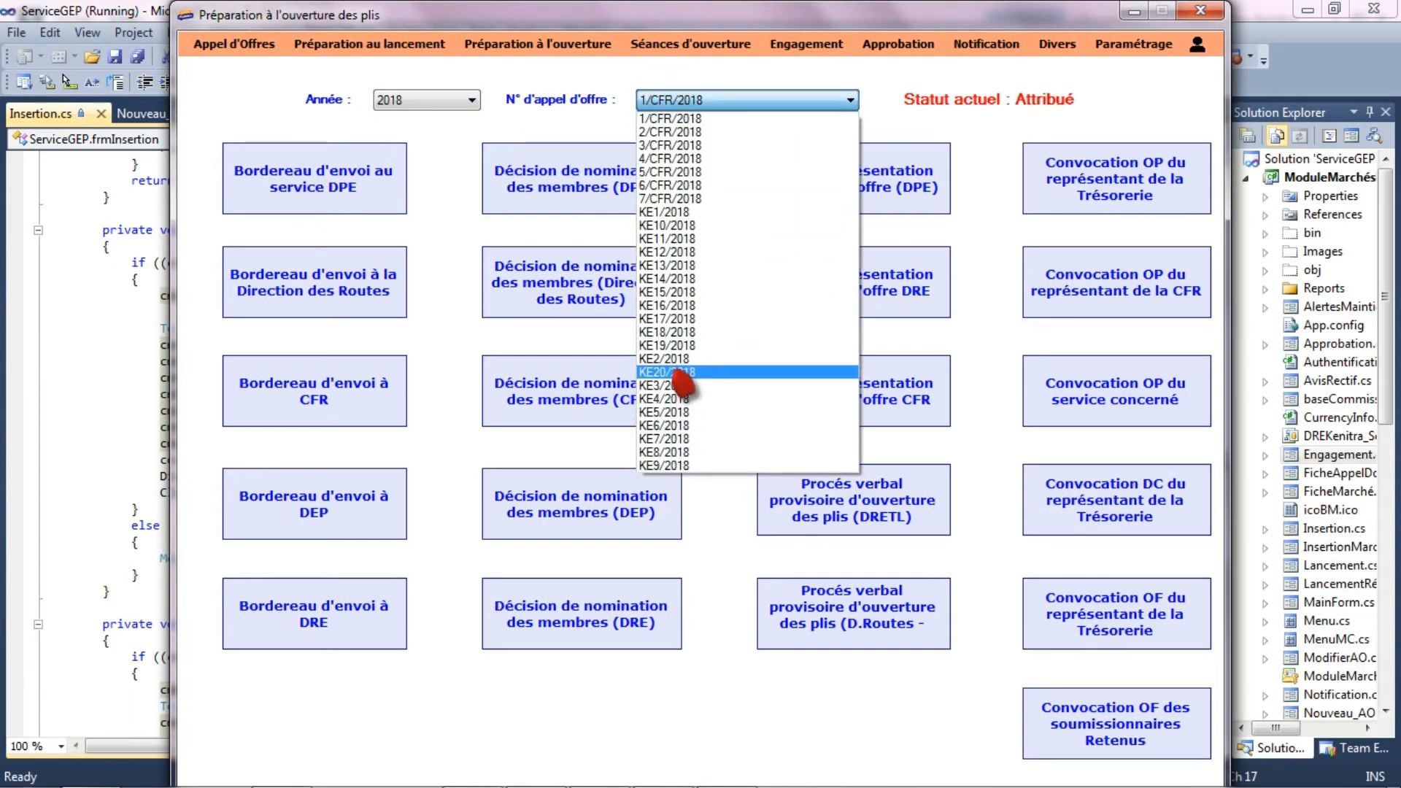
pyautogui.click(697, 372)
# - Generate the "Procés verbal provisoire d'ouverture des plis (DRETL)", read it down to the commission table and close the document
pyautogui.click(921, 500)
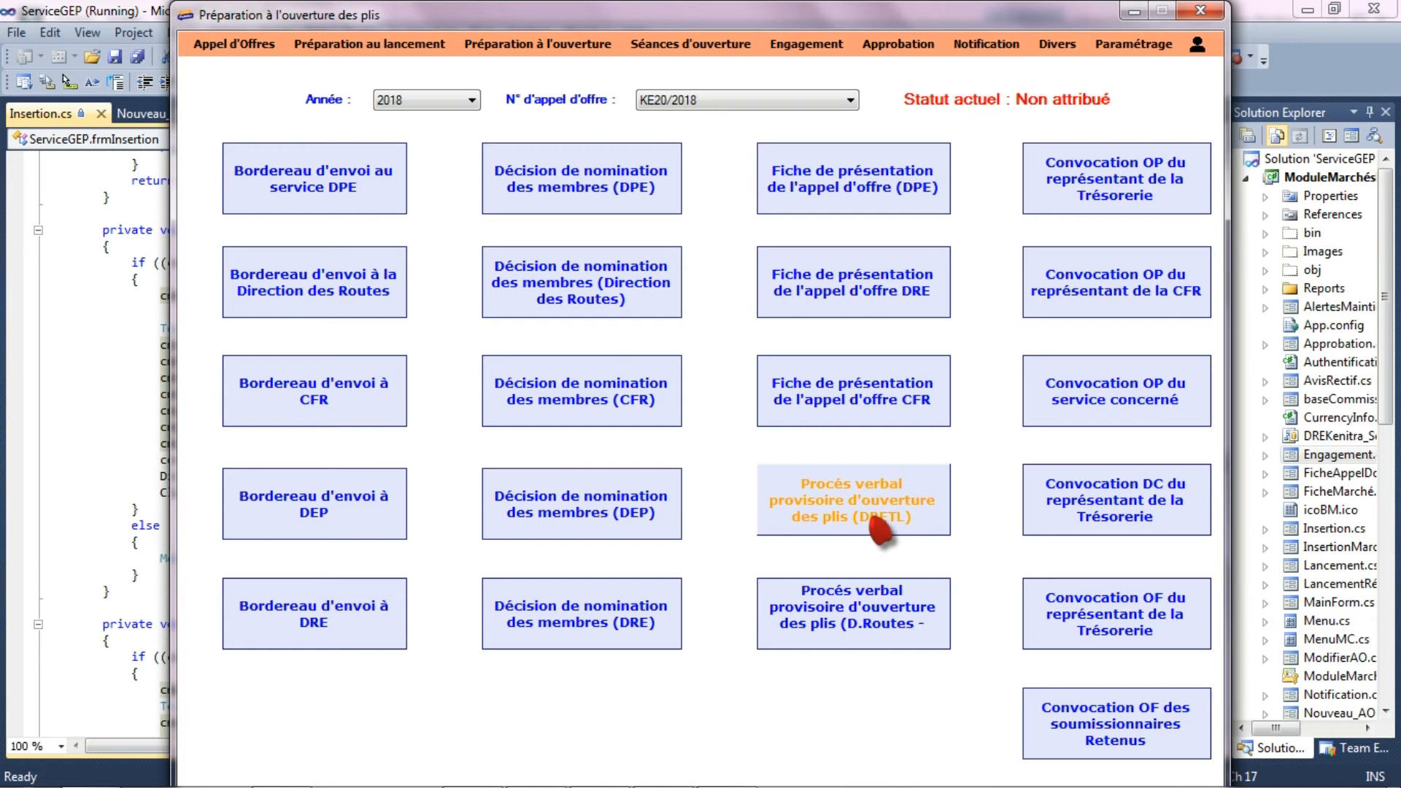
pyautogui.click(868, 515)
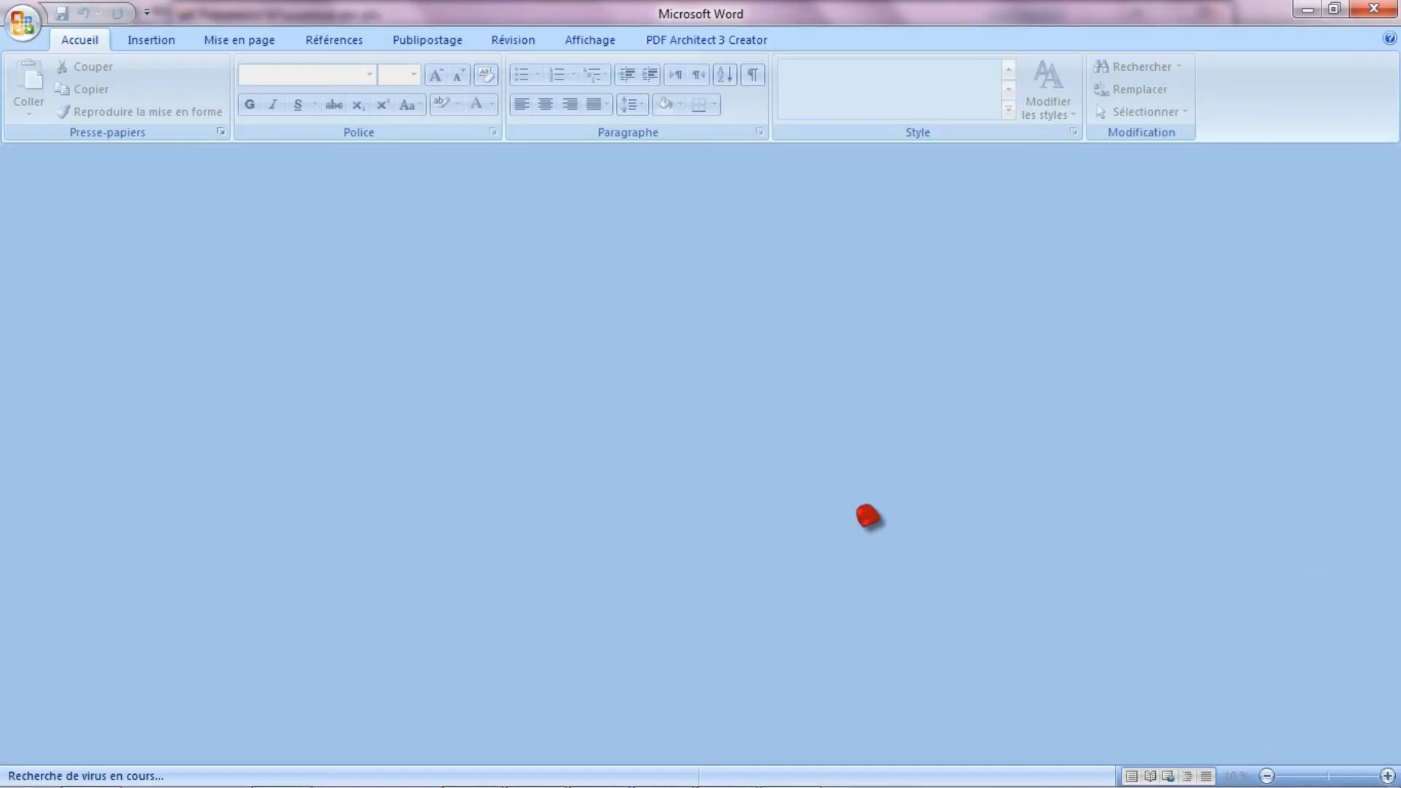
pyautogui.scroll(-2, 861, 519)
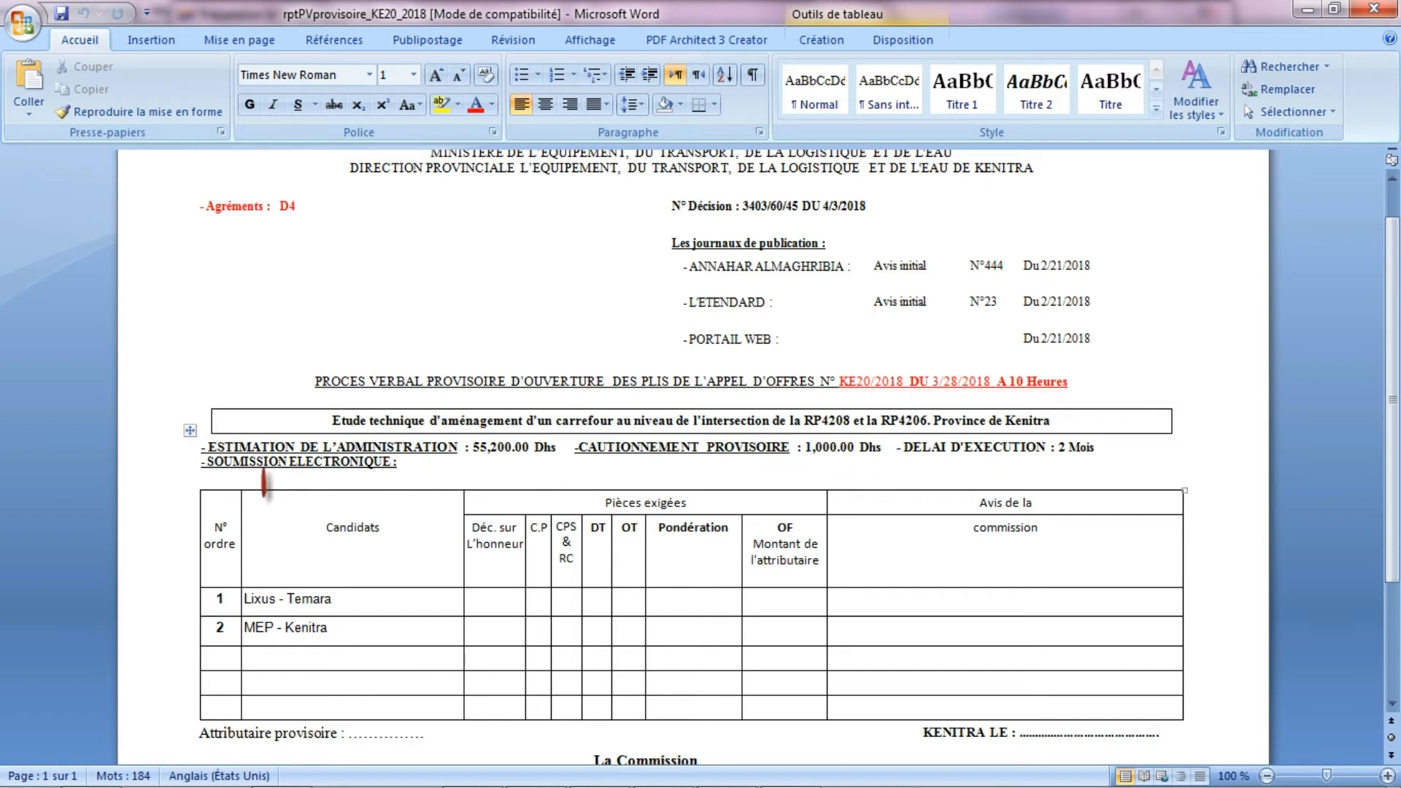
pyautogui.moveTo(211, 470); pyautogui.dragTo(398, 471)
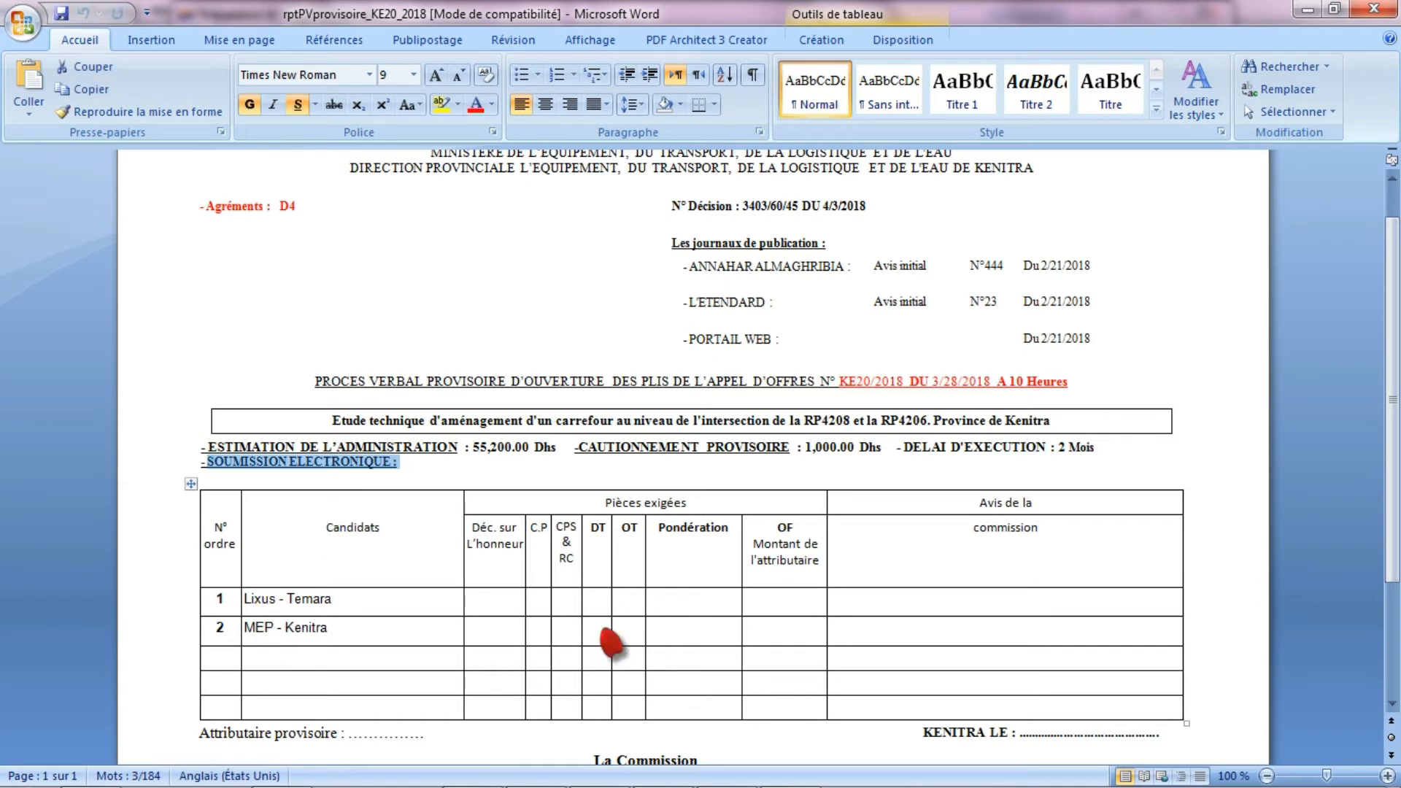
pyautogui.scroll(-3, 611, 557)
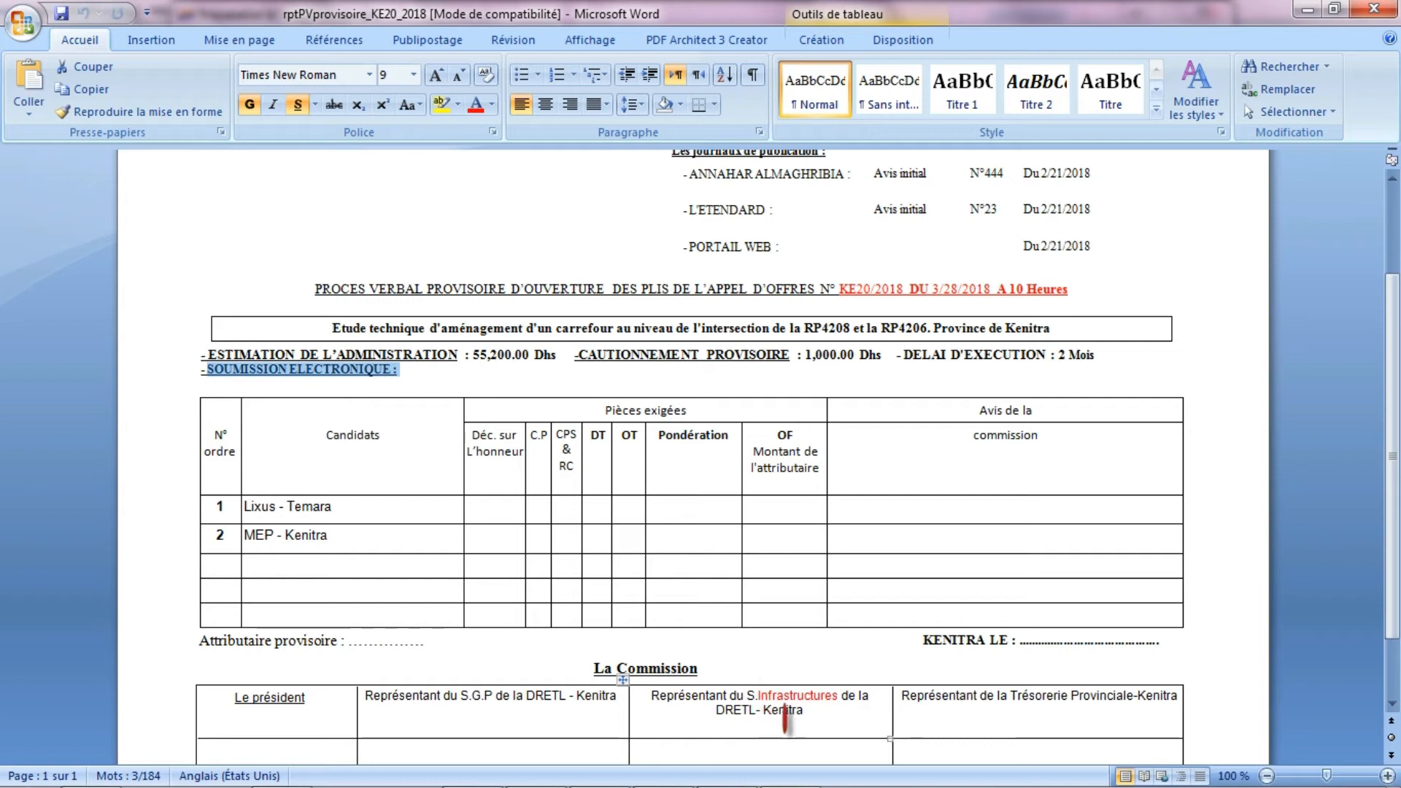
pyautogui.click(1376, 11)
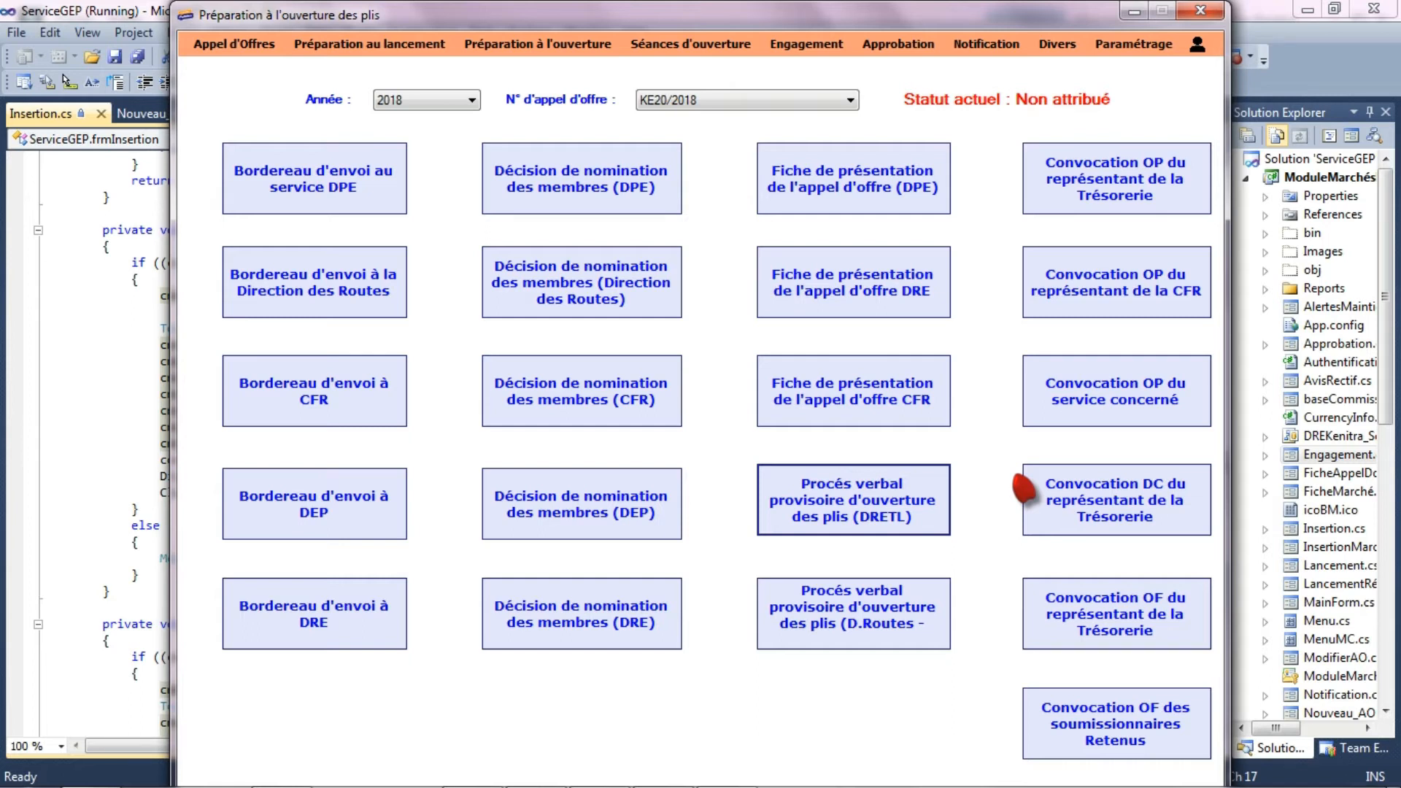
# - Open the first session and postponement form and load tender KE20/2018 of year 2018
pyautogui.click(686, 45)
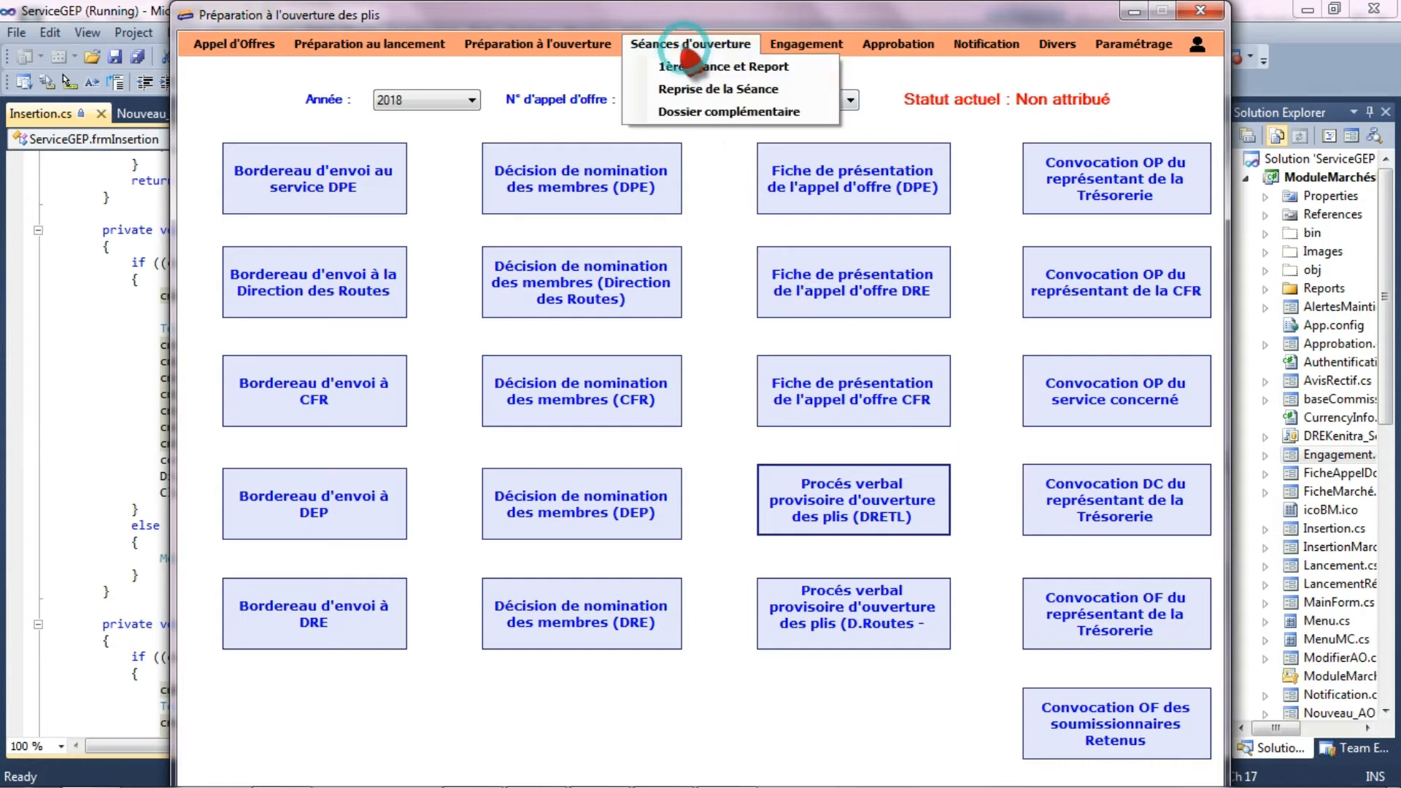
pyautogui.click(699, 68)
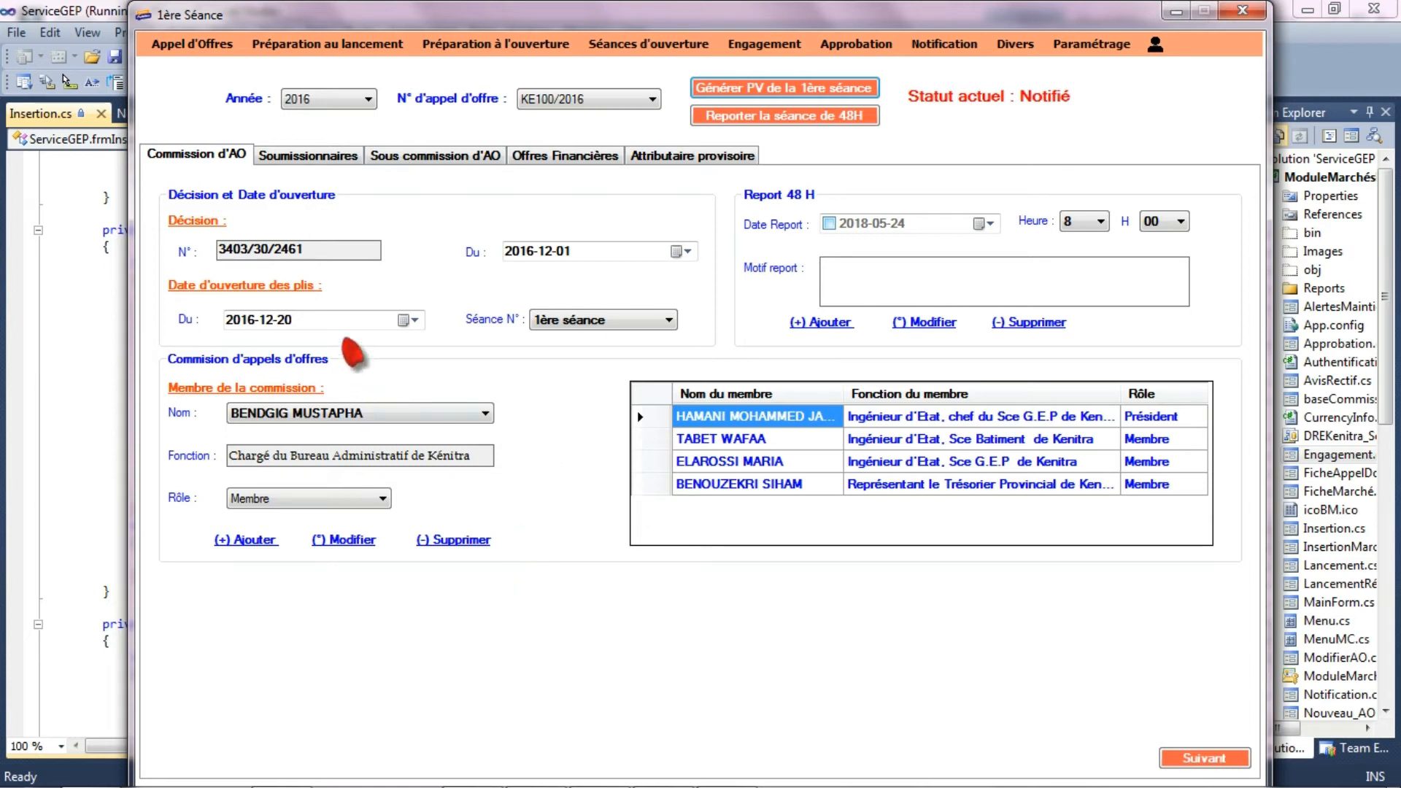
pyautogui.click(370, 100)
pyautogui.click(350, 141)
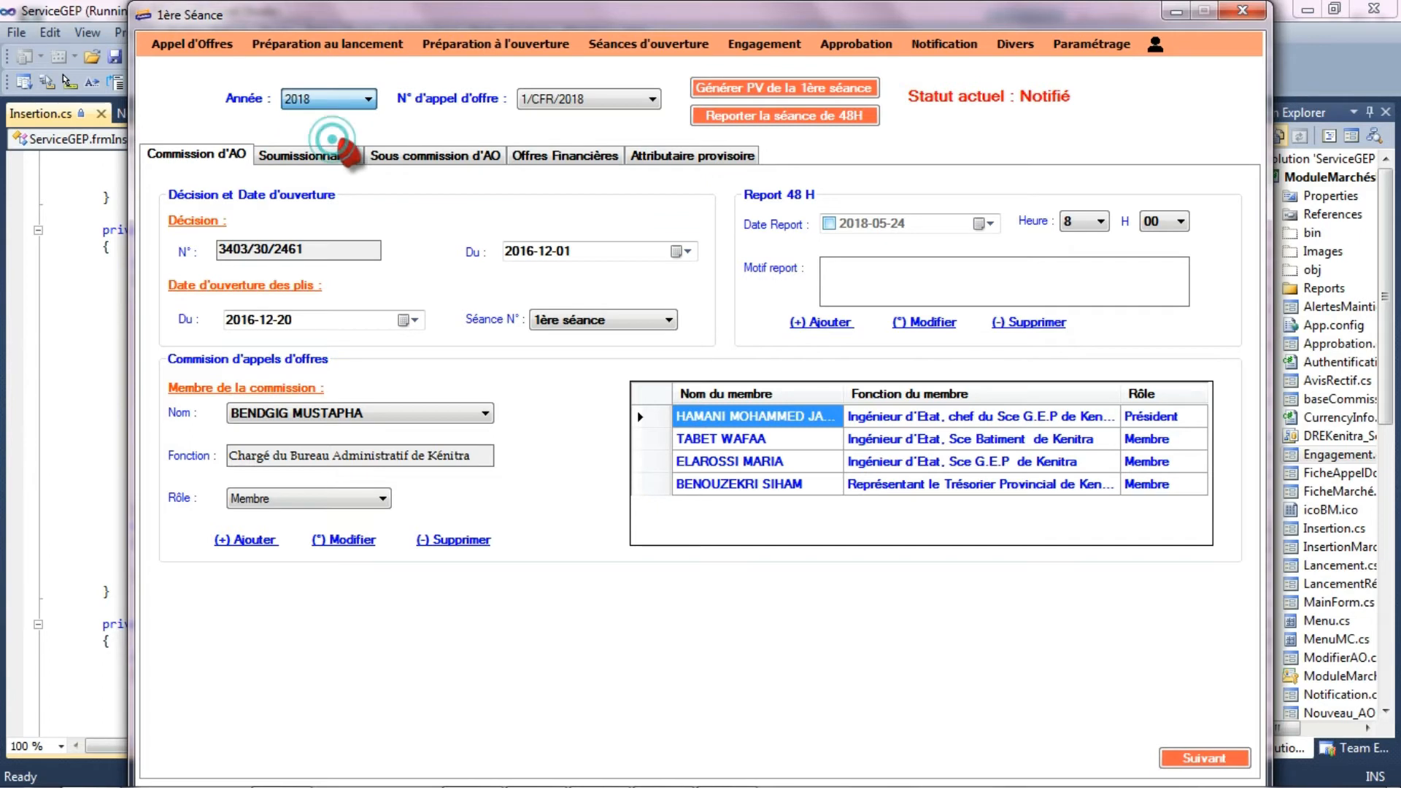
pyautogui.click(573, 98)
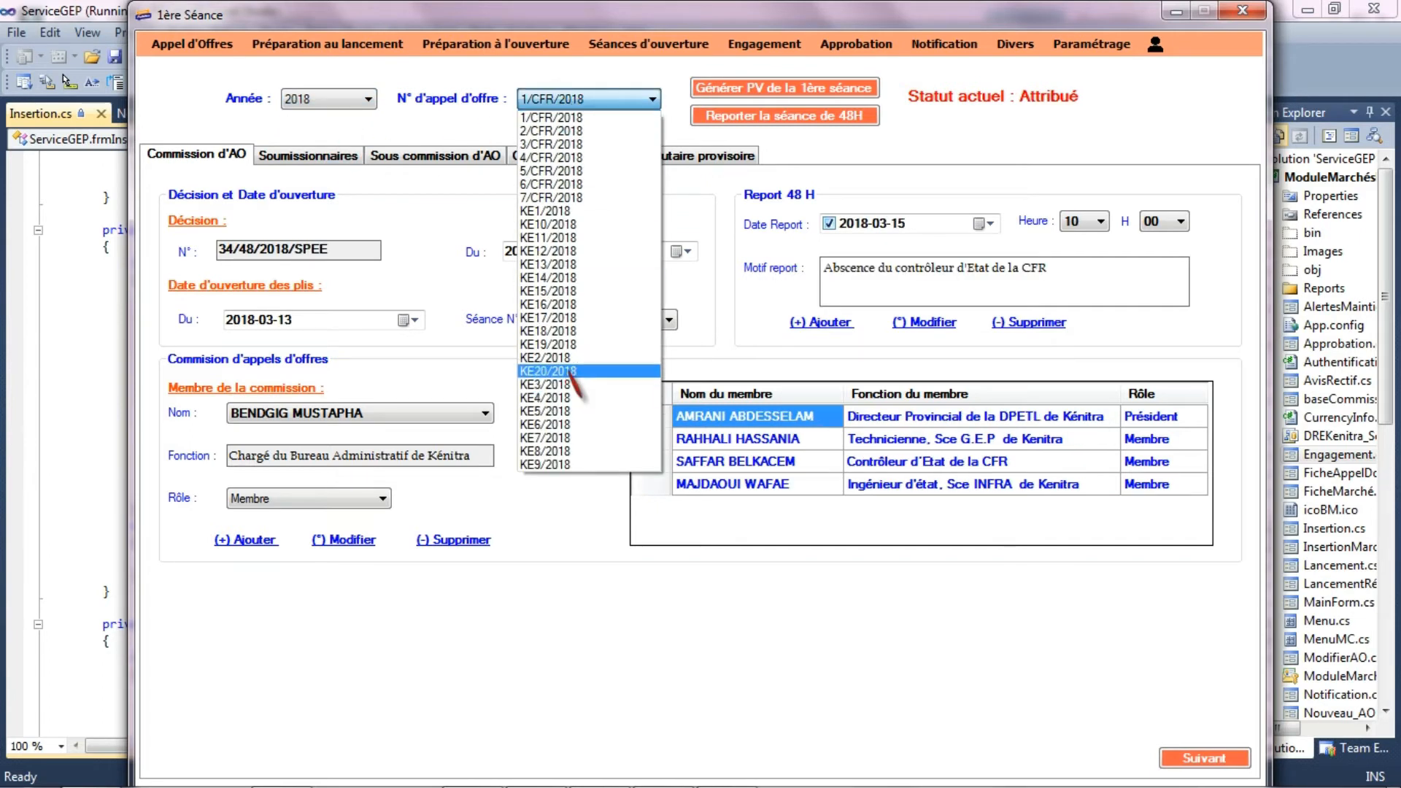
pyautogui.click(552, 371)
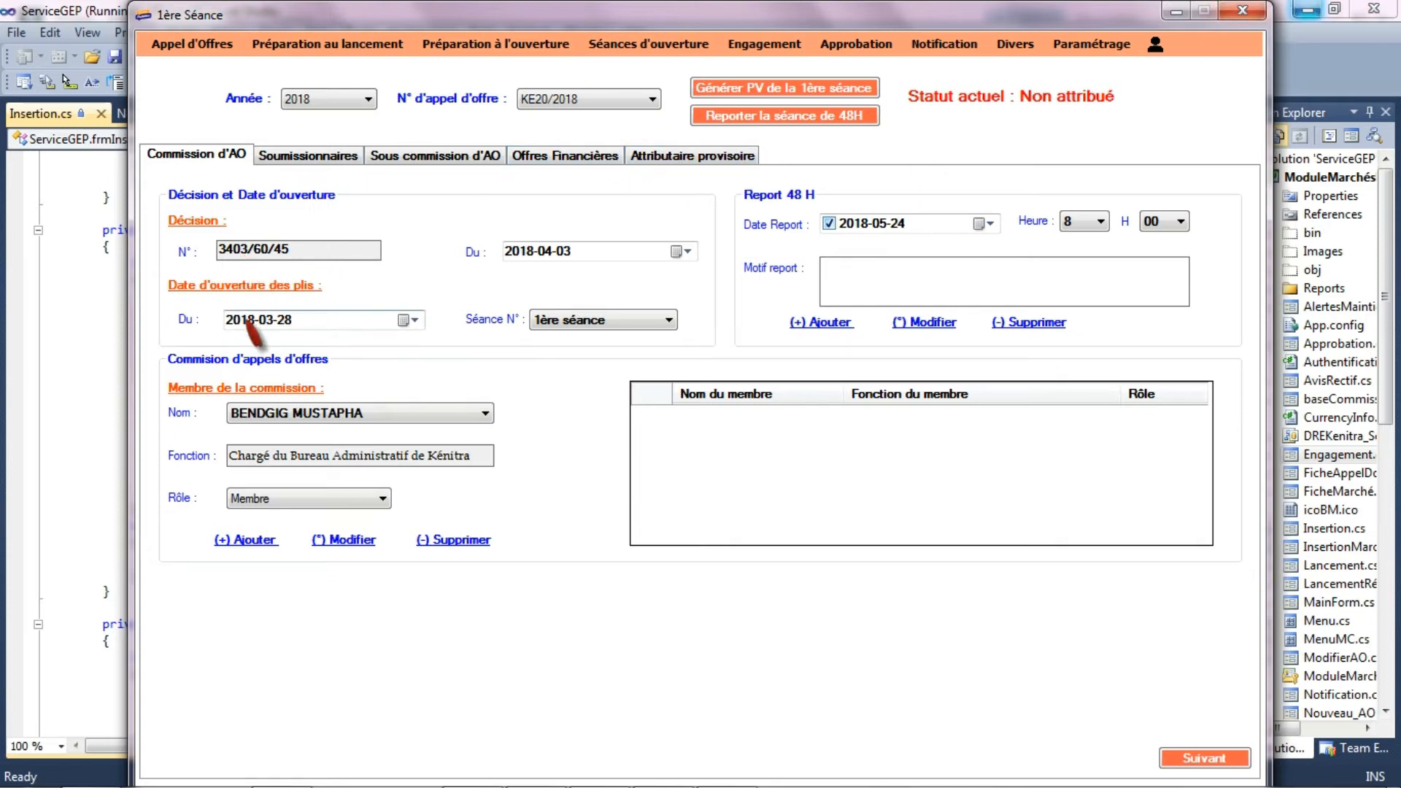
# - Examine the session number choices and the list of selectable commission members for the tender
pyautogui.click(559, 321)
pyautogui.click(561, 338)
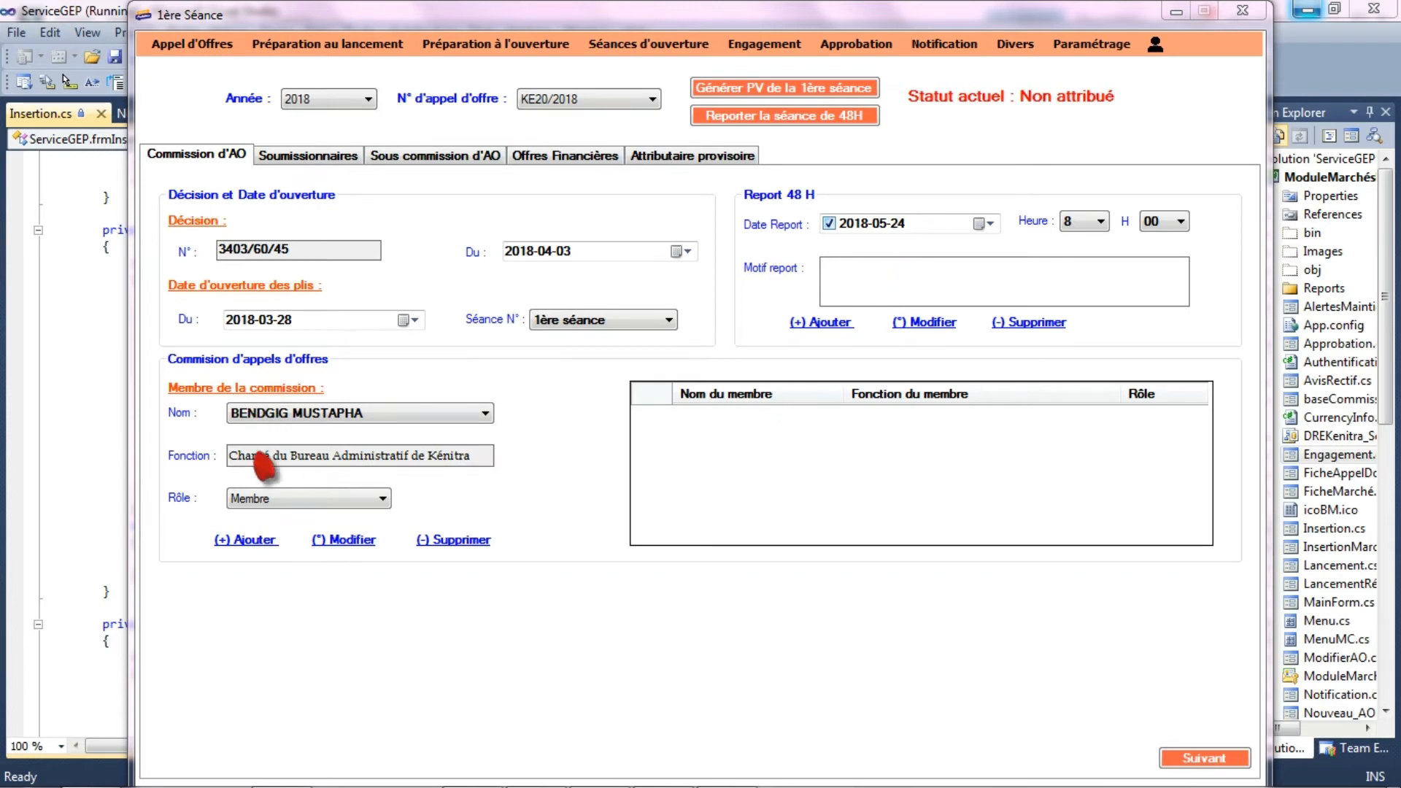
pyautogui.click(313, 414)
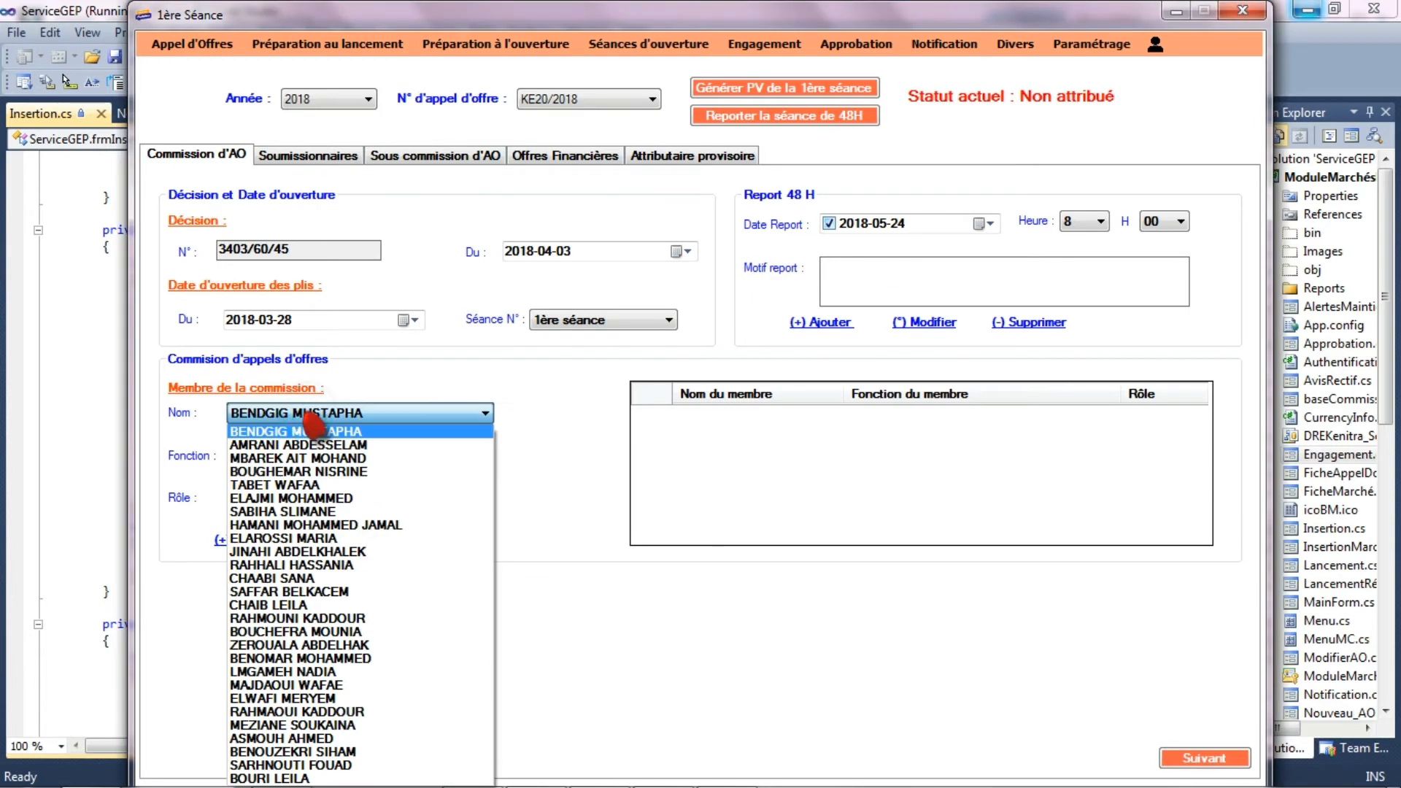
pyautogui.click(358, 432)
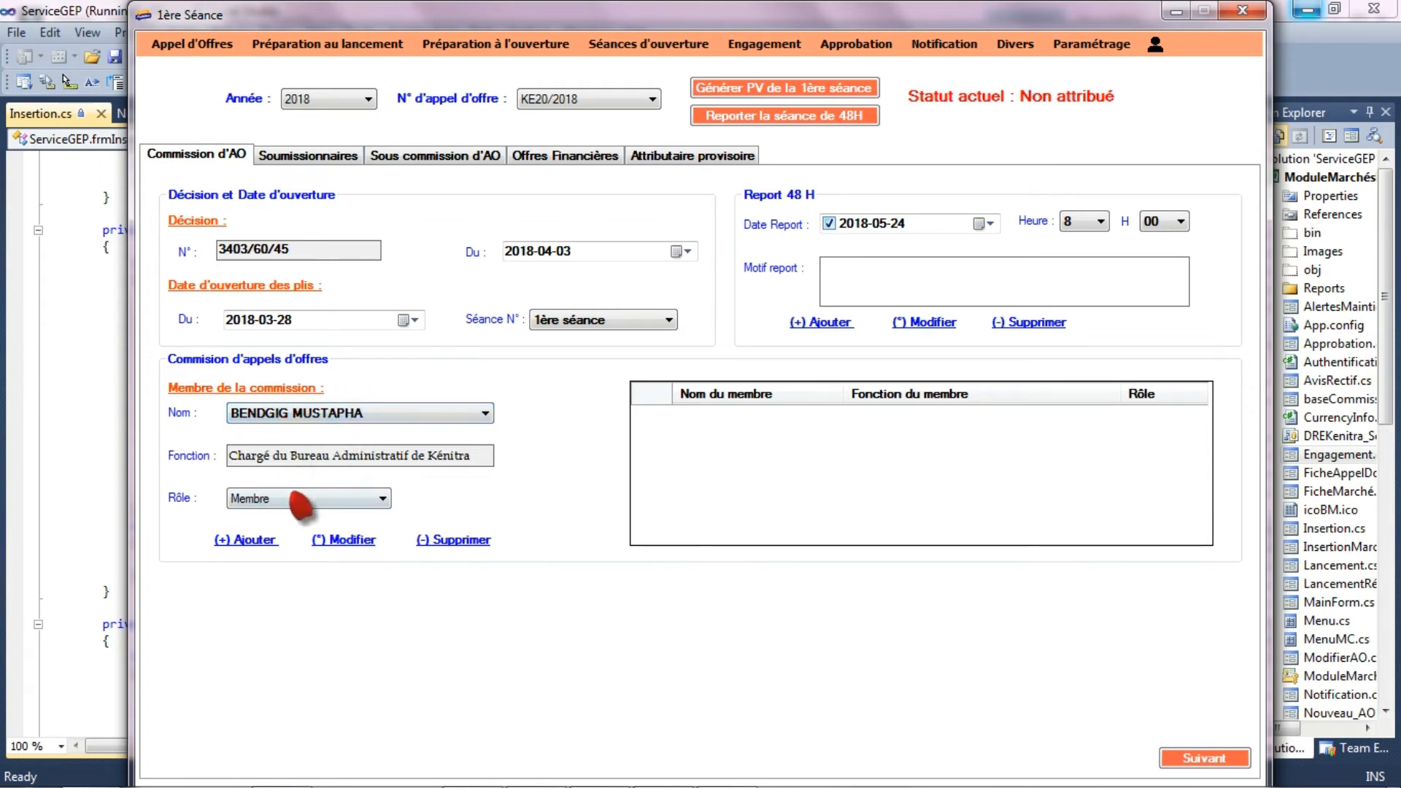
# - Consult the settings table of officials eligible for tender commissions, including its entity, name and function fields
pyautogui.click(1067, 45)
pyautogui.click(1095, 67)
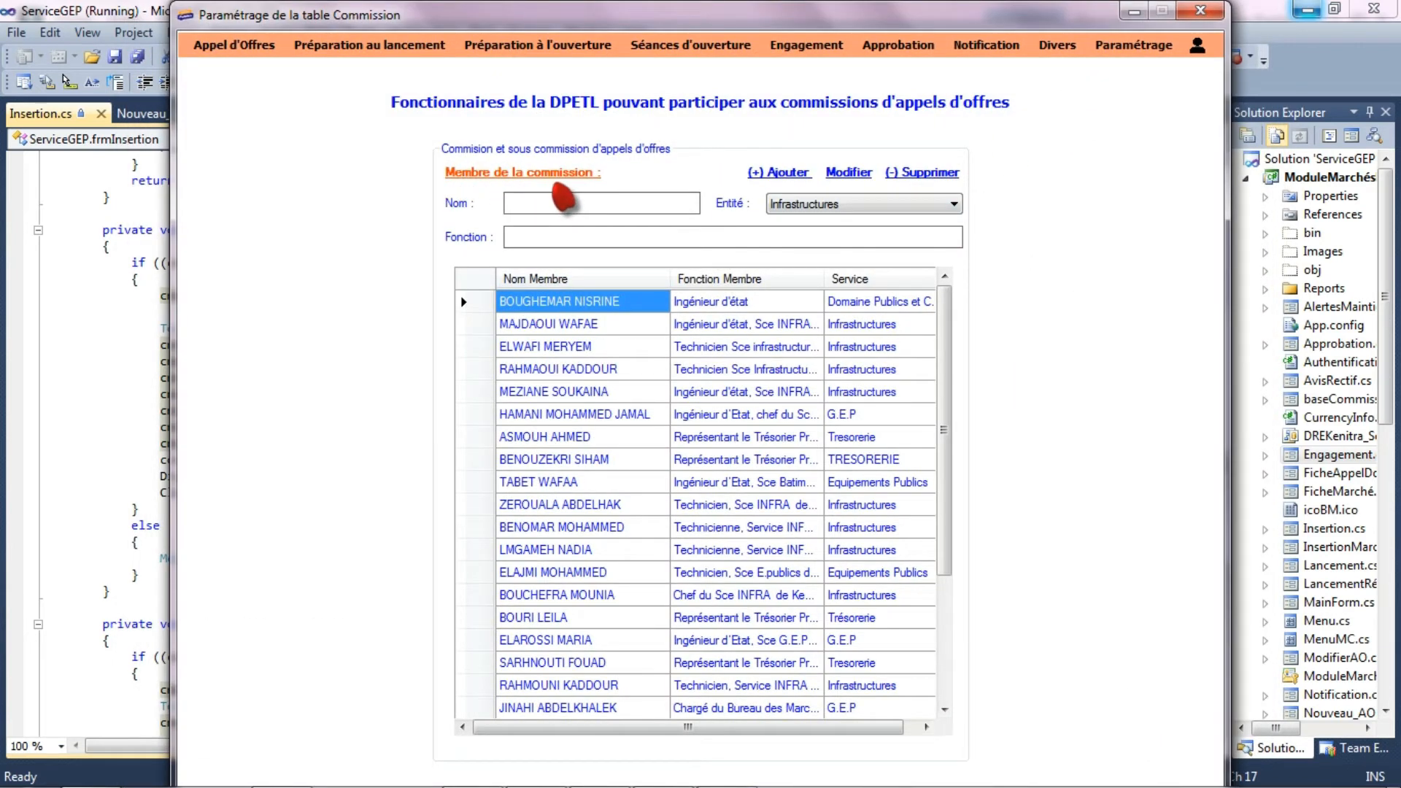
pyautogui.click(930, 205)
pyautogui.click(934, 206)
pyautogui.click(651, 235)
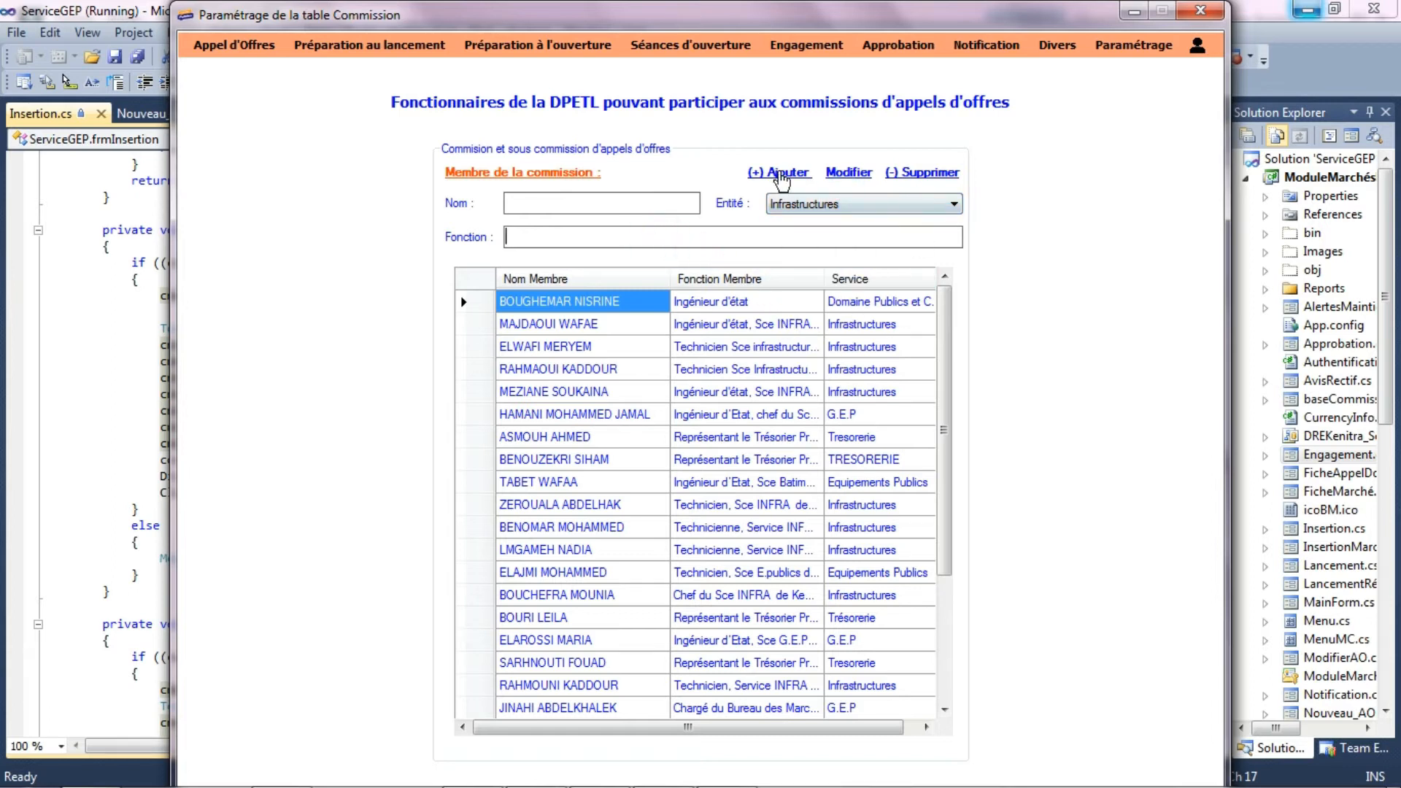
# - Return to the first session form and reload tender KE20/2018 of year 2018
pyautogui.click(693, 51)
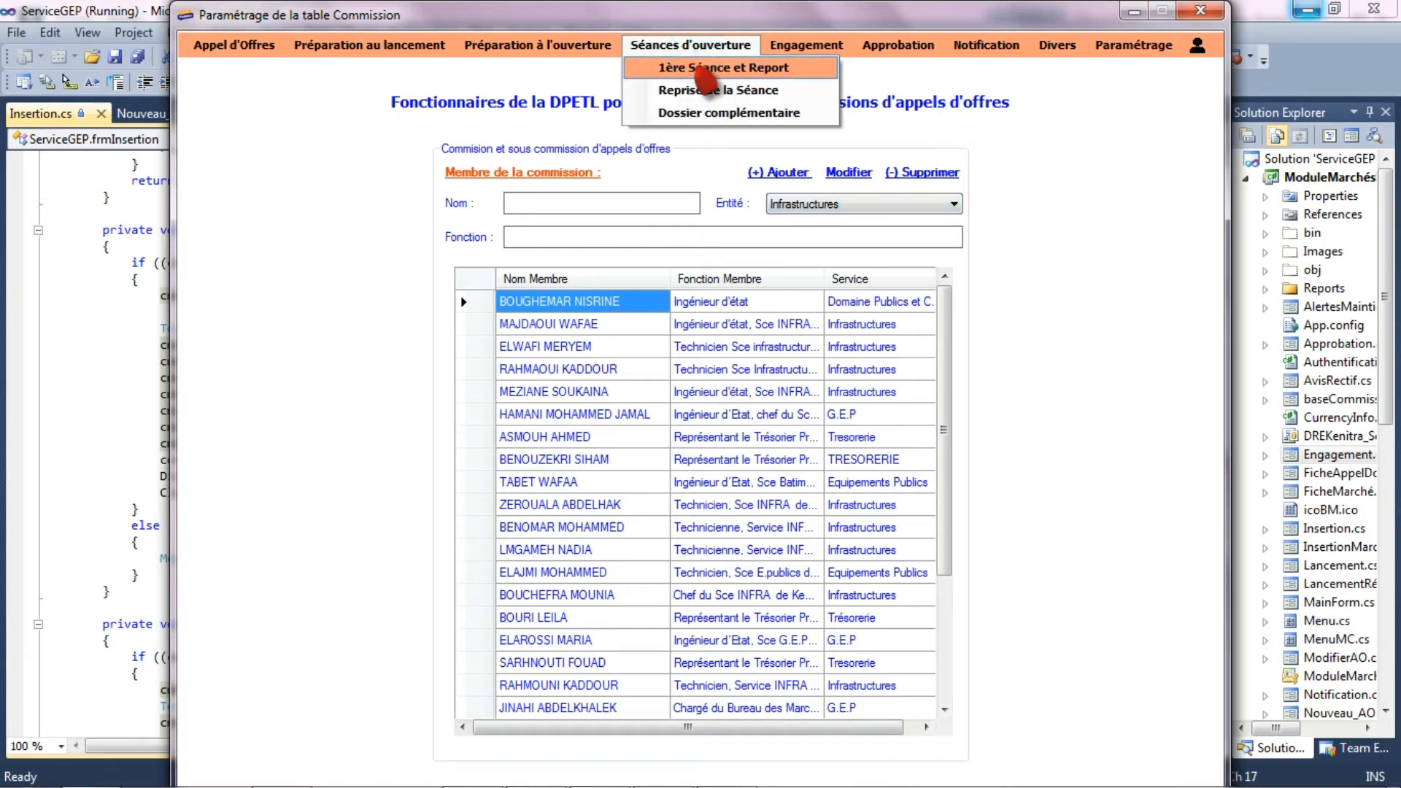
pyautogui.click(694, 67)
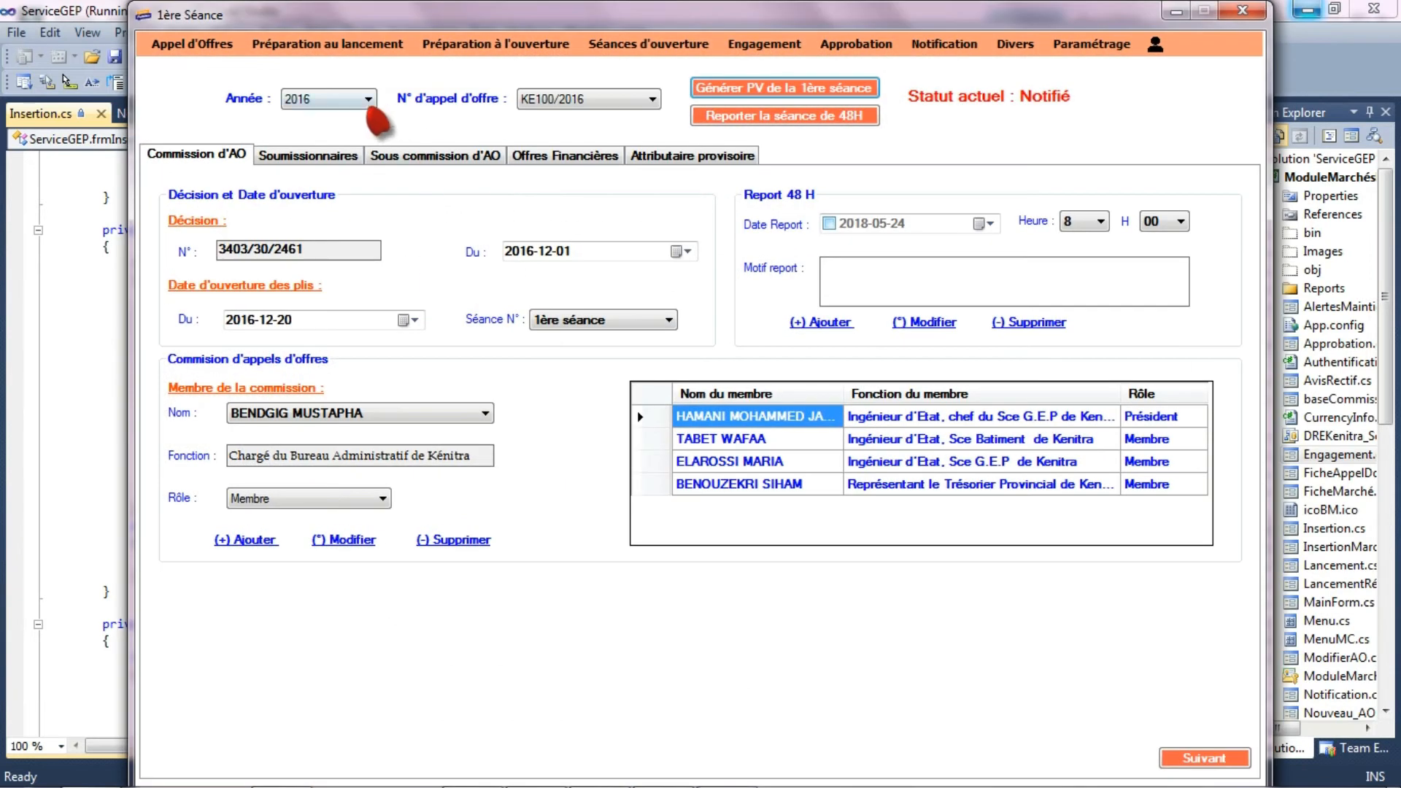
pyautogui.click(336, 98)
pyautogui.click(332, 143)
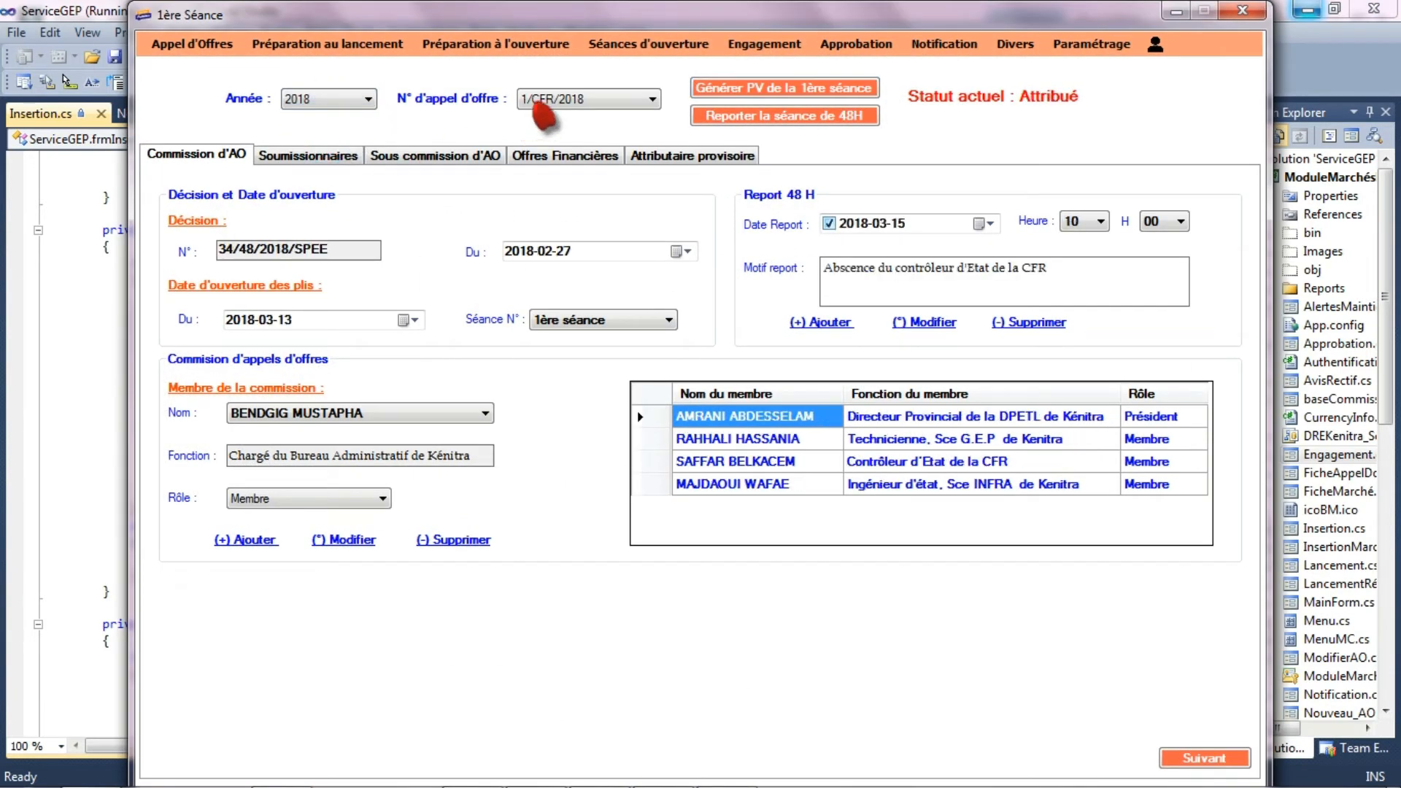
pyautogui.click(544, 99)
pyautogui.click(554, 371)
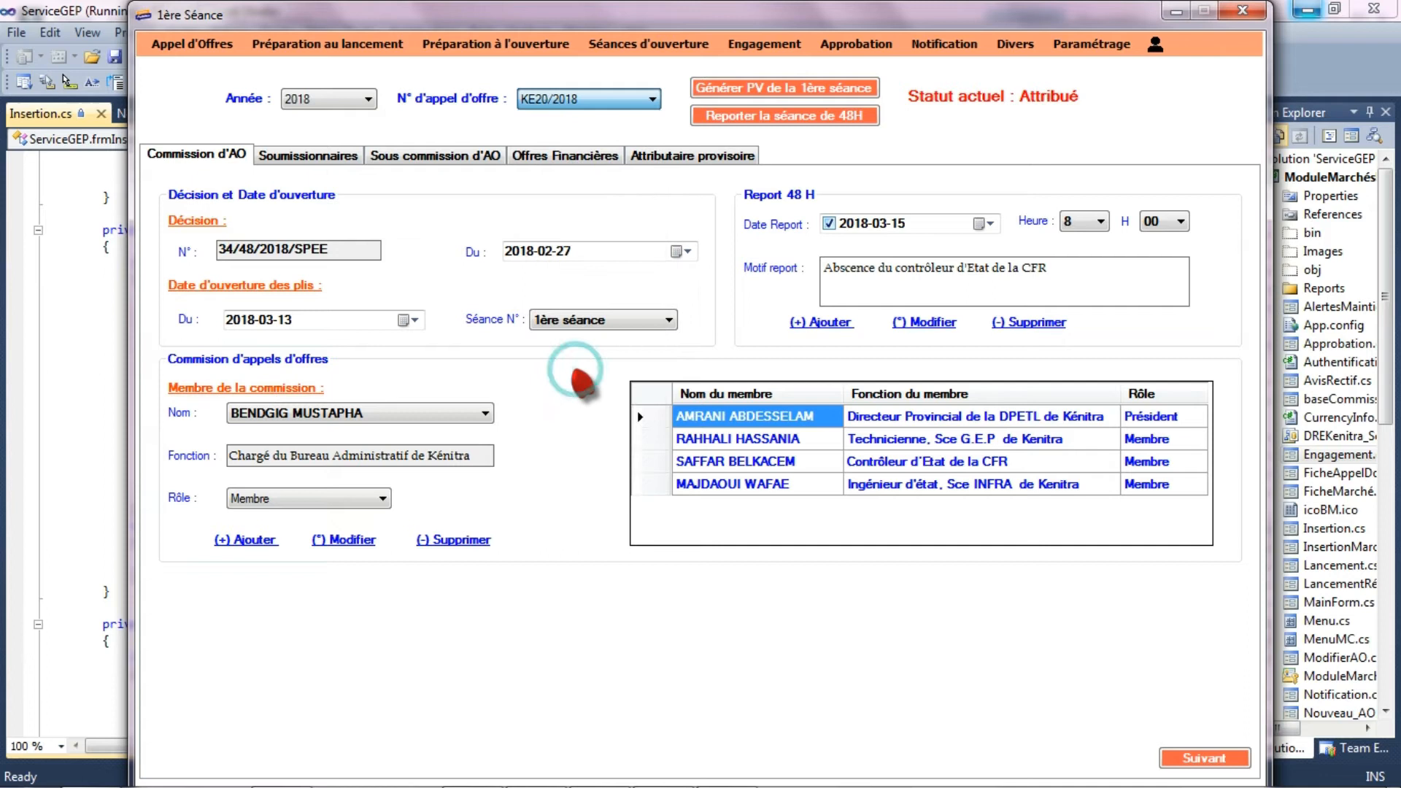
# - Add the state engineer heading the G.E.P service of Kenitra to the tender commission as Président
pyautogui.click(292, 414)
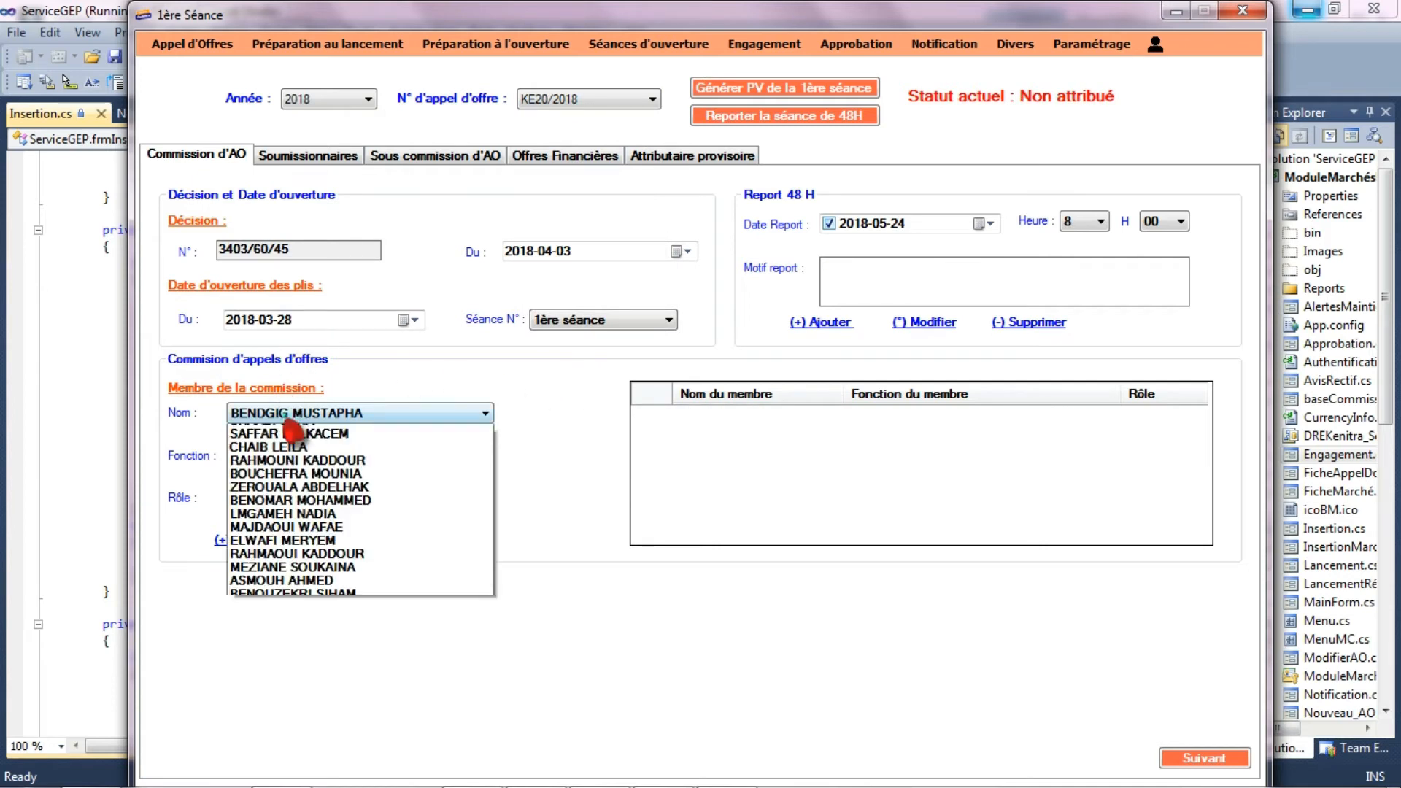
pyautogui.click(434, 525)
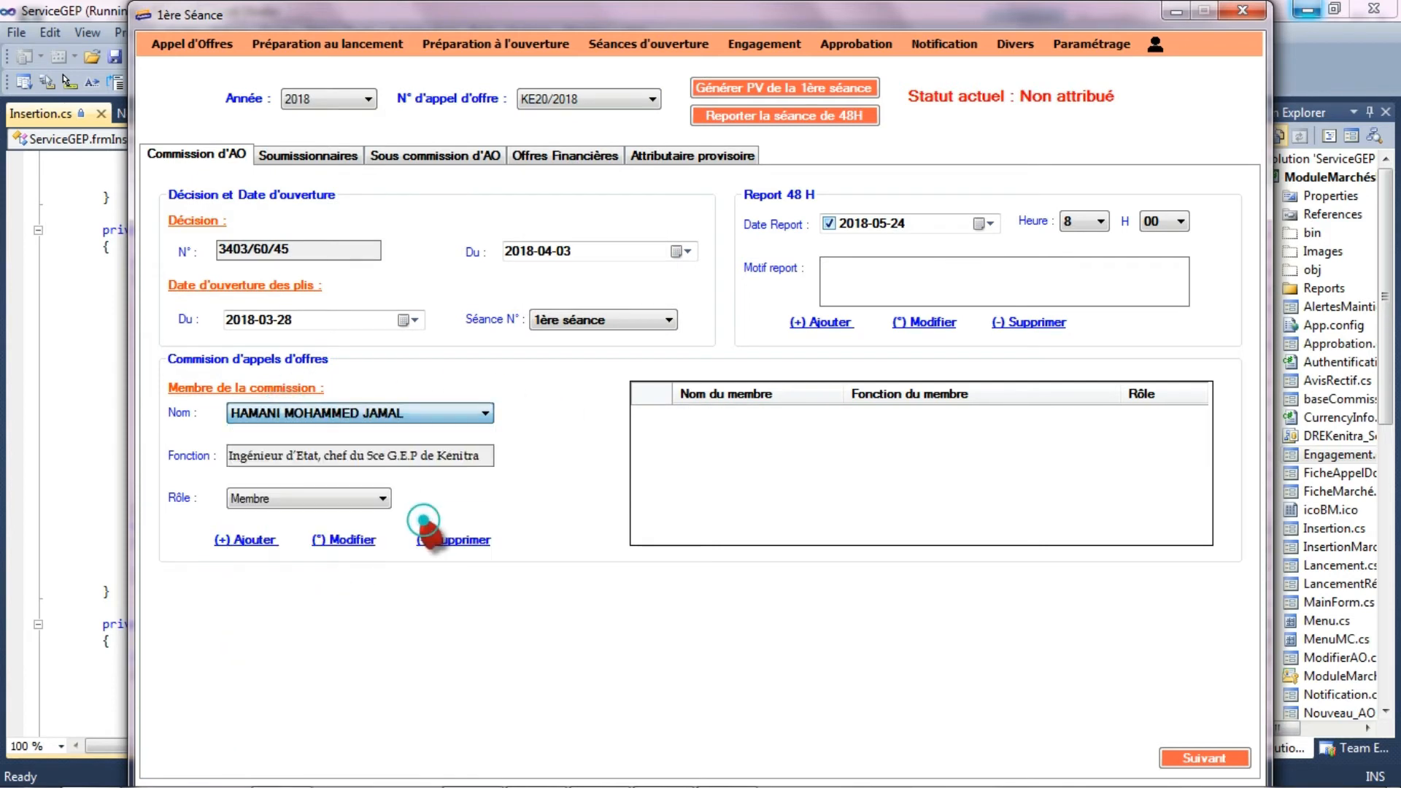
pyautogui.click(284, 500)
pyautogui.click(275, 526)
pyautogui.click(269, 540)
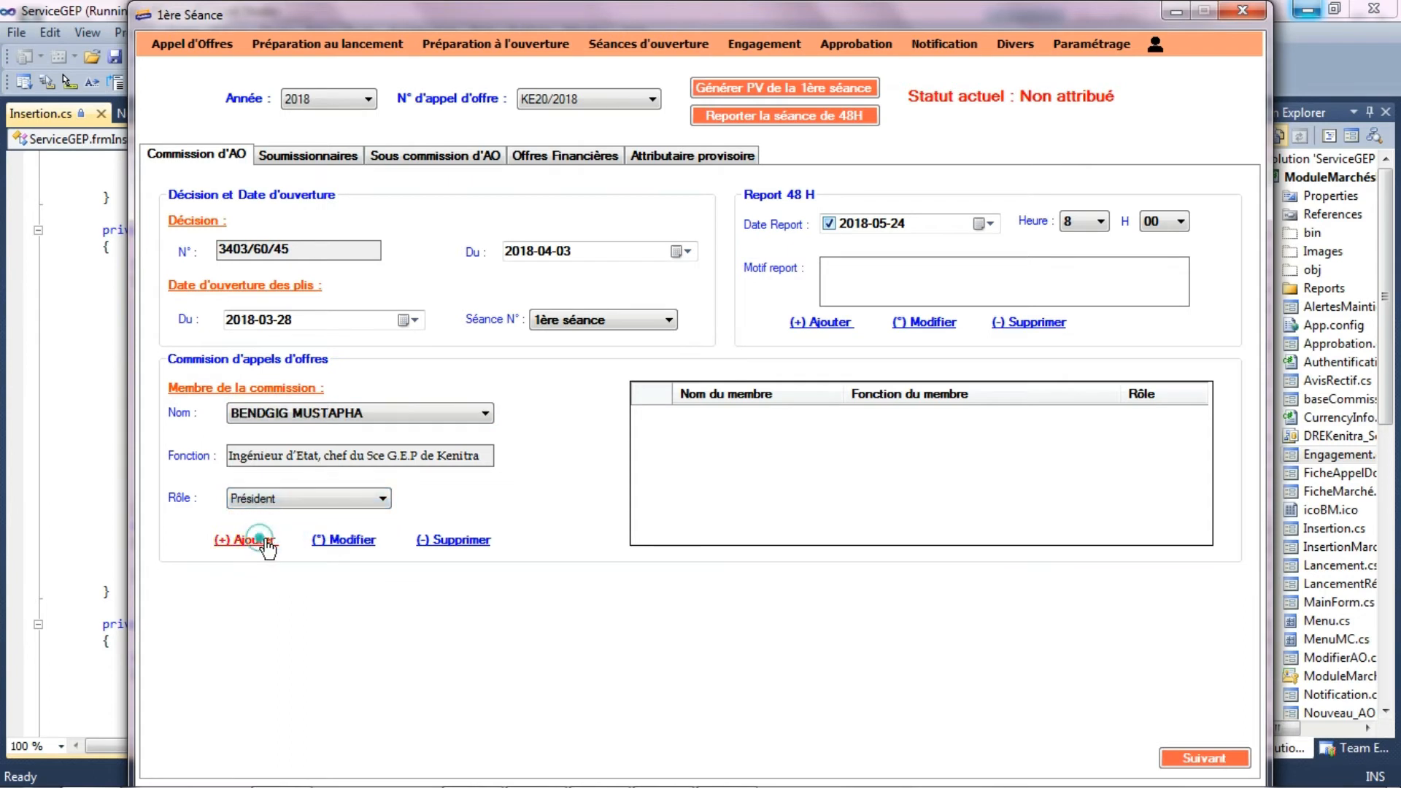
# - Add the G.E.P service administrator and the state engineer of the INFRA service to the commission, both with the role Membre
pyautogui.click(340, 415)
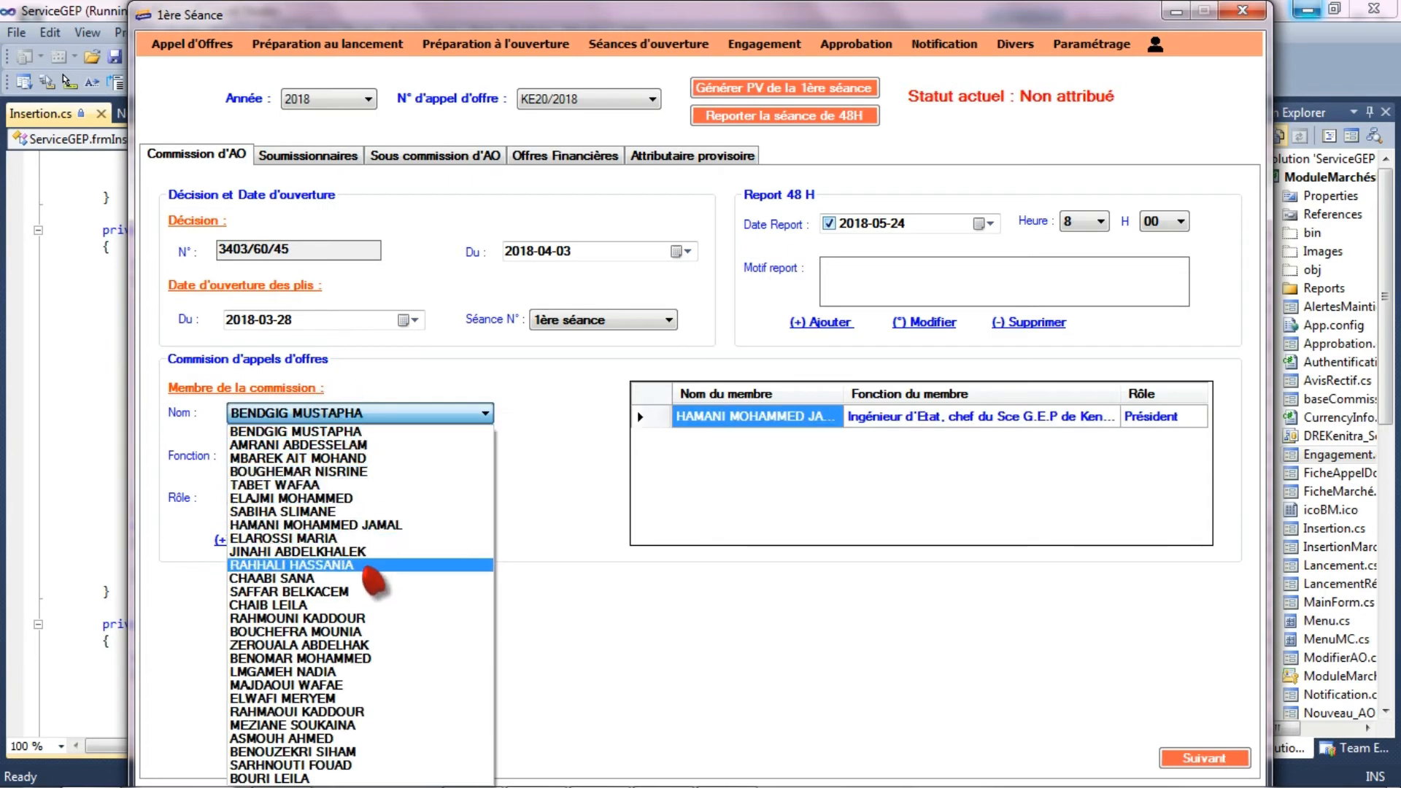
pyautogui.click(369, 578)
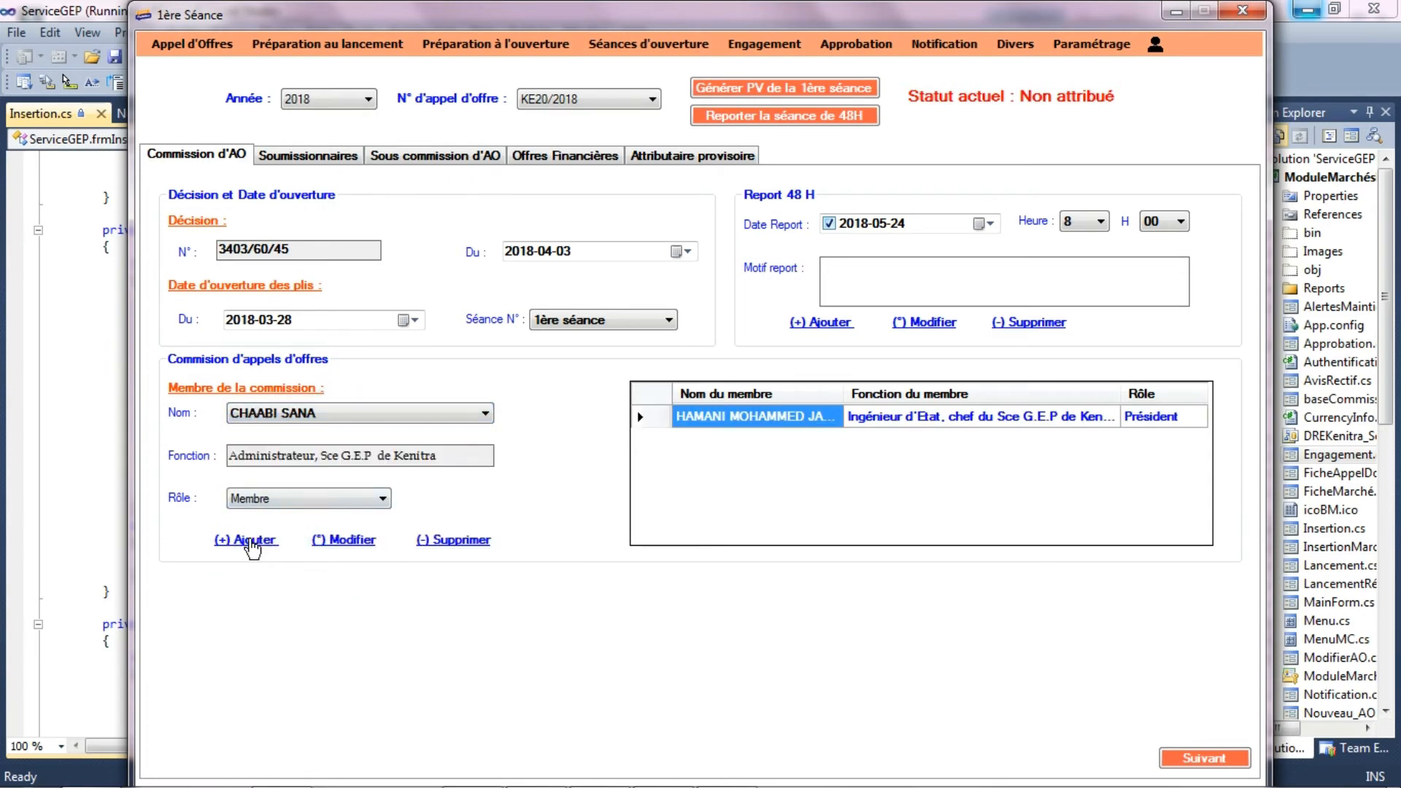
pyautogui.click(246, 540)
pyautogui.click(306, 419)
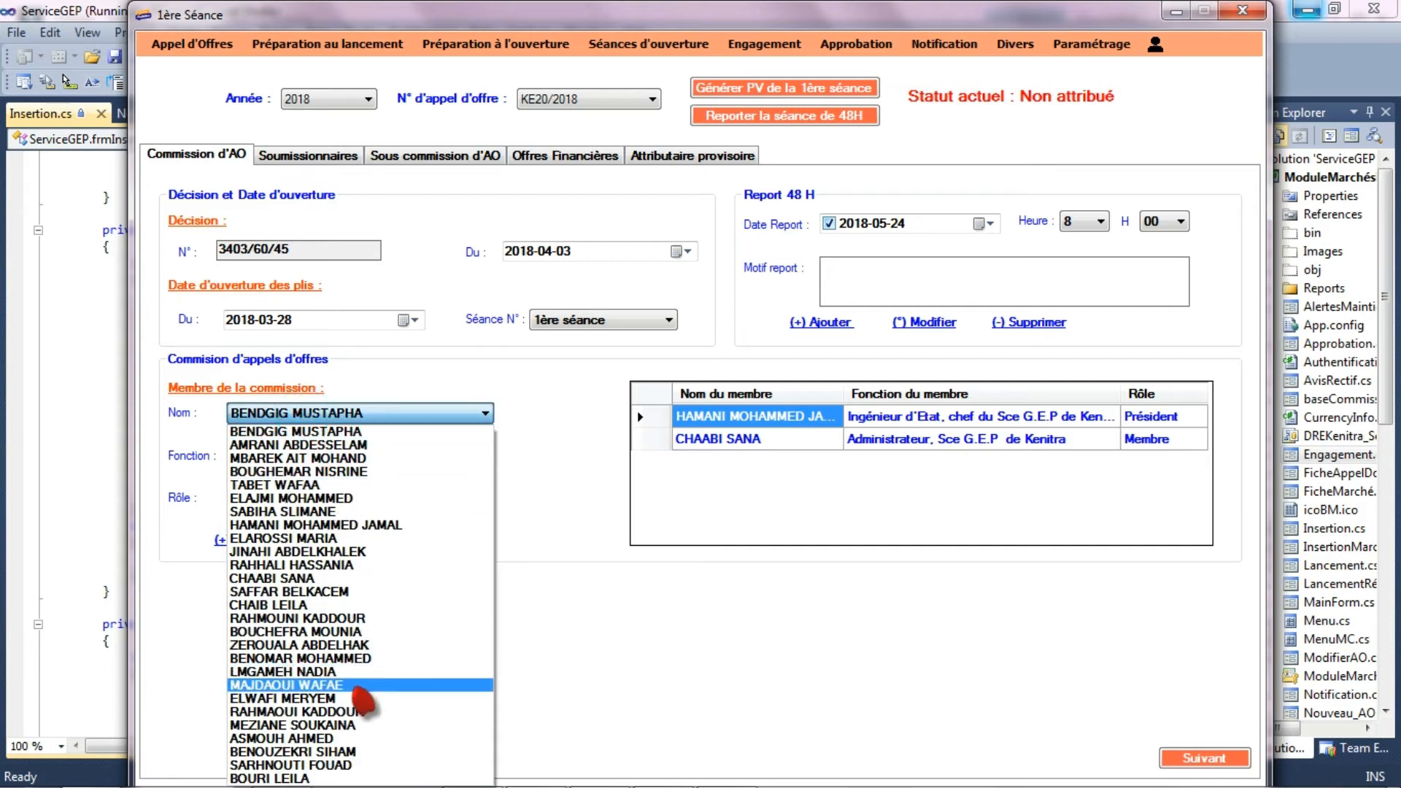
pyautogui.click(314, 684)
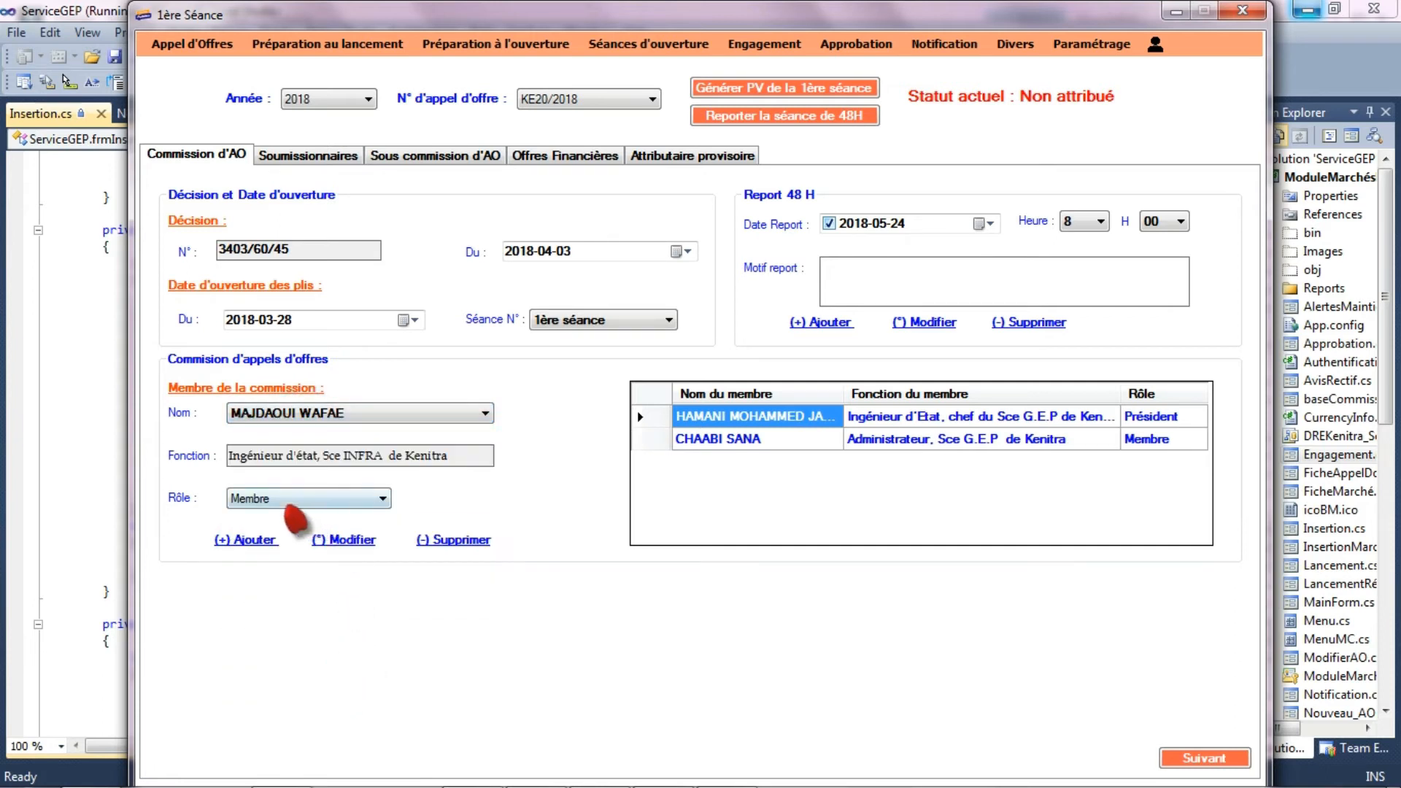
pyautogui.click(249, 540)
# - Add the technician of the Infrastructures service to the commission with the role Membre
pyautogui.click(325, 414)
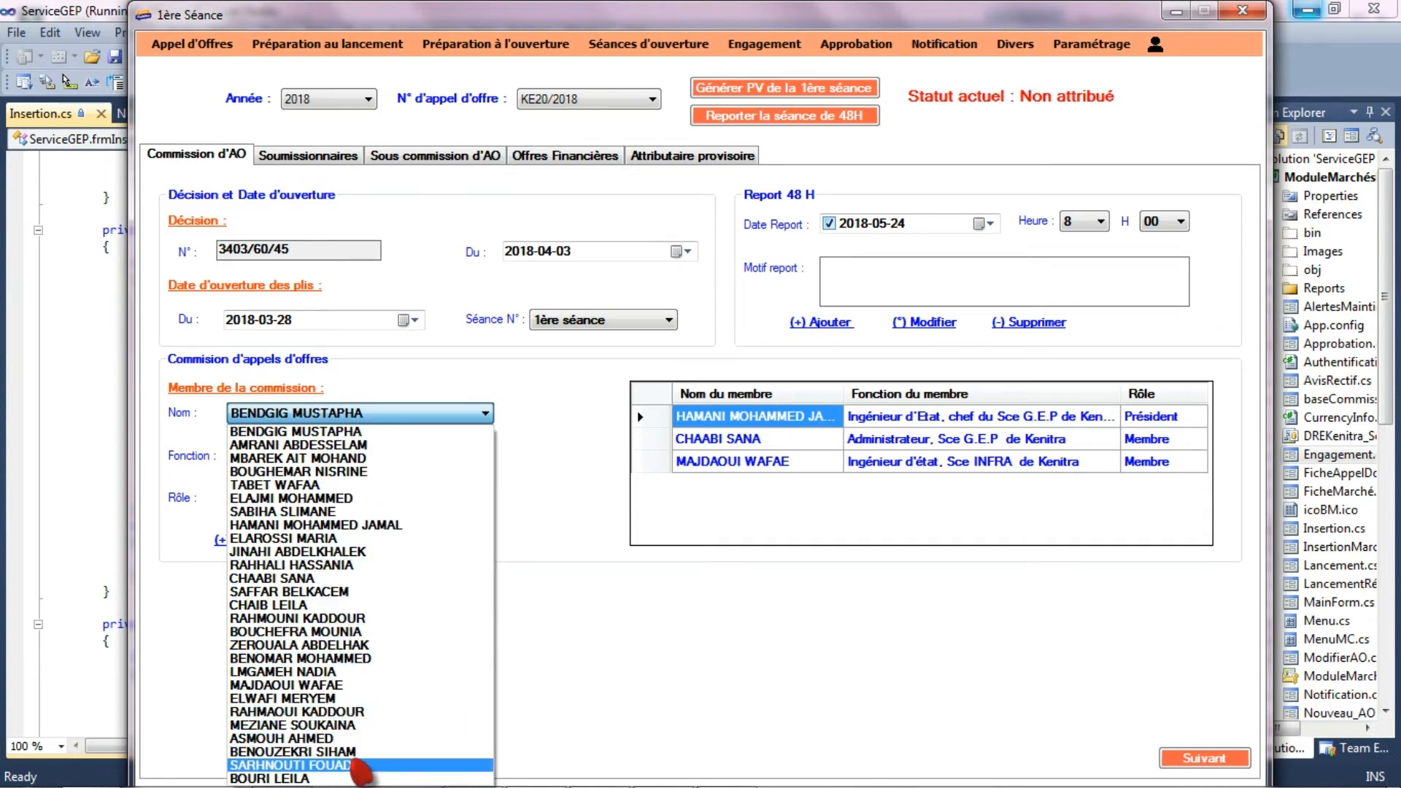
pyautogui.click(278, 605)
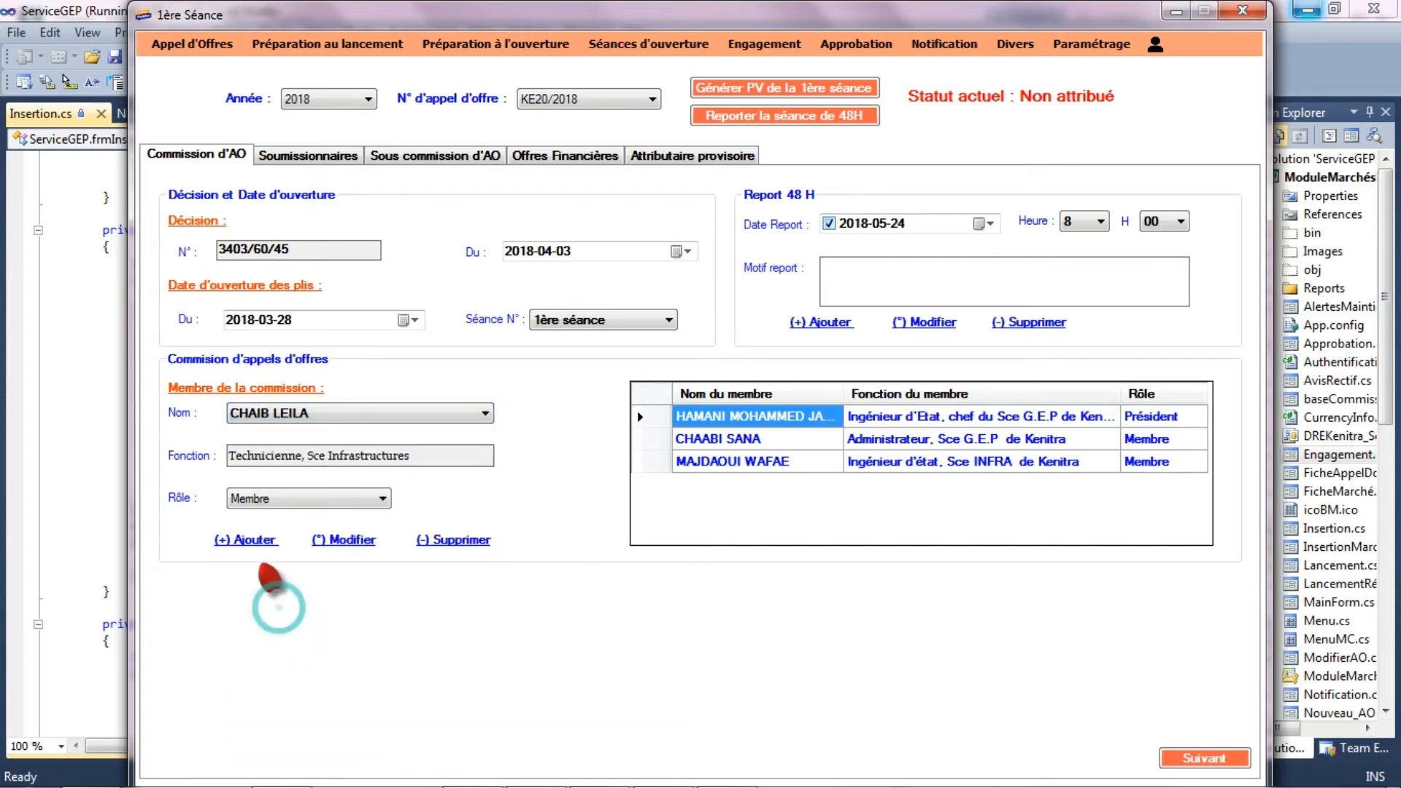
pyautogui.click(247, 541)
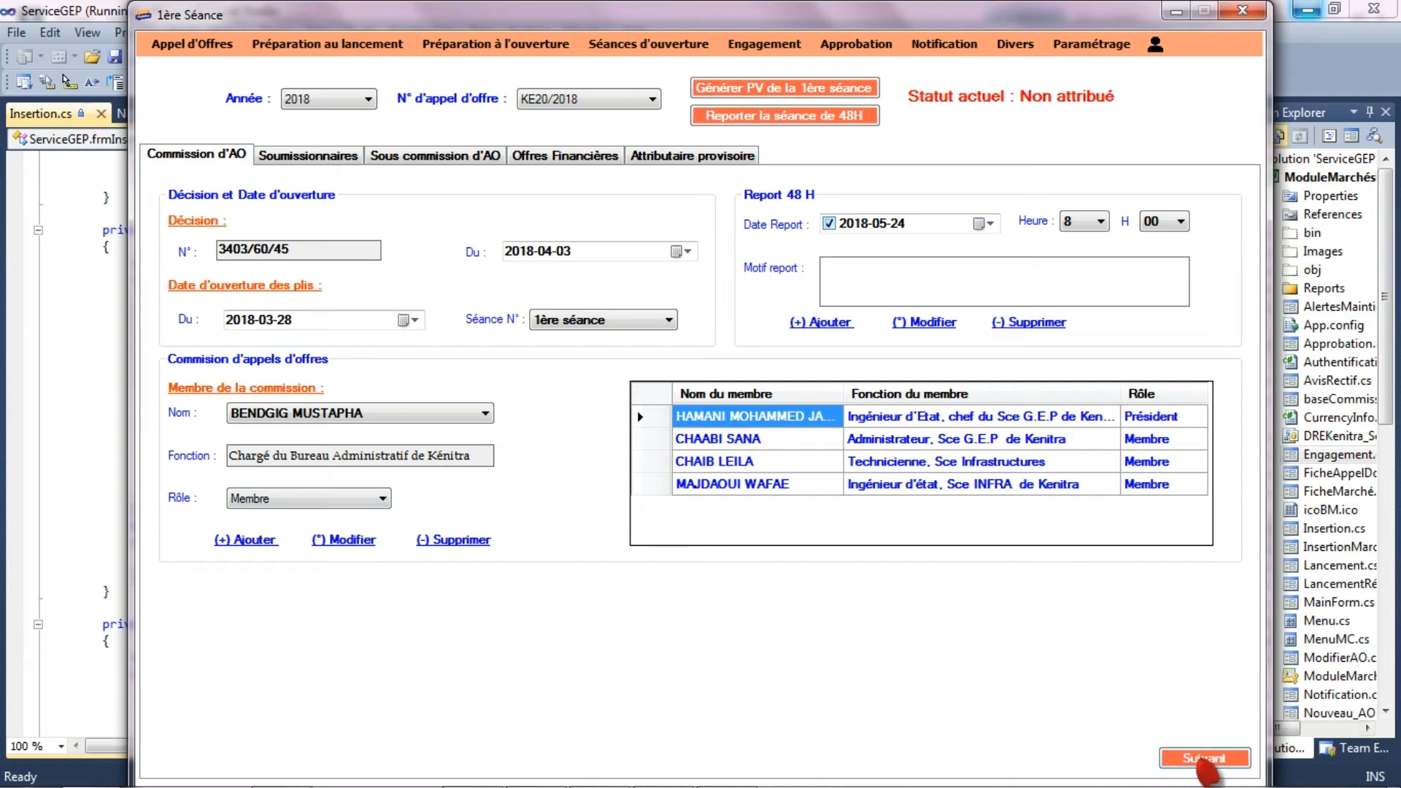
# - Add the bidders Vav from Kenitra and Xox from Rabat to the bids submitted during the session
pyautogui.click(1203, 761)
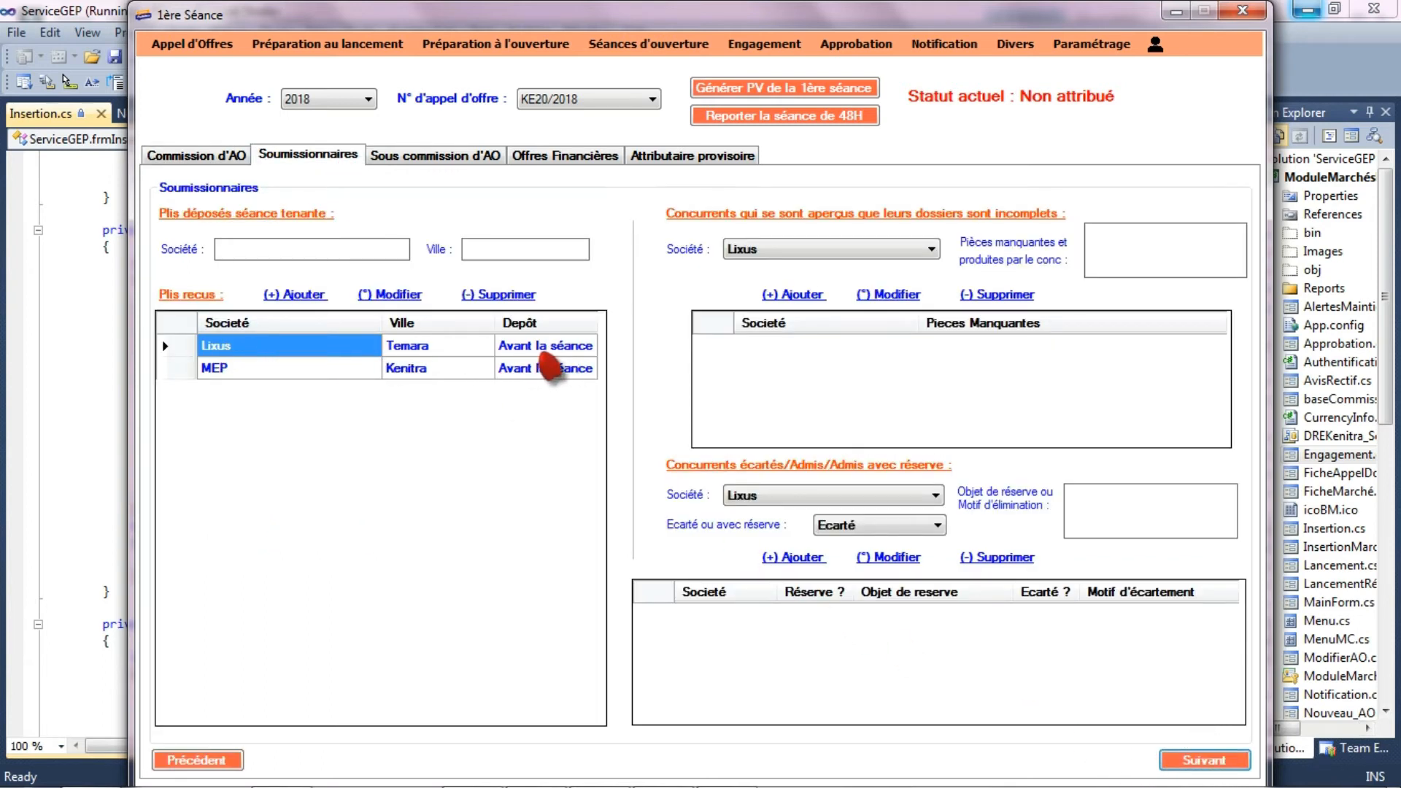
pyautogui.click(270, 251)
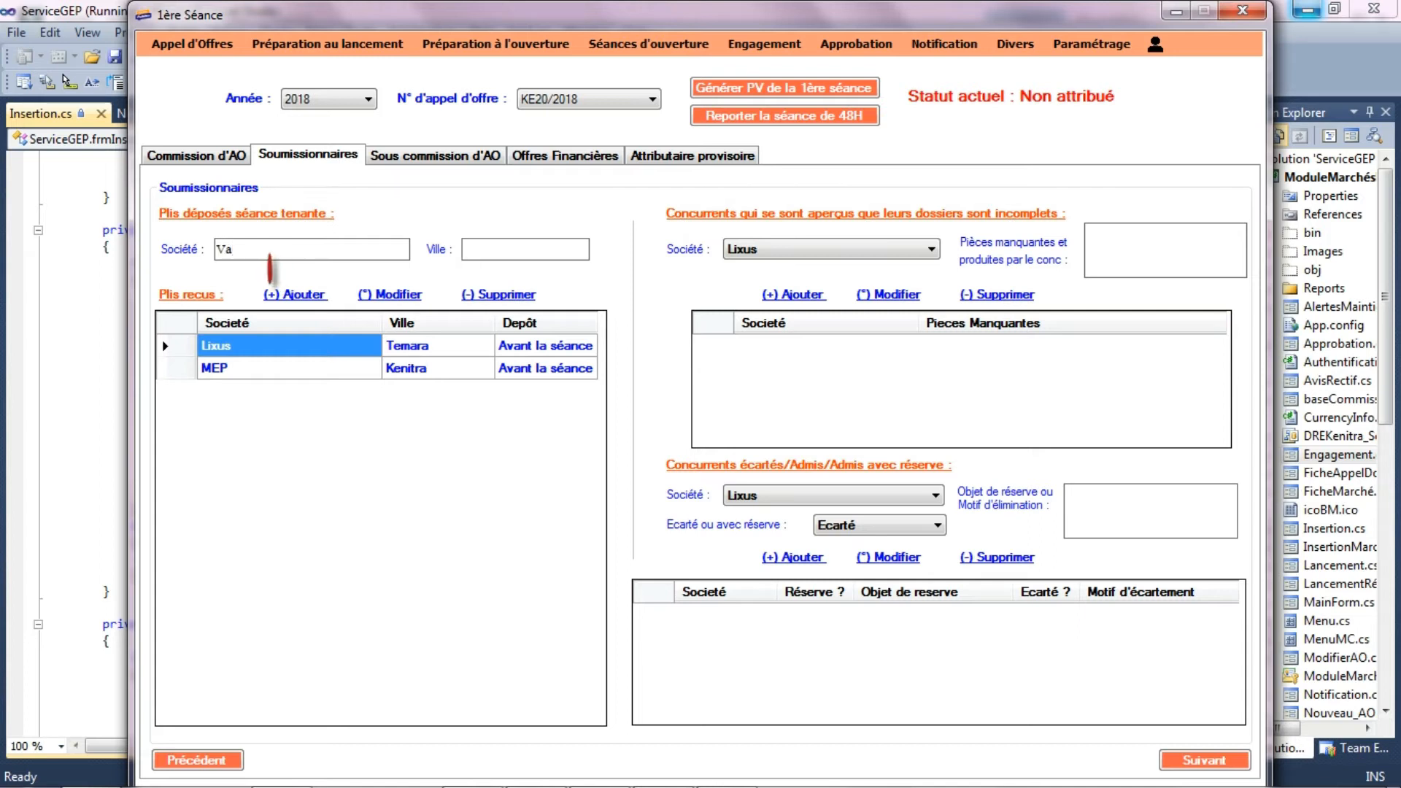
pyautogui.click(545, 251)
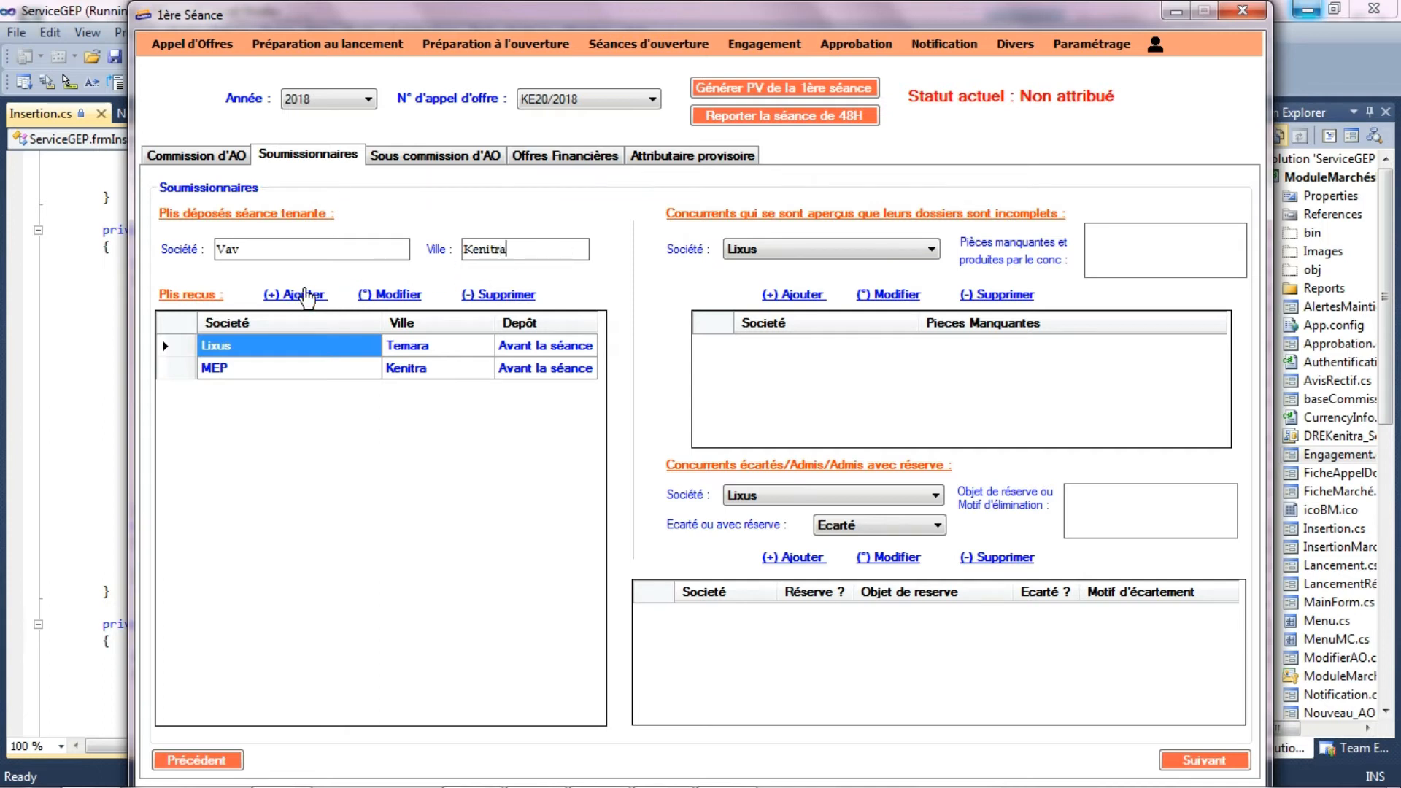
pyautogui.click(294, 294)
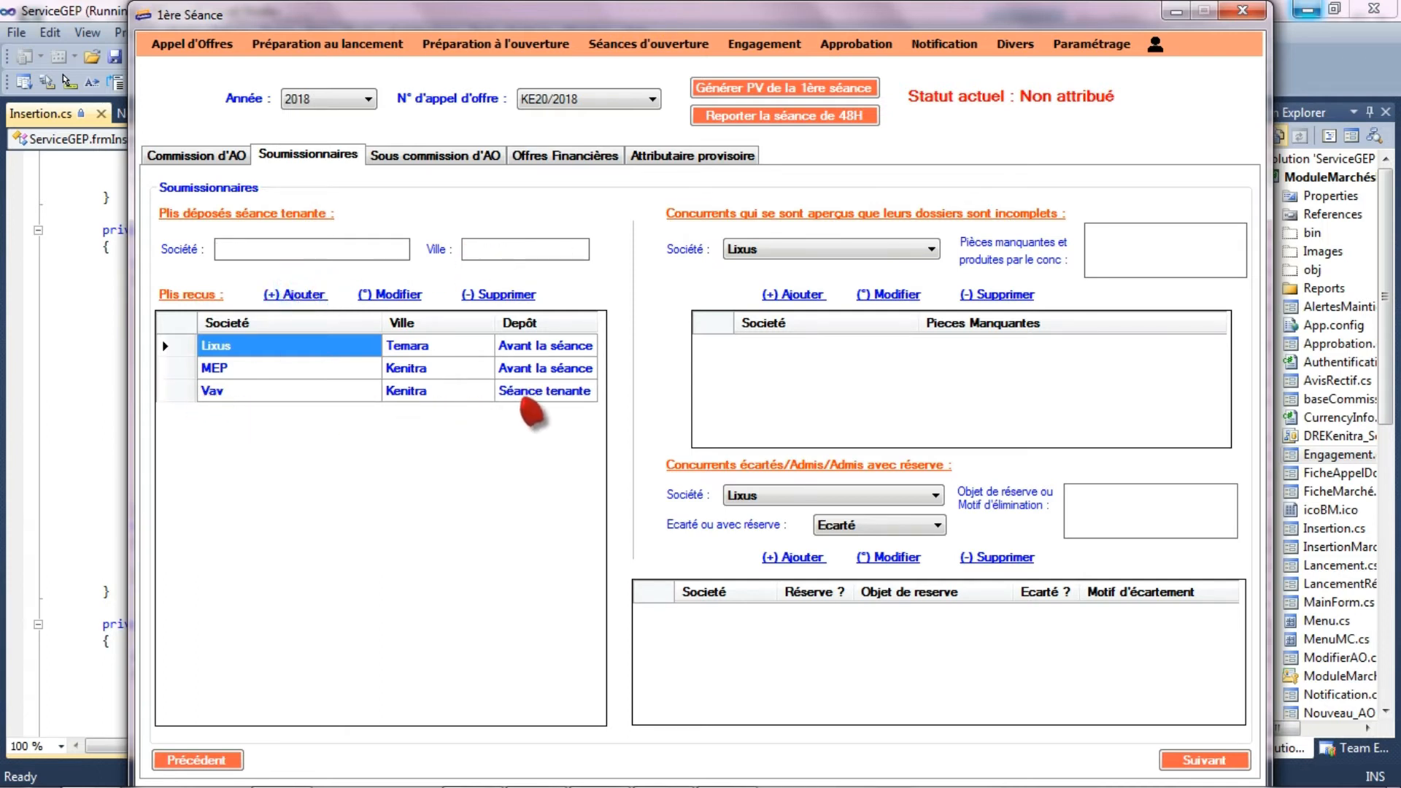
pyautogui.click(261, 249)
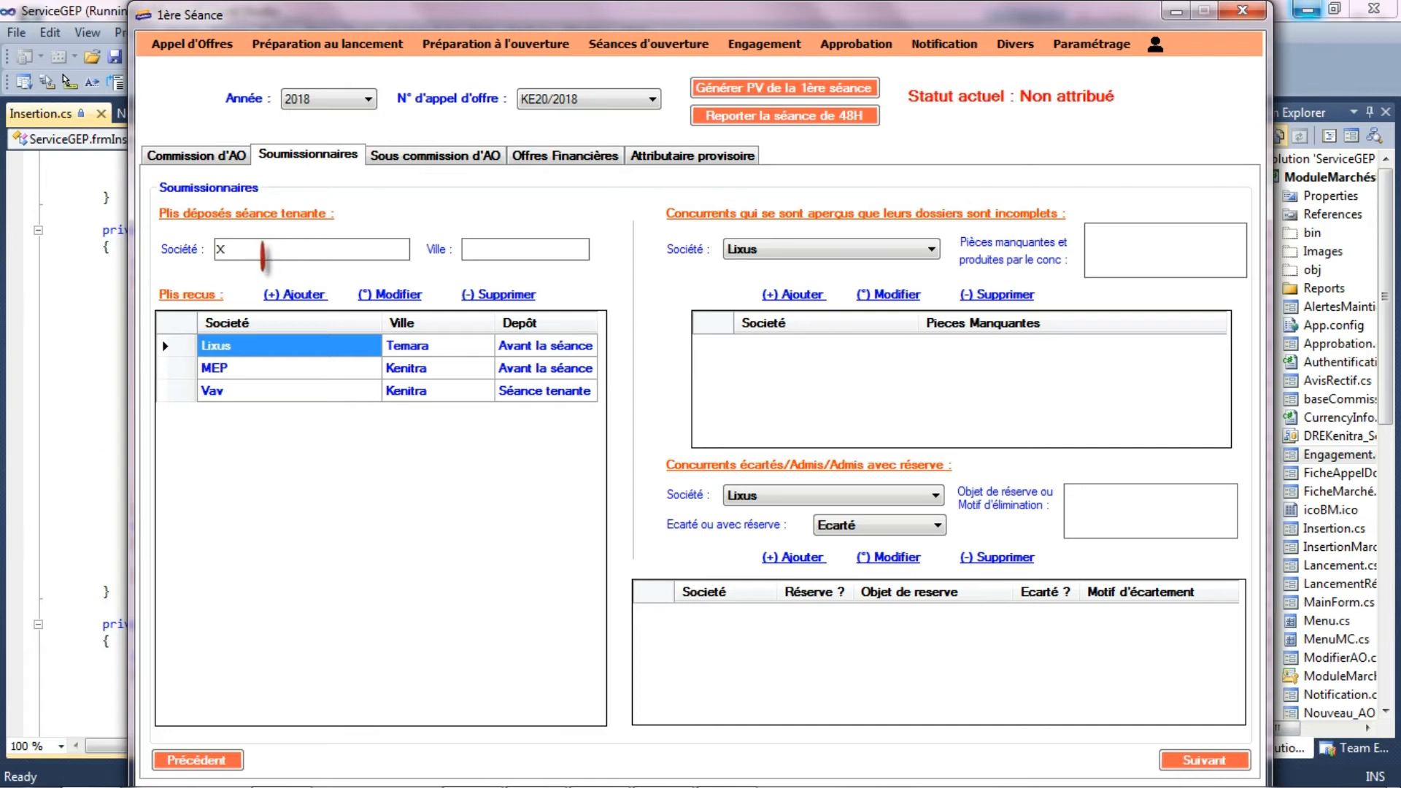
pyautogui.click(476, 251)
pyautogui.click(294, 294)
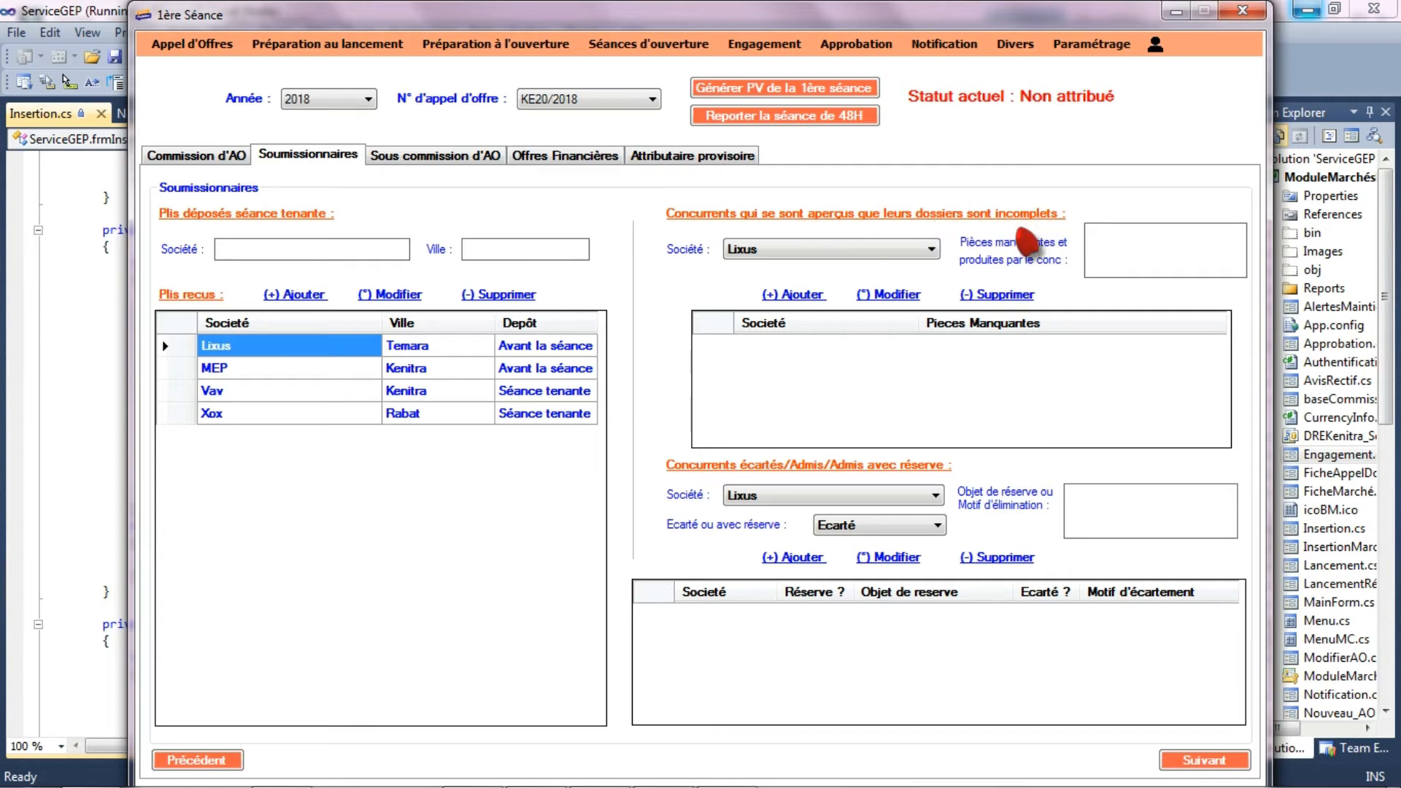
# - Record Lixus as a bidder with an incomplete file, with the missing document "Declaration sur l'honneur"
pyautogui.click(931, 256)
pyautogui.click(921, 264)
pyautogui.click(1117, 257)
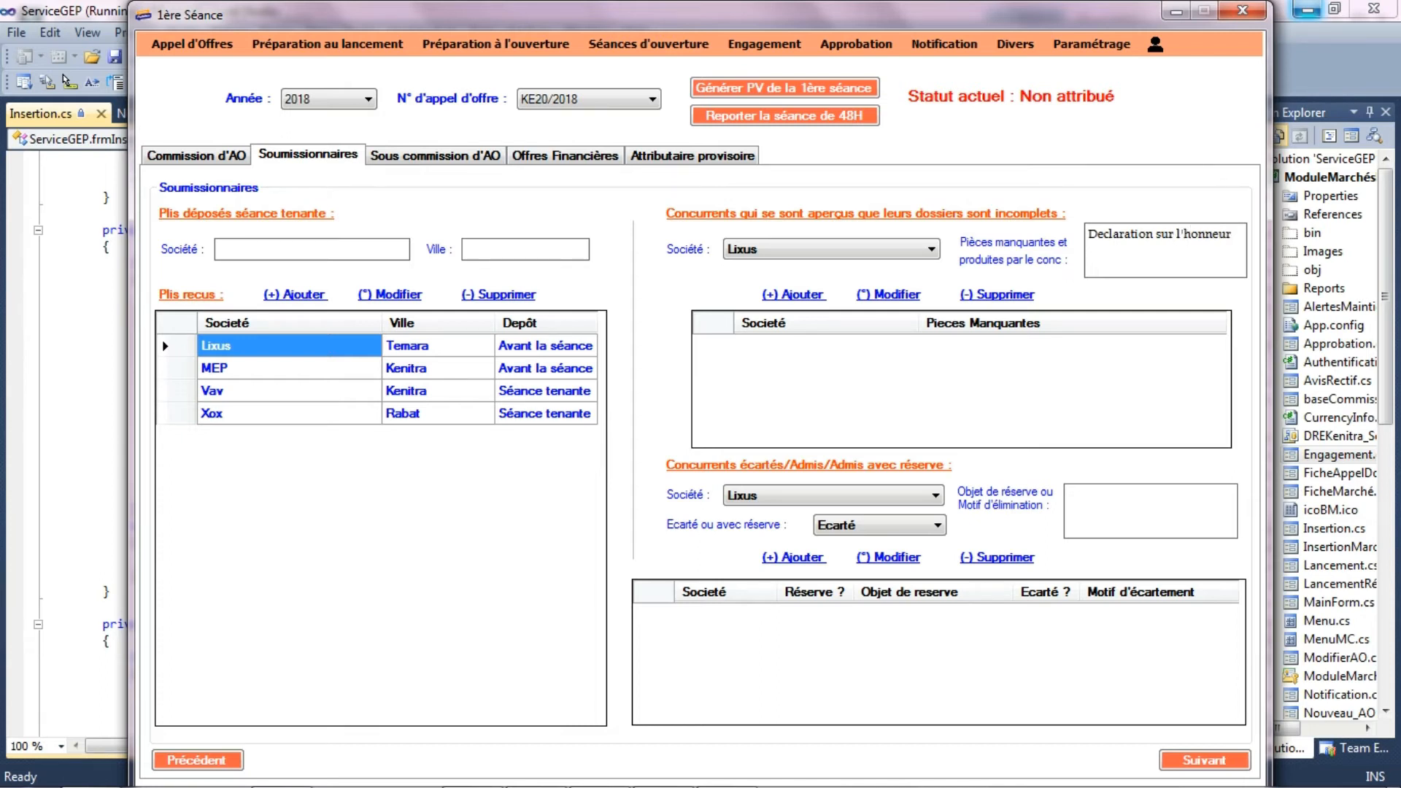
pyautogui.click(795, 299)
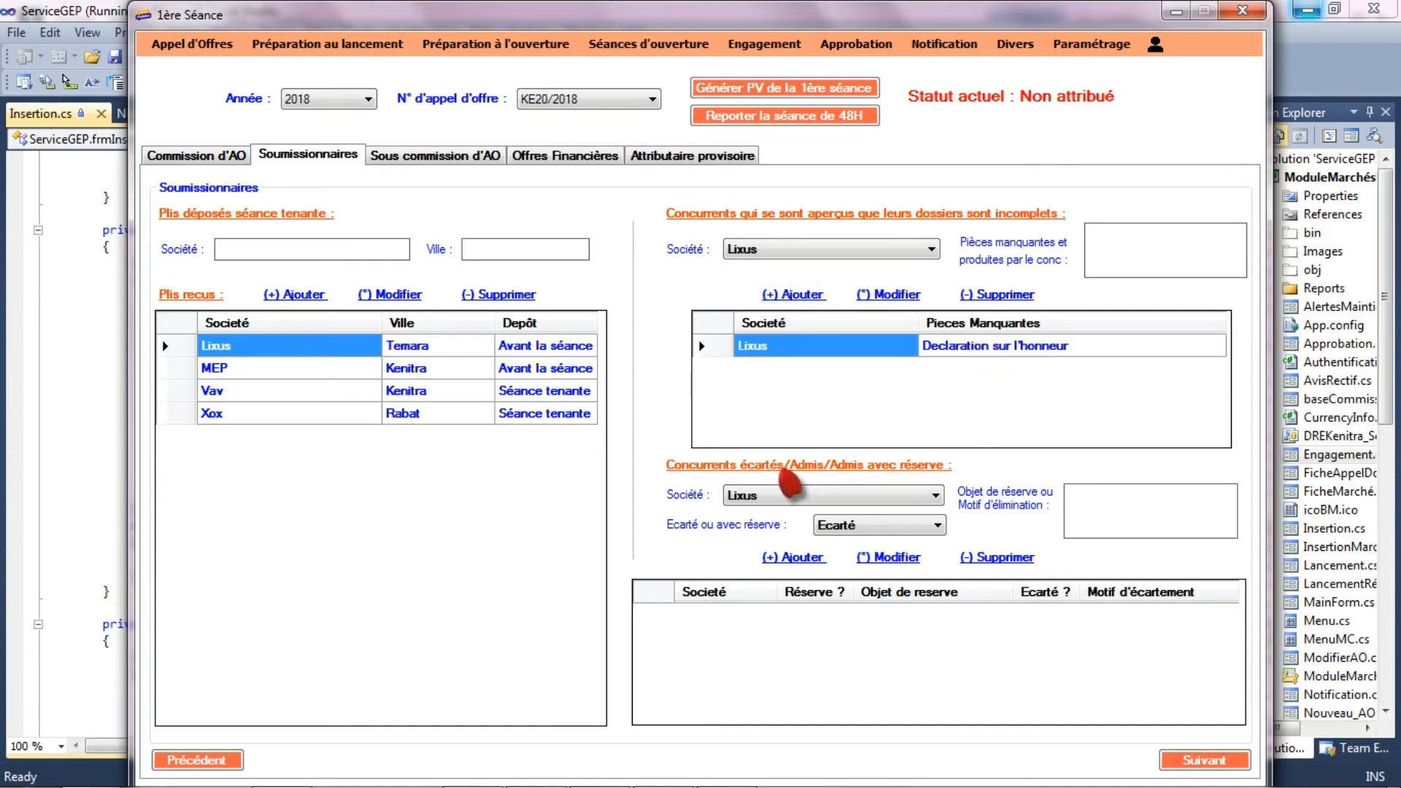
# - Record the bidder Vav as Ecarté with the elimination reason "Caution absente"
pyautogui.click(896, 494)
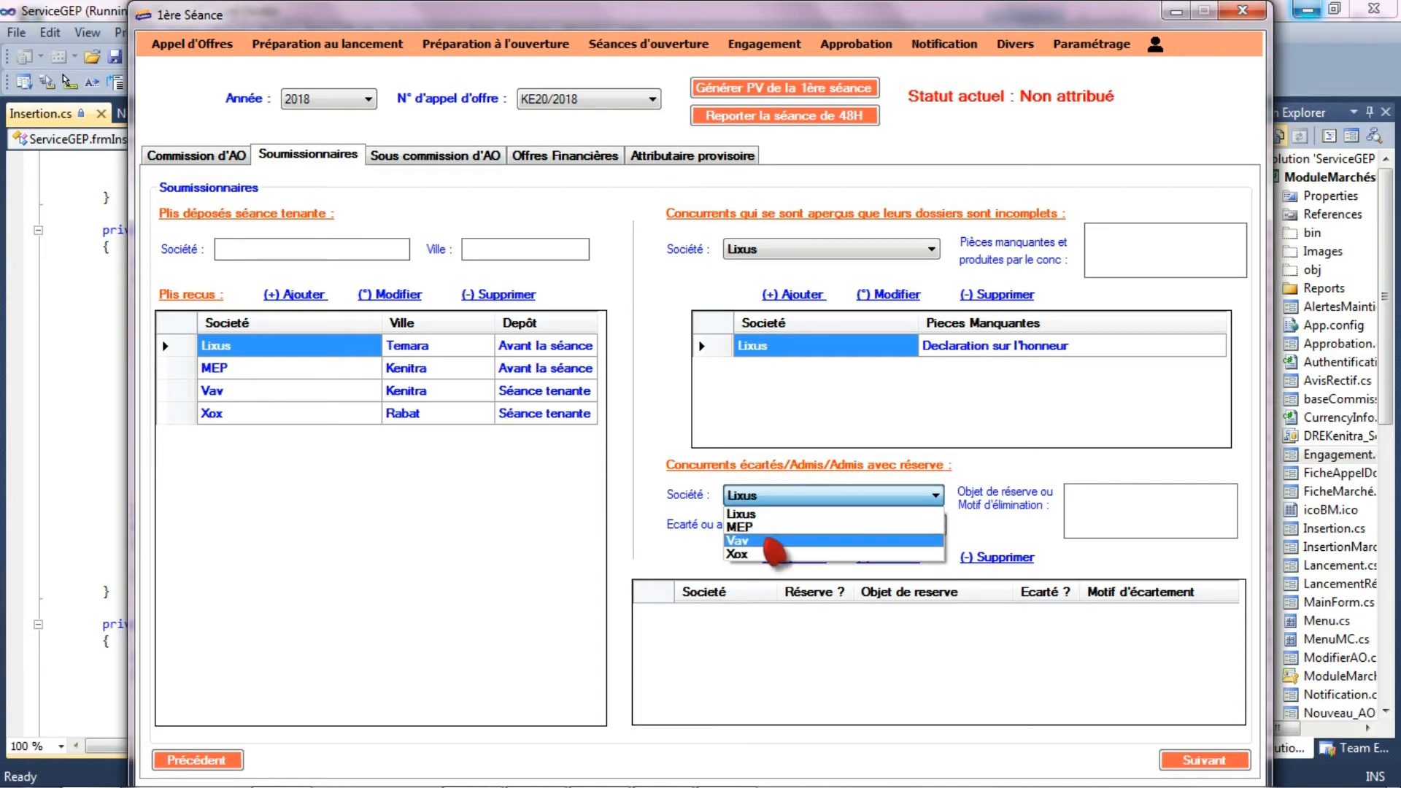
pyautogui.click(772, 540)
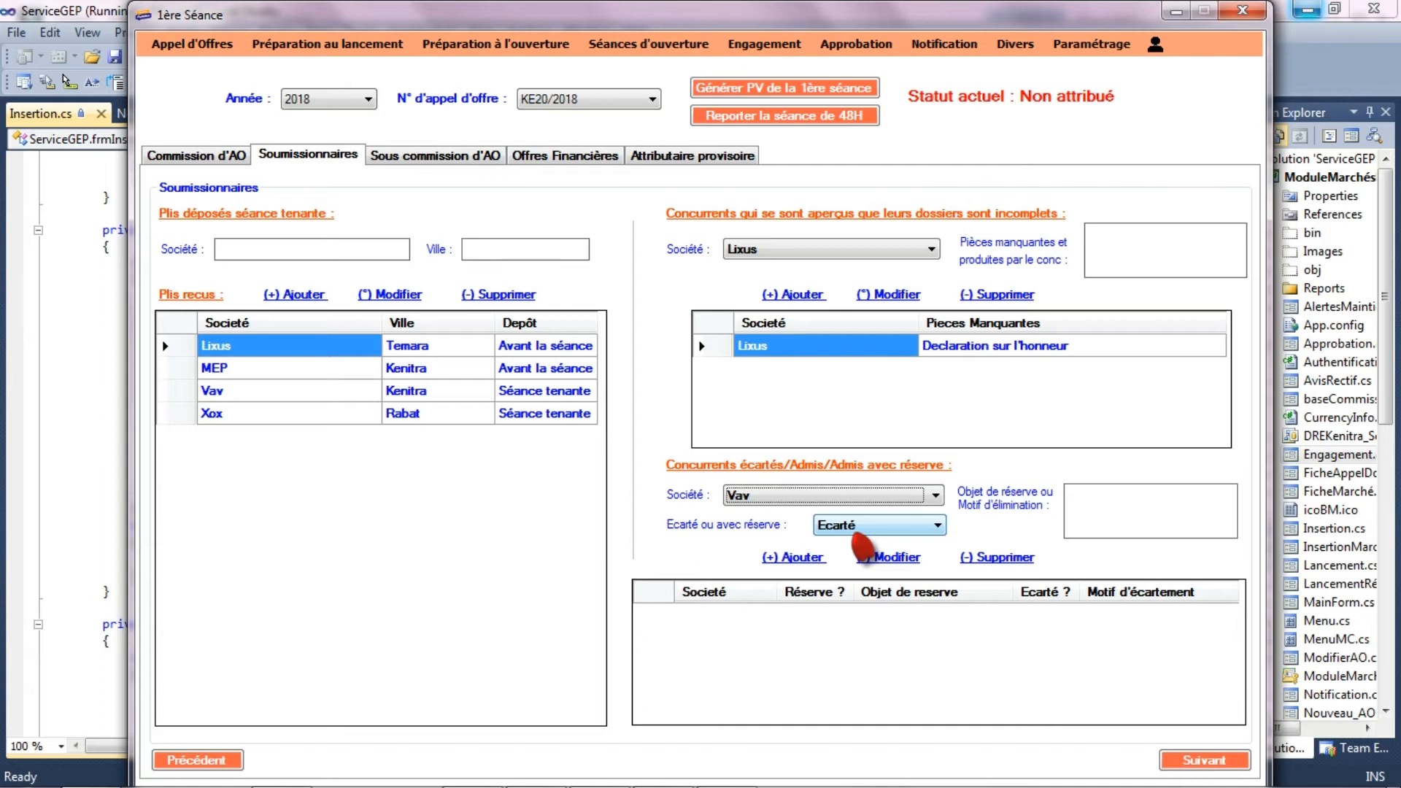
pyautogui.click(1112, 526)
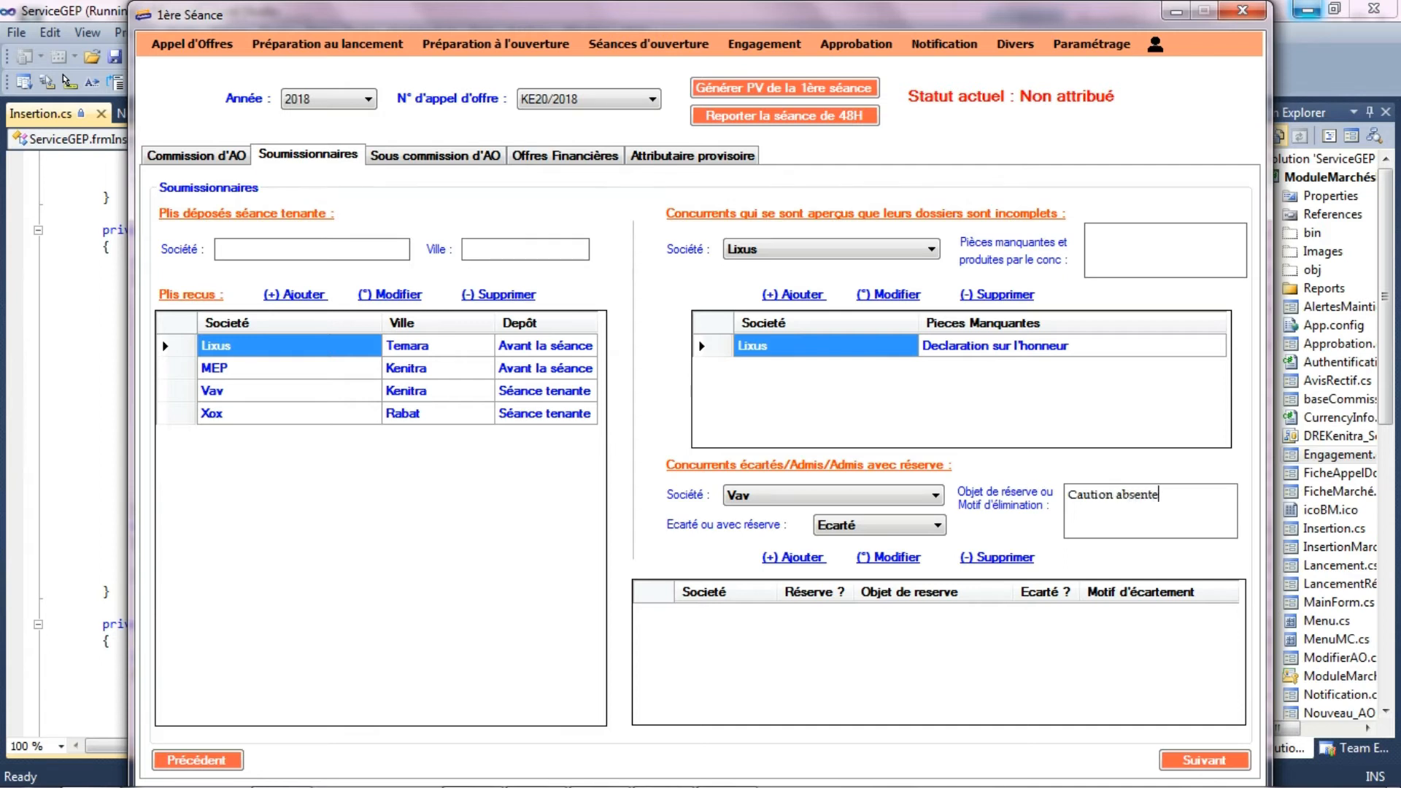
pyautogui.click(816, 558)
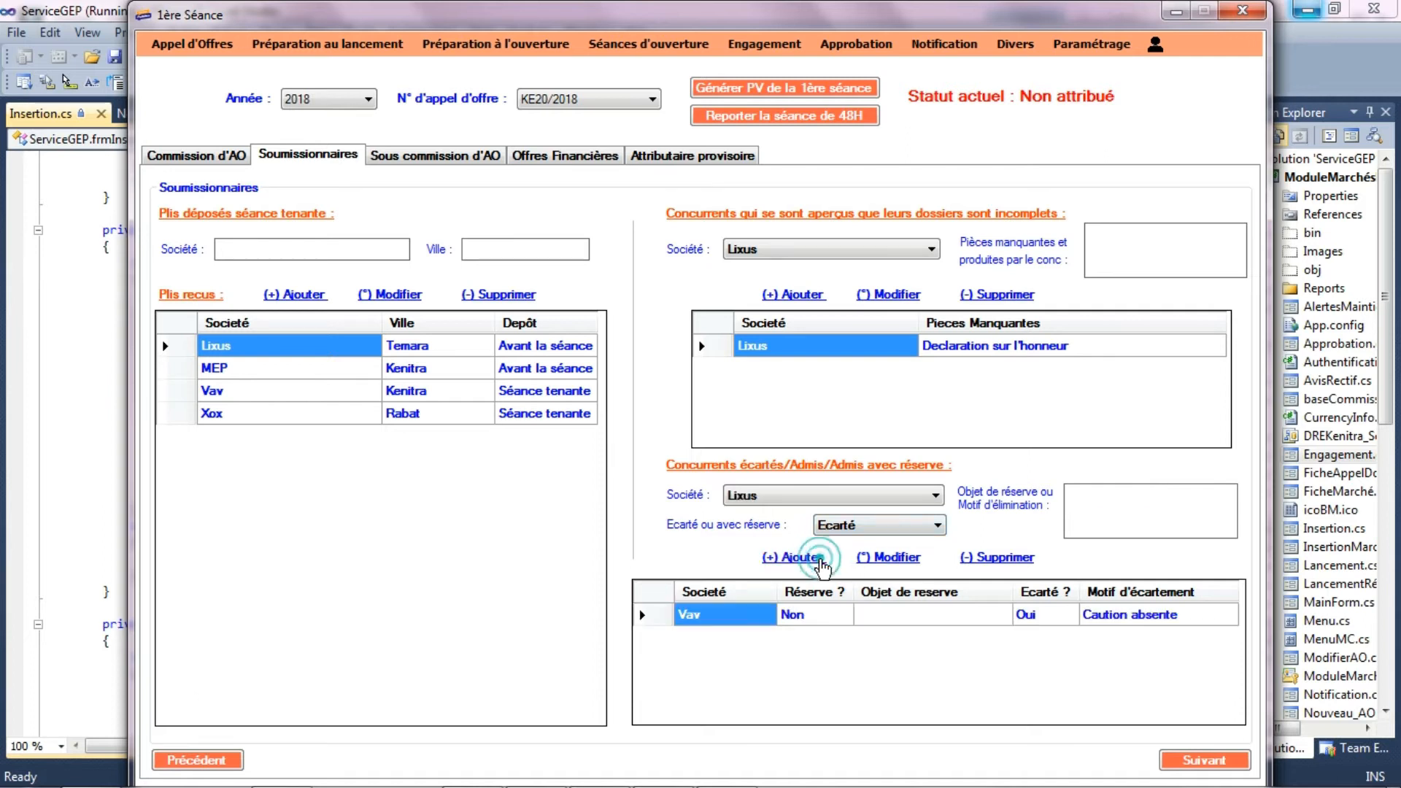
# - Record the bidder Xox as Avec réserve with the reservation "déclaration illisible"
pyautogui.click(821, 500)
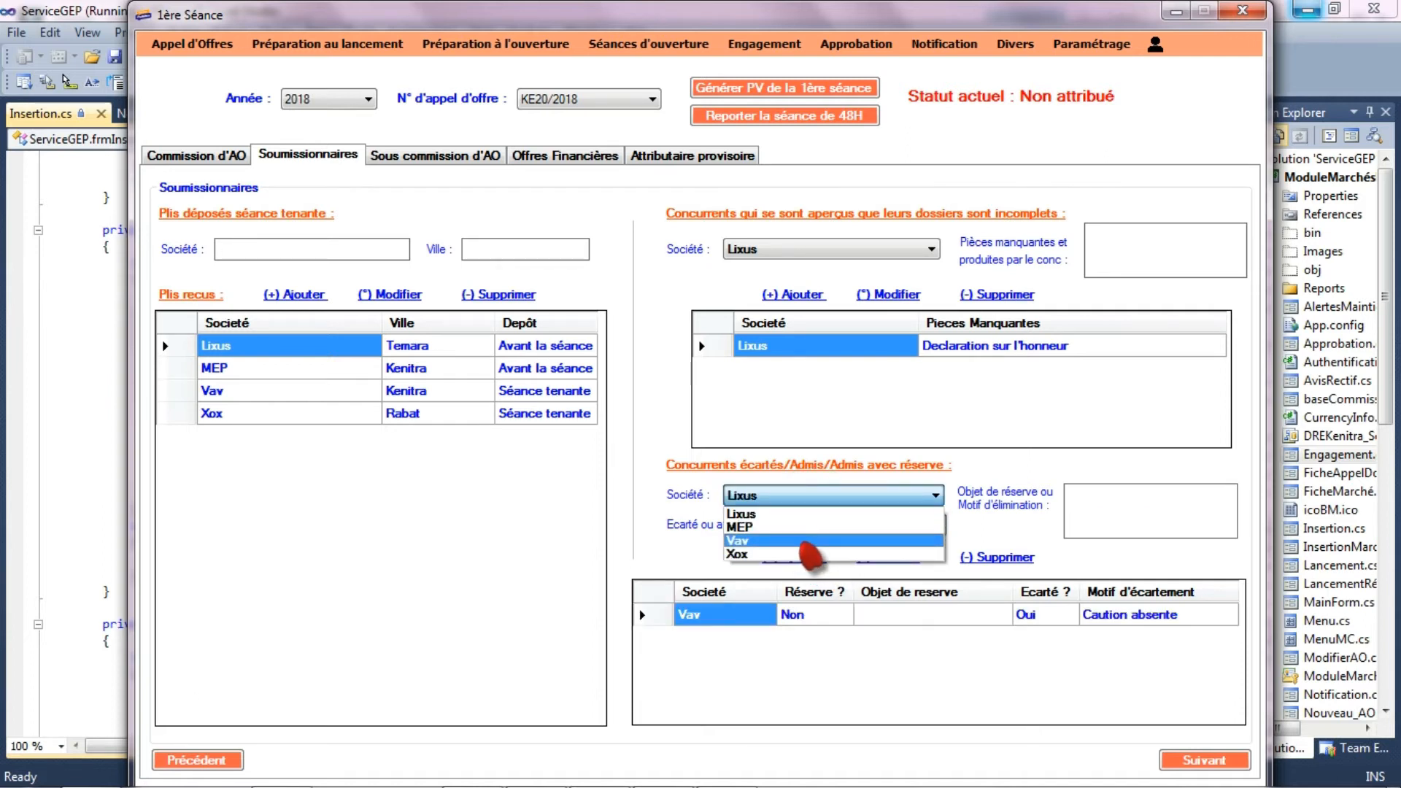
pyautogui.click(806, 554)
pyautogui.click(887, 527)
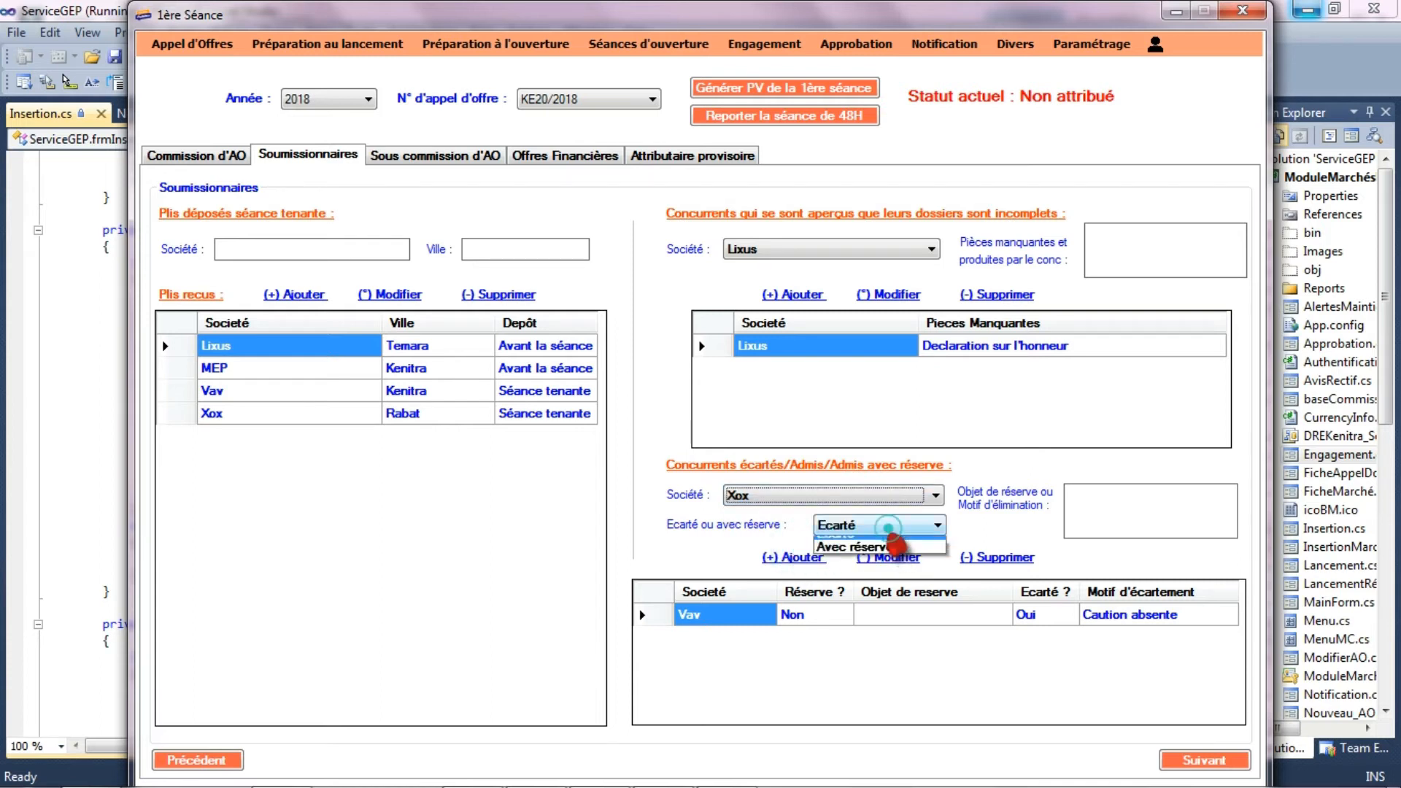
pyautogui.click(895, 546)
pyautogui.click(1096, 535)
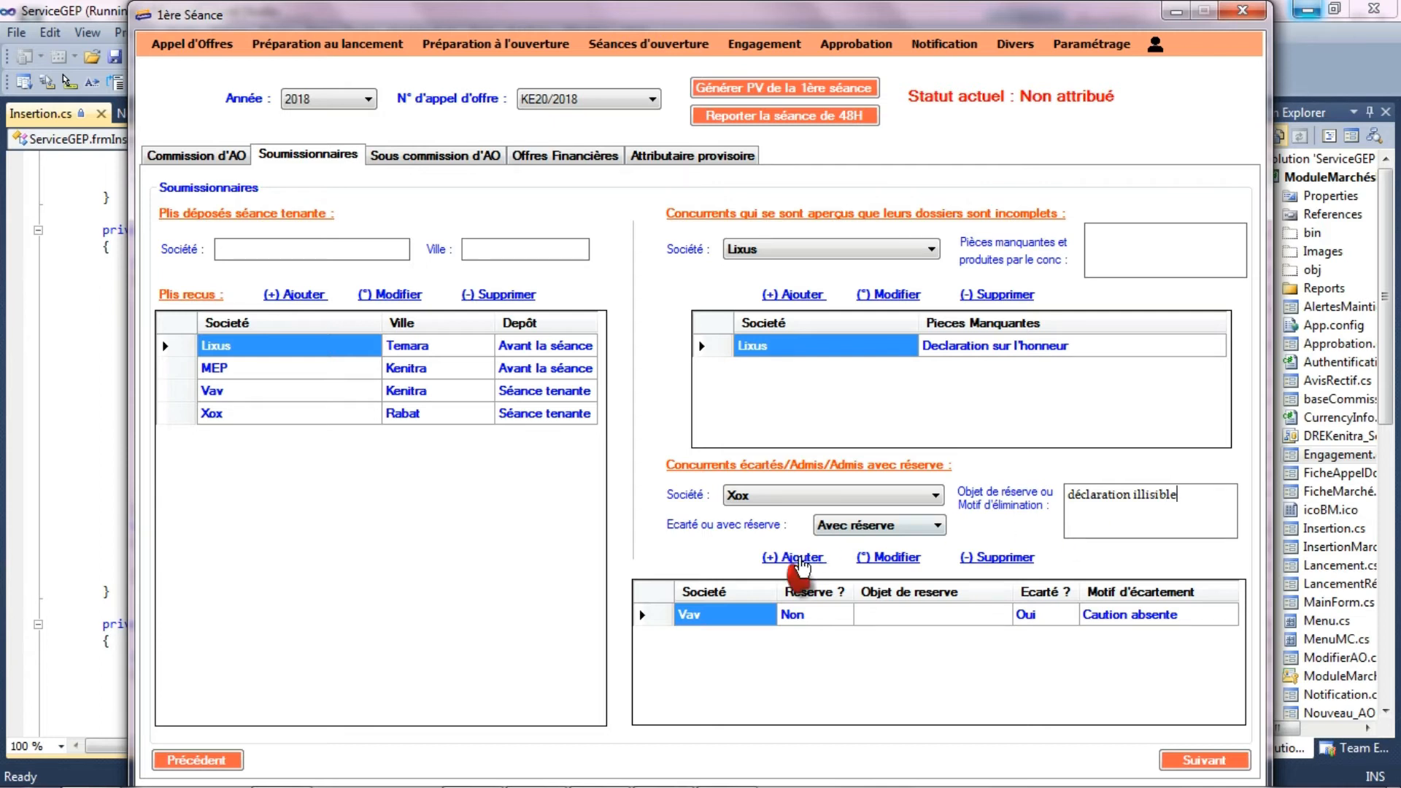
pyautogui.click(802, 559)
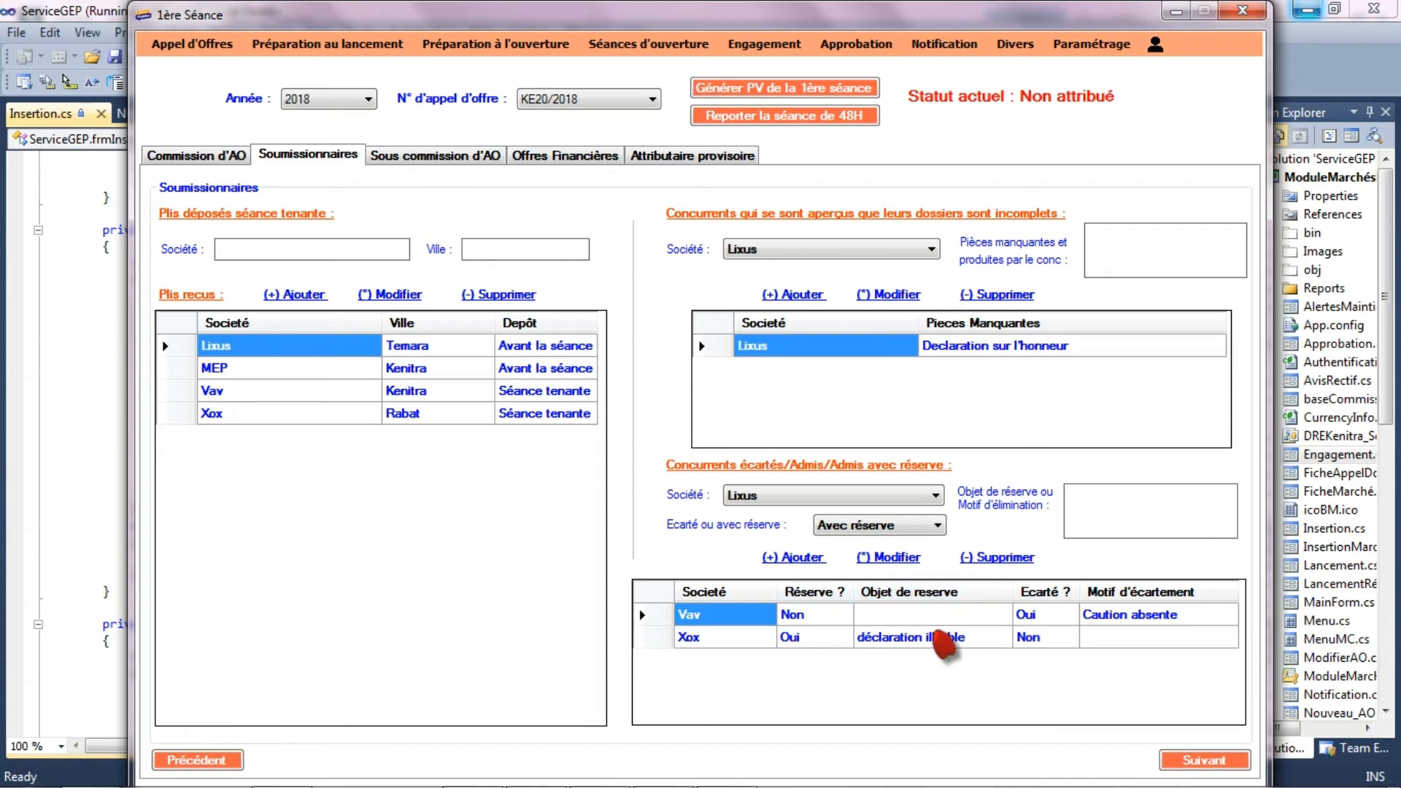
# - Enable the second session for the tender and add its date 2018-04-24 at 10 H 00
pyautogui.click(1205, 760)
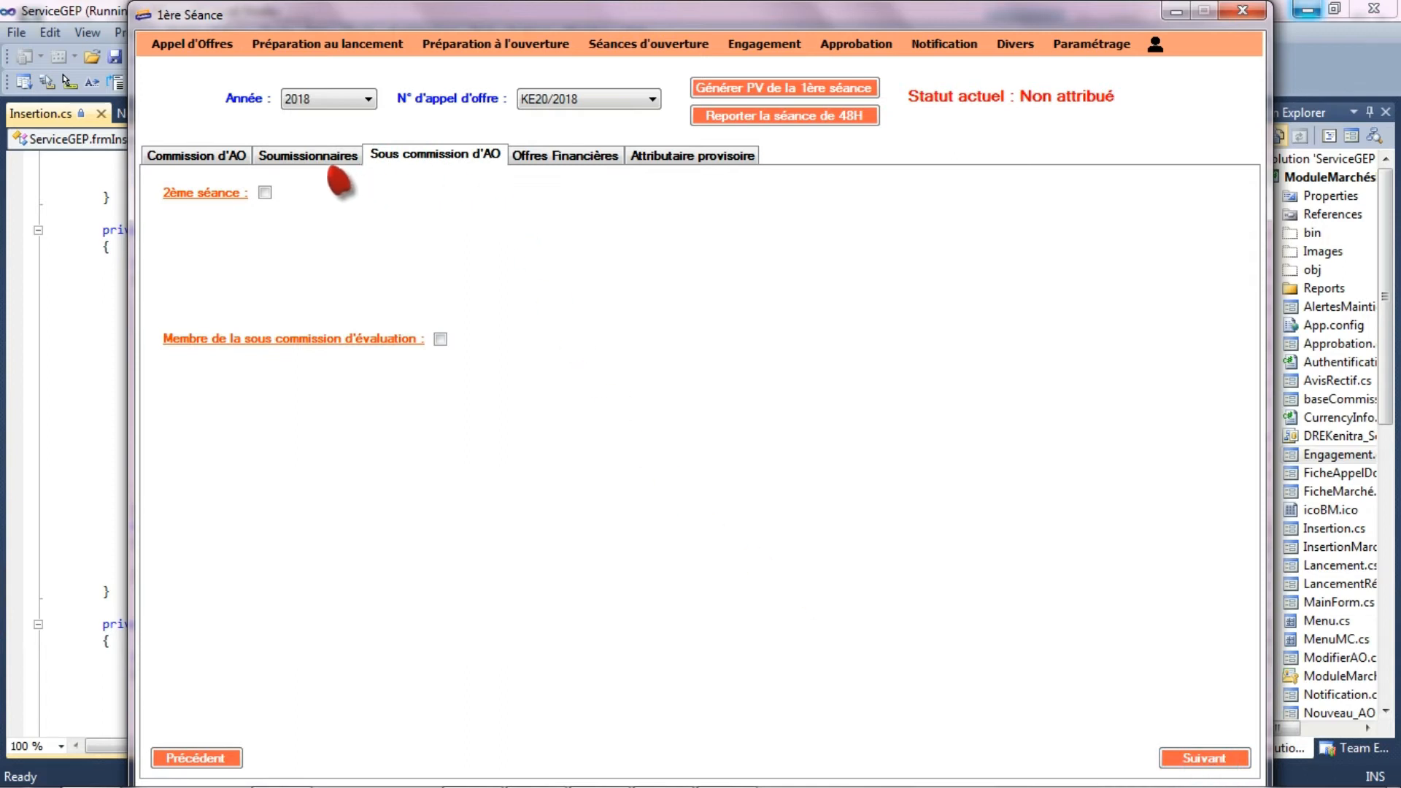
pyautogui.click(265, 193)
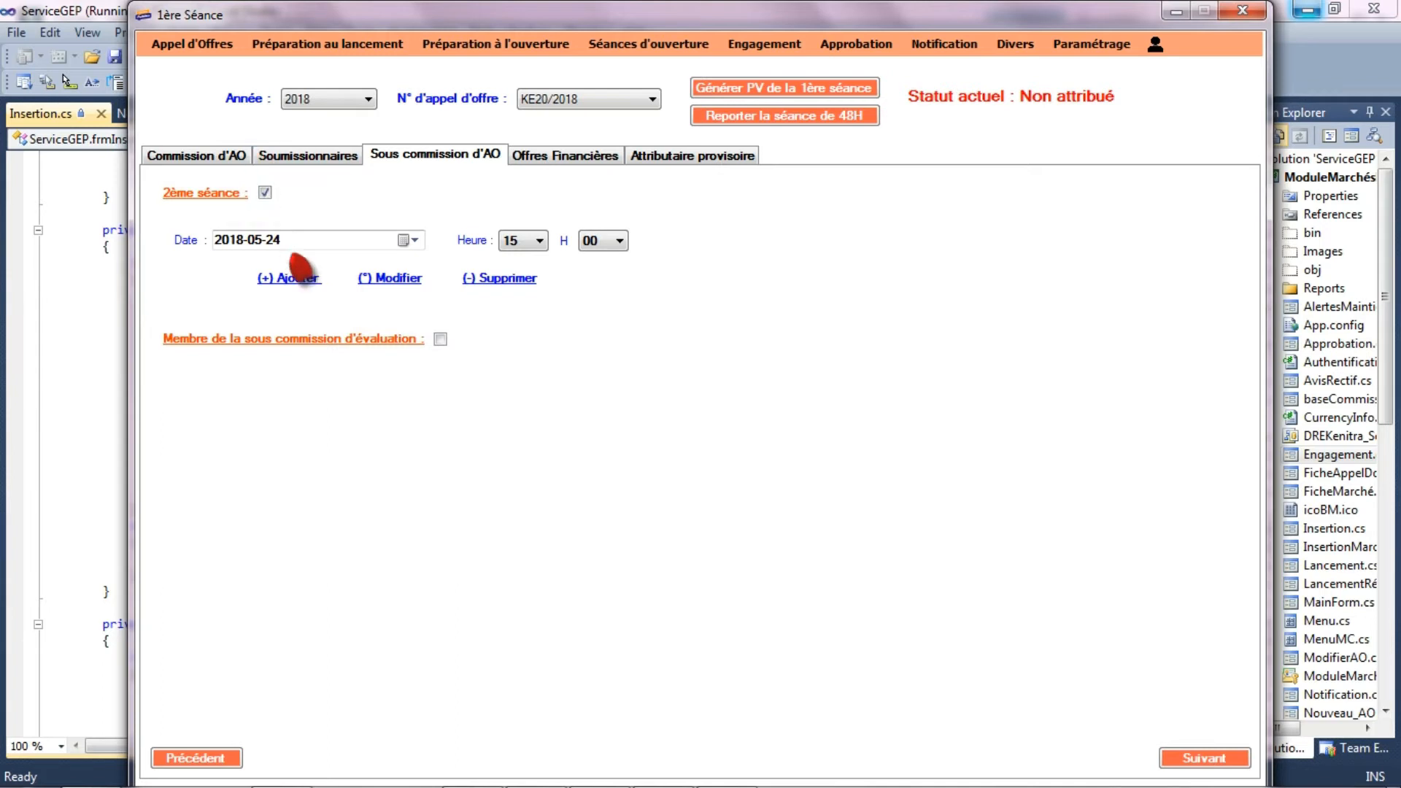
pyautogui.click(407, 240)
pyautogui.click(223, 268)
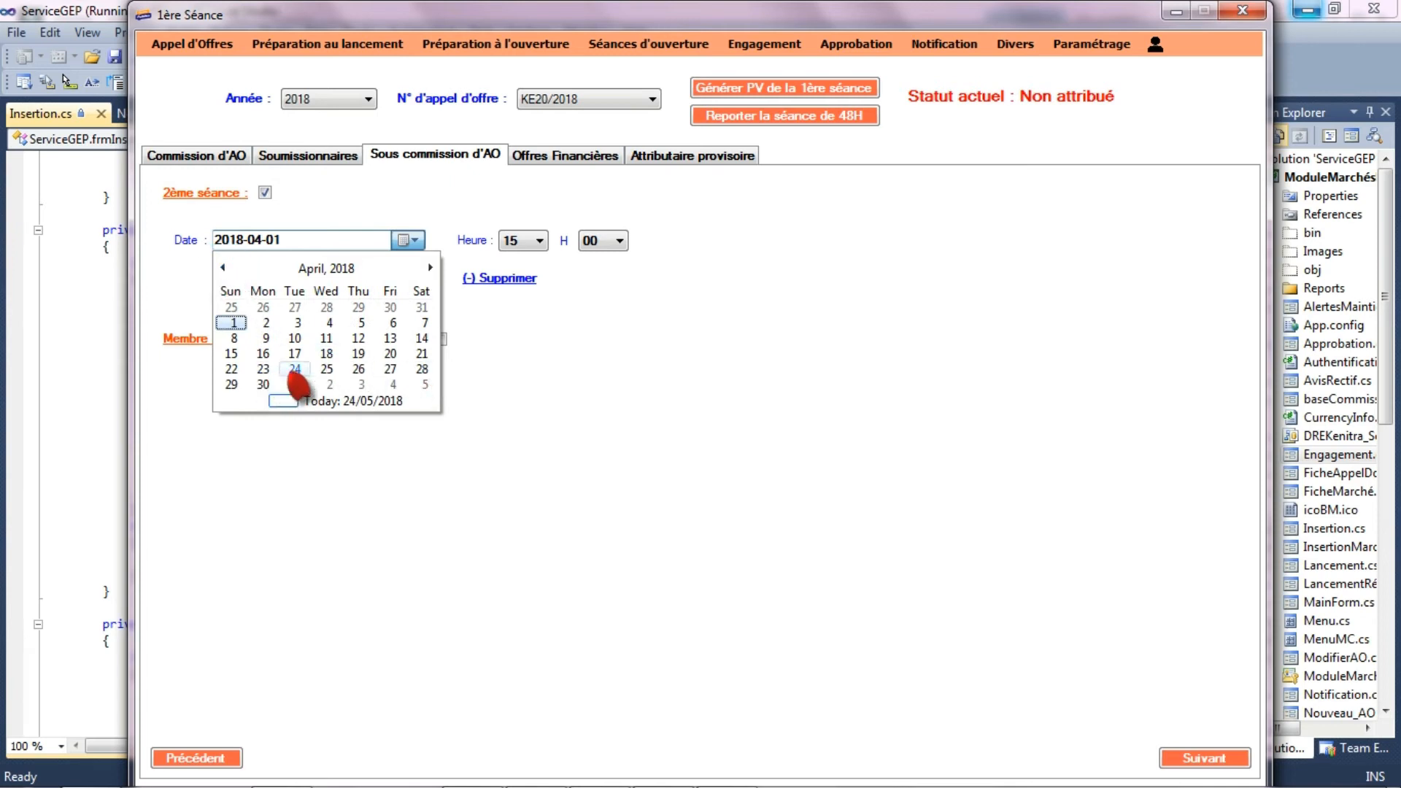
pyautogui.click(294, 371)
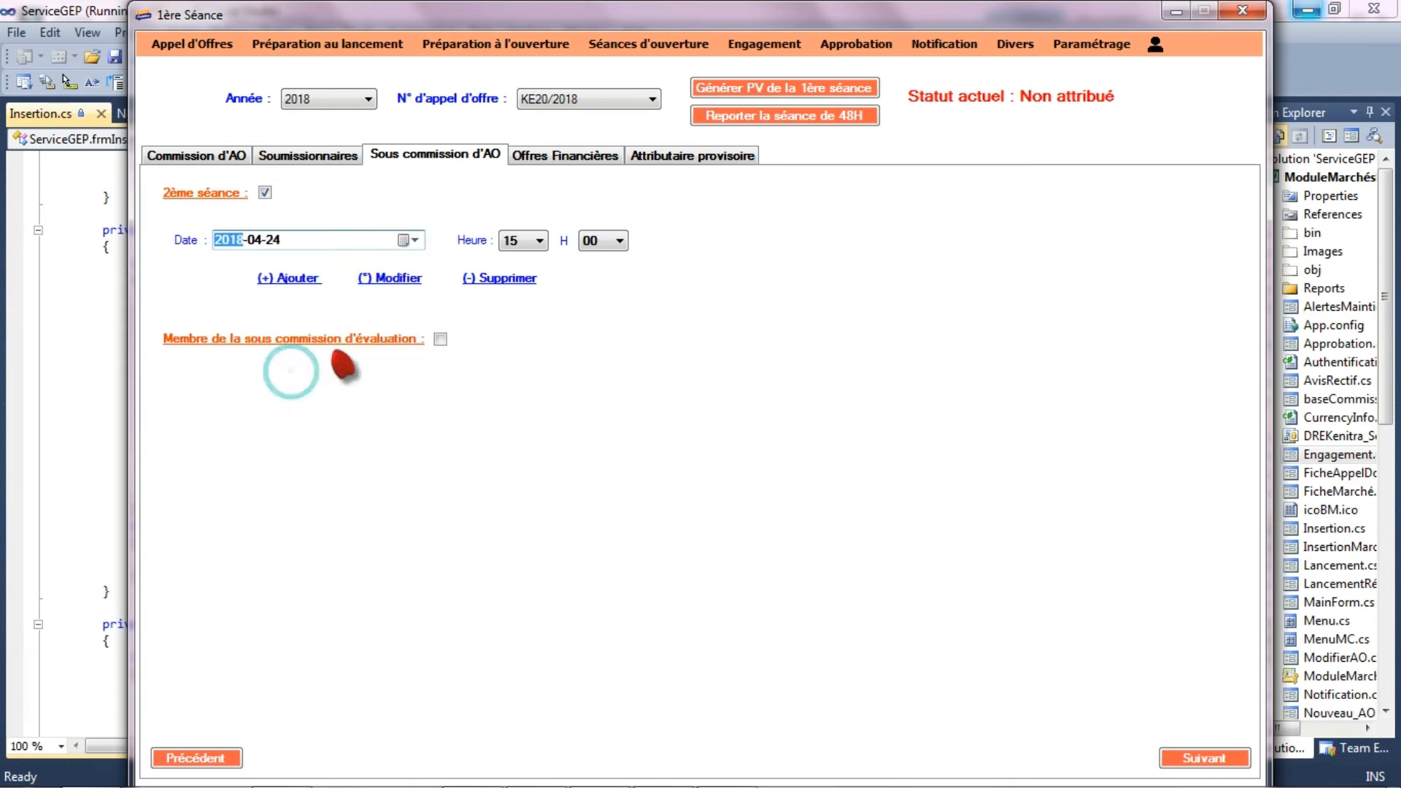
pyautogui.click(544, 246)
pyautogui.click(511, 278)
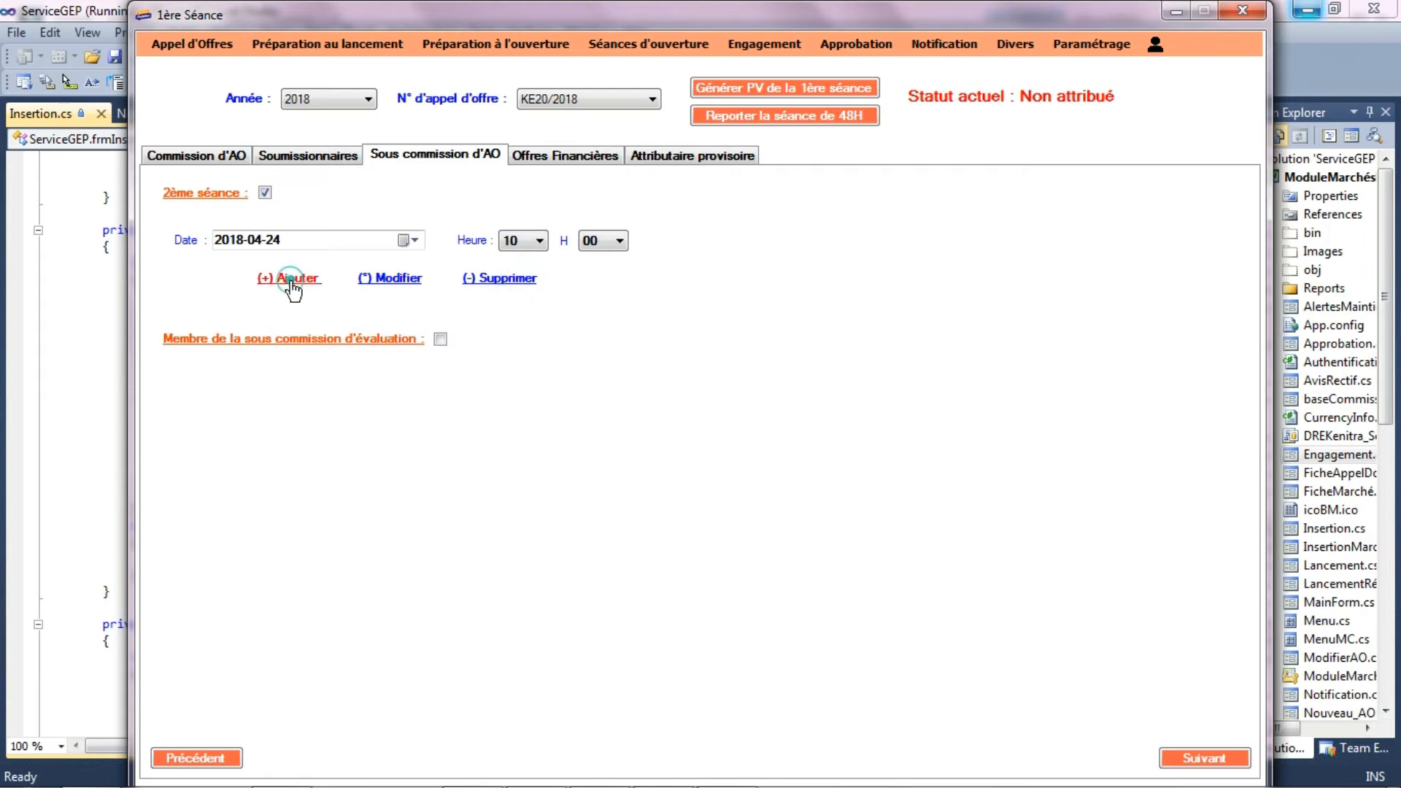
pyautogui.click(290, 280)
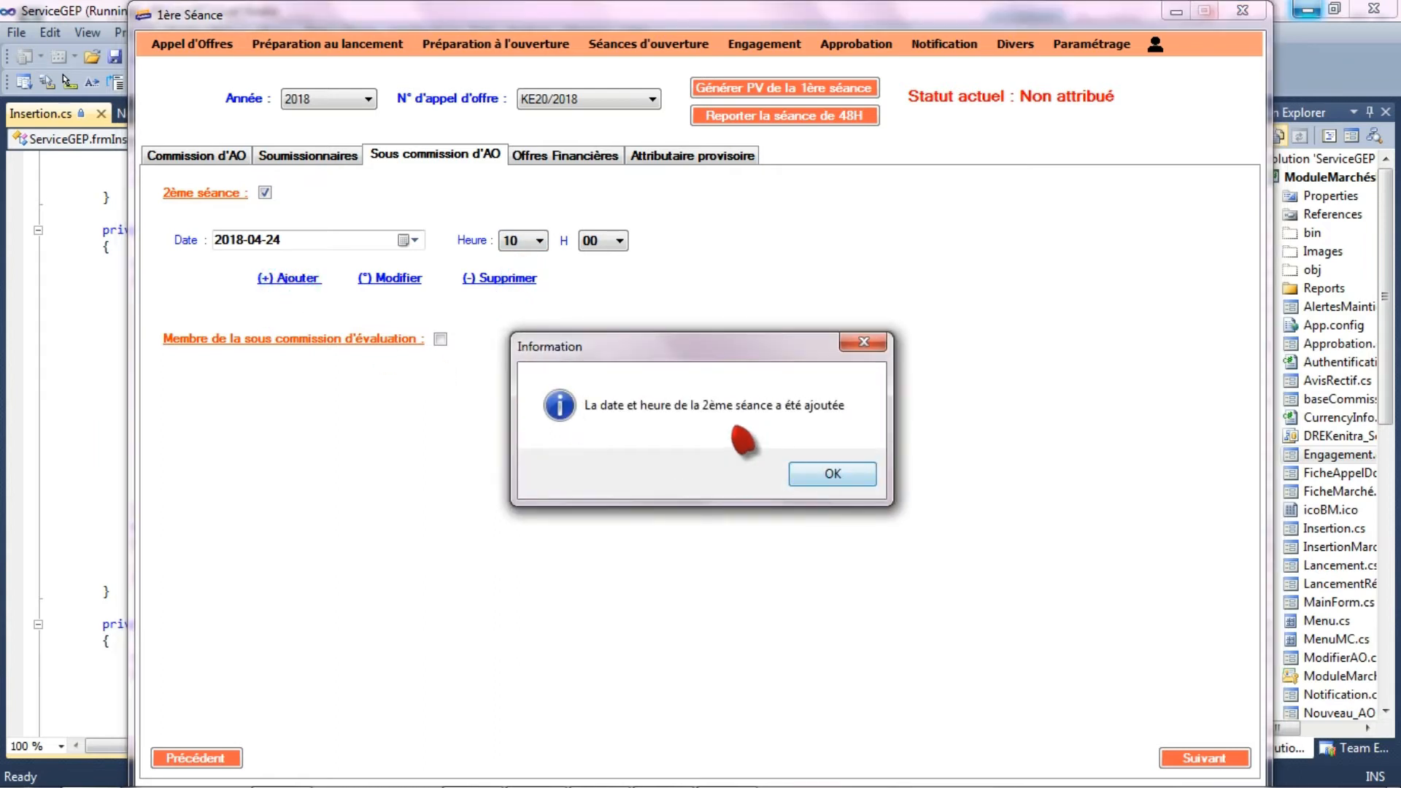
pyautogui.click(823, 476)
# - Enable the evaluation sub-commission and add its meeting date 2018-04-04 at 10 H 30
pyautogui.click(440, 339)
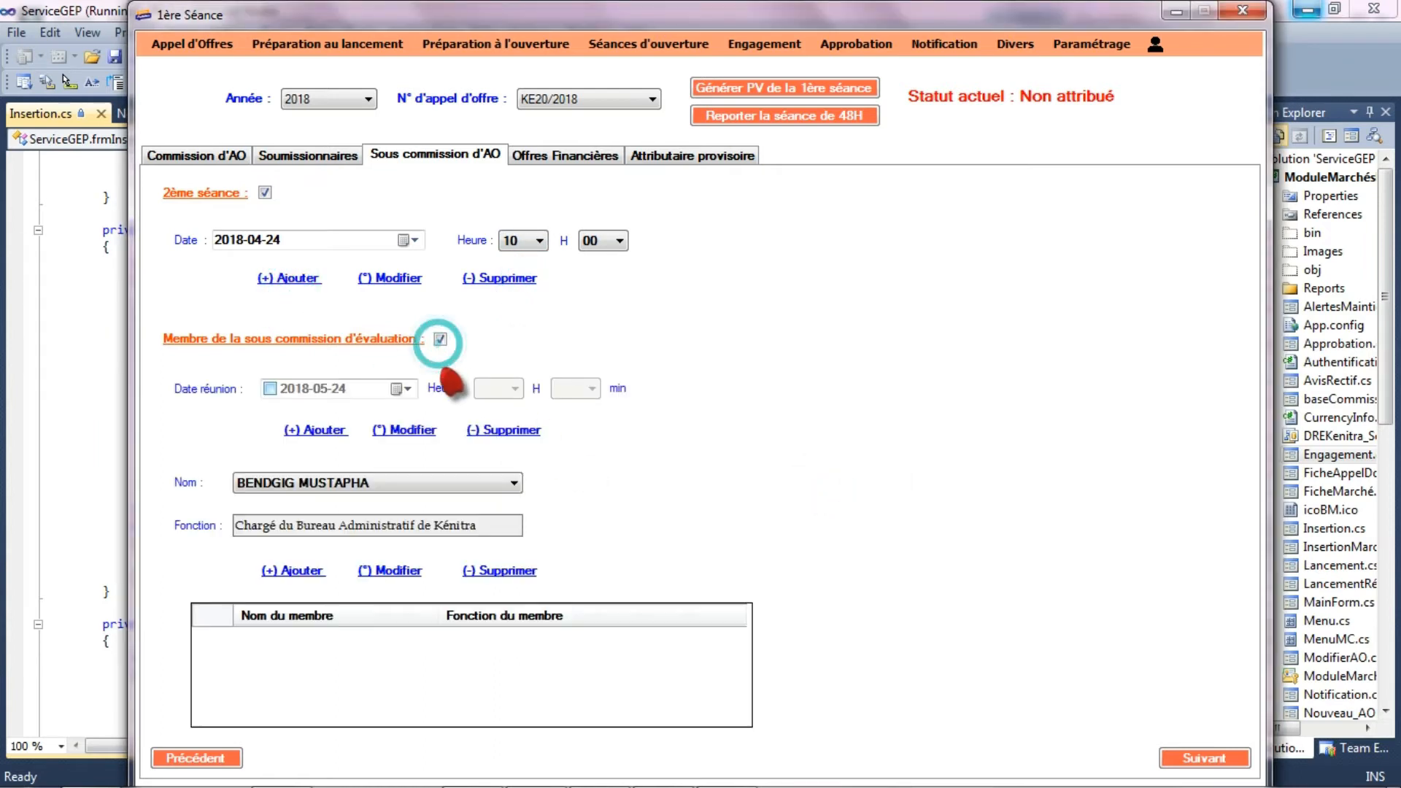
pyautogui.click(269, 389)
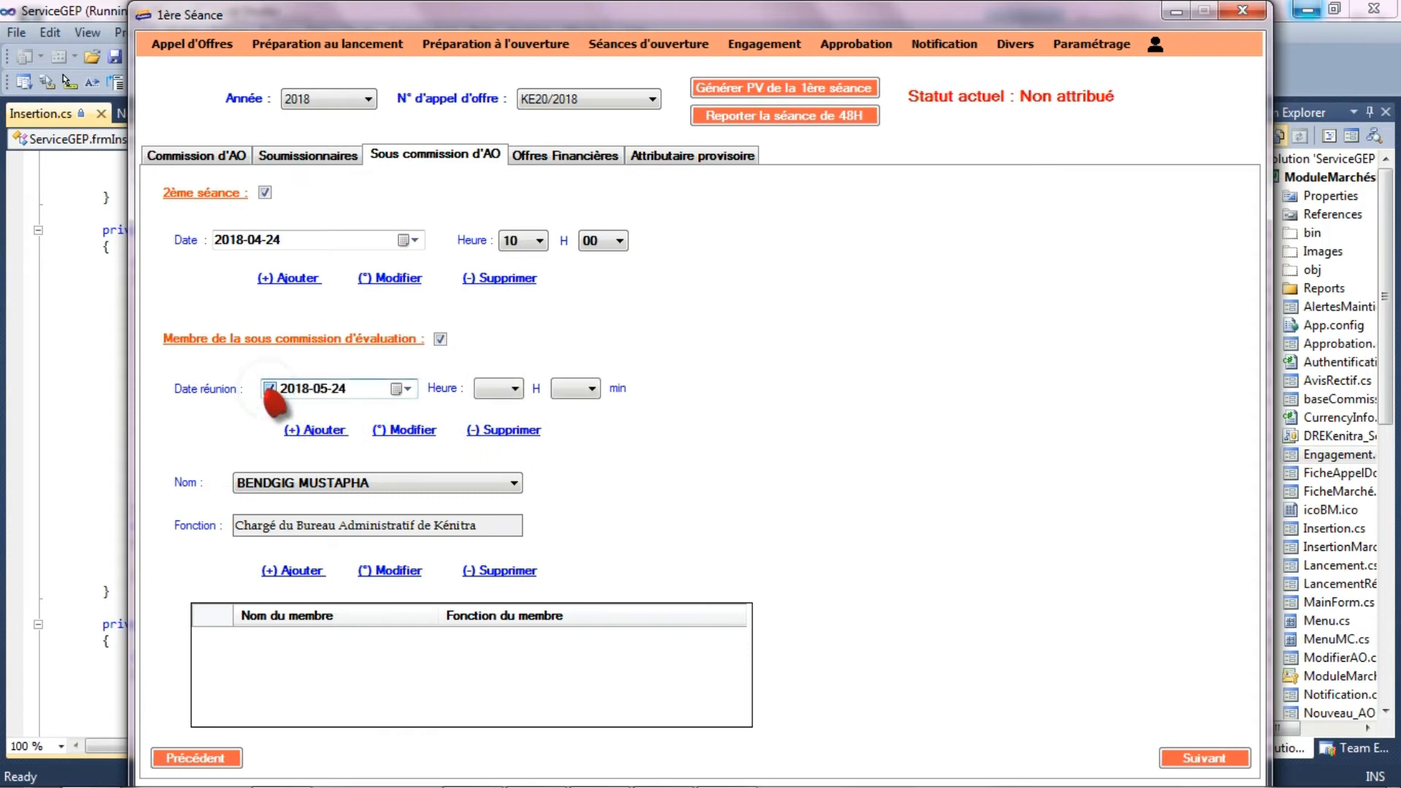
pyautogui.click(404, 389)
pyautogui.click(270, 416)
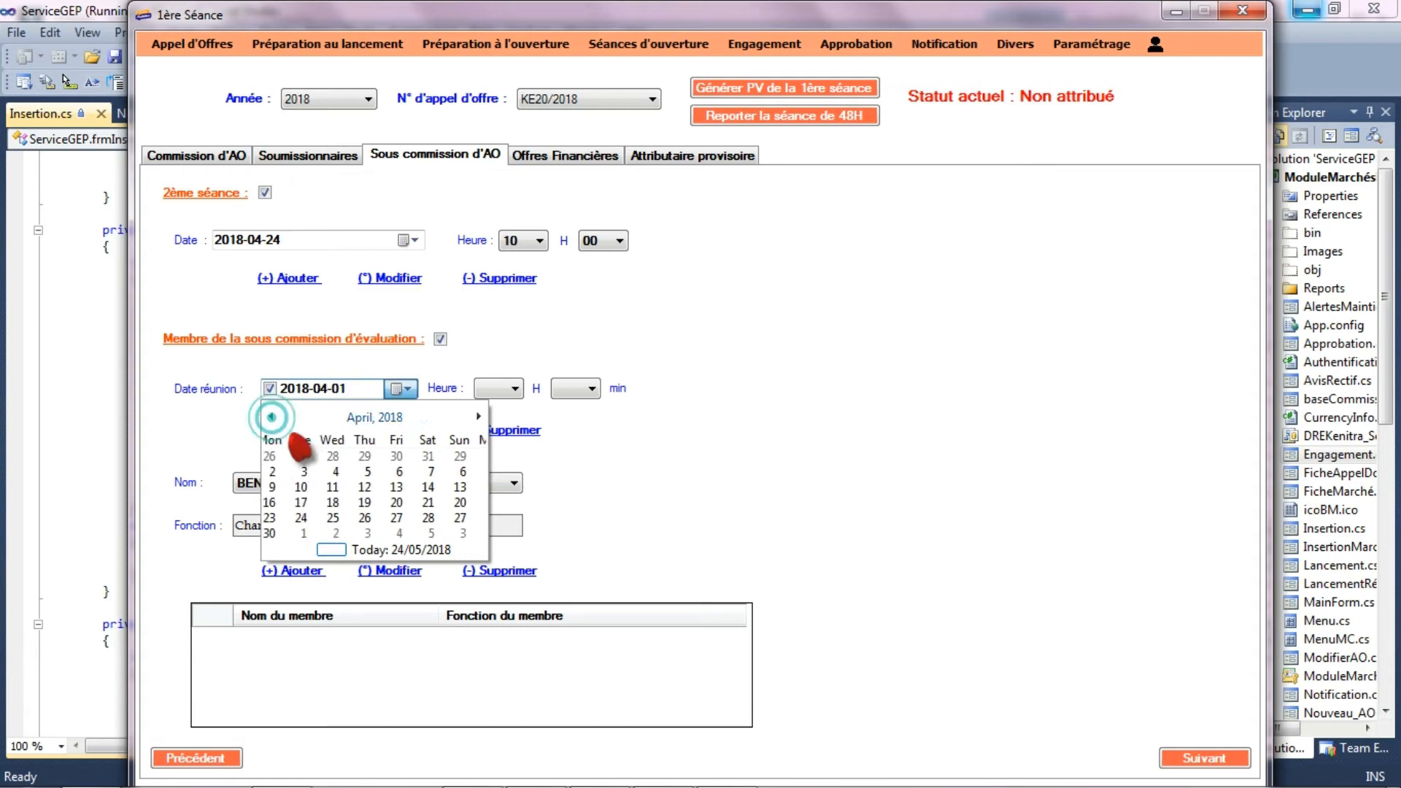
pyautogui.click(377, 472)
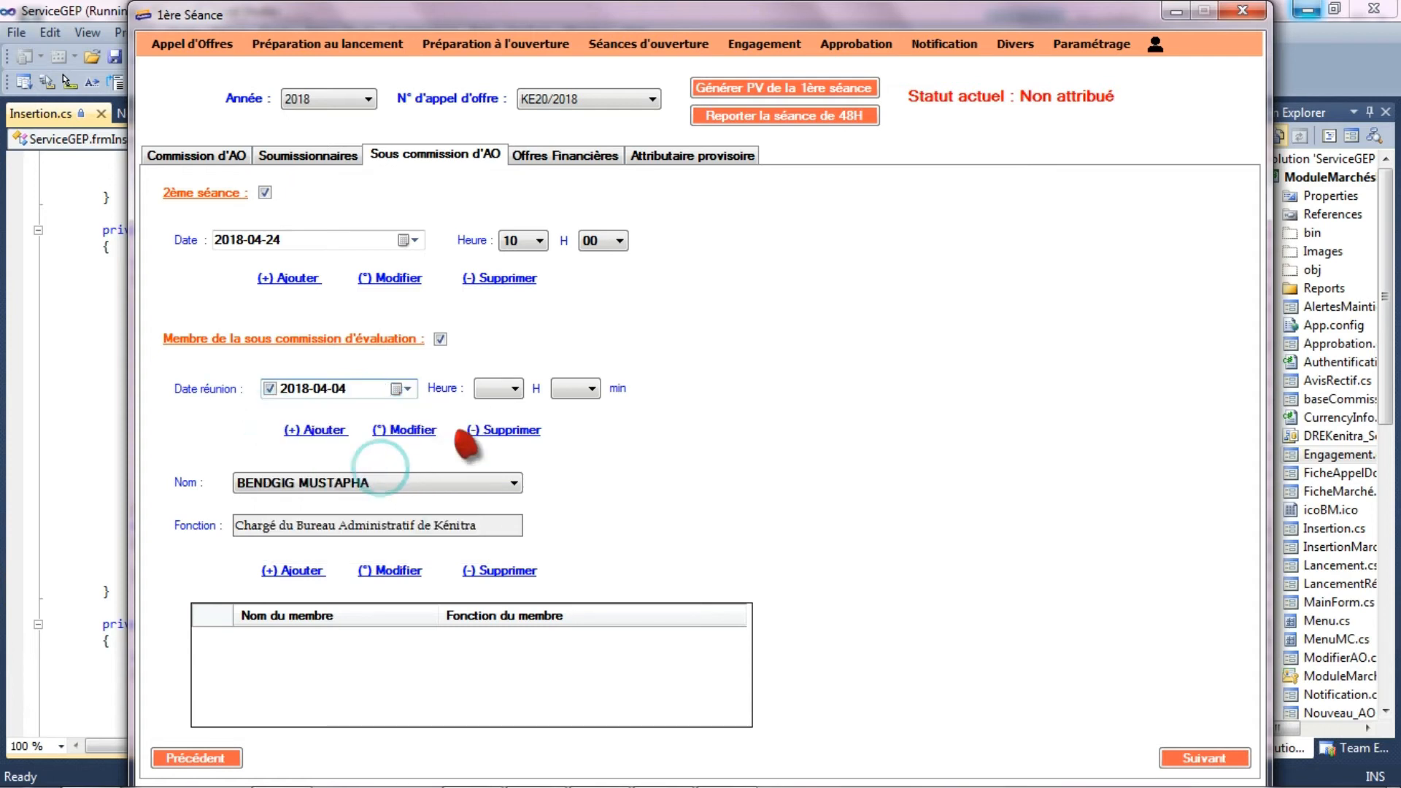
pyautogui.click(503, 389)
pyautogui.click(486, 434)
pyautogui.click(576, 388)
pyautogui.click(571, 427)
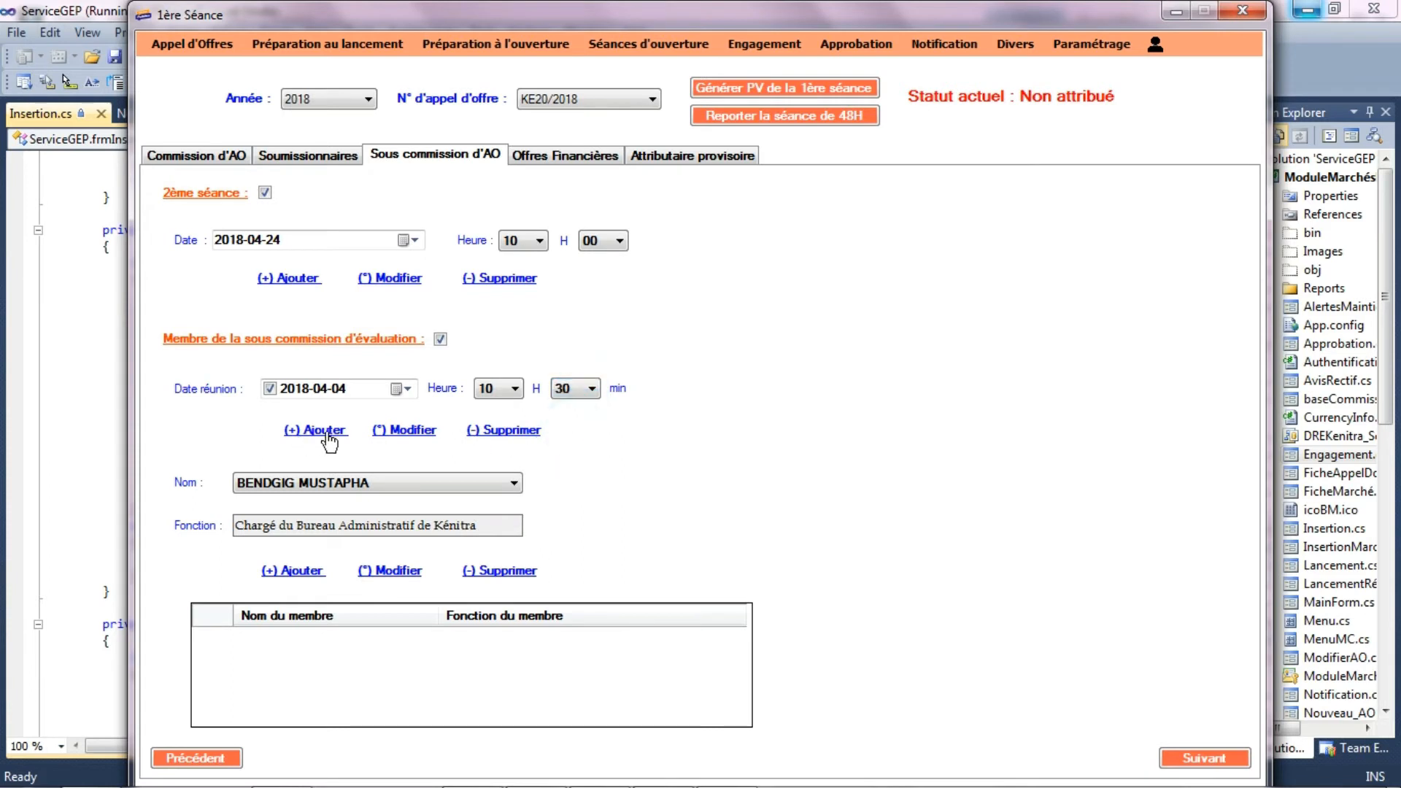
pyautogui.click(330, 432)
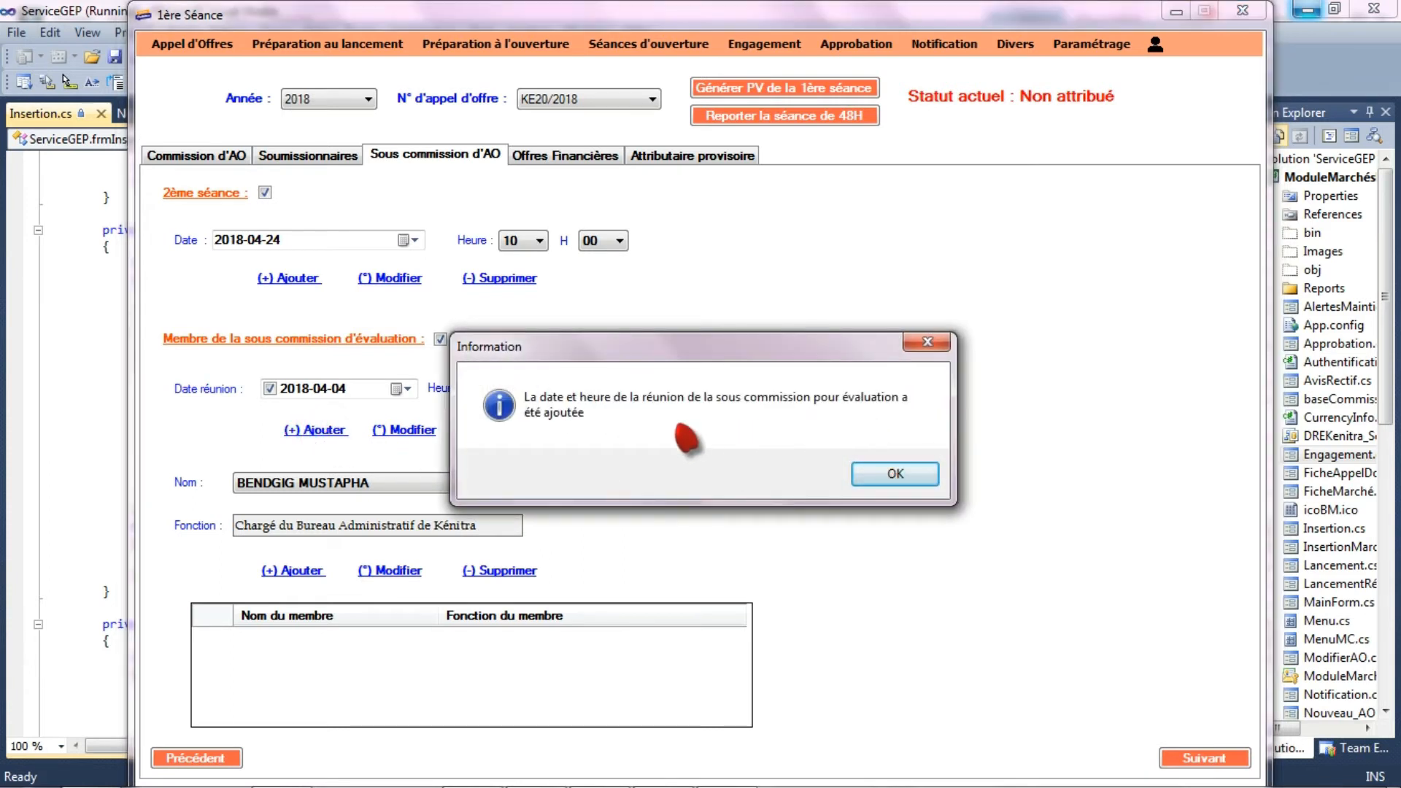
pyautogui.click(905, 472)
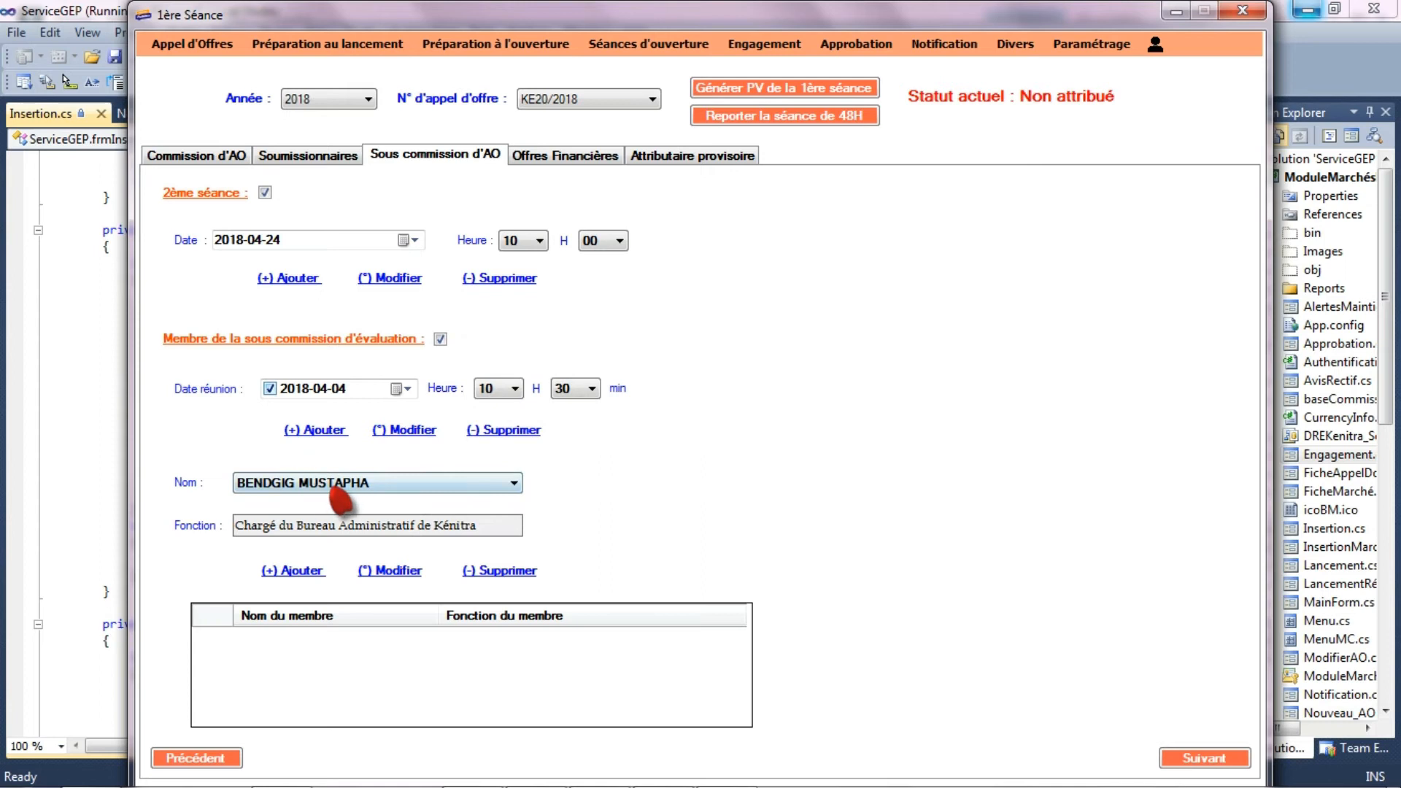
# - Add the technician of the Infrastructures service and the head of the INFRA service of Kenitra to the evaluation sub-commission
pyautogui.click(381, 483)
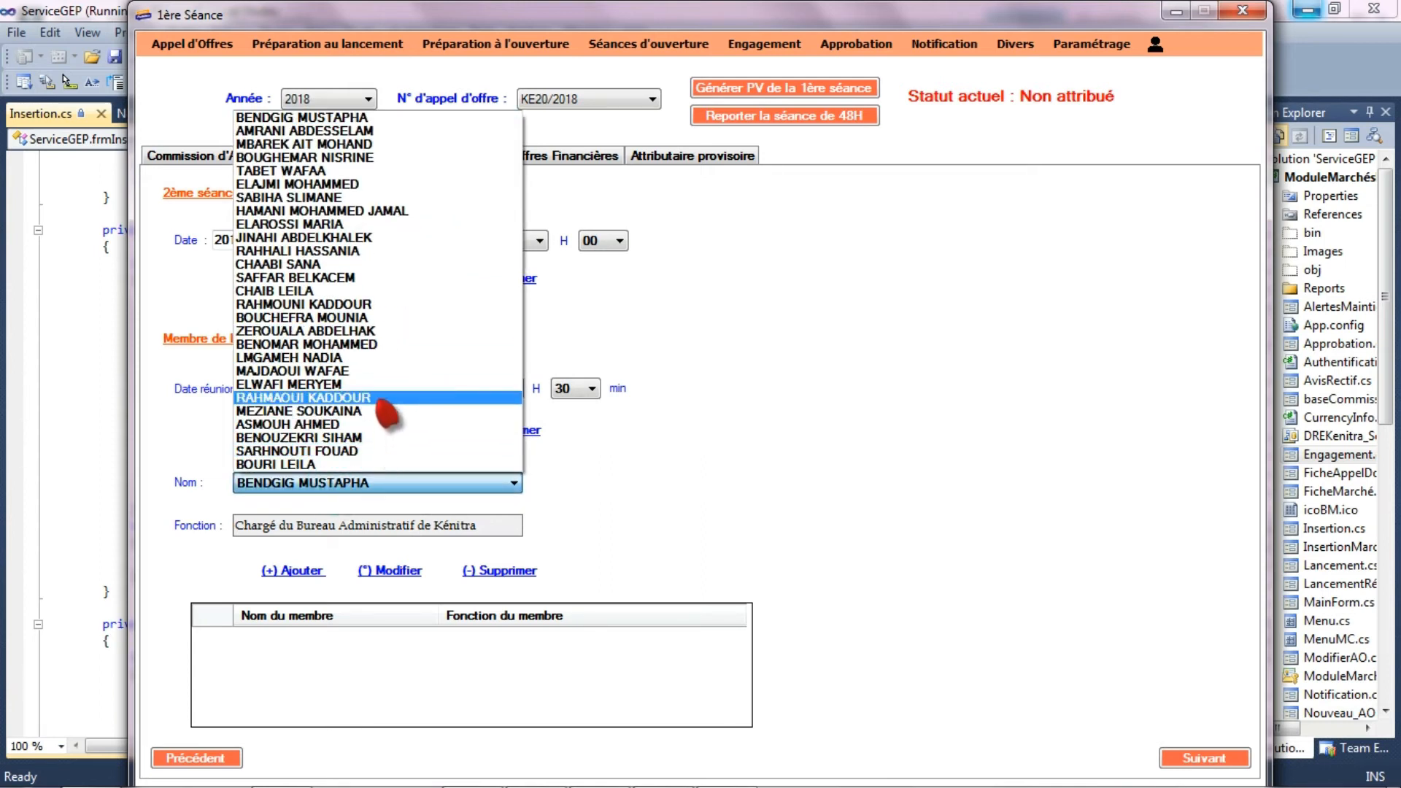
pyautogui.click(344, 292)
pyautogui.click(312, 571)
pyautogui.click(325, 483)
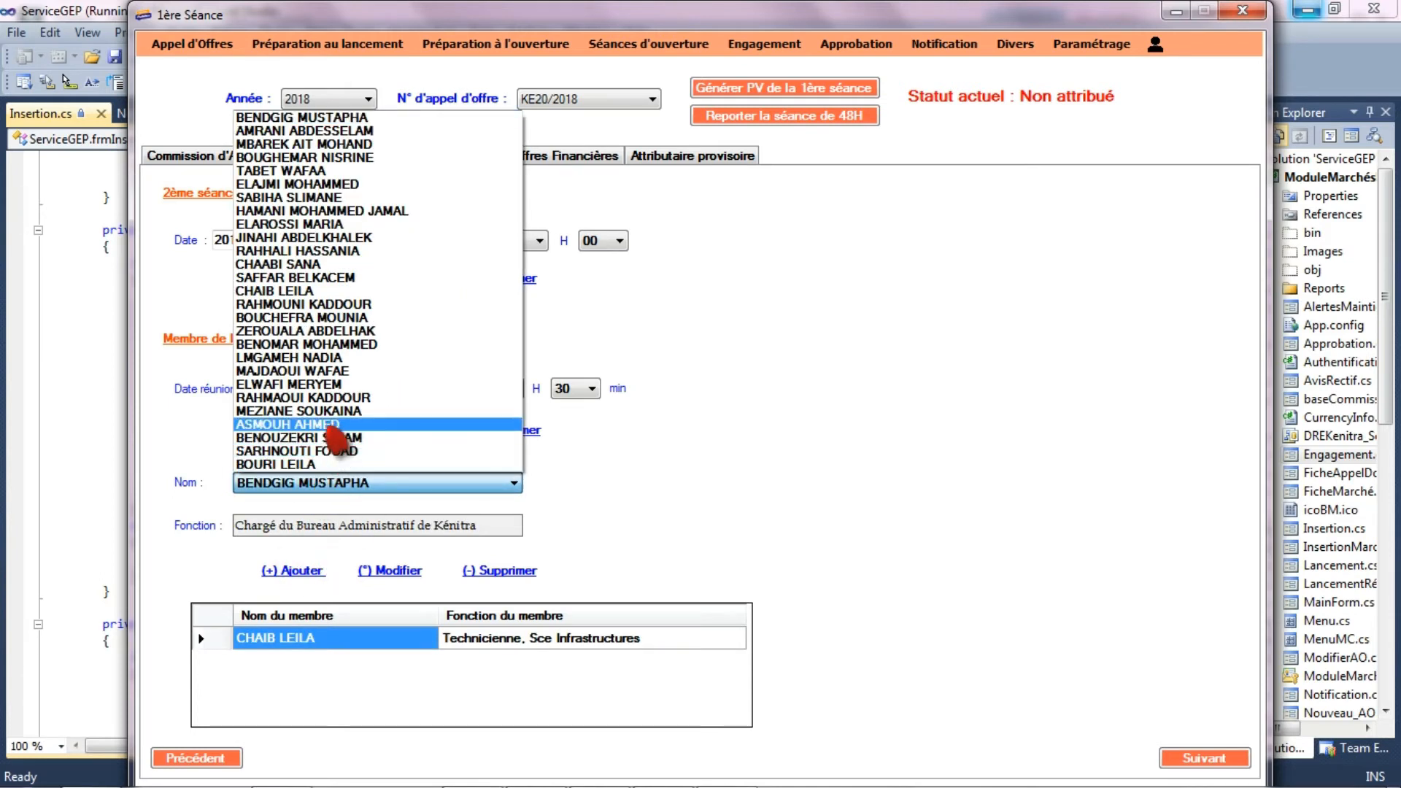
pyautogui.click(322, 318)
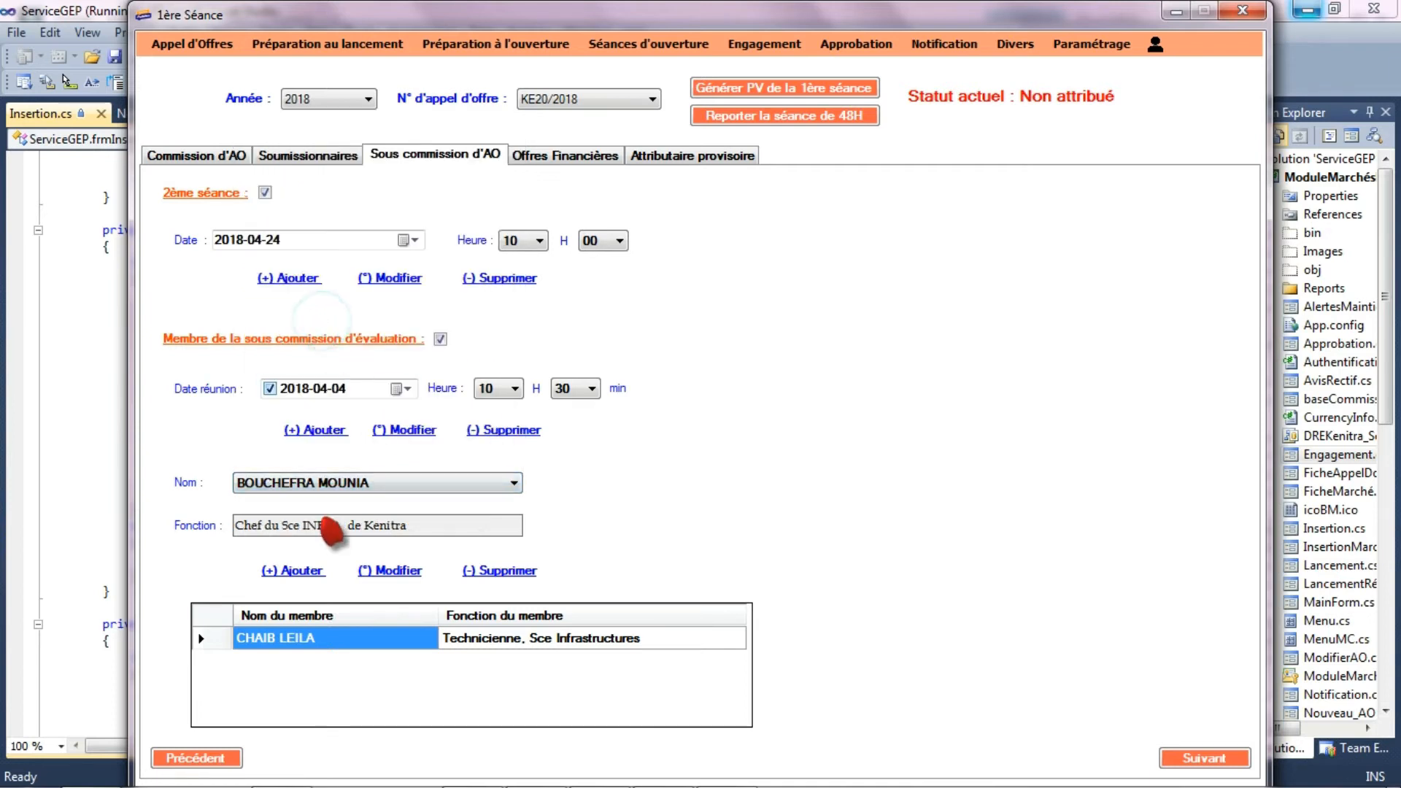
pyautogui.click(309, 574)
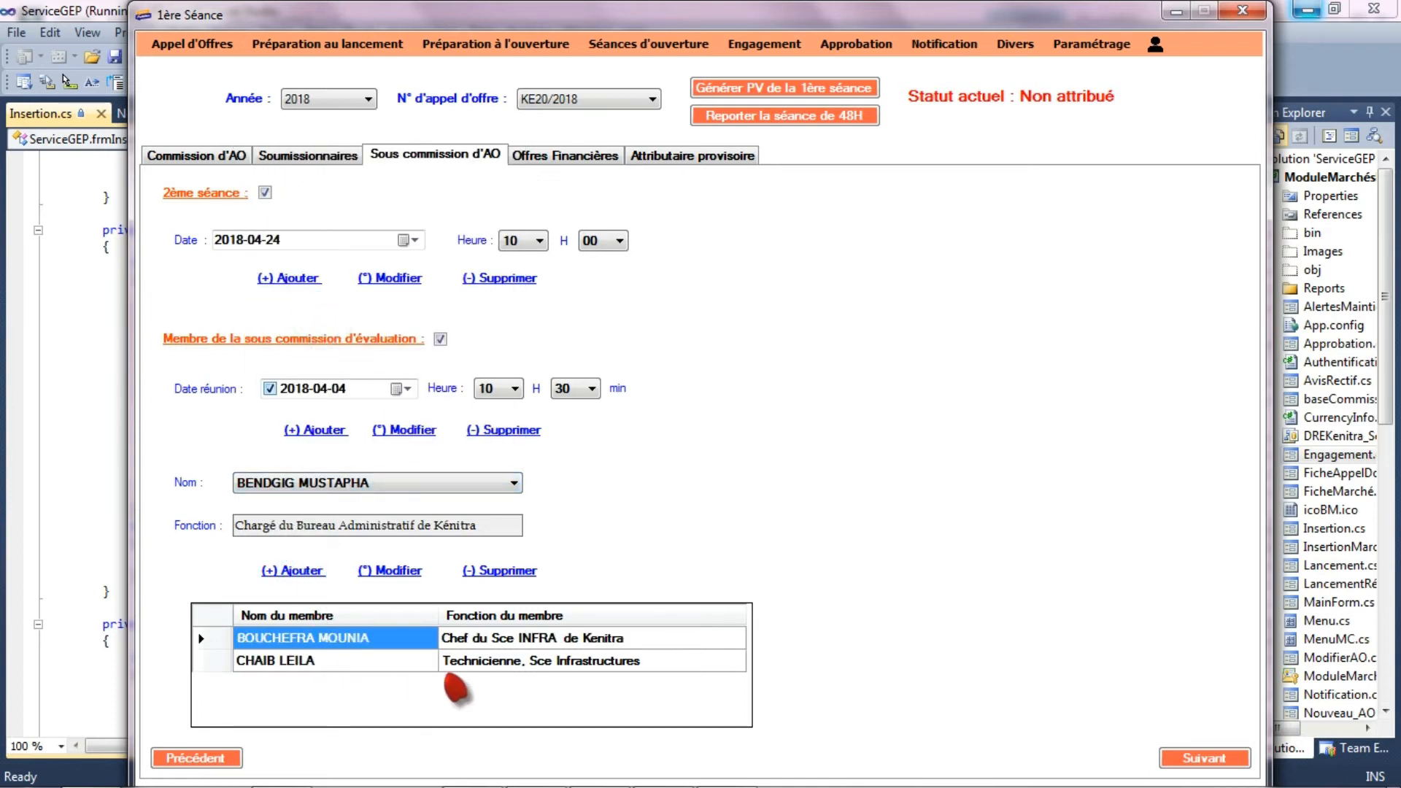
# - Review the financial offers section and the provisional awardee section of the first session form
pyautogui.click(1193, 761)
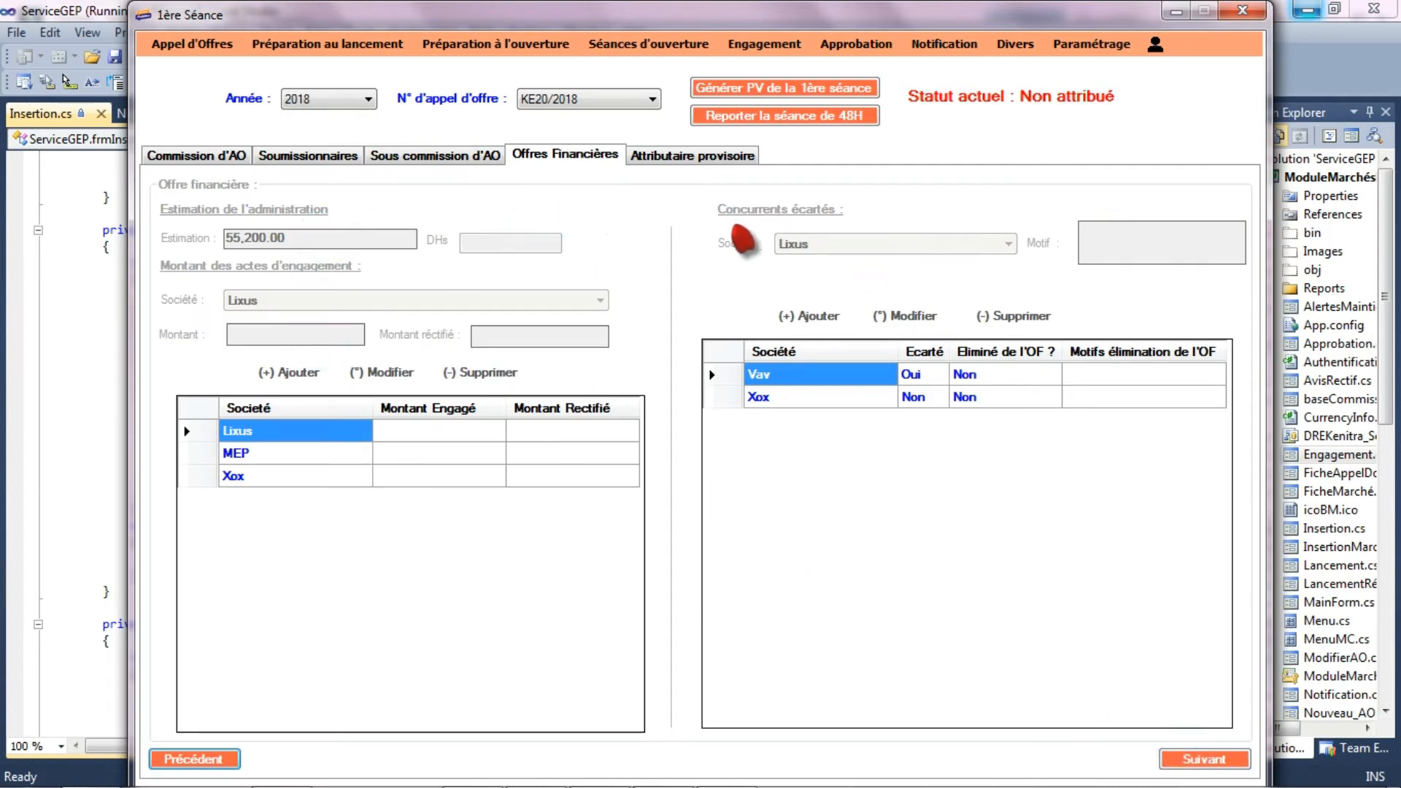
pyautogui.click(1220, 762)
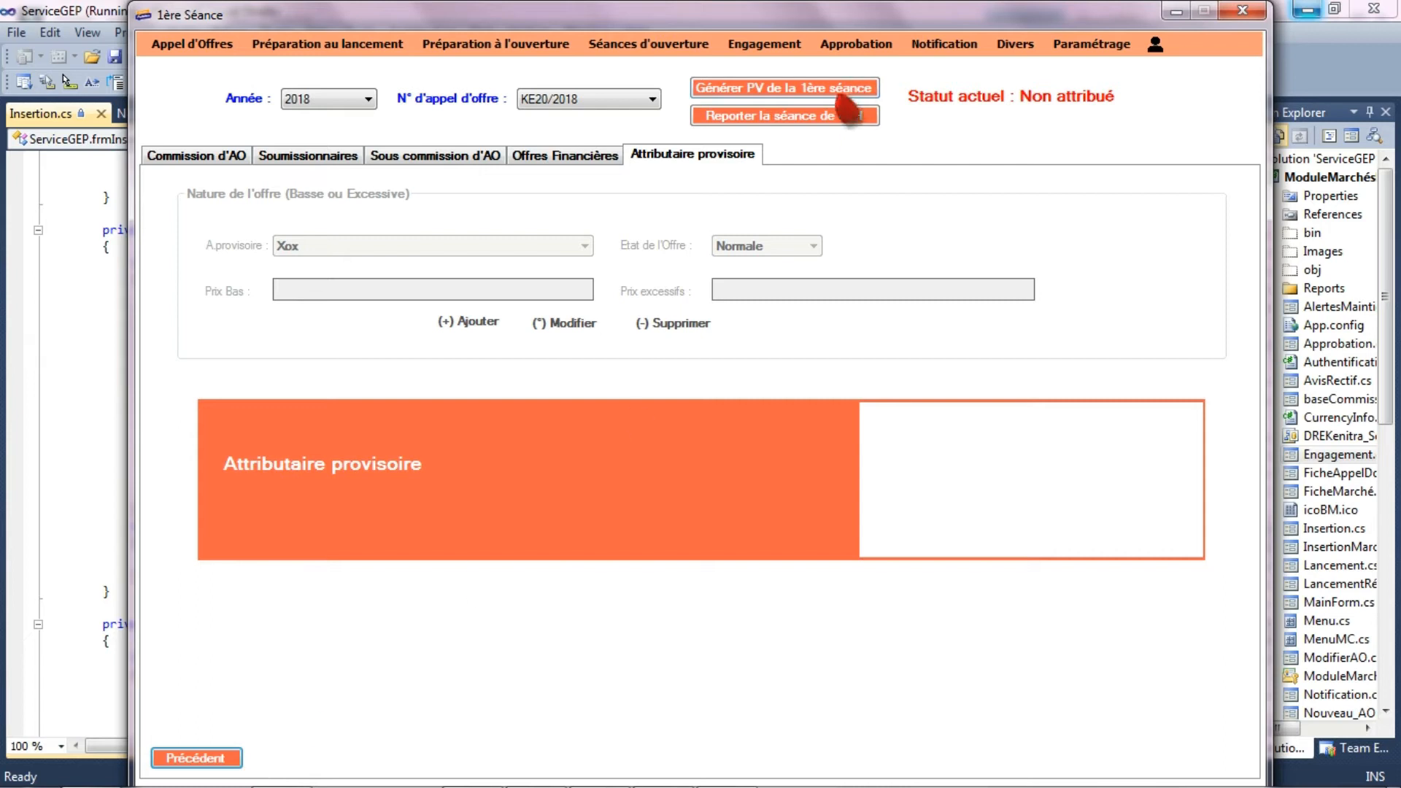
# - Generate the first session's minutes for tender KE20/2018, review the document through its signature page and close it
pyautogui.click(804, 87)
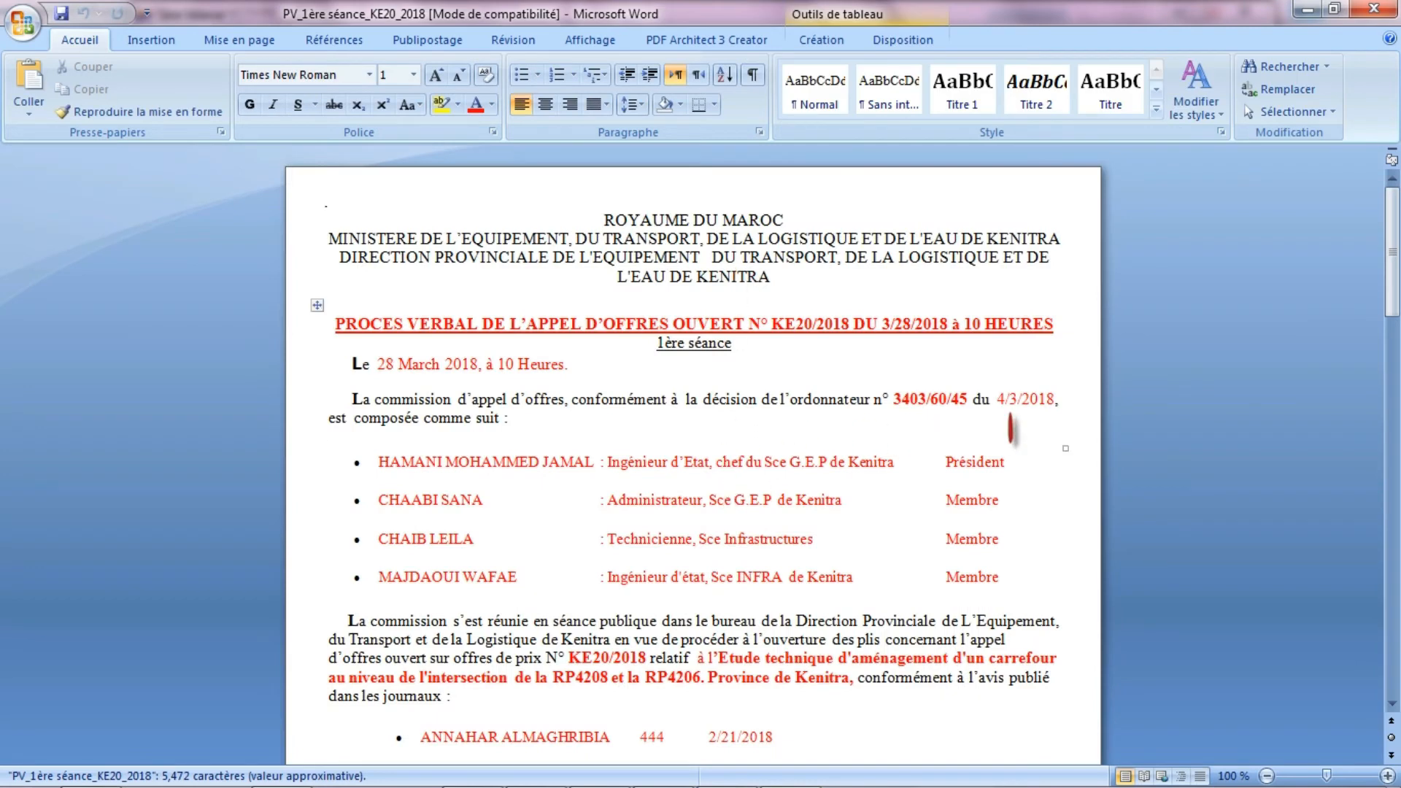
pyautogui.moveTo(1393, 231); pyautogui.dragTo(1397, 666)
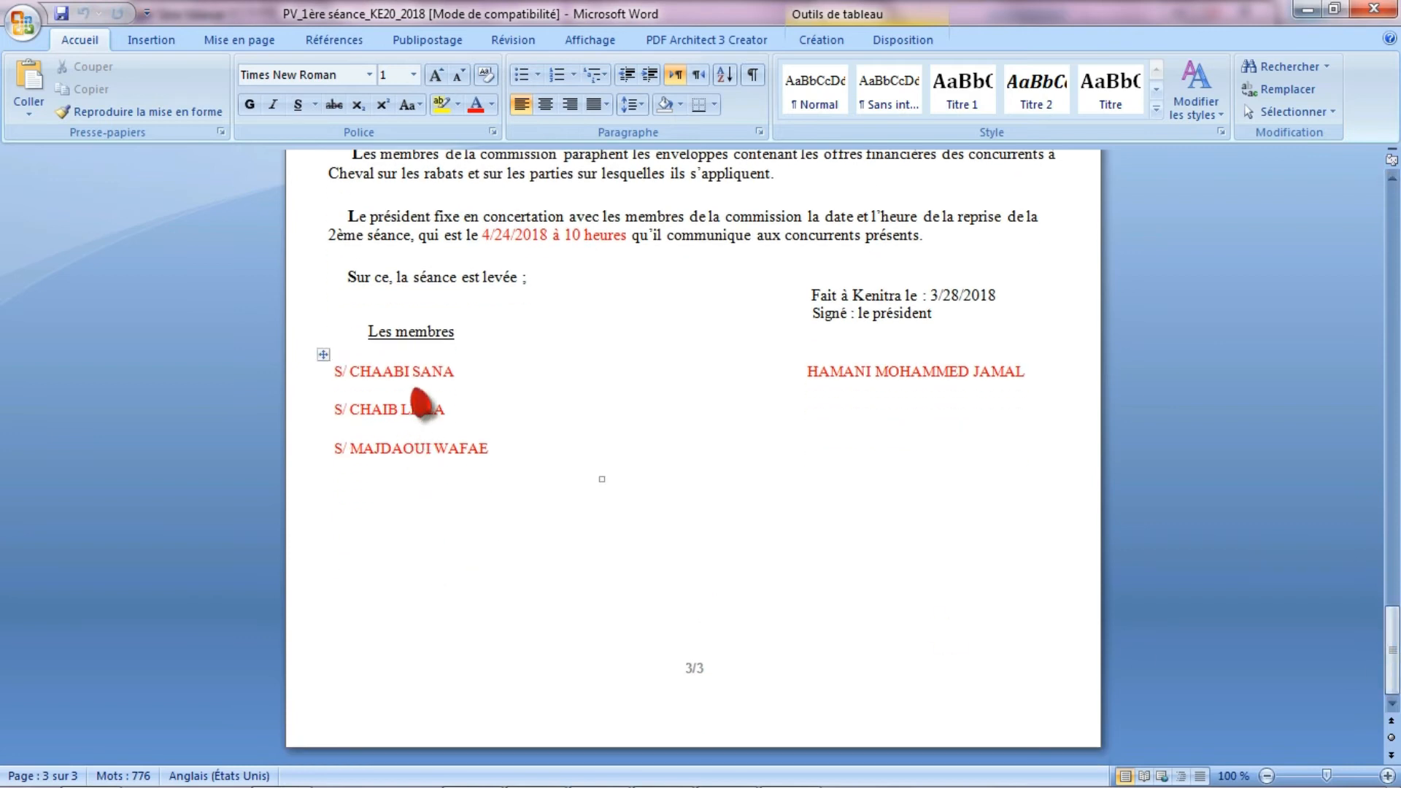
pyautogui.click(1374, 9)
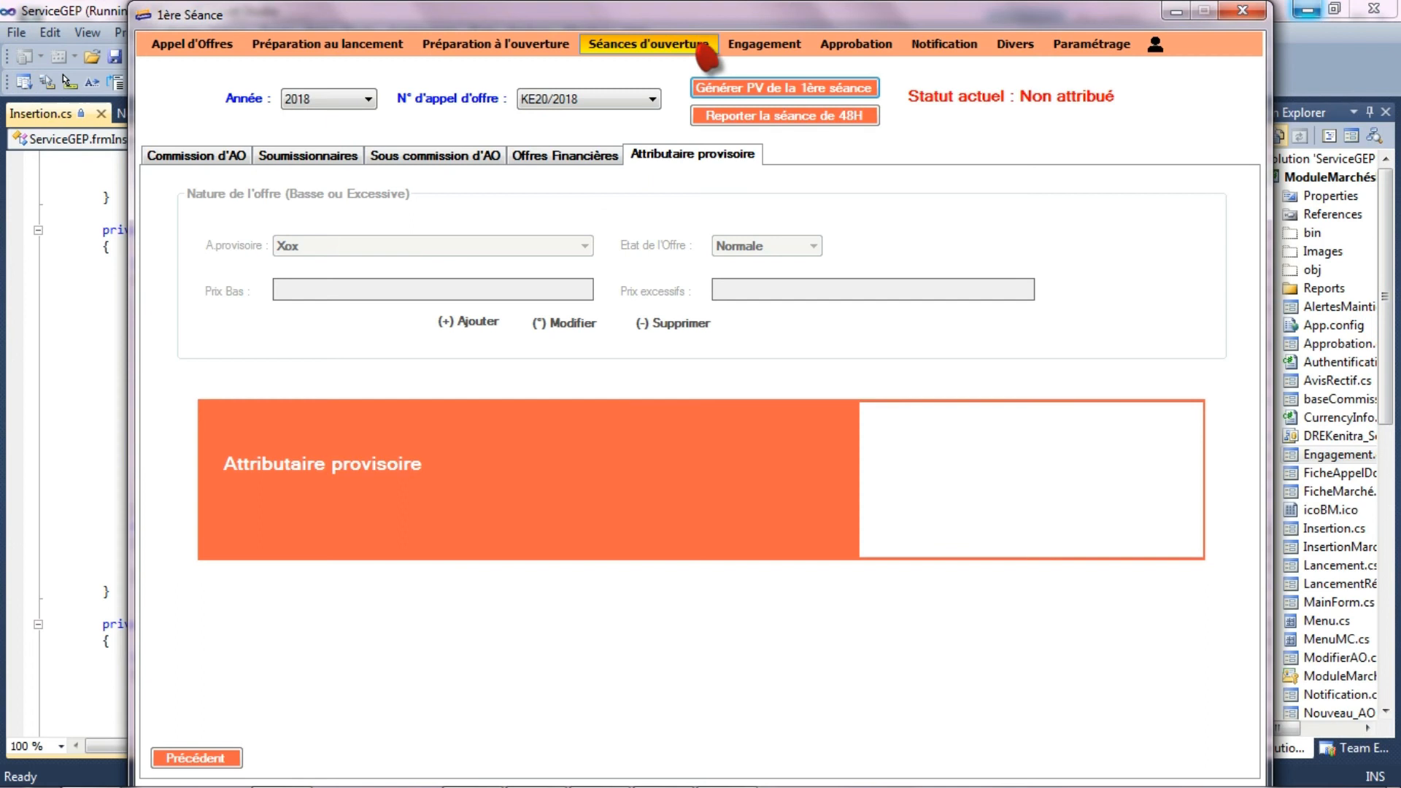
# - Open the session resumption form and load tender KE20/2018 of year 2018
pyautogui.click(697, 45)
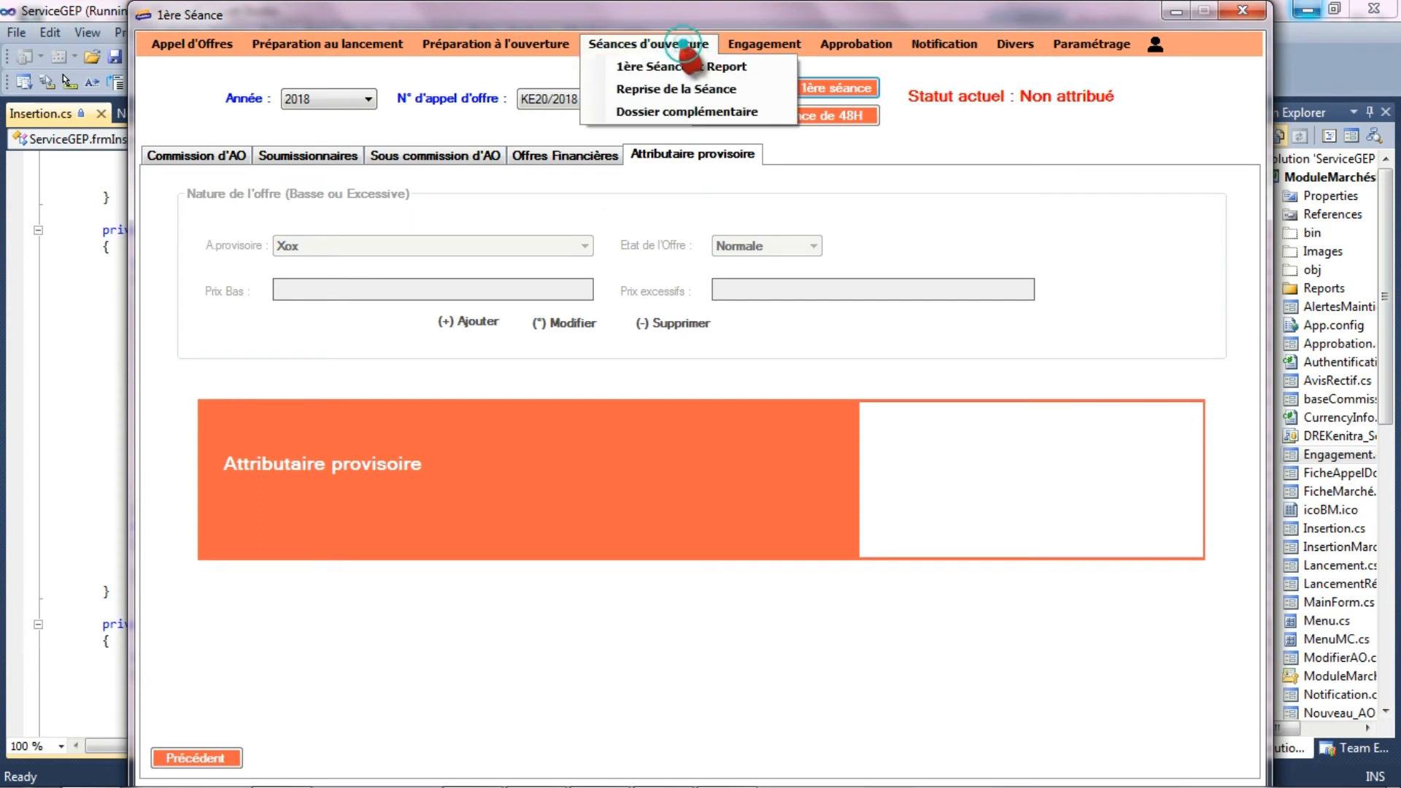
pyautogui.click(685, 89)
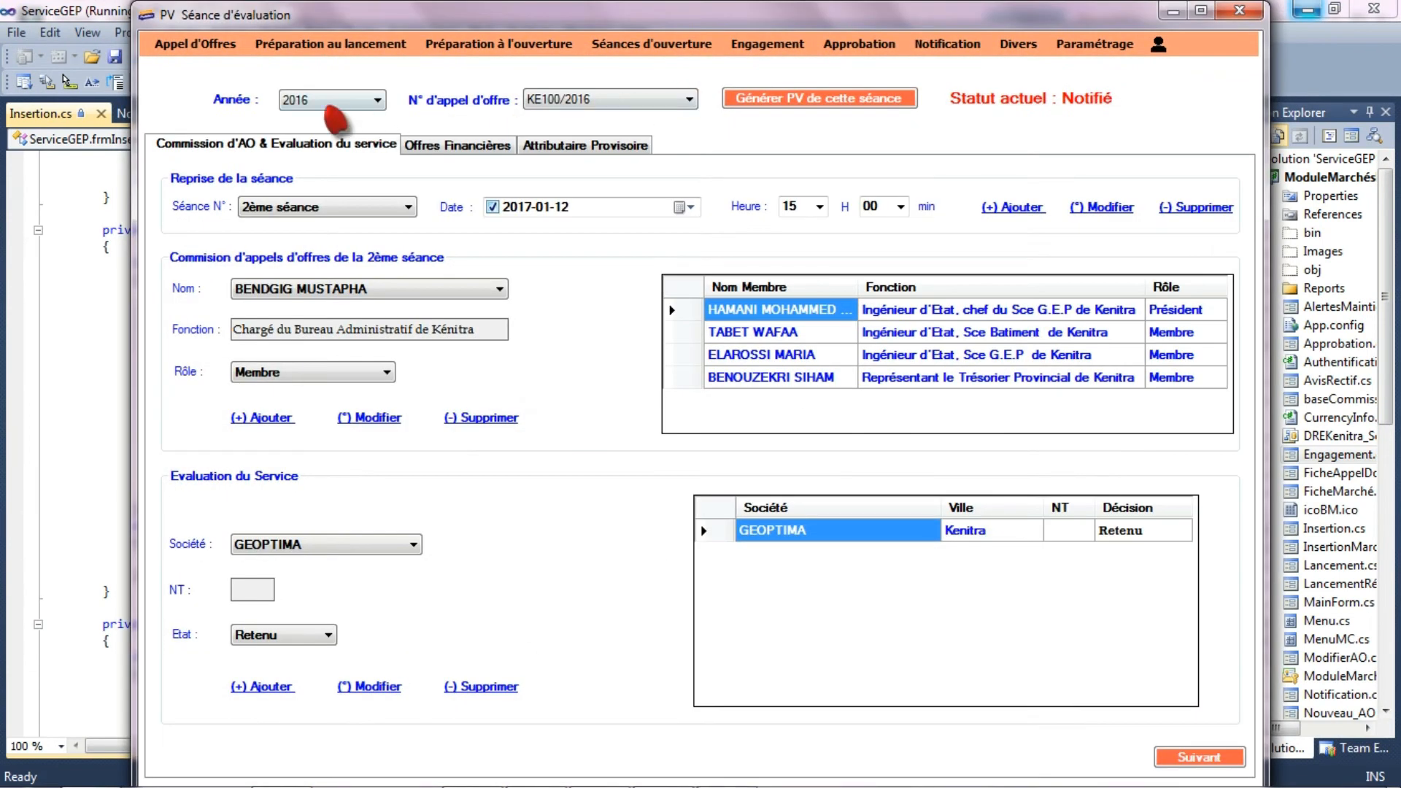
pyautogui.click(333, 101)
pyautogui.click(330, 146)
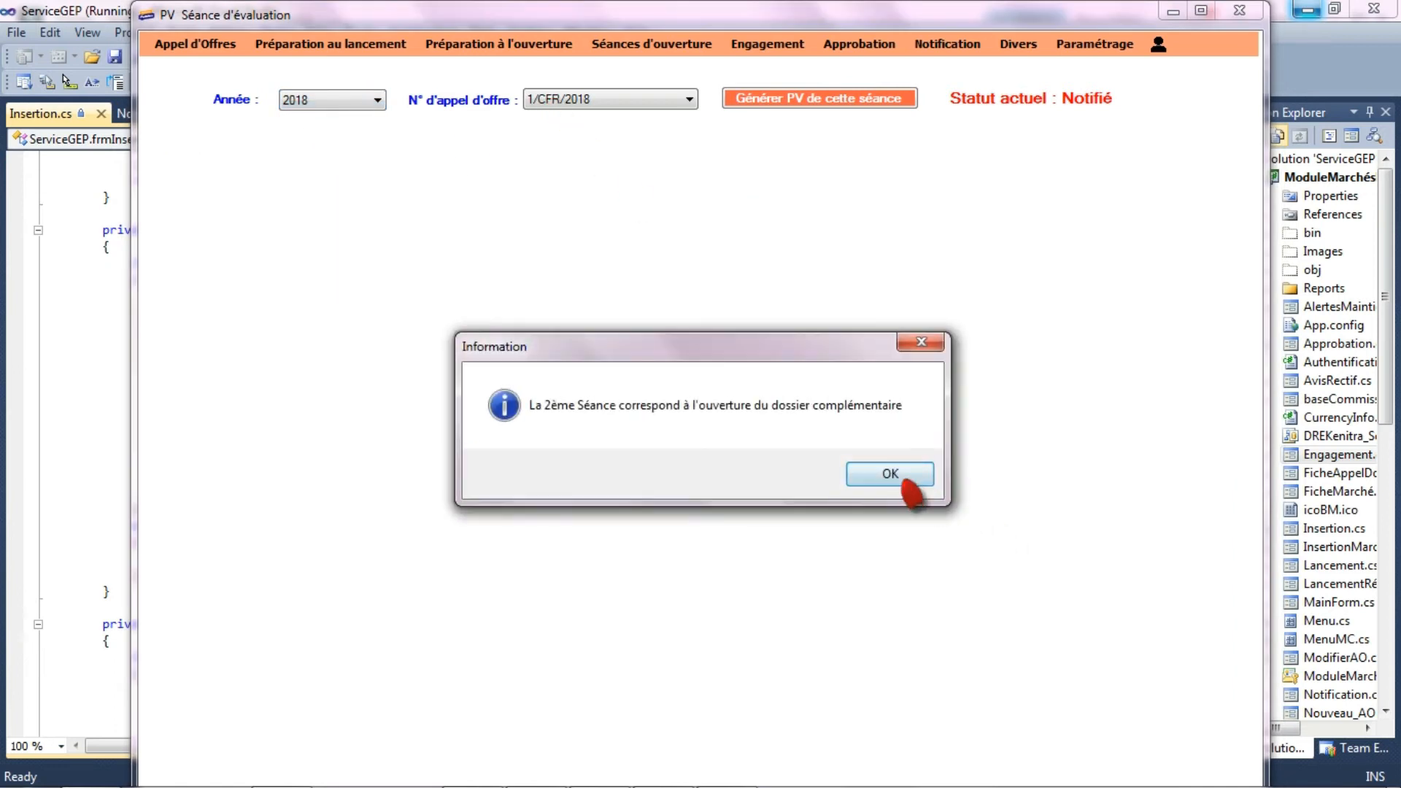
pyautogui.click(903, 475)
pyautogui.click(642, 100)
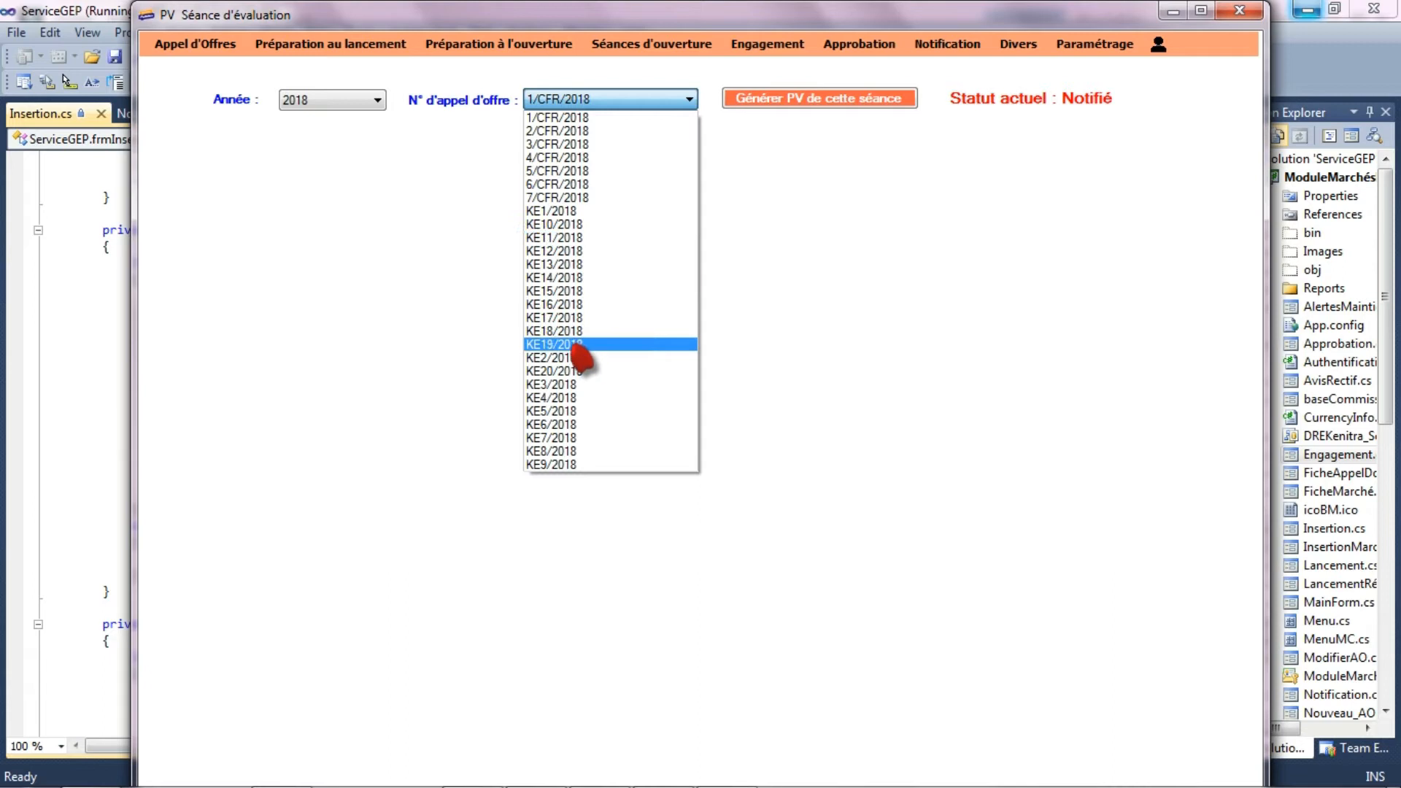
pyautogui.click(577, 373)
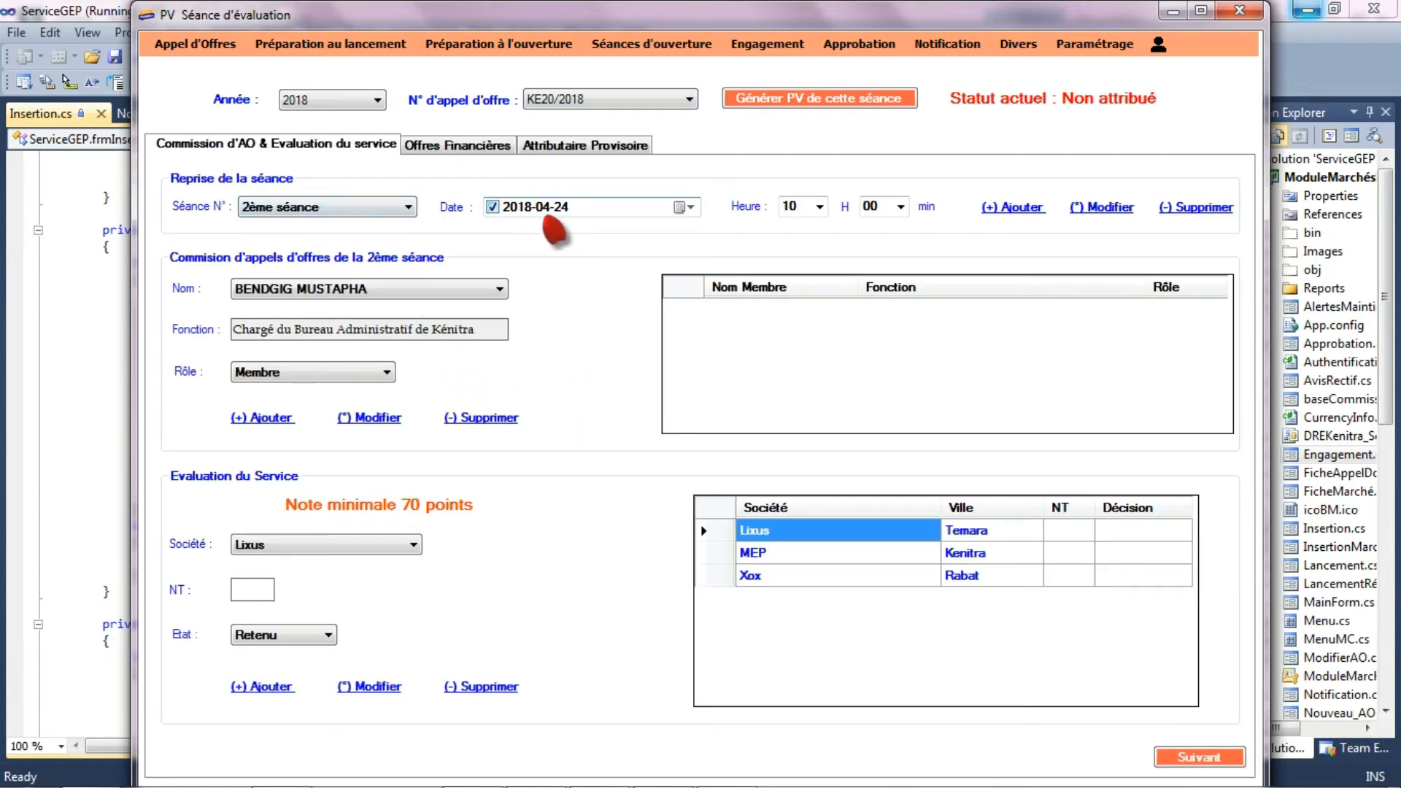
# - Add the state engineer heading the G.E.P service of Kenitra to the second session's commission as Président
pyautogui.click(435, 291)
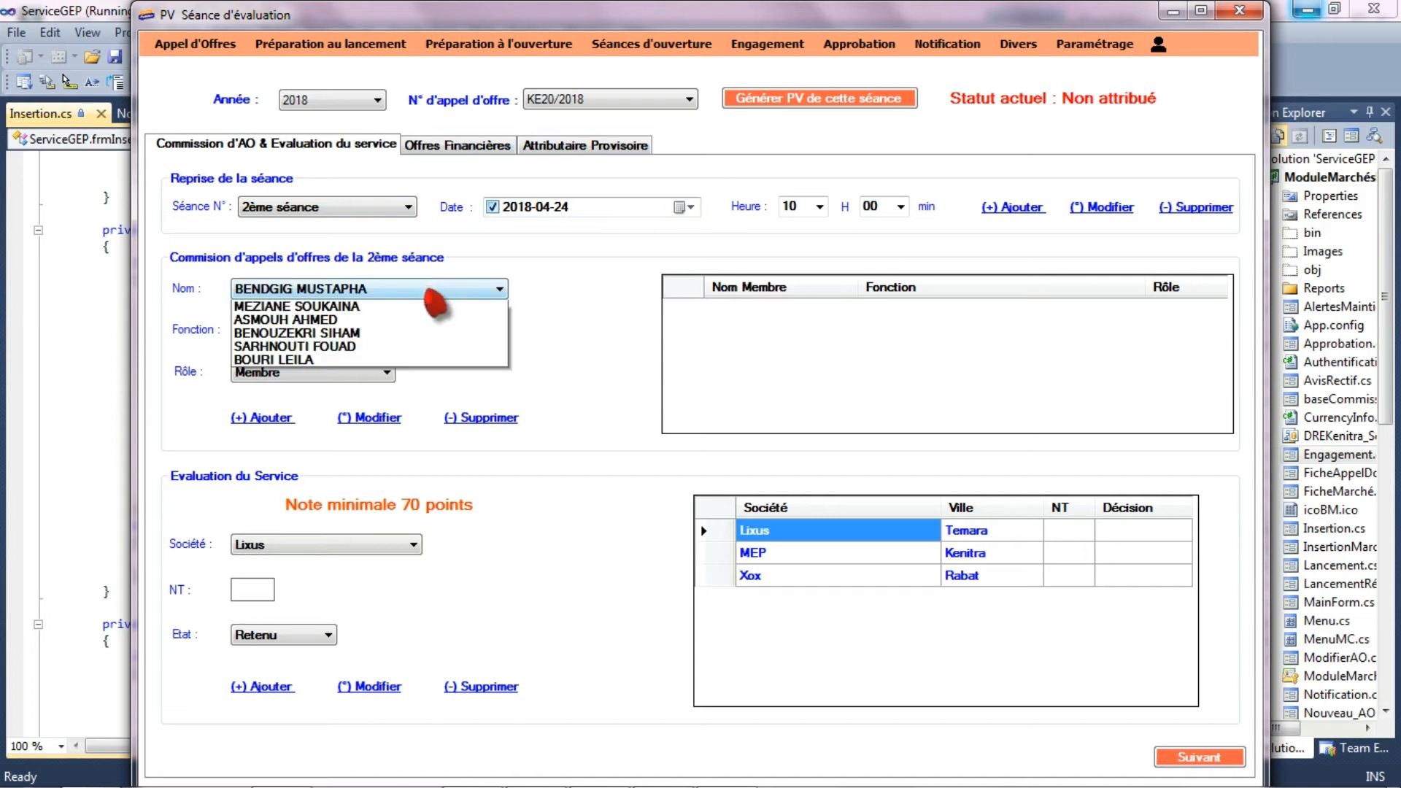
pyautogui.click(427, 400)
pyautogui.click(327, 373)
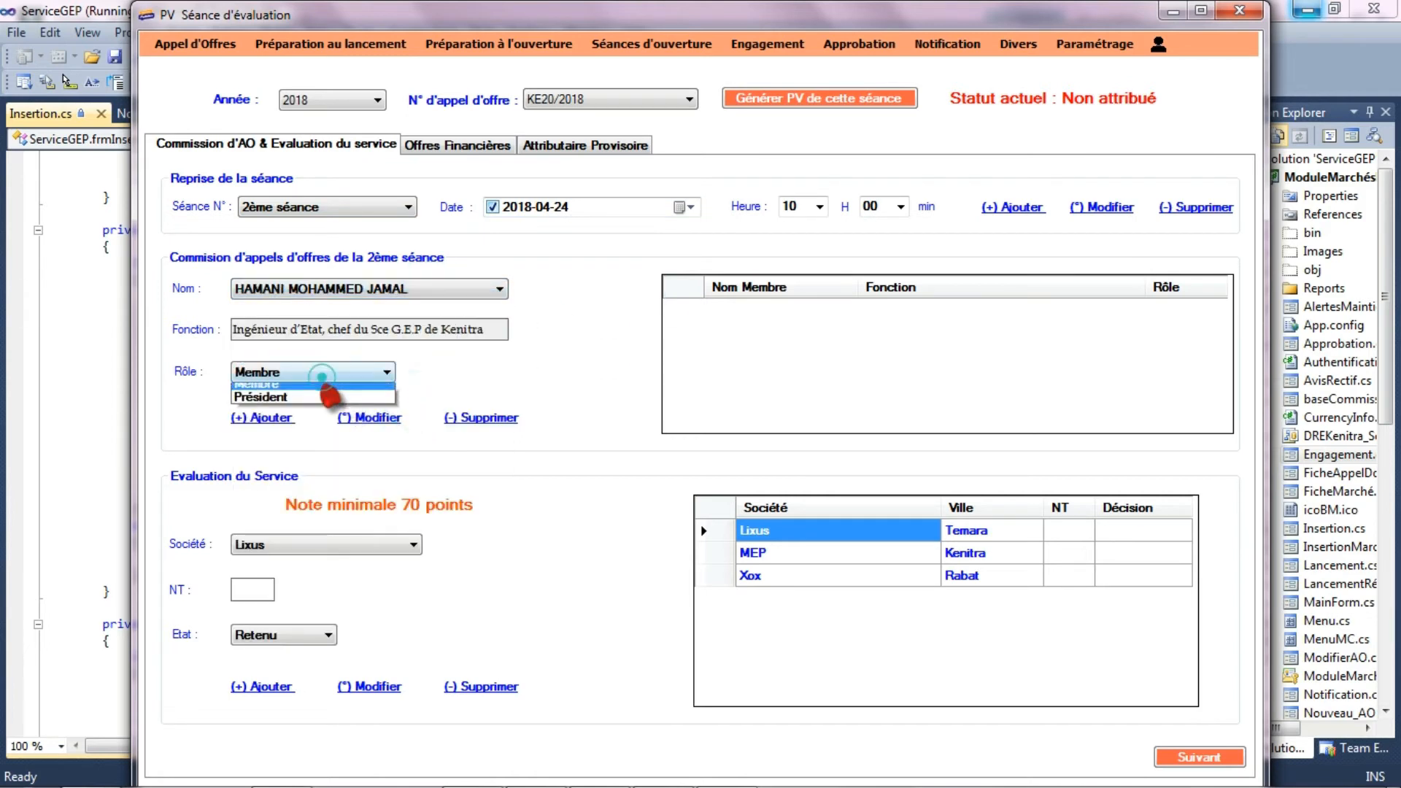
pyautogui.click(304, 402)
pyautogui.click(278, 418)
# - Add the technician of the DRETL infrastructures service of Kenitra to the second session's commission as Membre
pyautogui.click(406, 289)
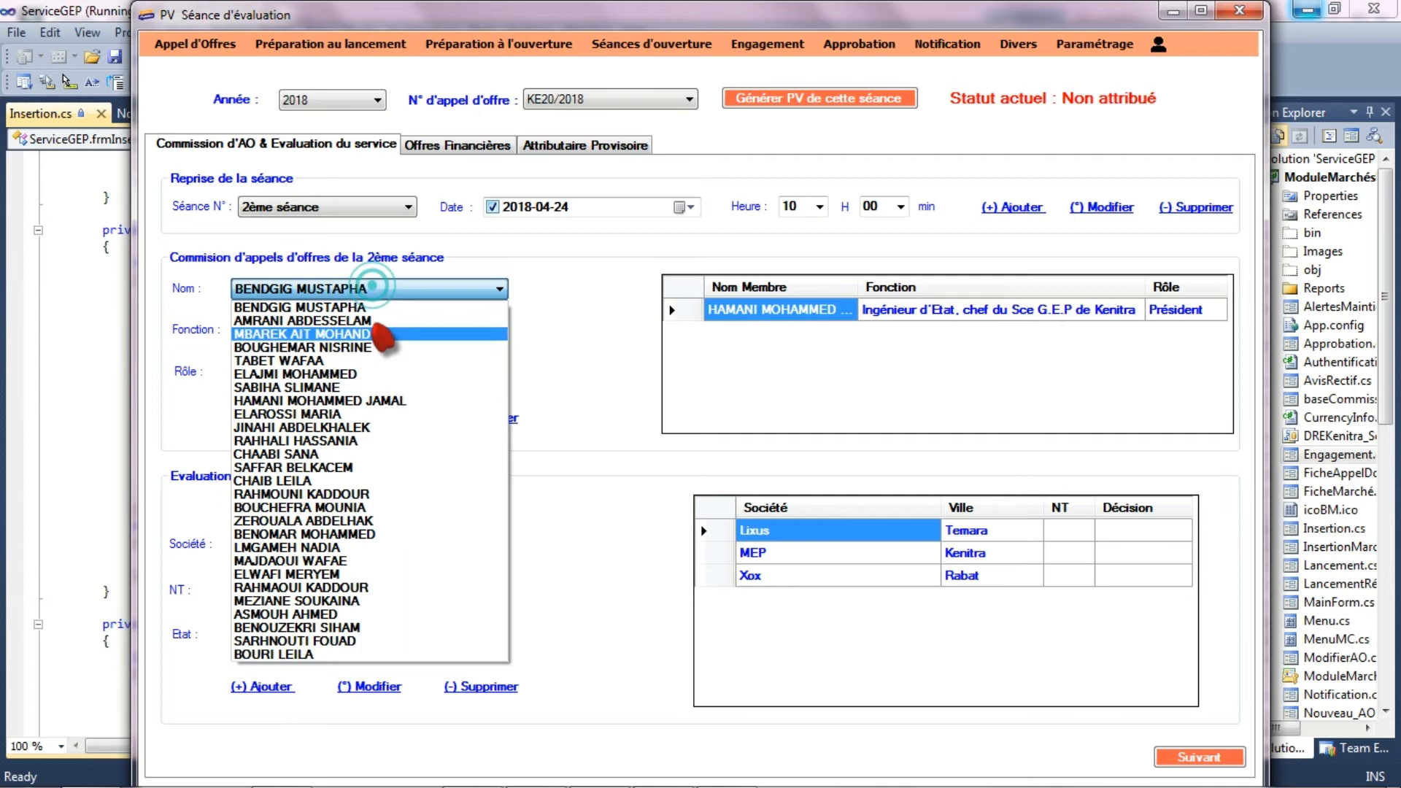
pyautogui.click(313, 574)
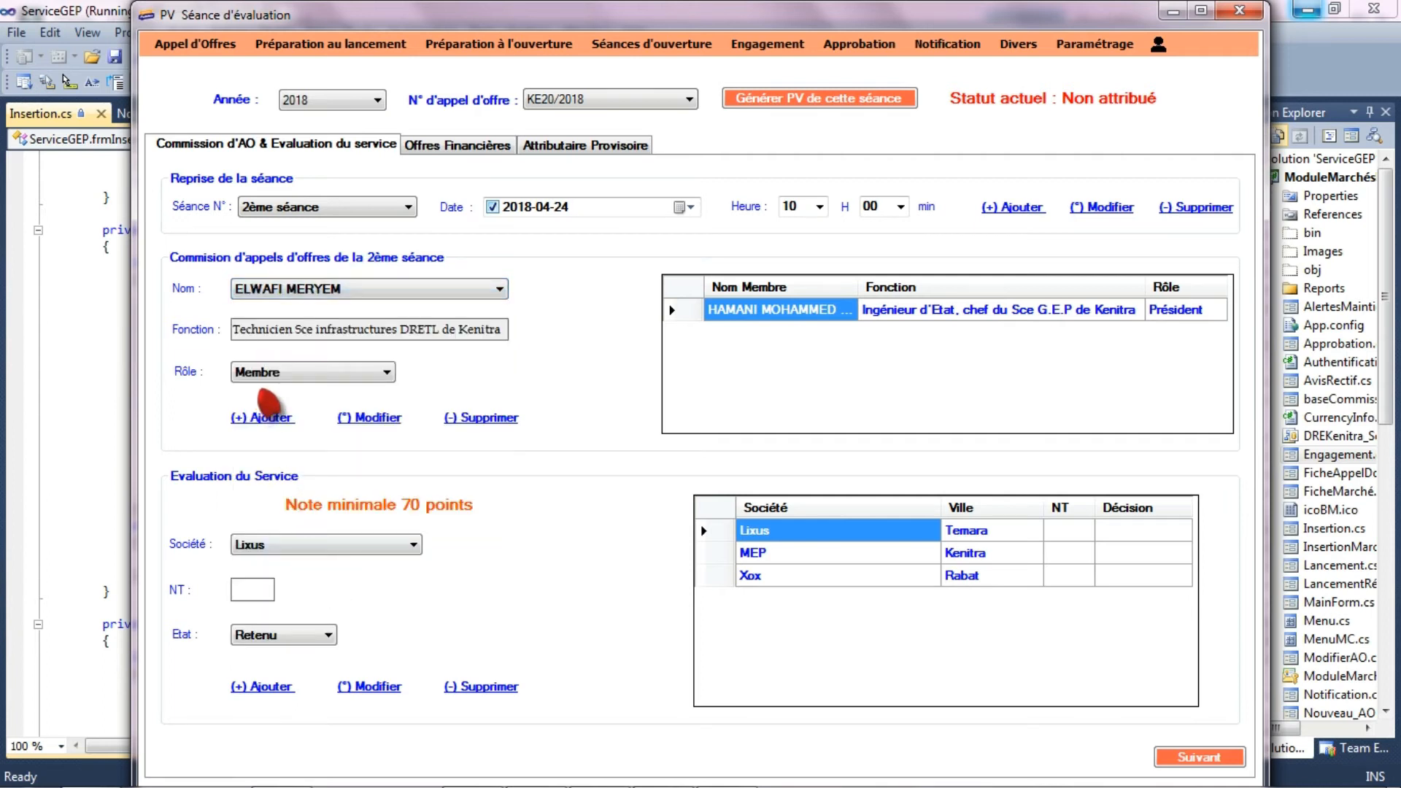
pyautogui.click(267, 419)
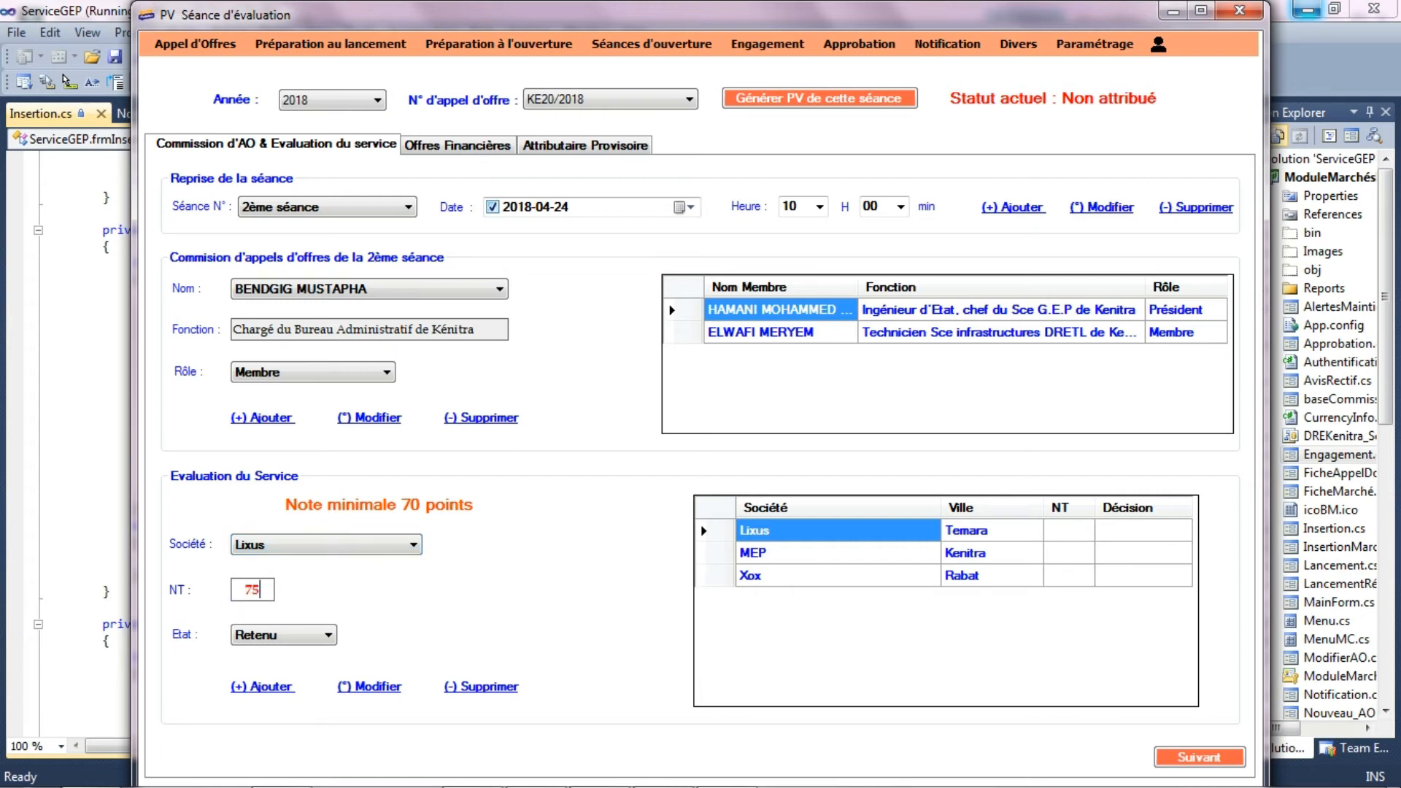
# - Record the bidders' technical scores in the service evaluation: 75 for Lixus, 85 for MEP and 60 for Xox
pyautogui.click(271, 688)
pyautogui.click(363, 543)
pyautogui.click(324, 575)
pyautogui.click(263, 687)
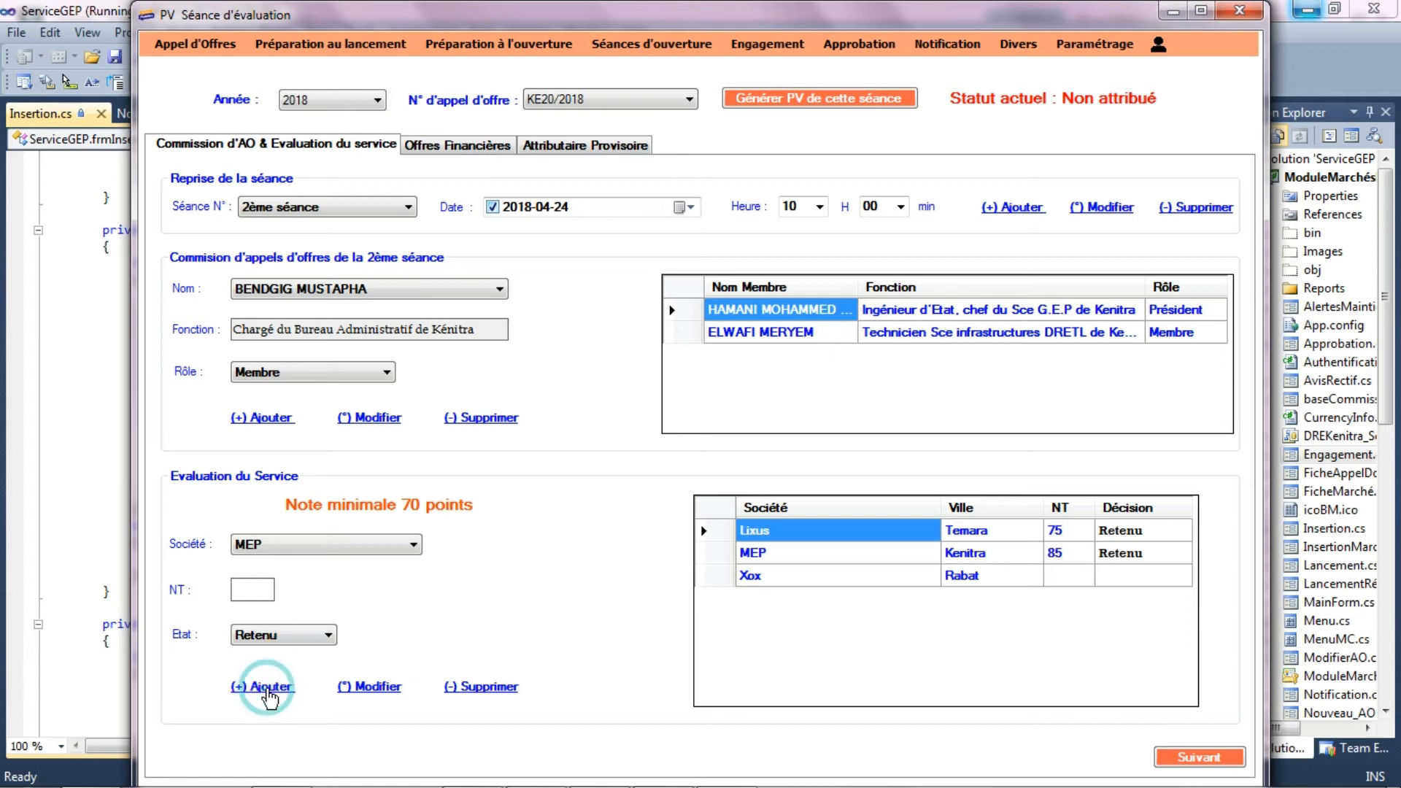
pyautogui.click(398, 547)
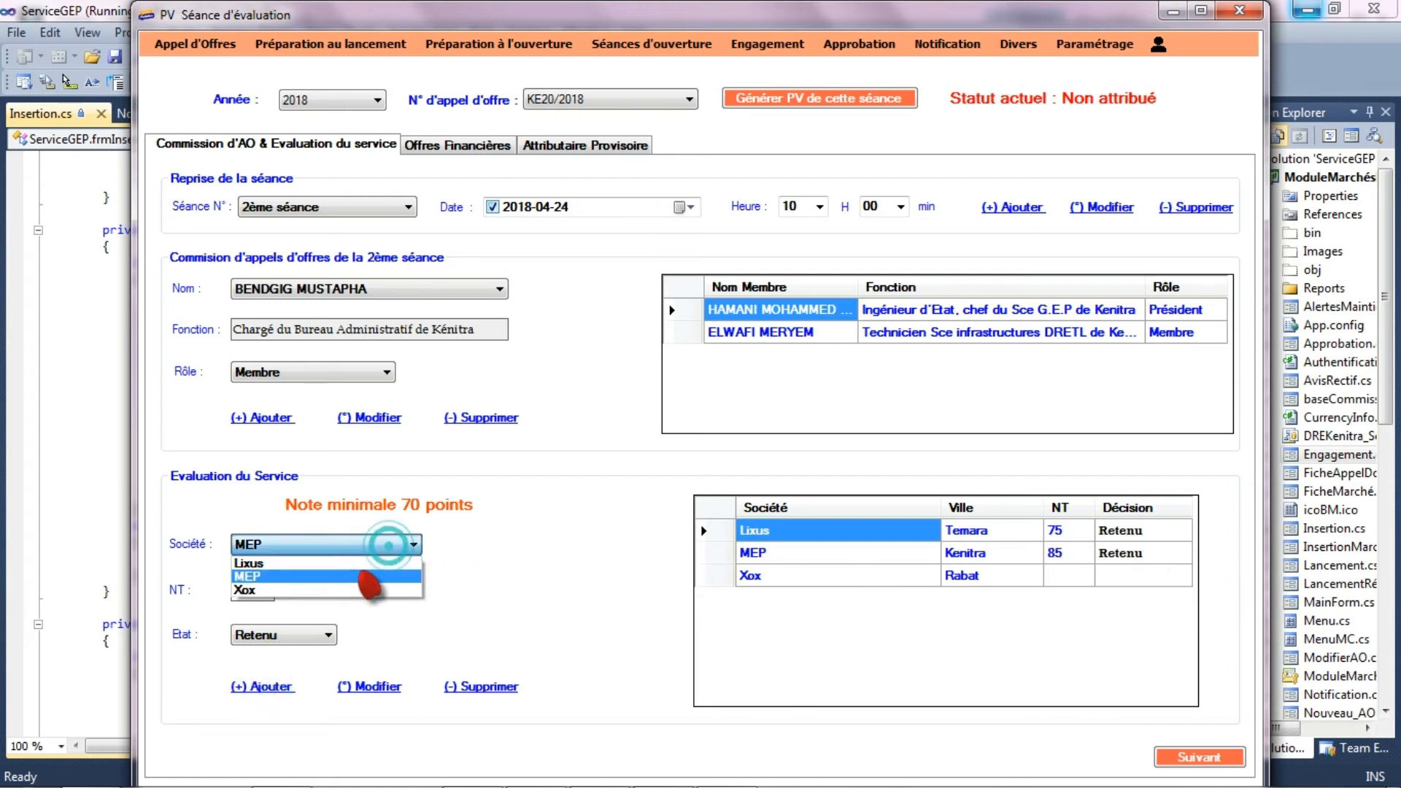
pyautogui.click(358, 589)
pyautogui.click(255, 589)
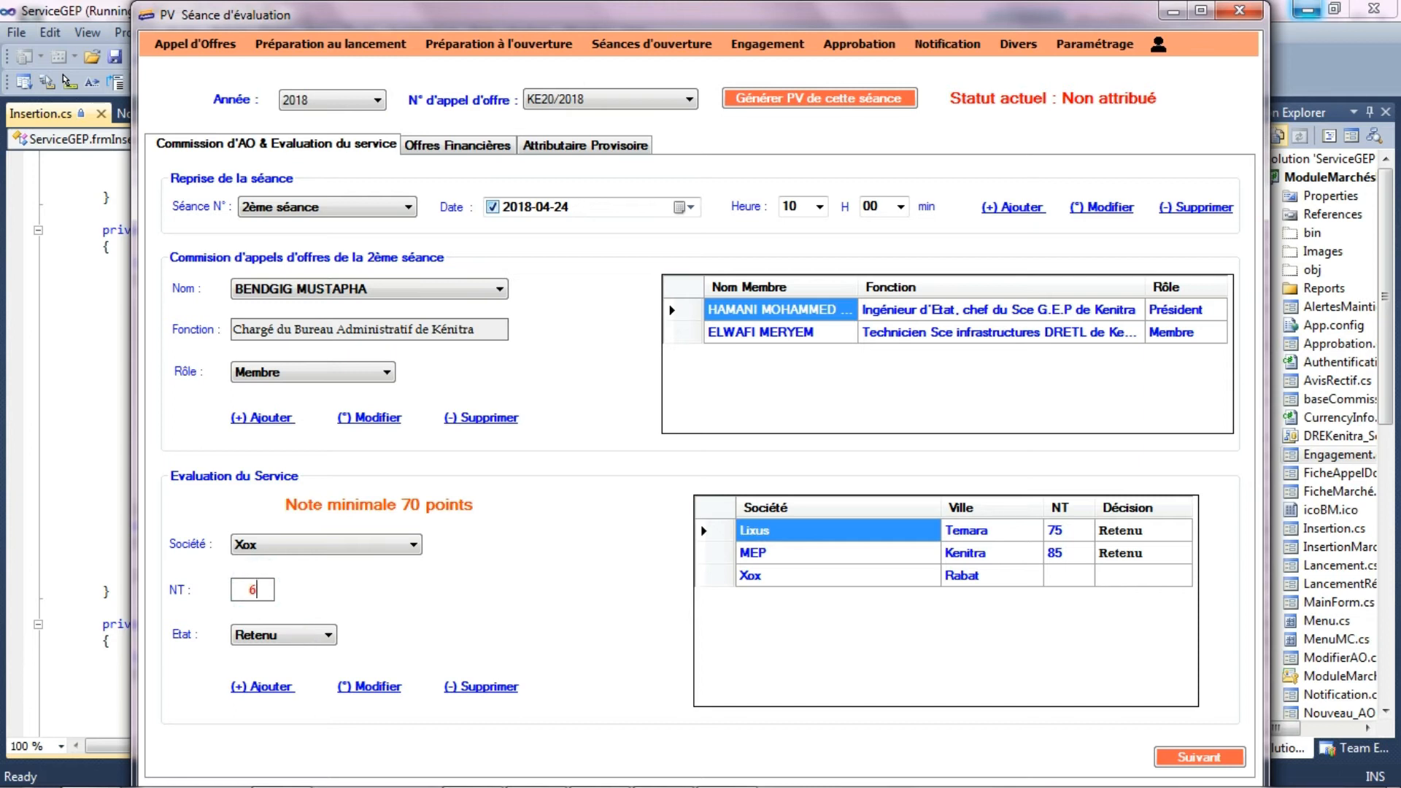
pyautogui.click(270, 692)
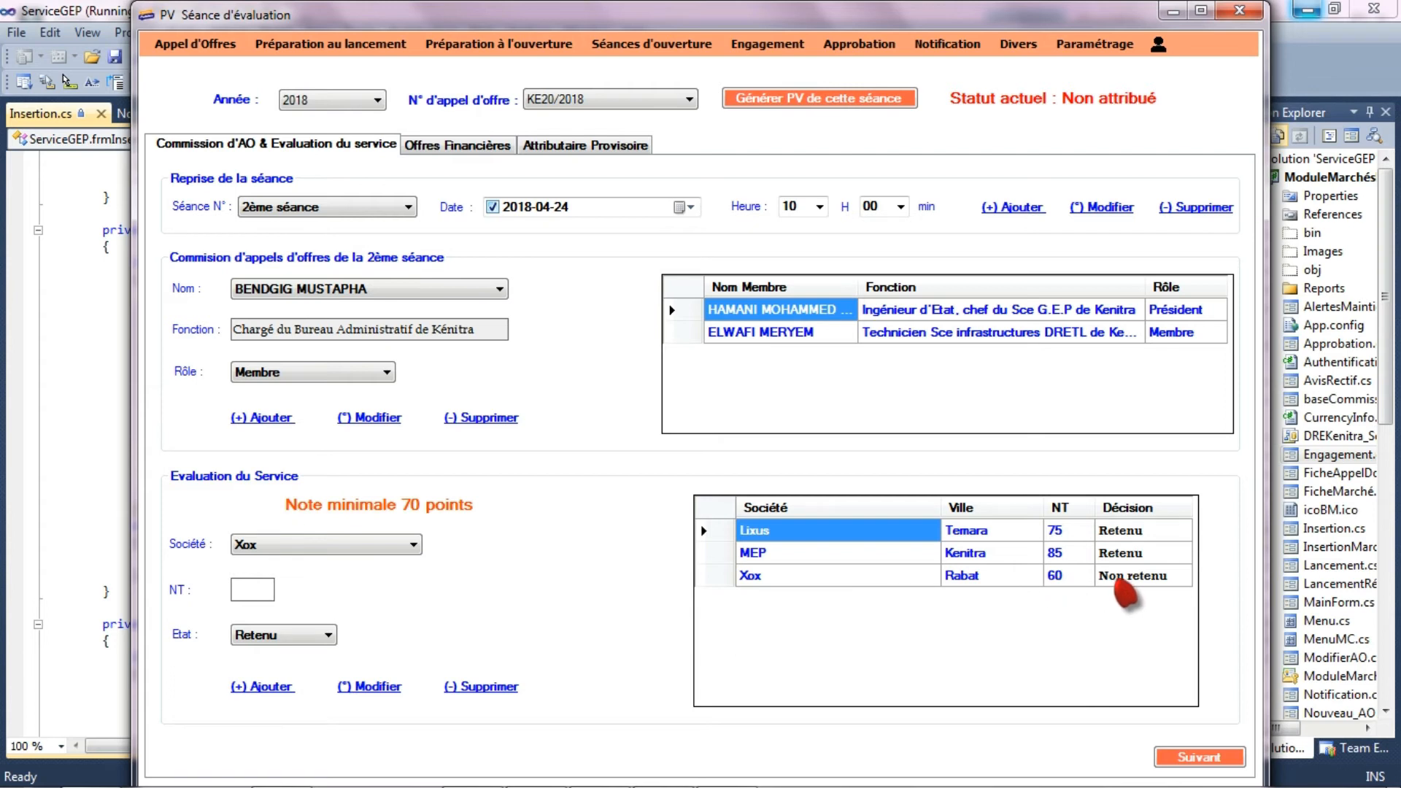
# - Add Lixus's financial offer with 53040 DHs as both the commitment amount and the rectified amount
pyautogui.click(1202, 757)
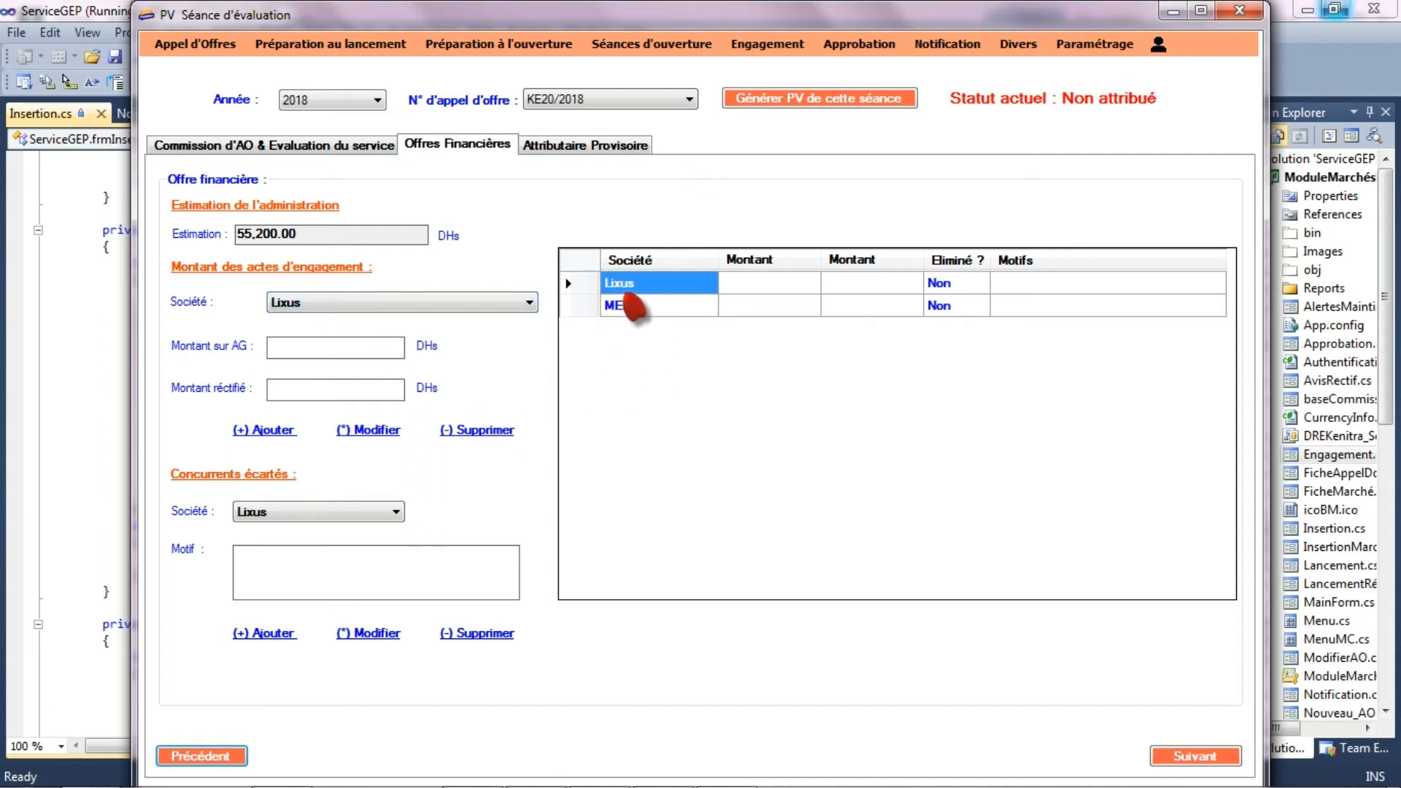
pyautogui.click(316, 349)
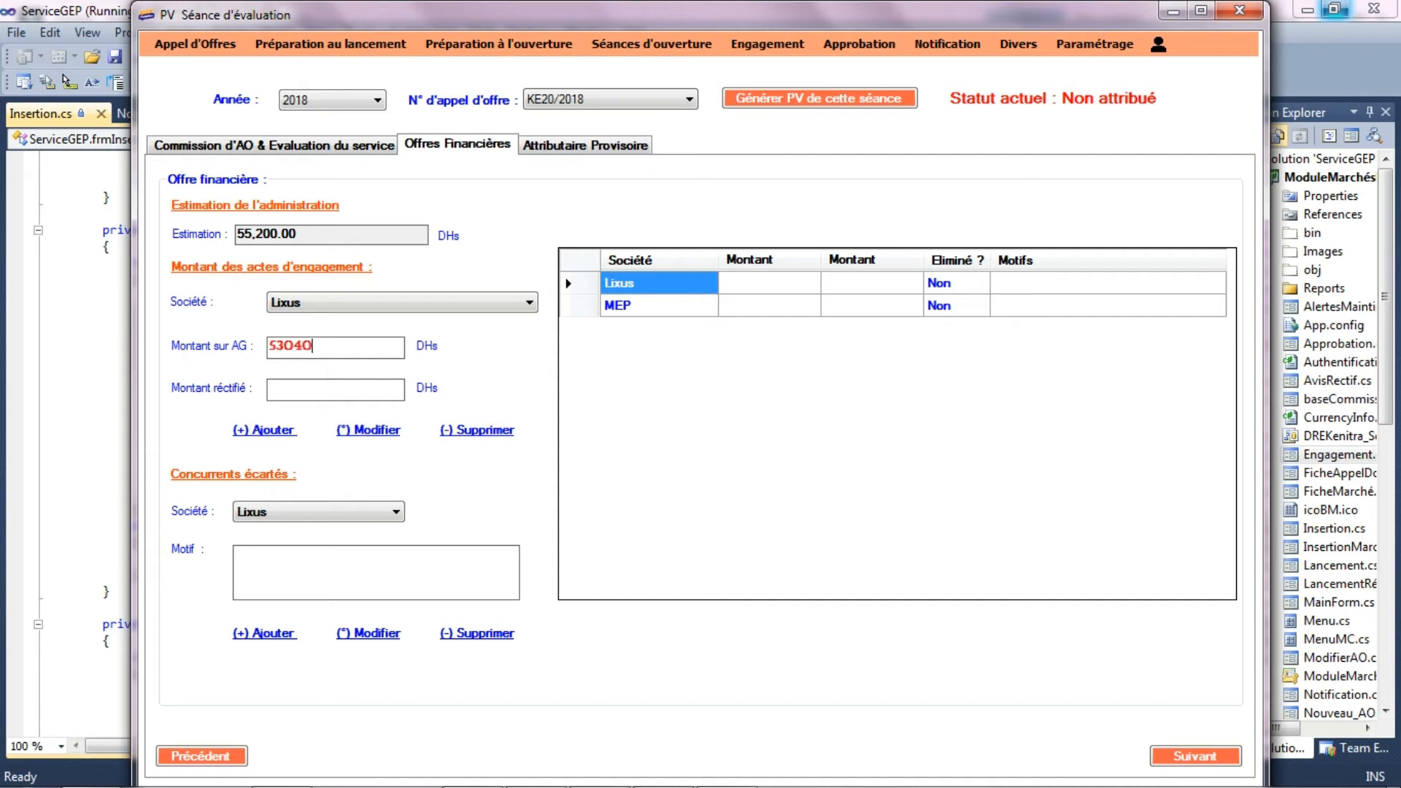
pyautogui.click(274, 391)
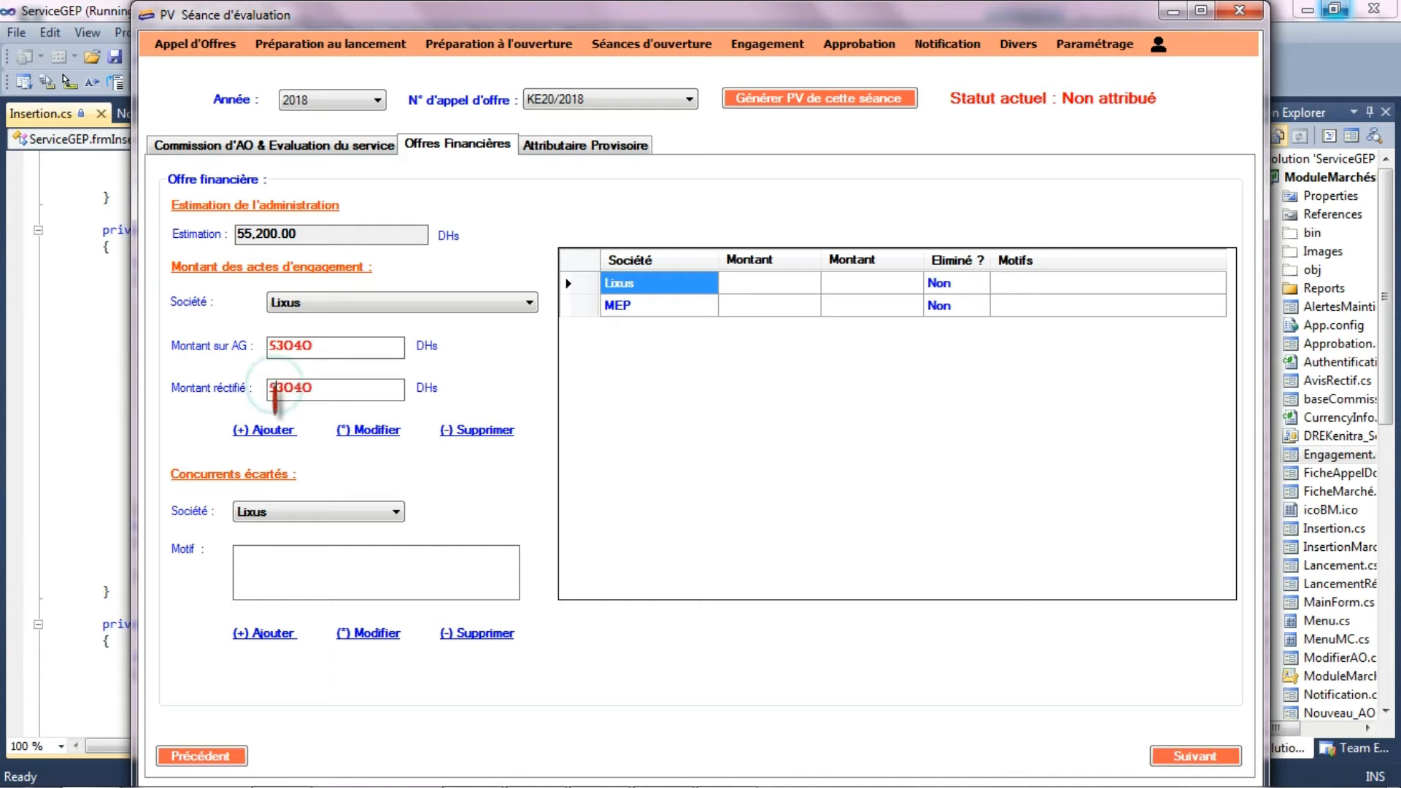
pyautogui.moveTo(326, 387); pyautogui.dragTo(284, 435)
pyautogui.click(278, 432)
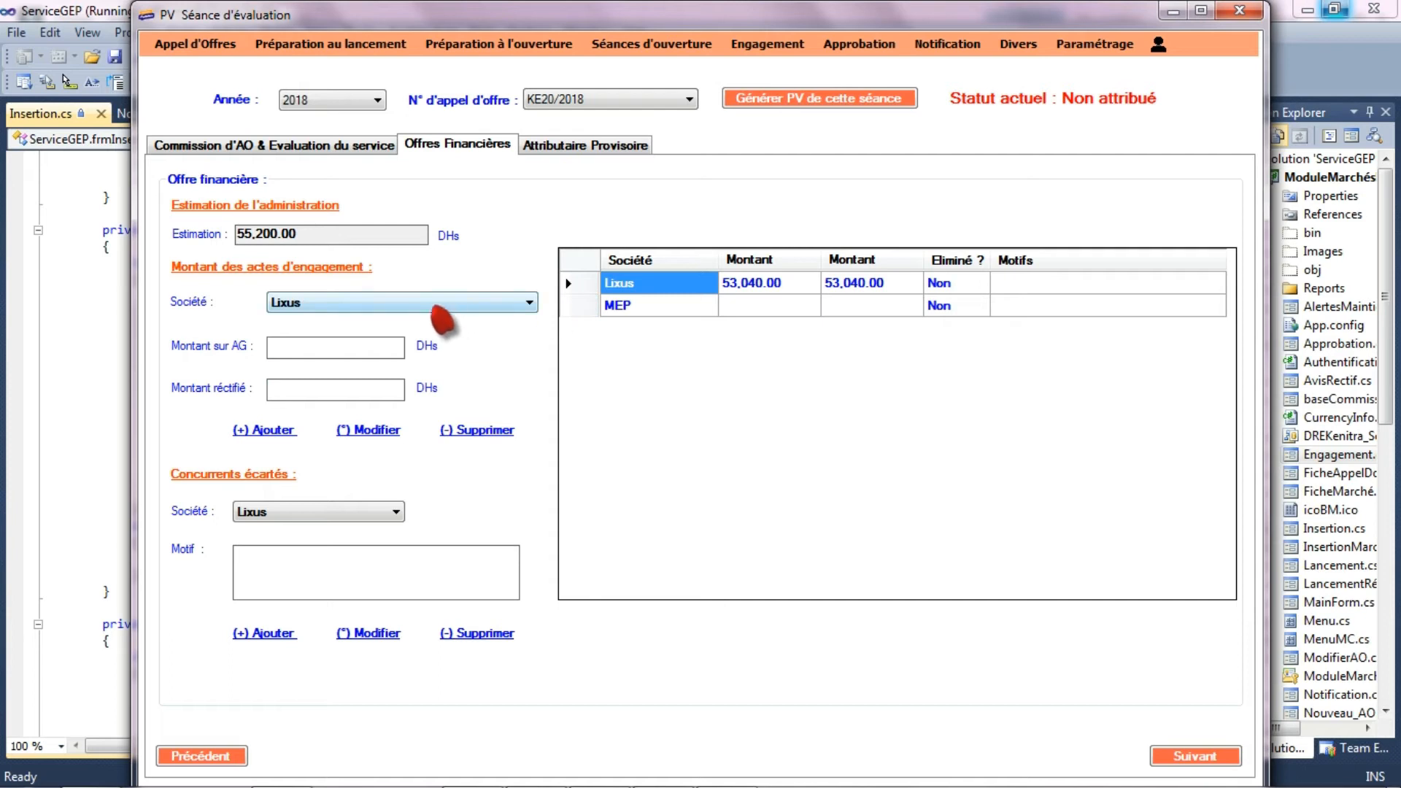
# - Add MEP's financial offer with 40800 DHs as both the commitment amount and the rectified amount
pyautogui.click(431, 302)
pyautogui.click(391, 334)
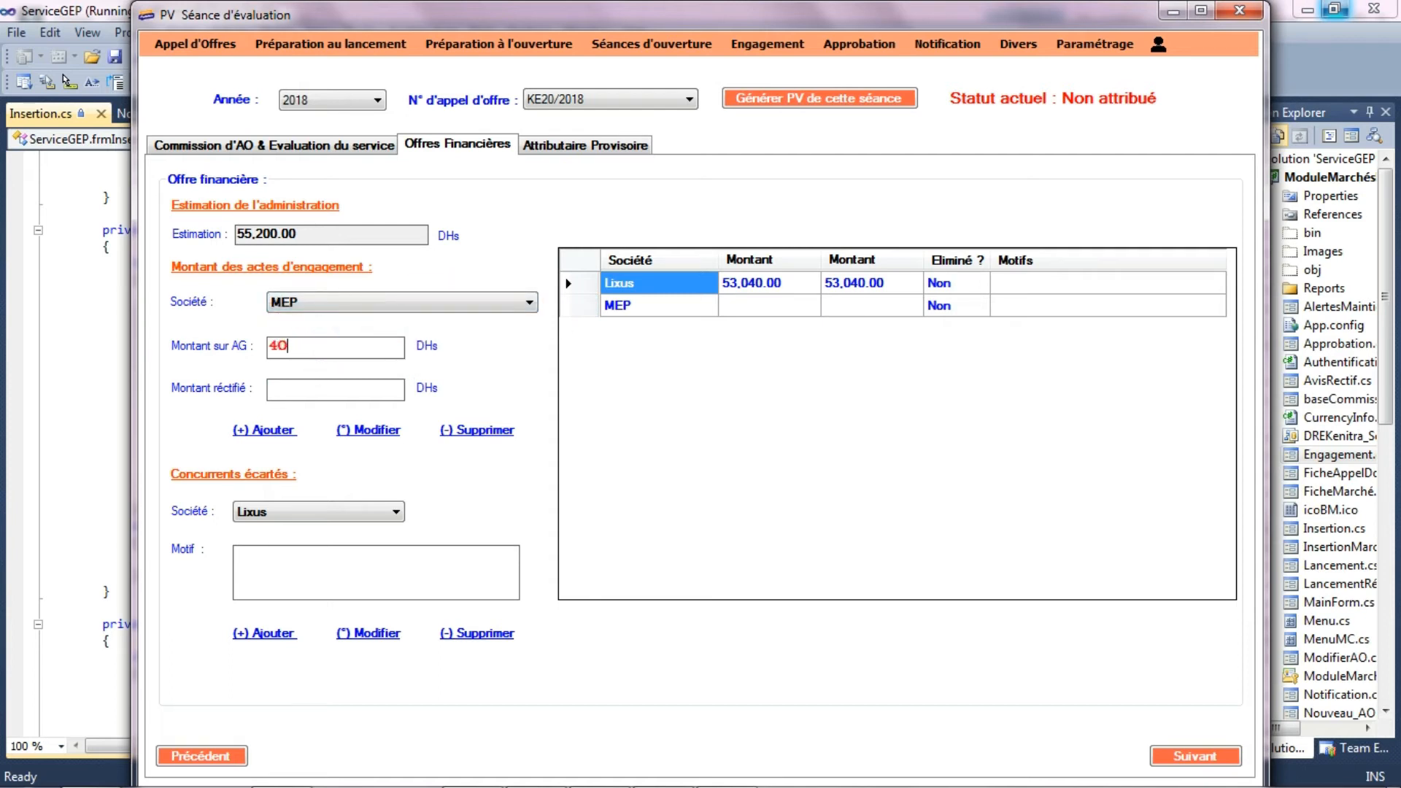
pyautogui.click(319, 395)
pyautogui.click(264, 430)
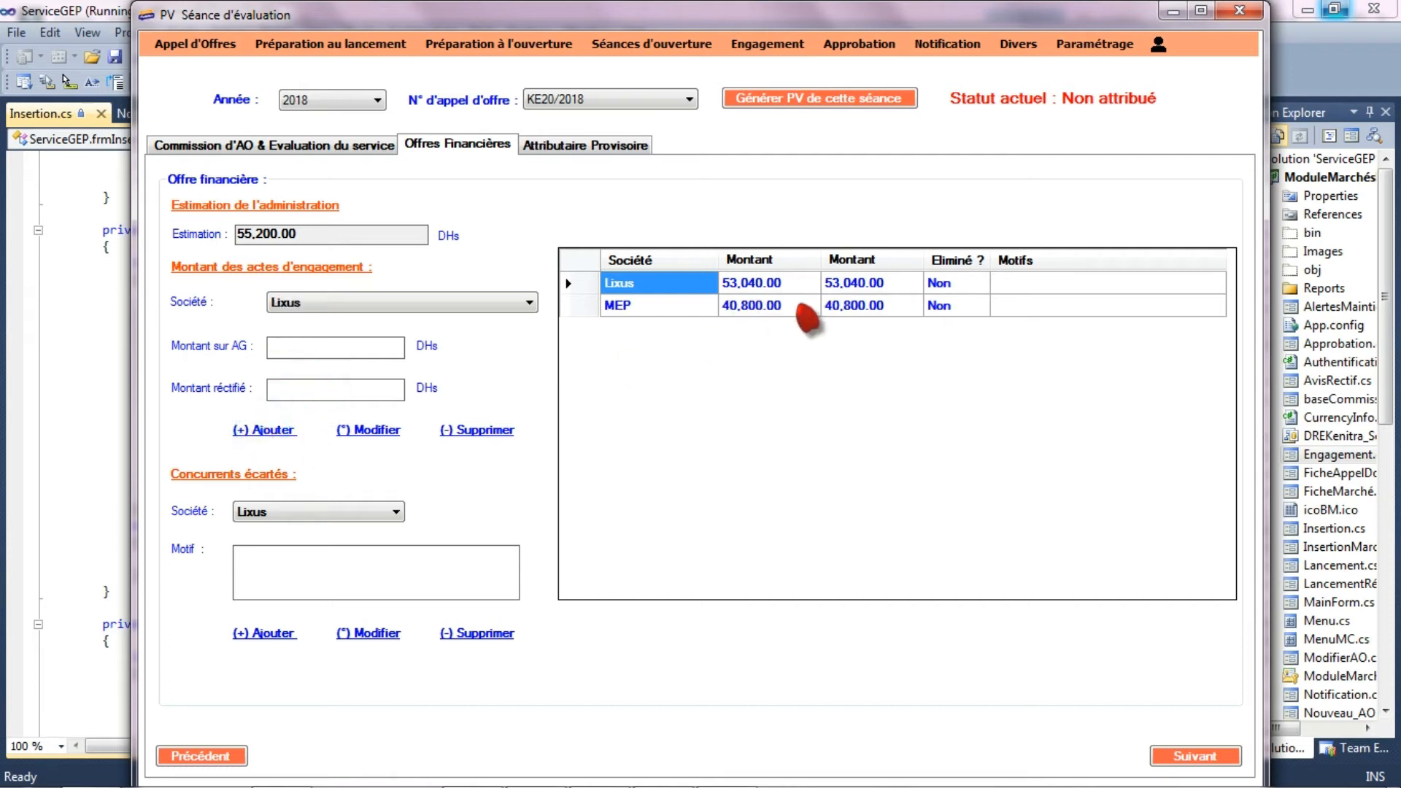
pyautogui.click(264, 513)
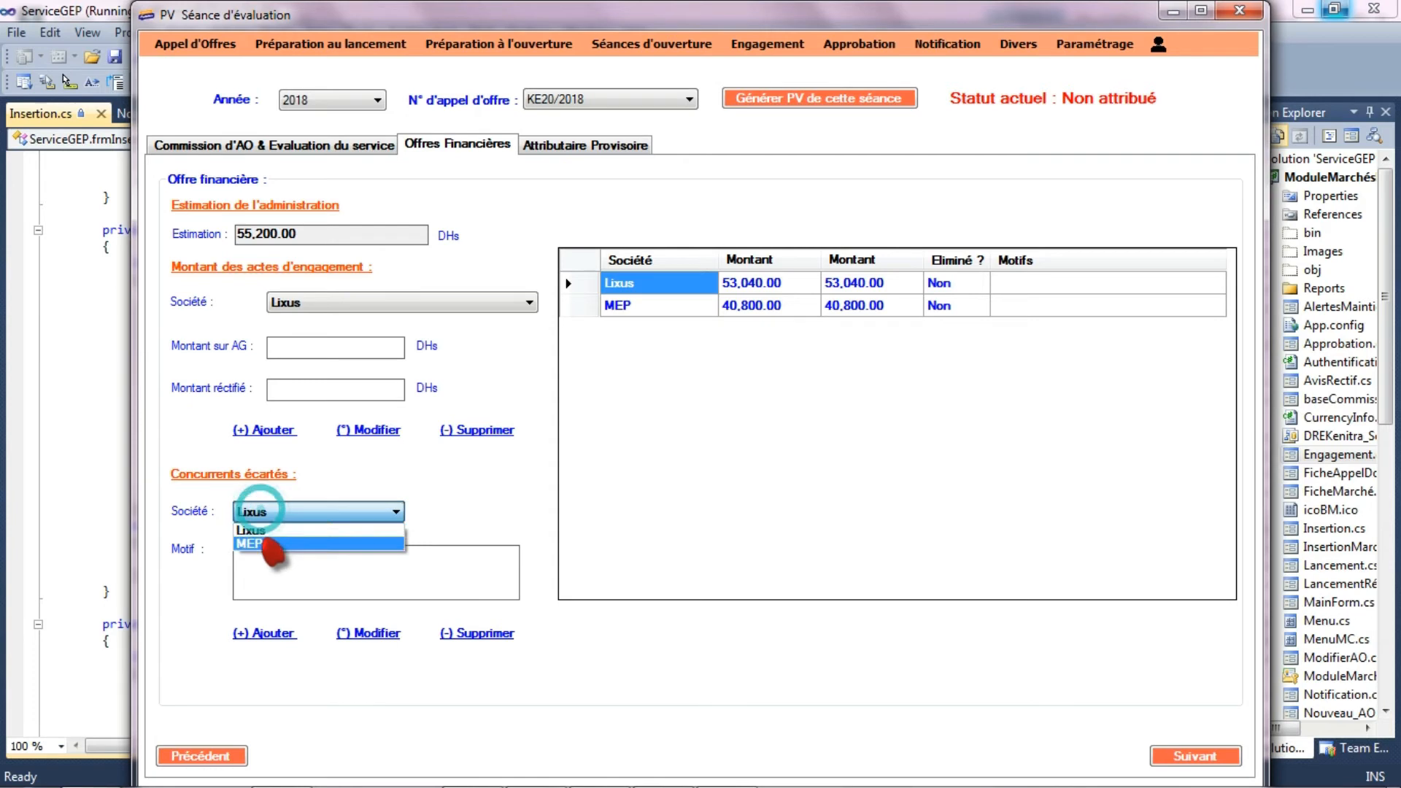
pyautogui.click(272, 533)
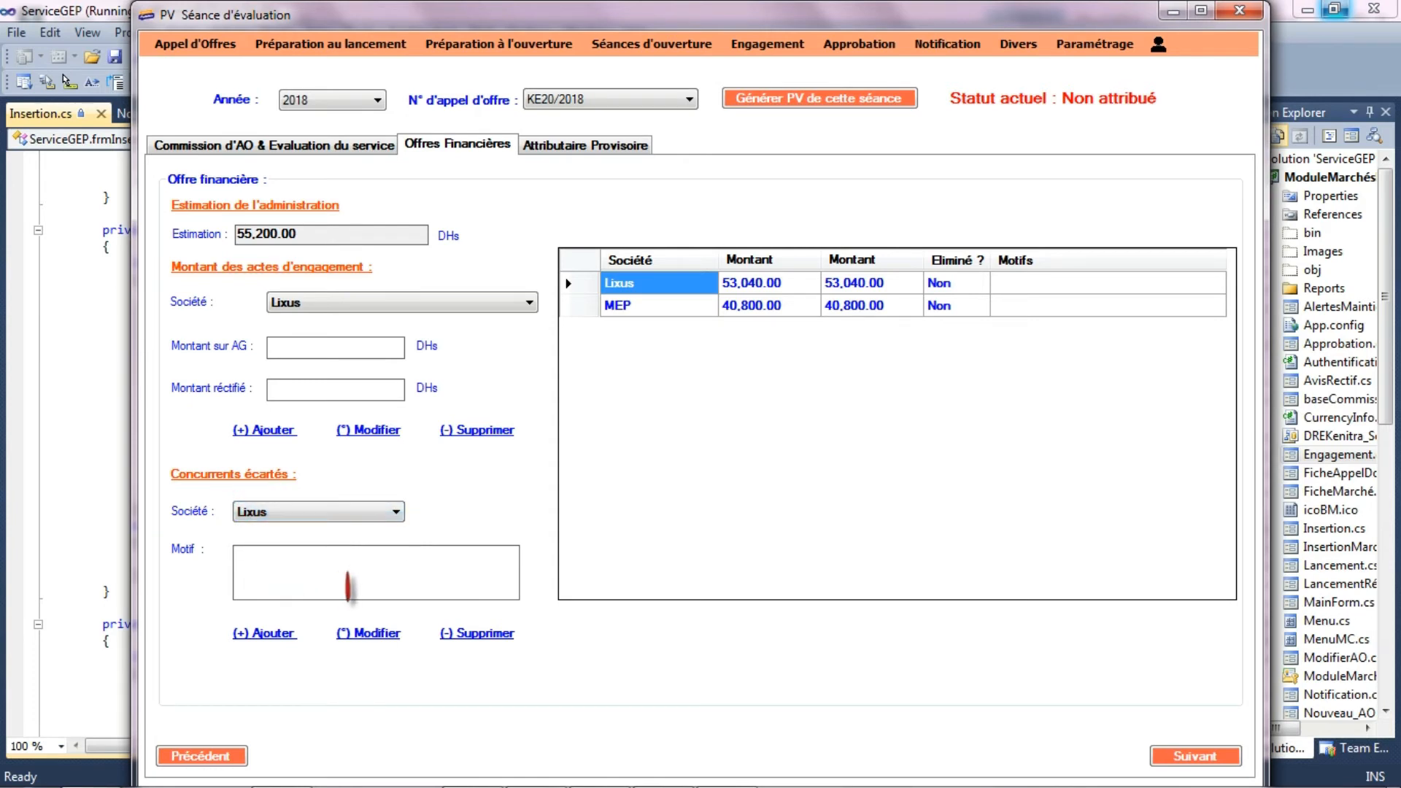
# - Weight the technical and financial scores in the provisional awardee section and register MEP as the provisional awardee
pyautogui.click(1182, 757)
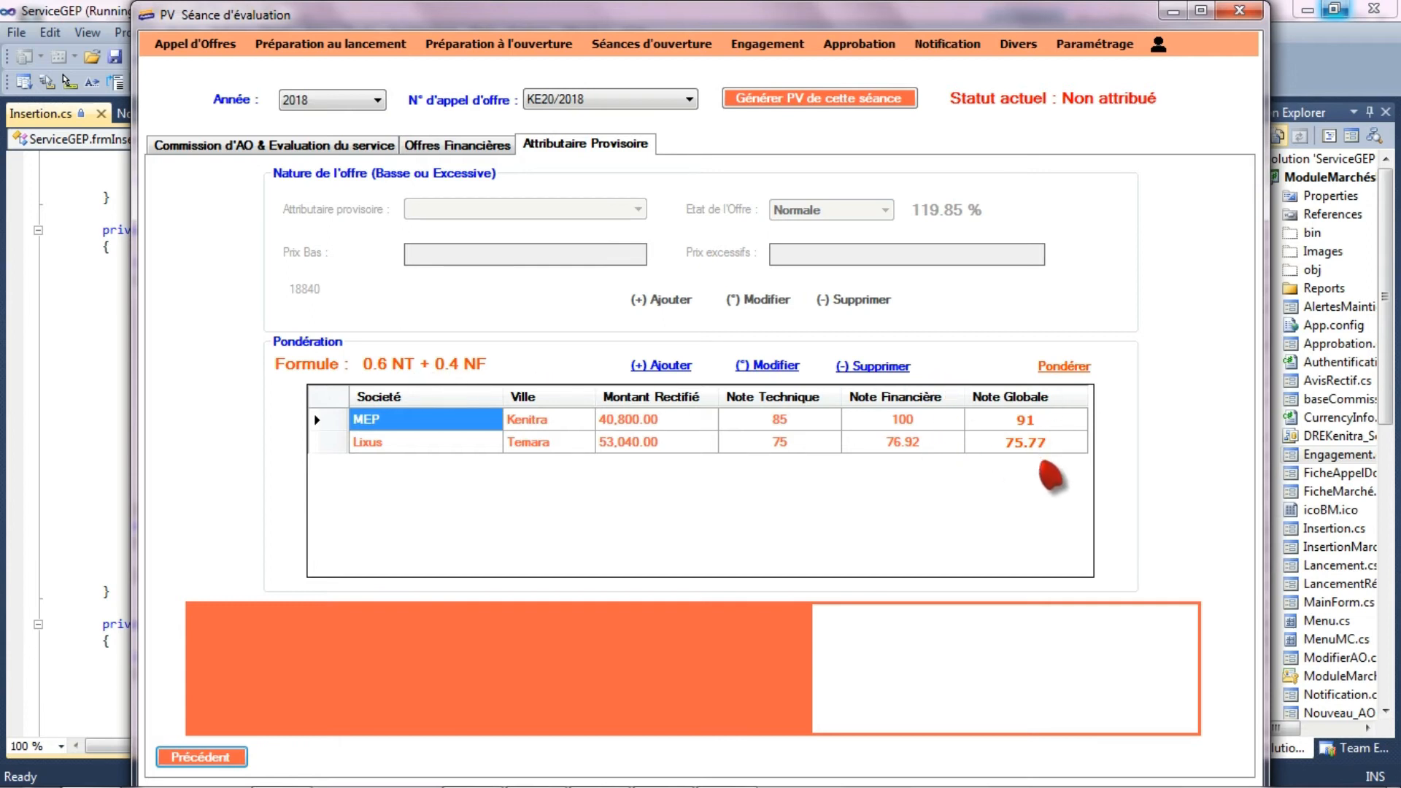
pyautogui.click(1069, 372)
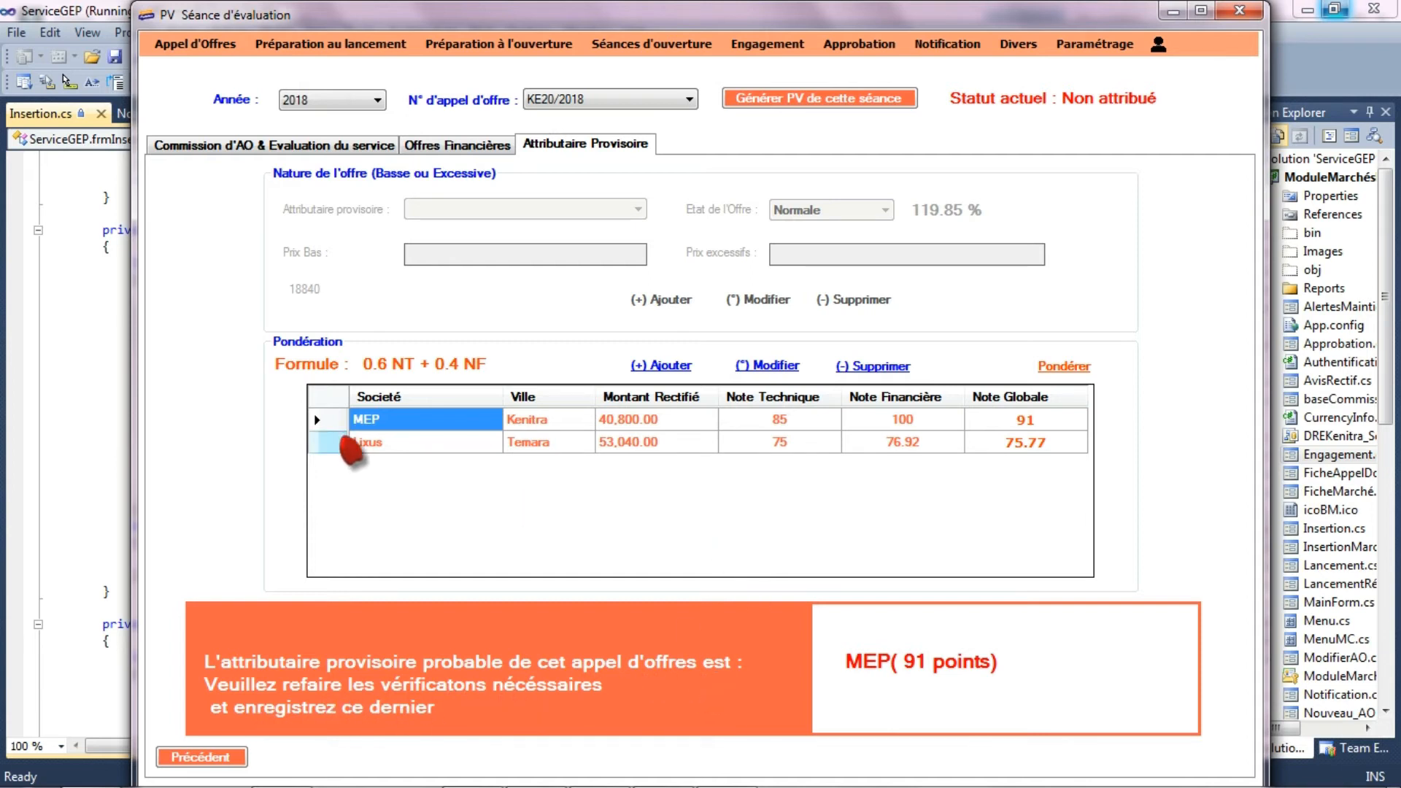
pyautogui.click(336, 419)
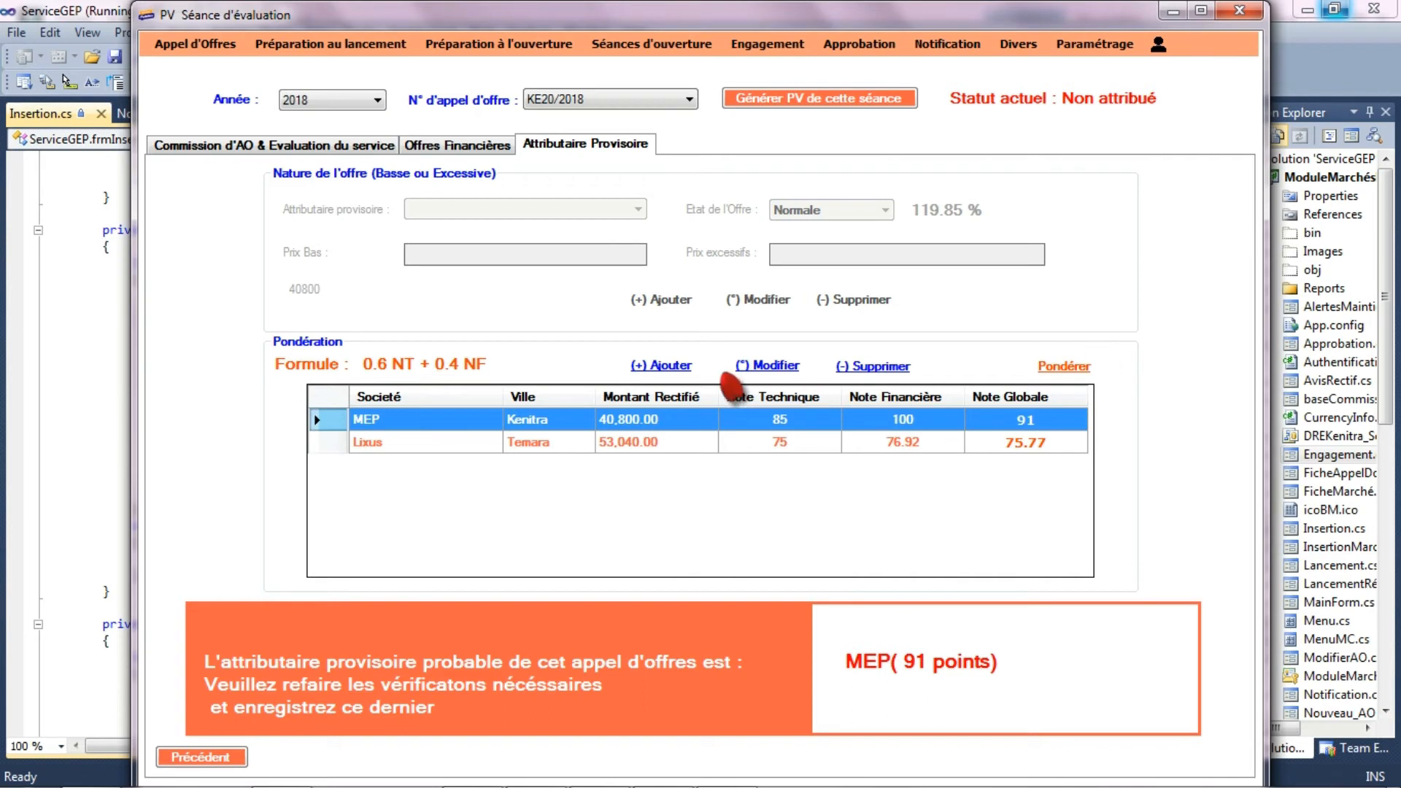
pyautogui.click(678, 367)
pyautogui.click(774, 467)
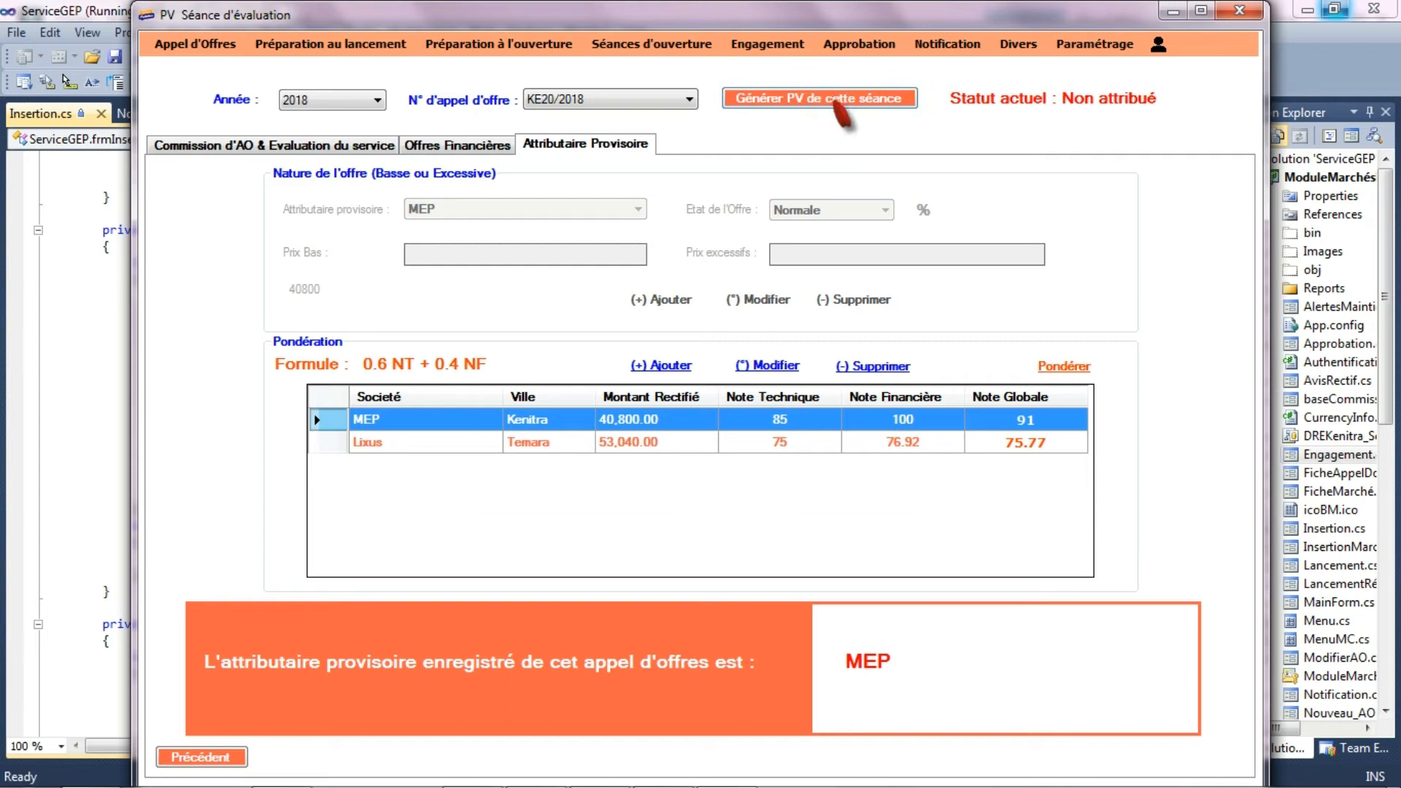
# - Generate the second session's minutes for tender KE20/2018 and review the document through its signature section
pyautogui.click(835, 103)
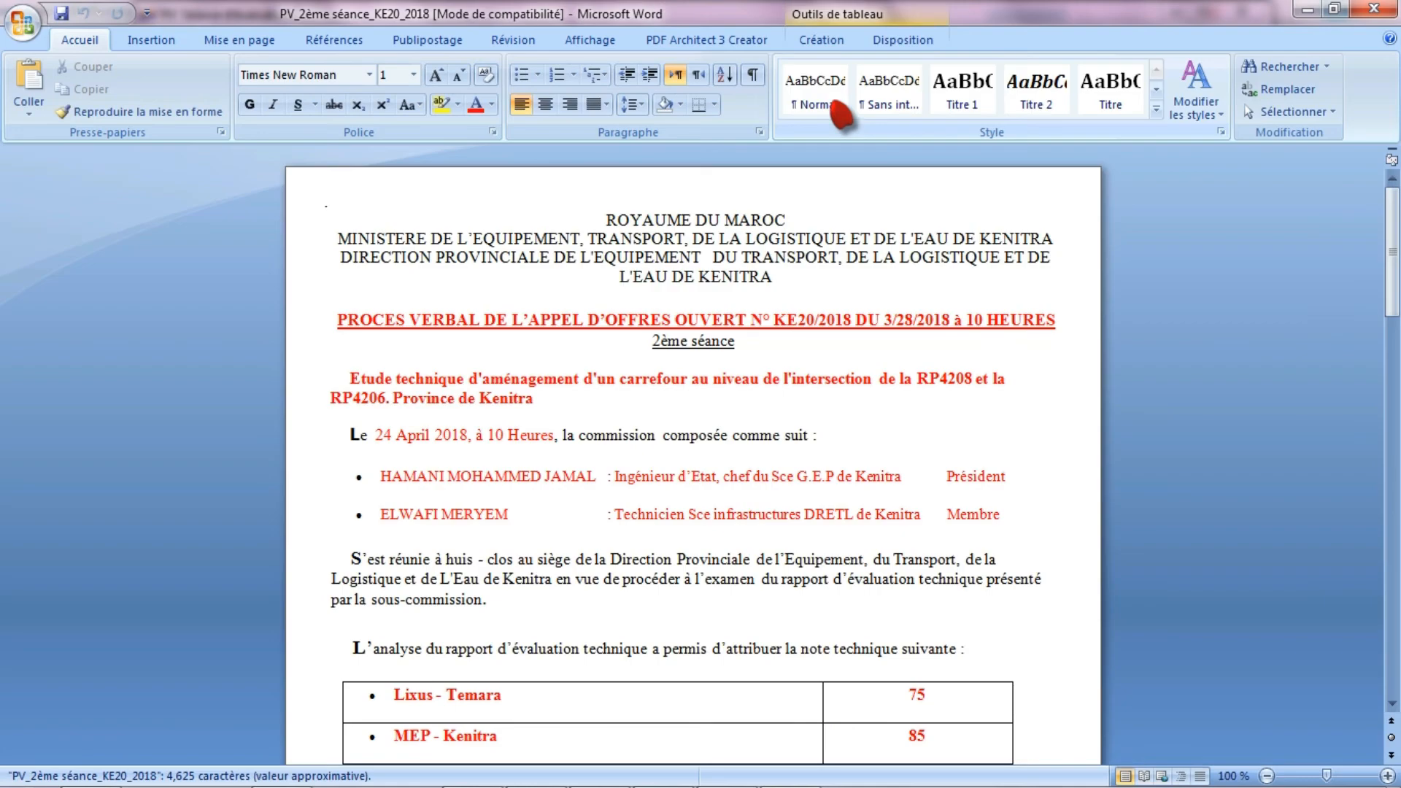
pyautogui.moveTo(1393, 210); pyautogui.dragTo(1393, 258)
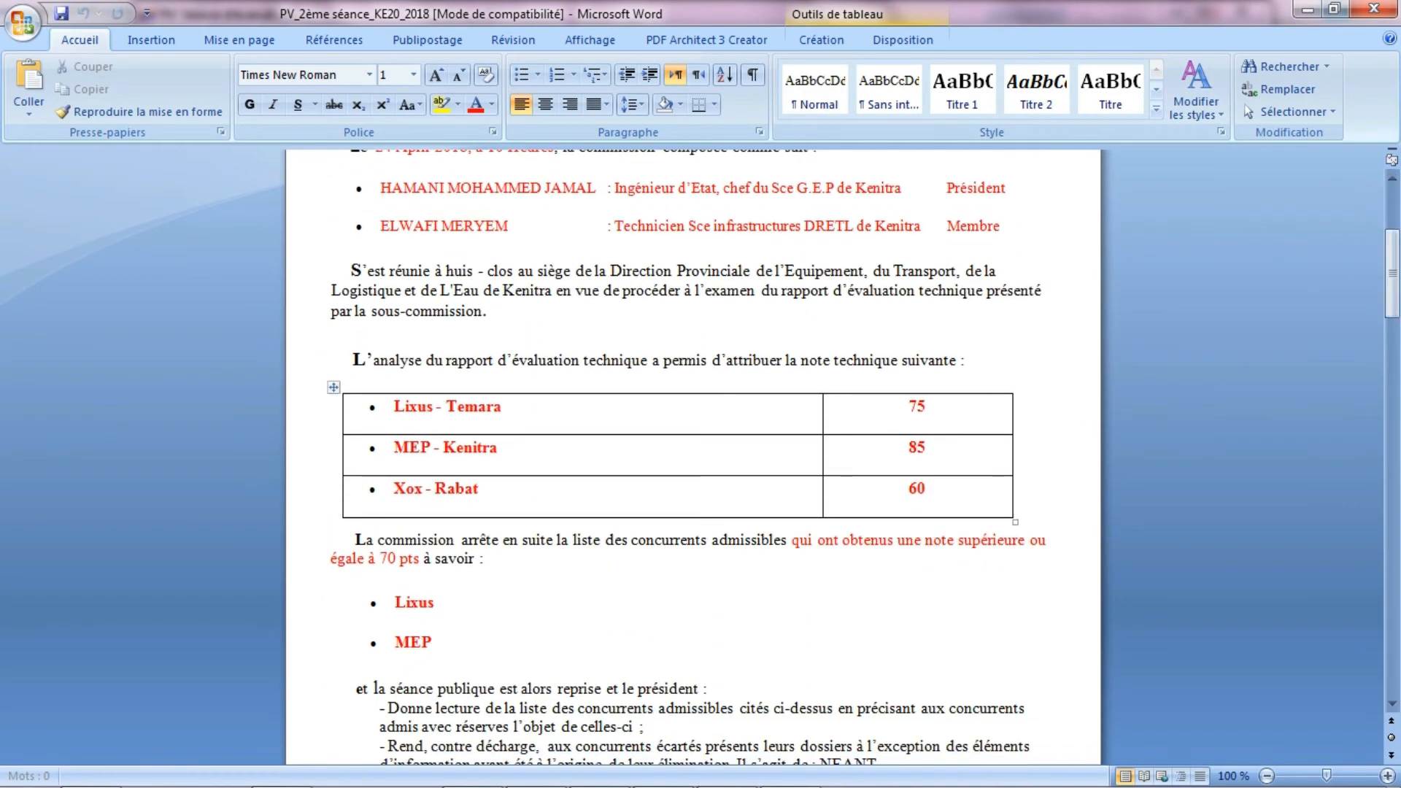
pyautogui.moveTo(1394, 300); pyautogui.dragTo(1394, 349)
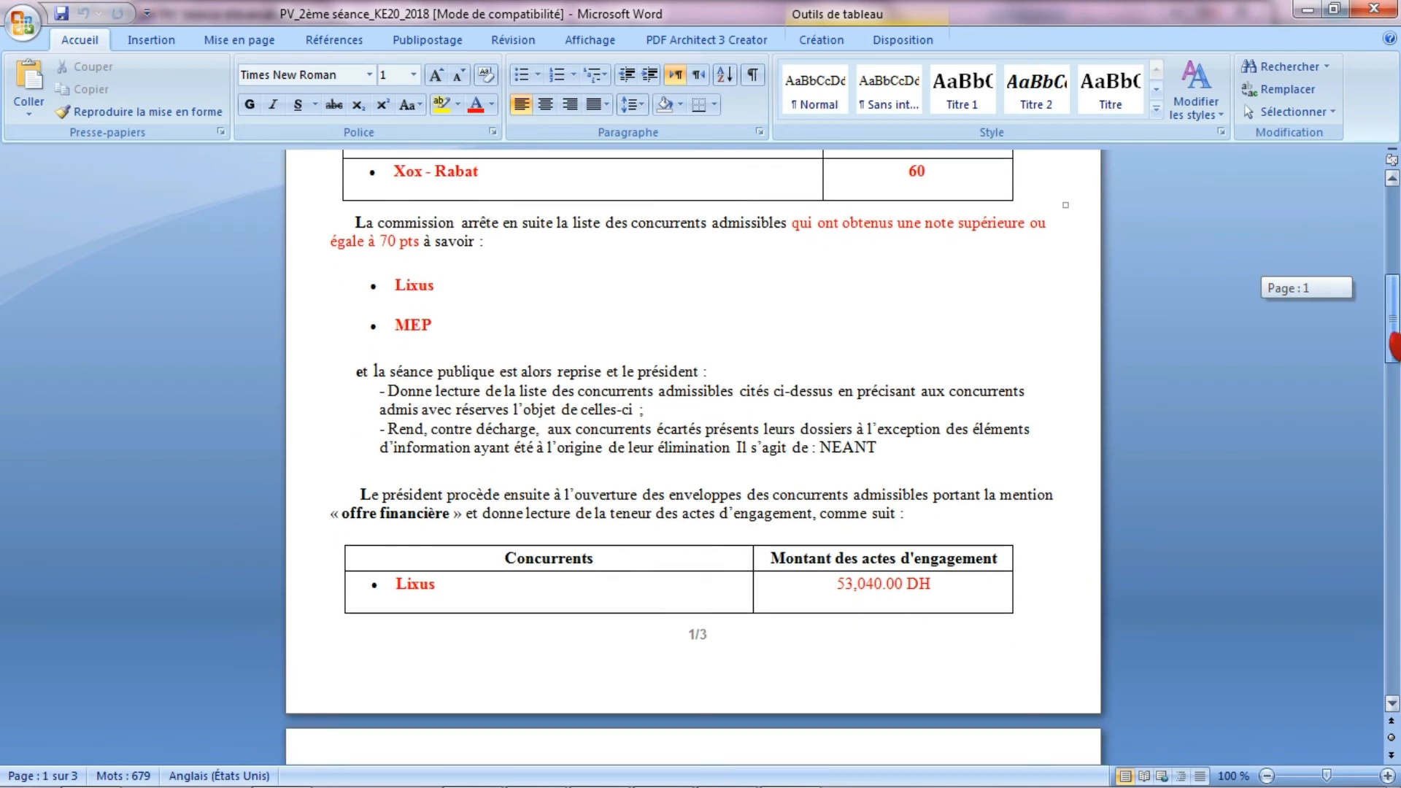
pyautogui.moveTo(1394, 321); pyautogui.dragTo(1397, 607)
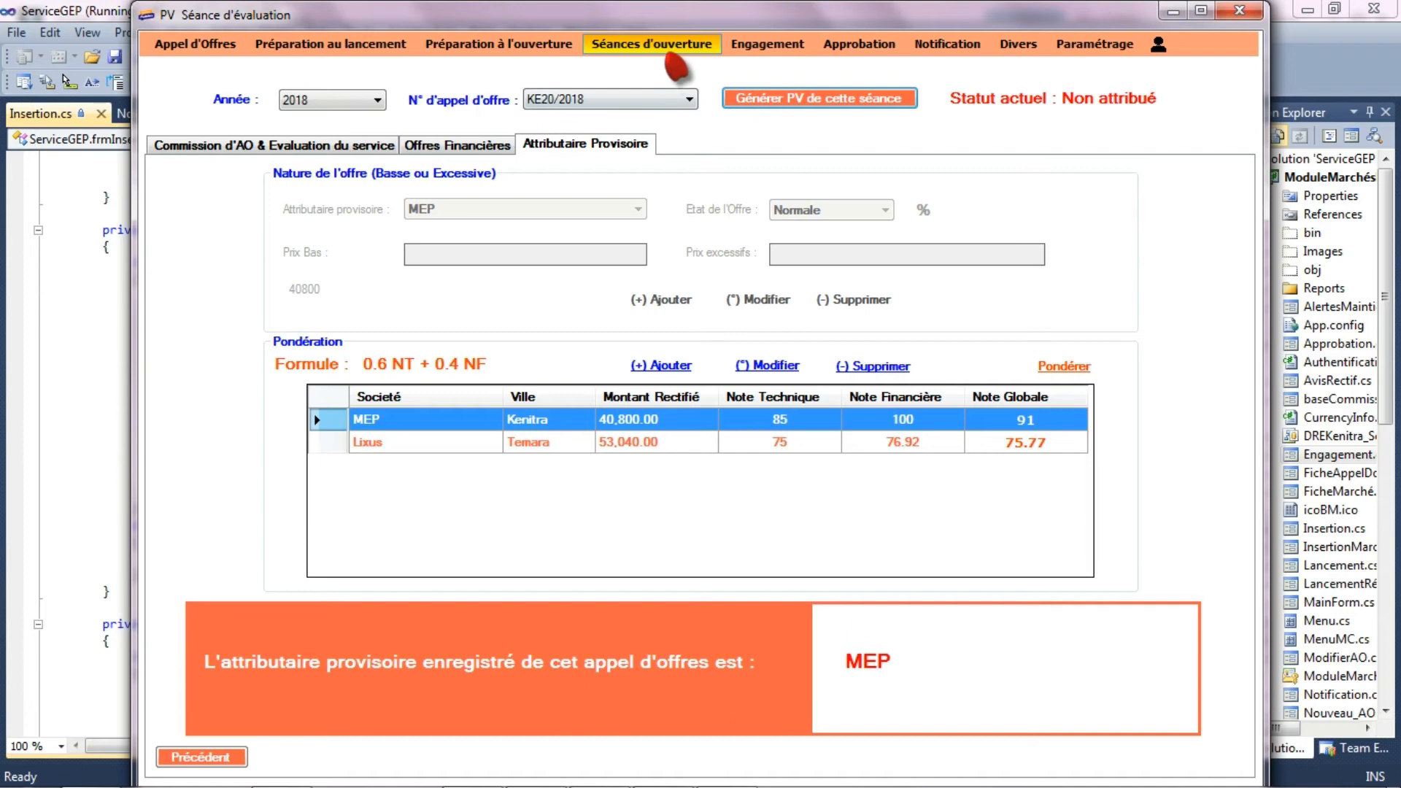
pyautogui.click(669, 45)
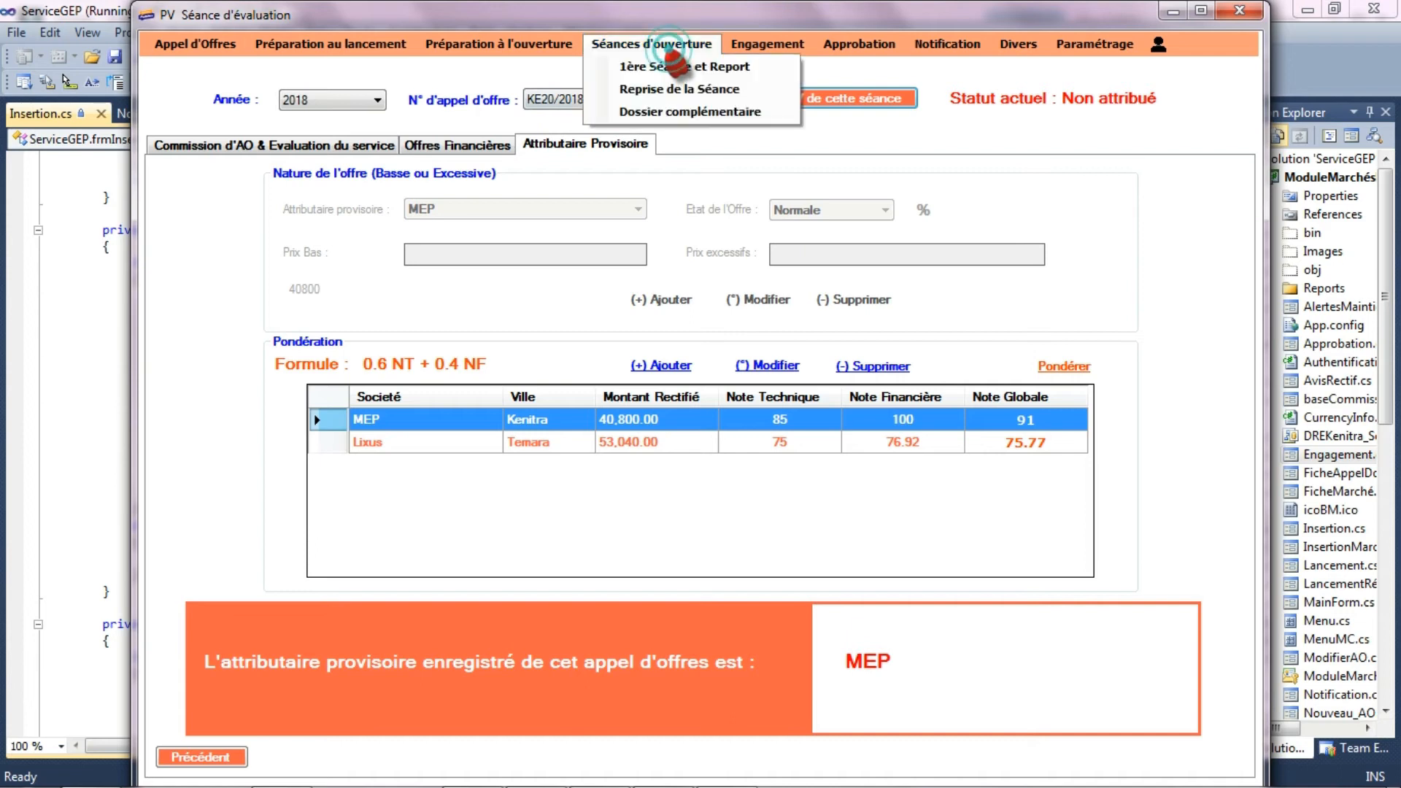
pyautogui.click(937, 139)
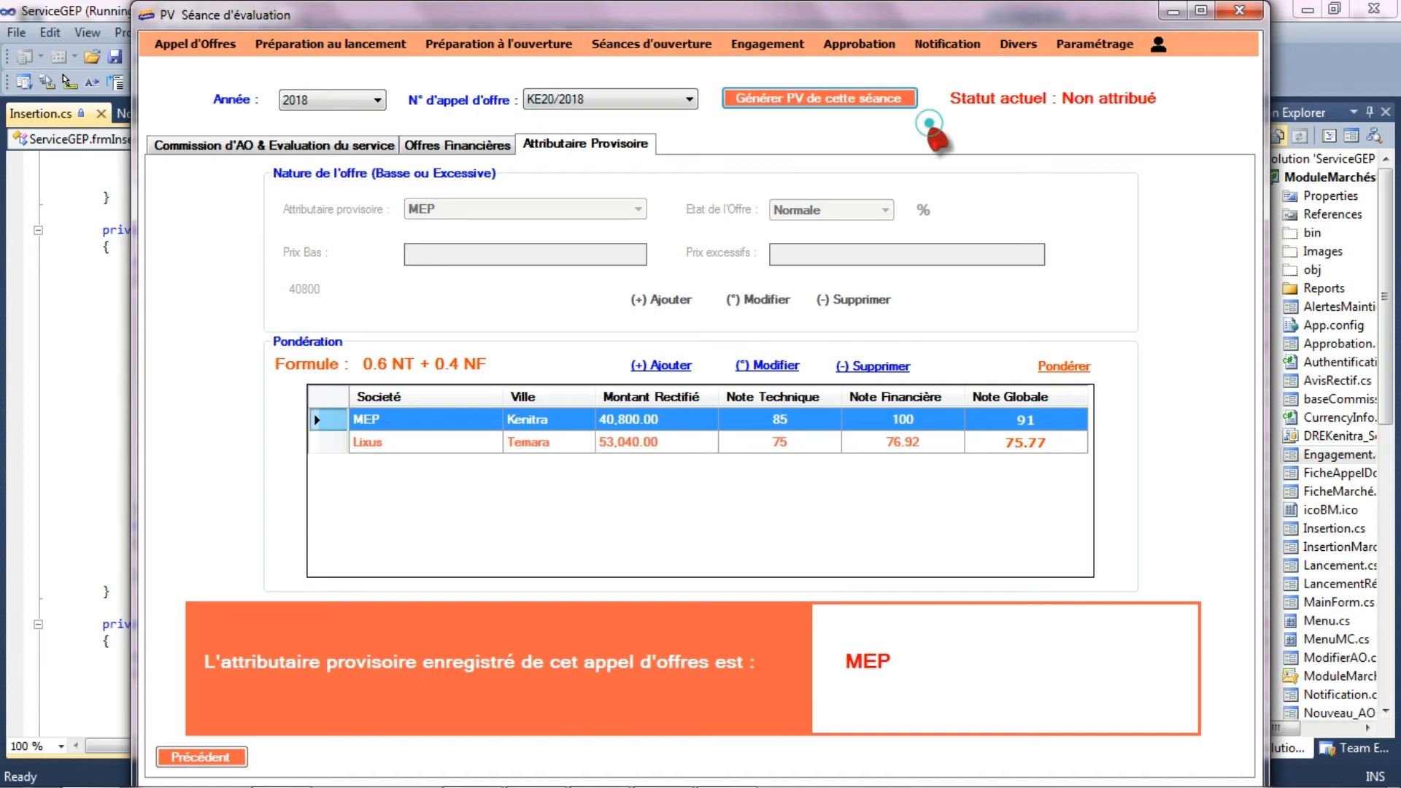
# - Open the complementary file session form and select tender KE20/2018 for the year 2018
pyautogui.click(643, 47)
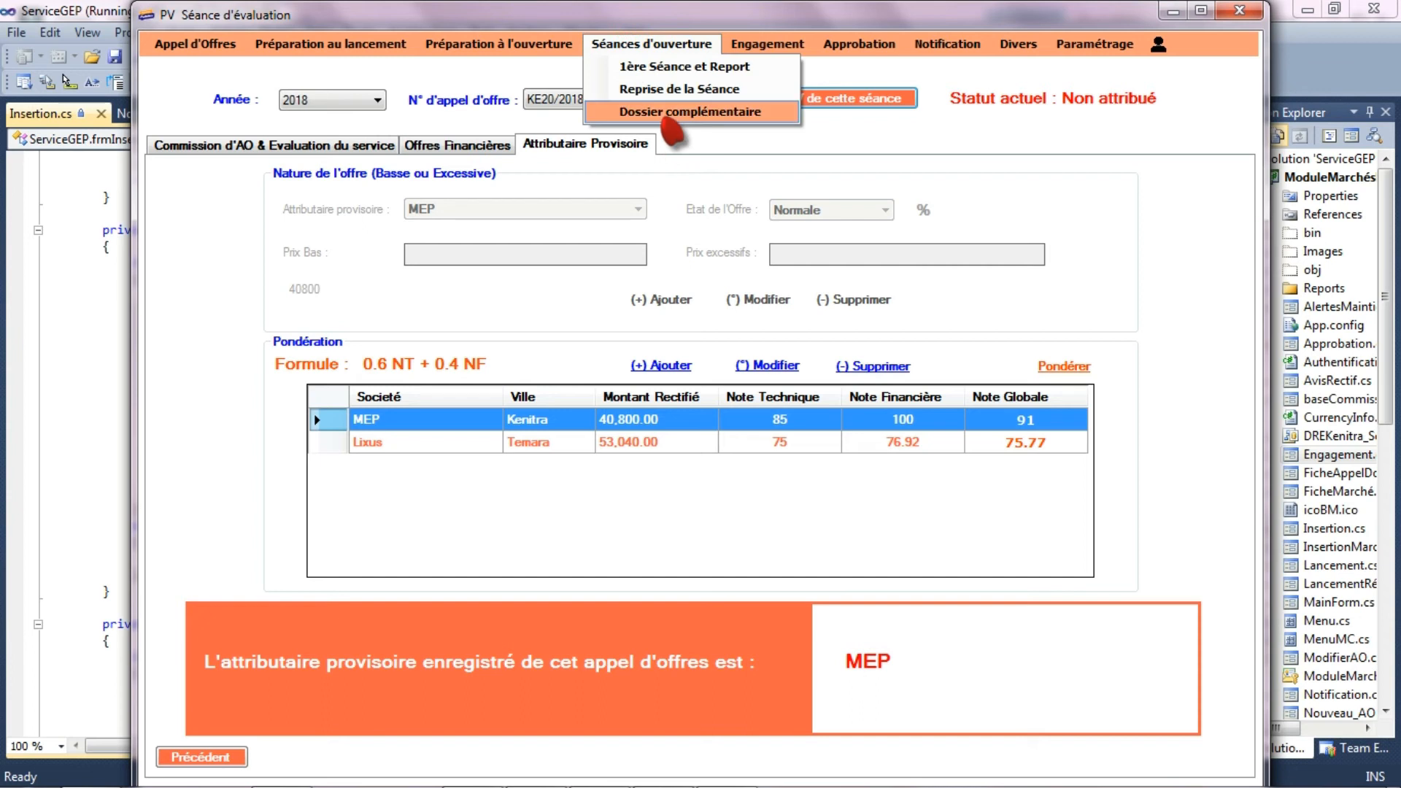
pyautogui.click(664, 113)
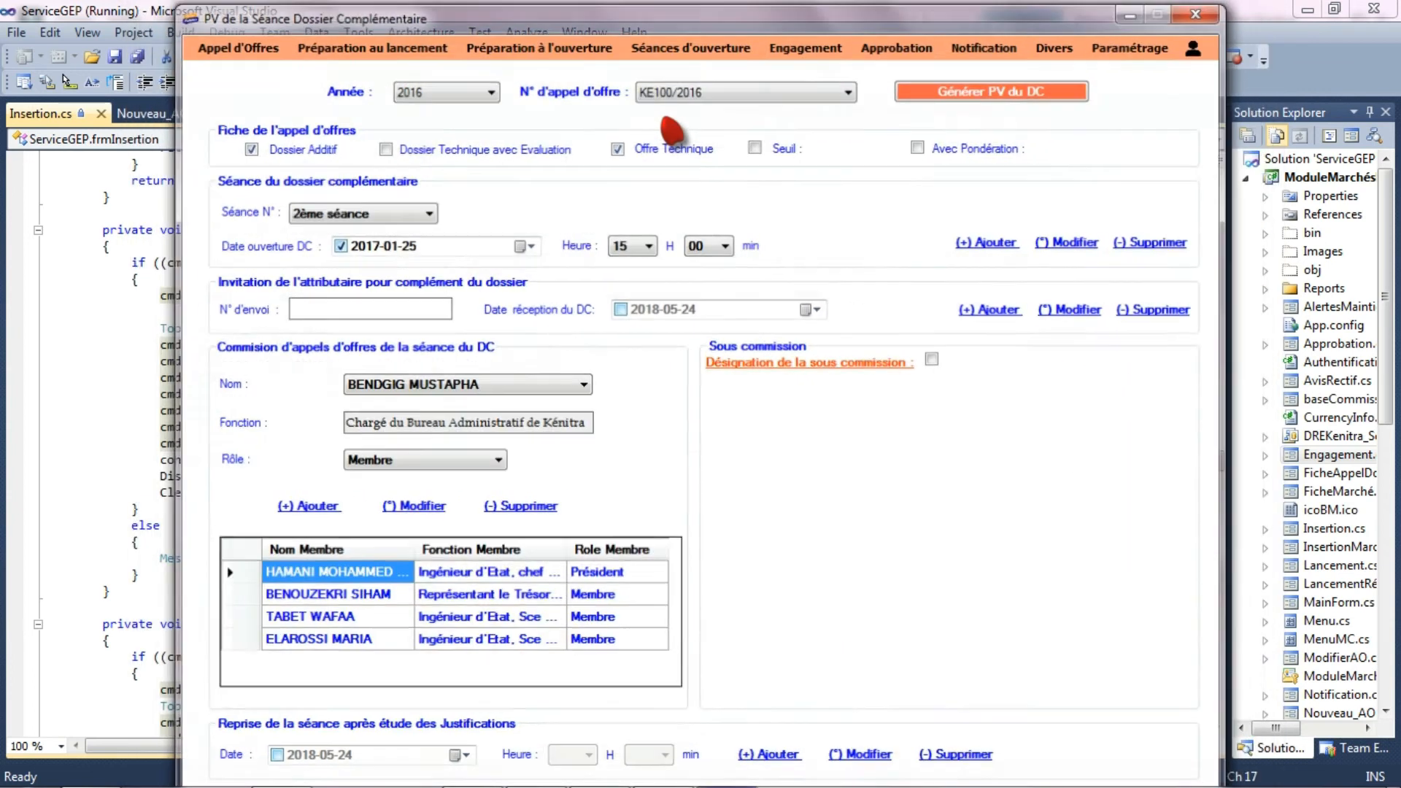
pyautogui.click(475, 90)
pyautogui.click(438, 135)
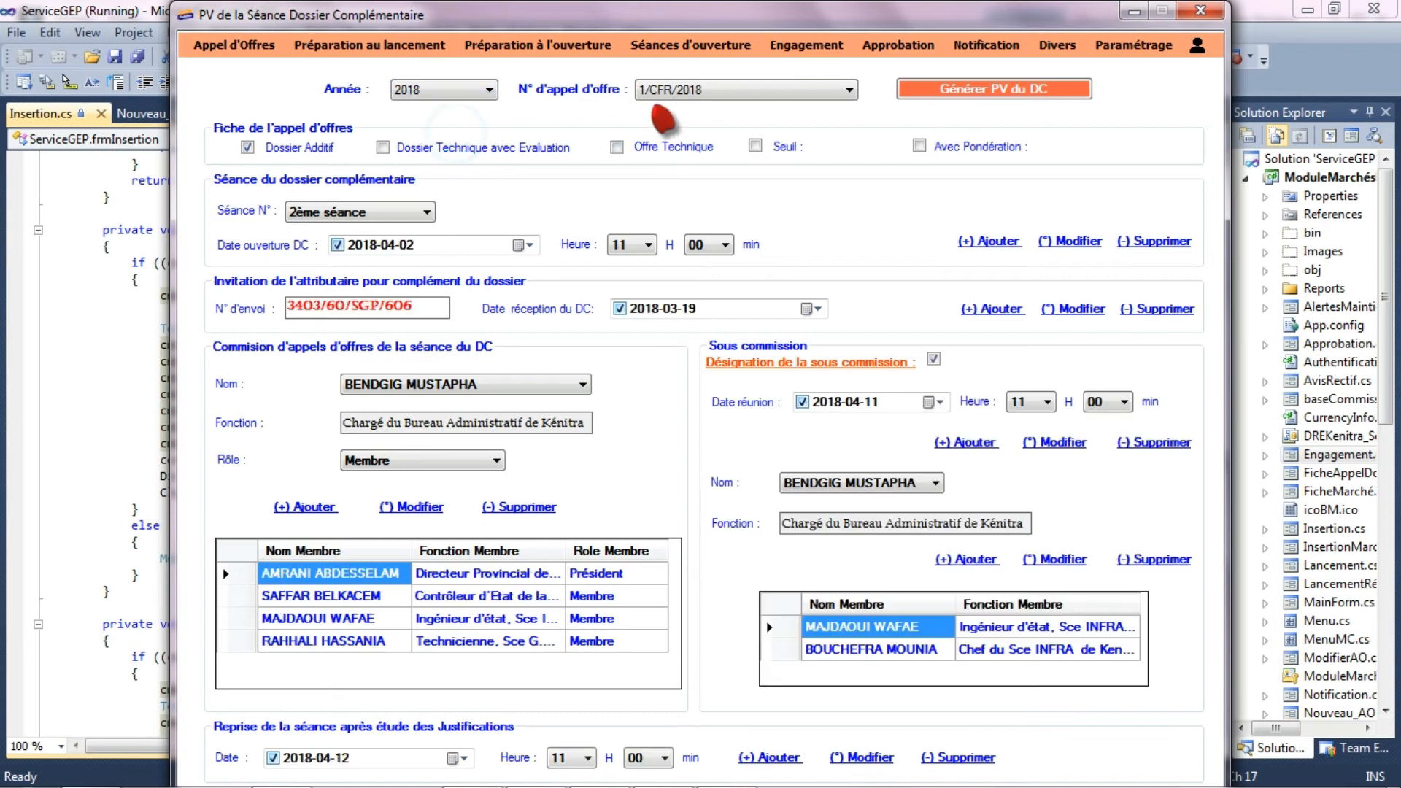
pyautogui.click(730, 90)
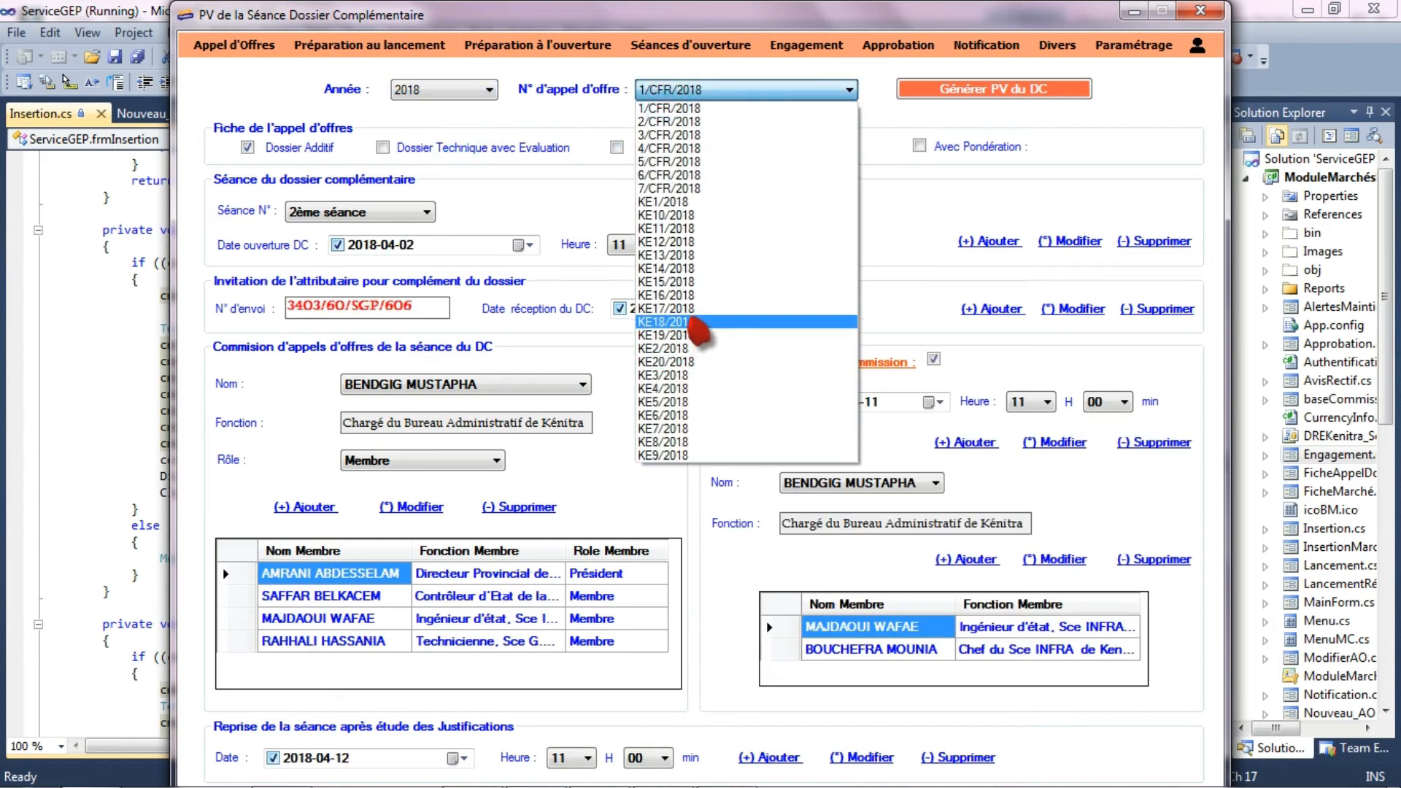
pyautogui.click(694, 362)
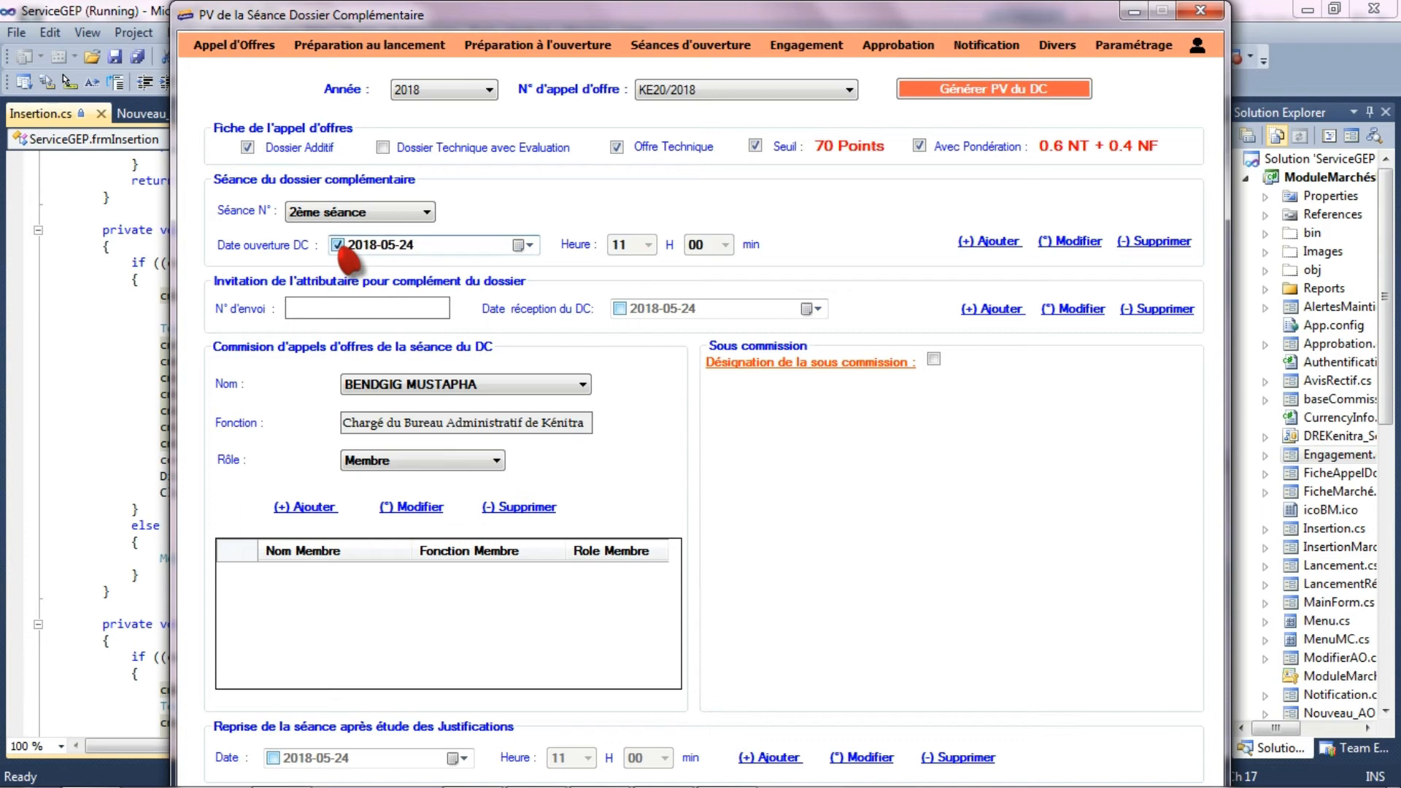
# - Add the second session for opening the complementary file, dated 2018-04-17 at 11:00
pyautogui.click(527, 246)
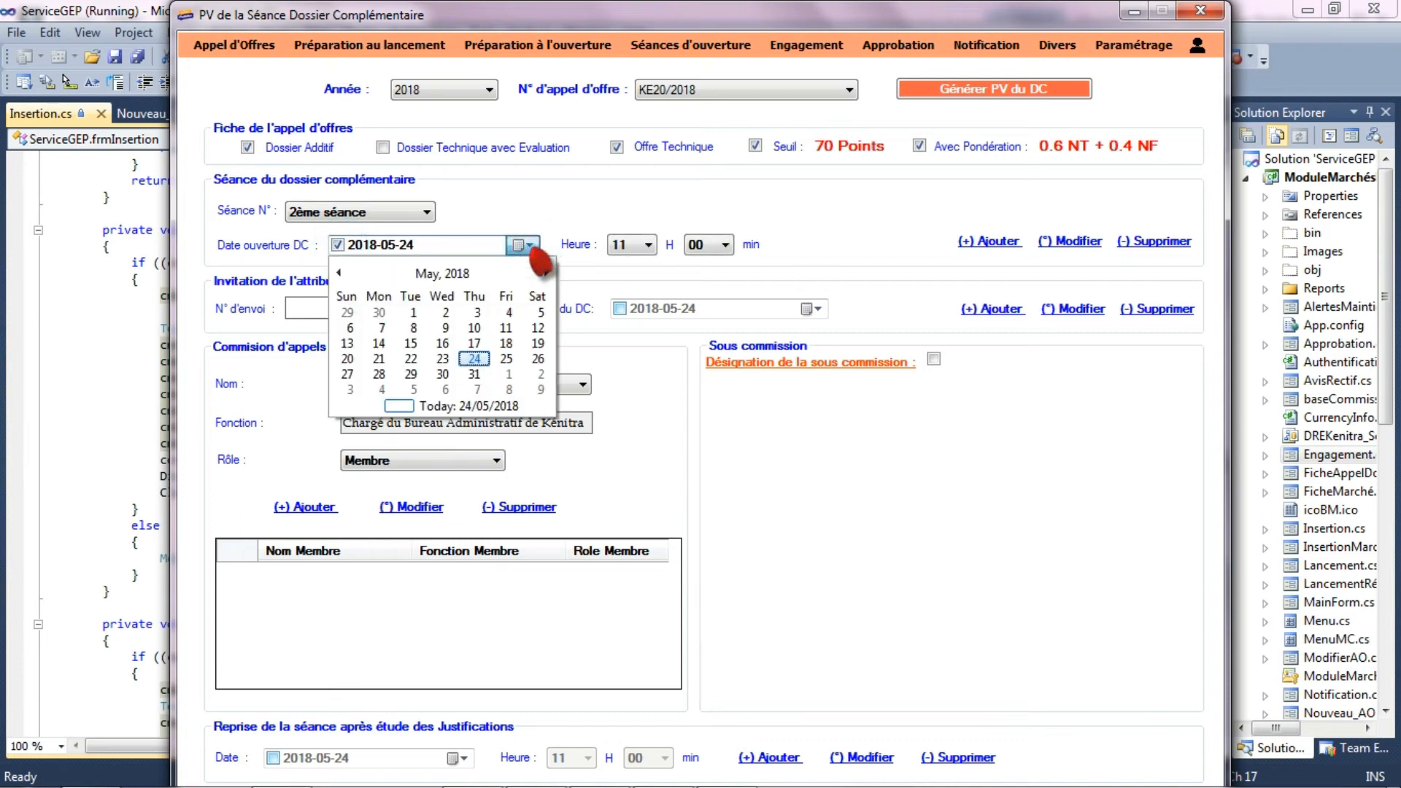
pyautogui.click(339, 272)
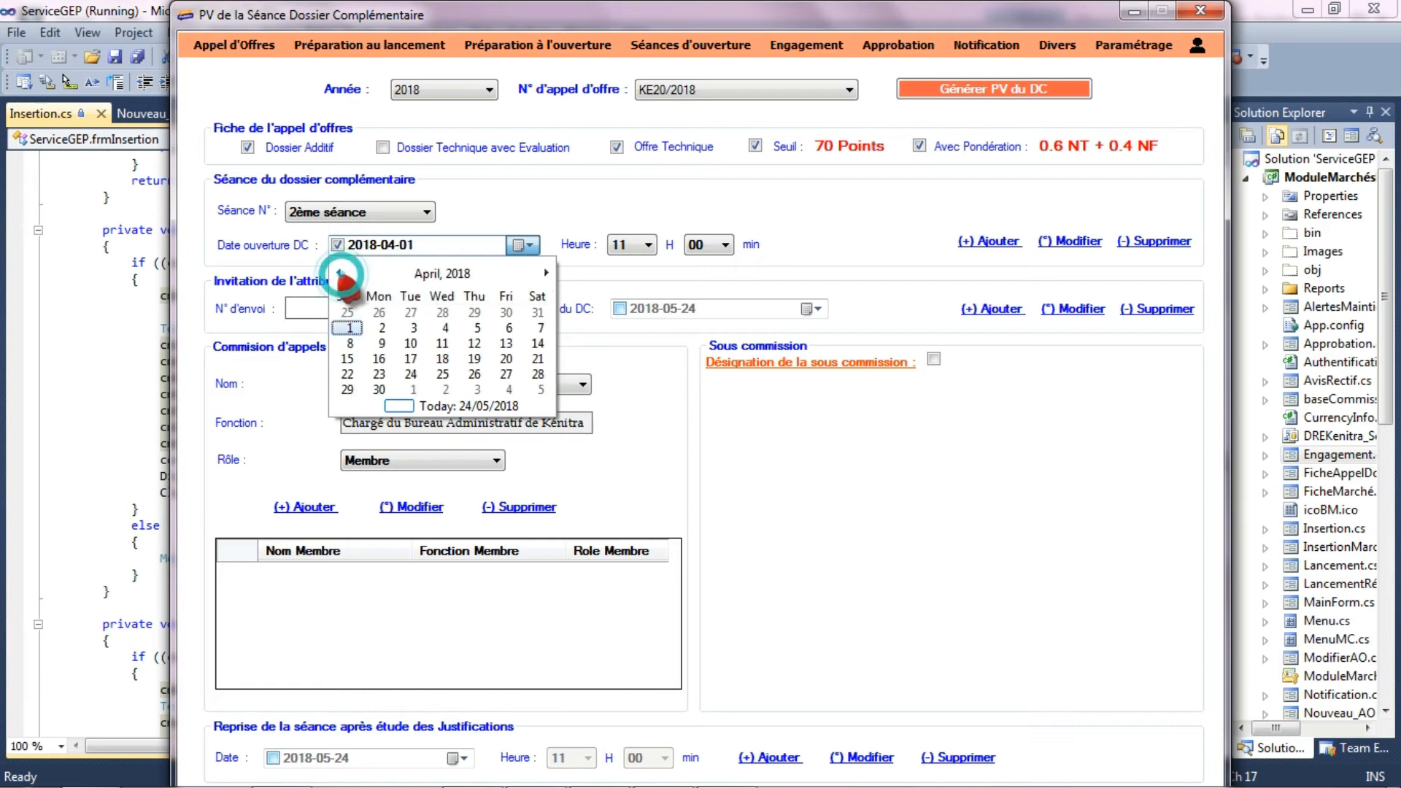
pyautogui.click(411, 360)
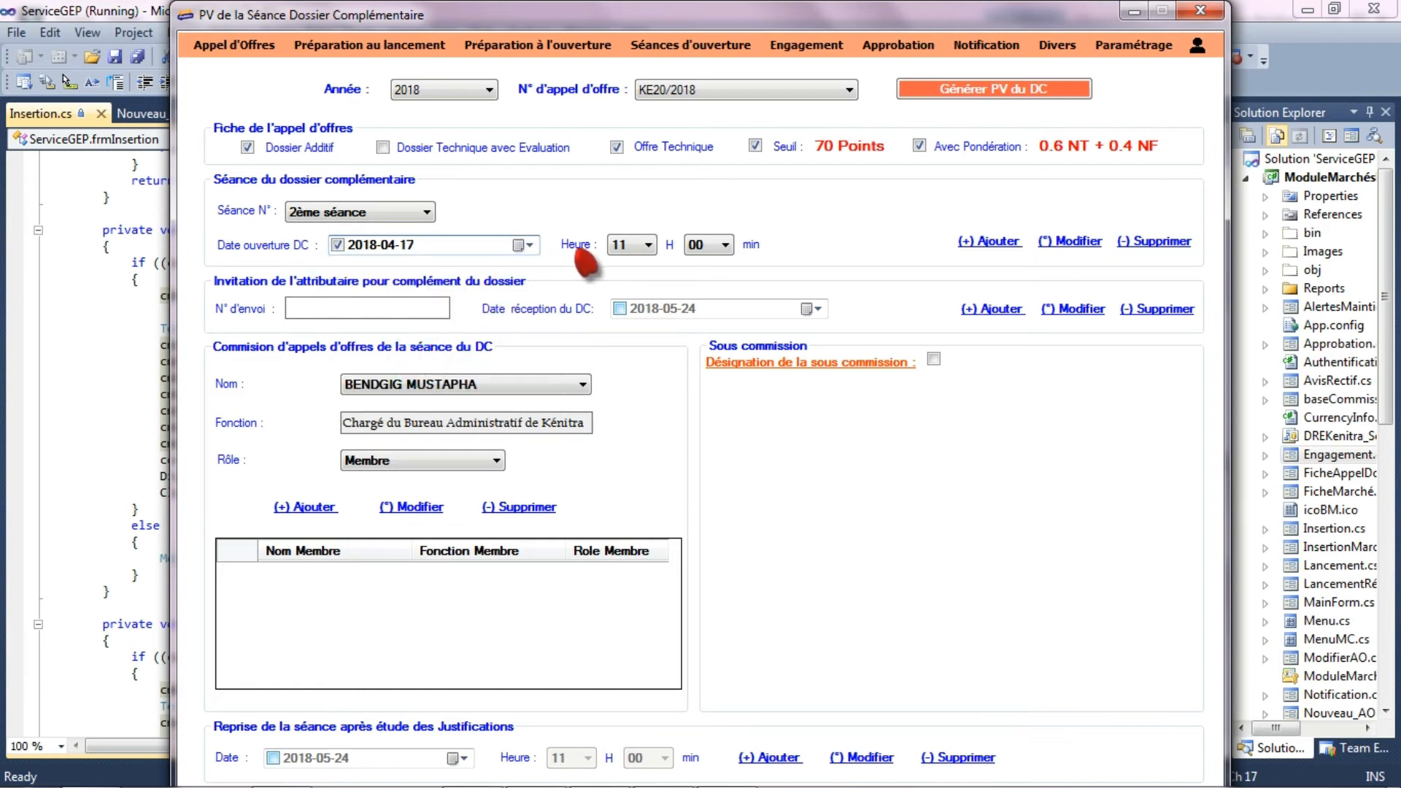
pyautogui.click(988, 241)
pyautogui.click(836, 475)
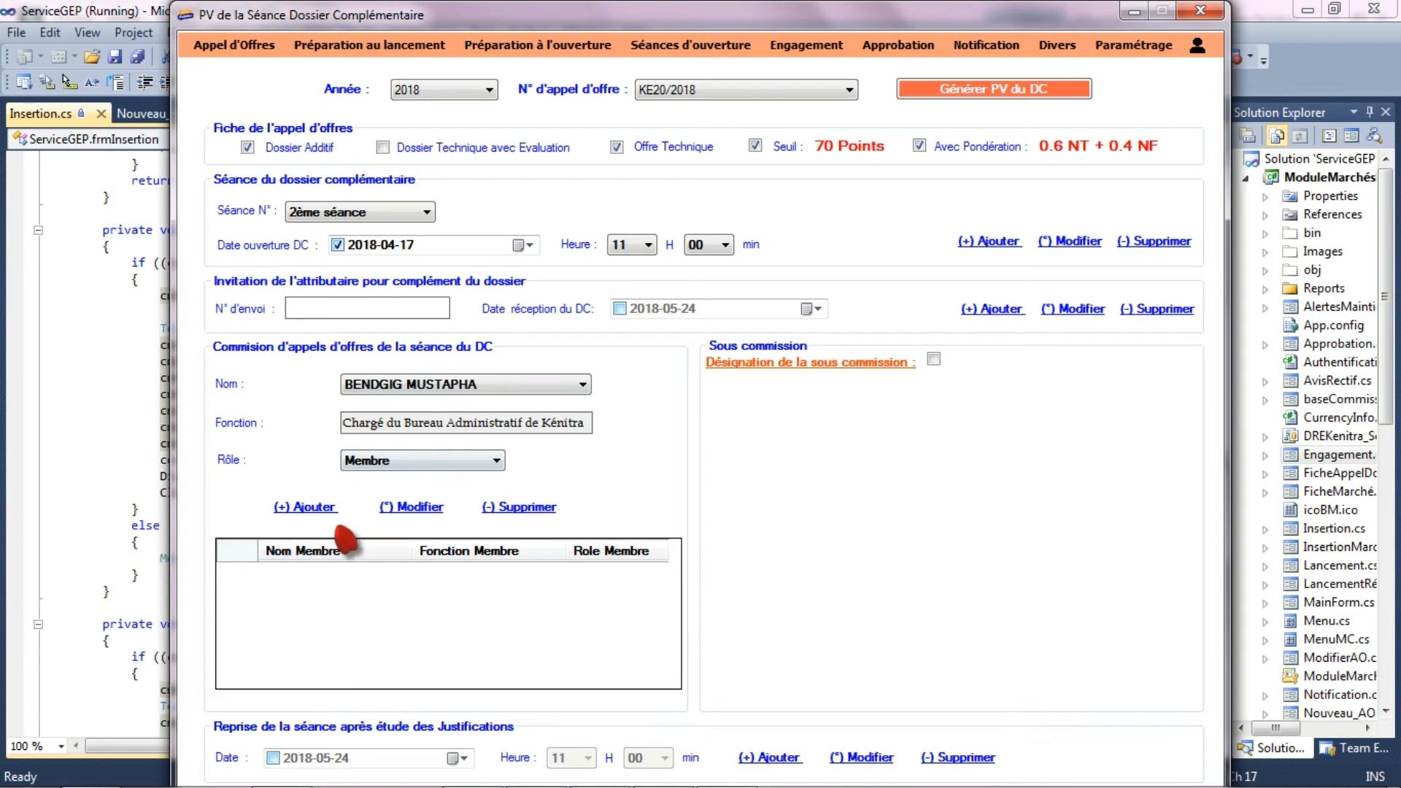
# - Add the G.E.P. service head of Kenitra to the complementary file session's commission with the role Membre
pyautogui.click(420, 384)
pyautogui.click(460, 496)
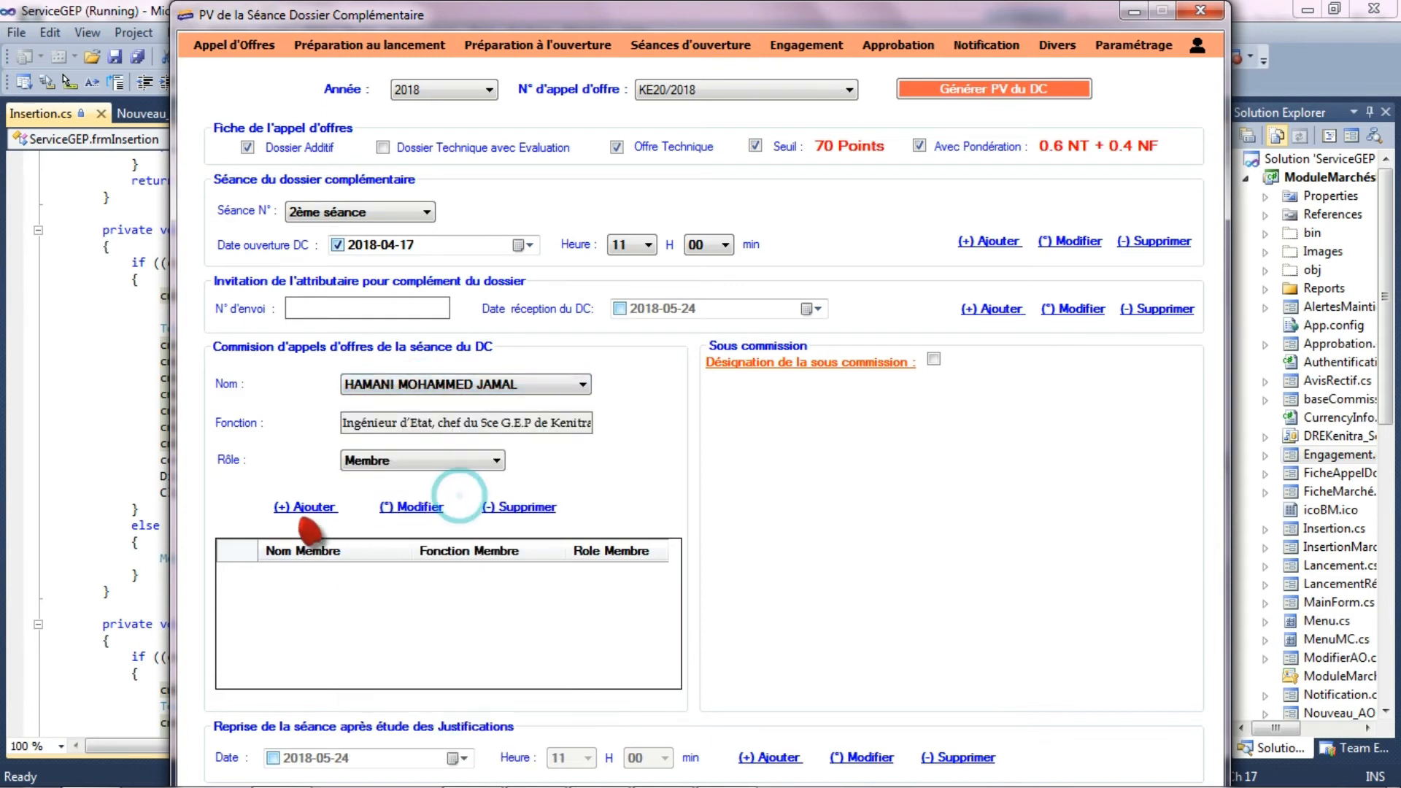
pyautogui.click(298, 507)
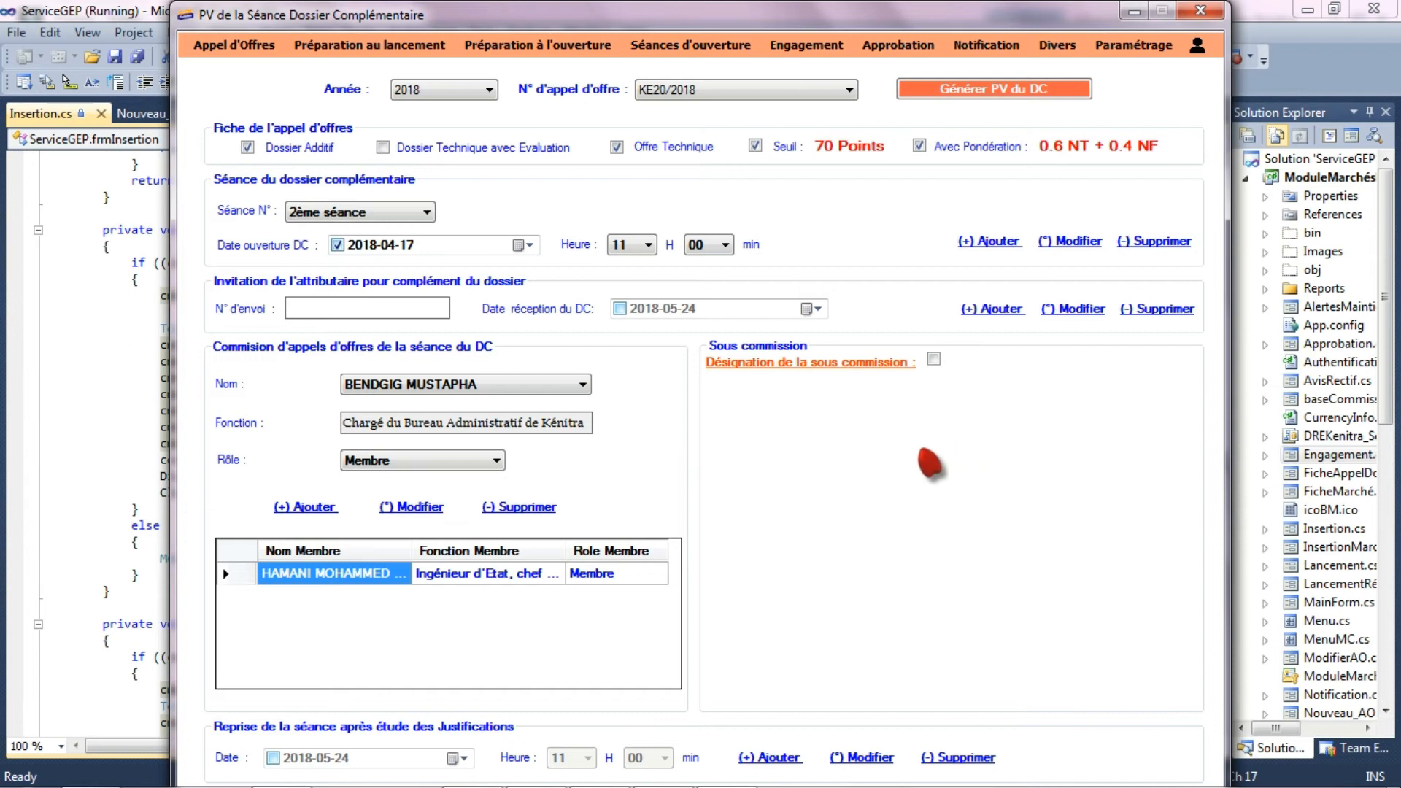
# - Reopen the resumed evaluation session for tender KE20/2018 of 2018 and check its current status
pyautogui.click(691, 46)
pyautogui.click(768, 116)
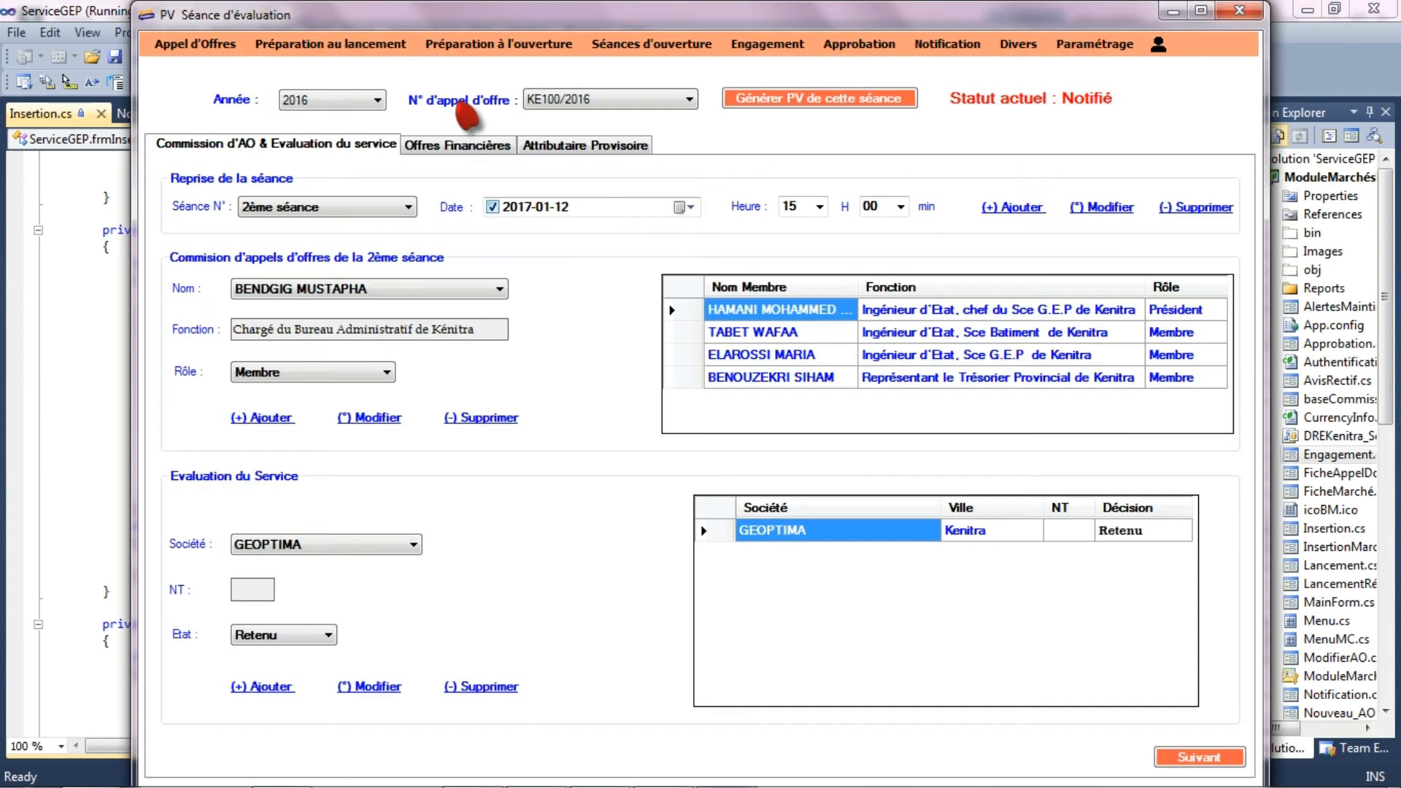
pyautogui.click(372, 101)
pyautogui.click(343, 146)
pyautogui.click(623, 101)
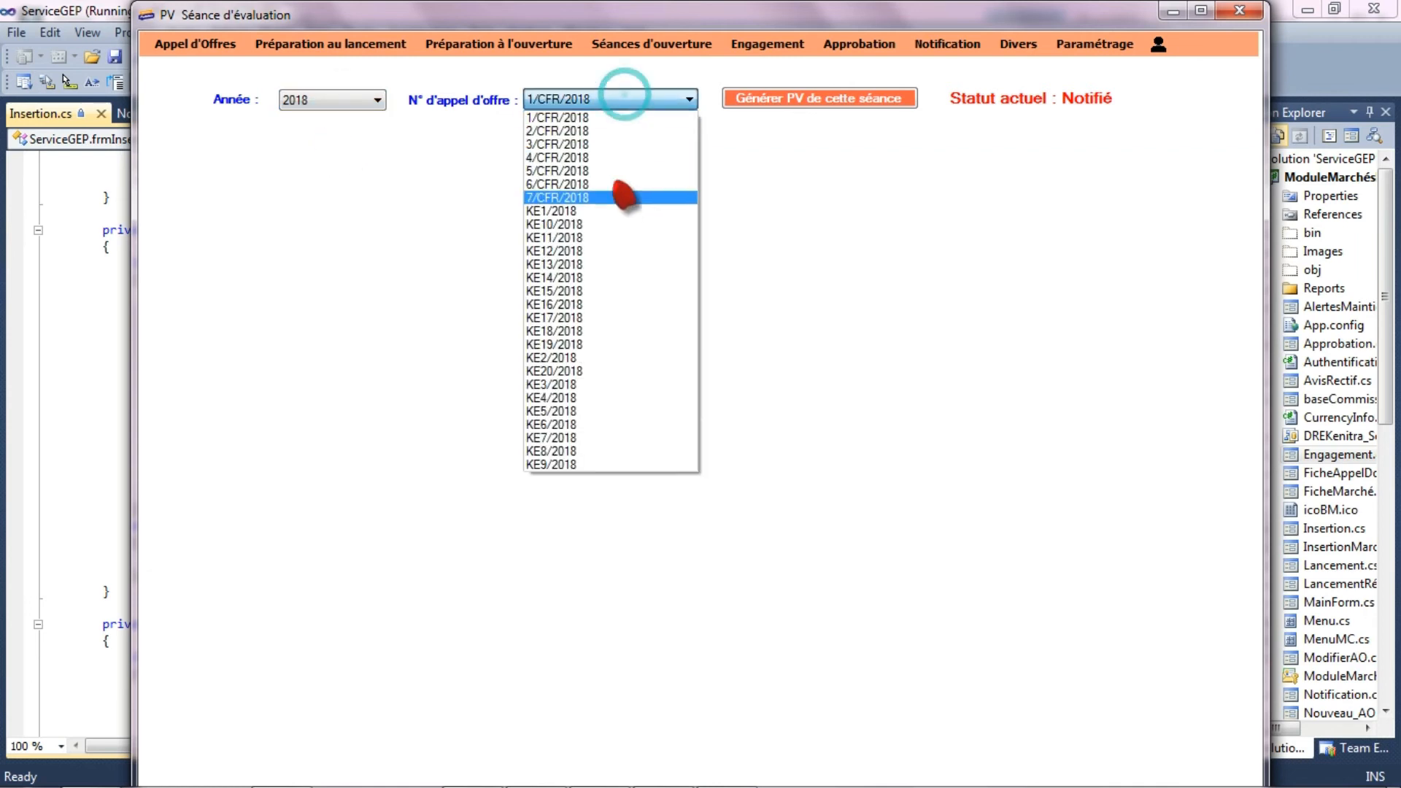
pyautogui.click(620, 370)
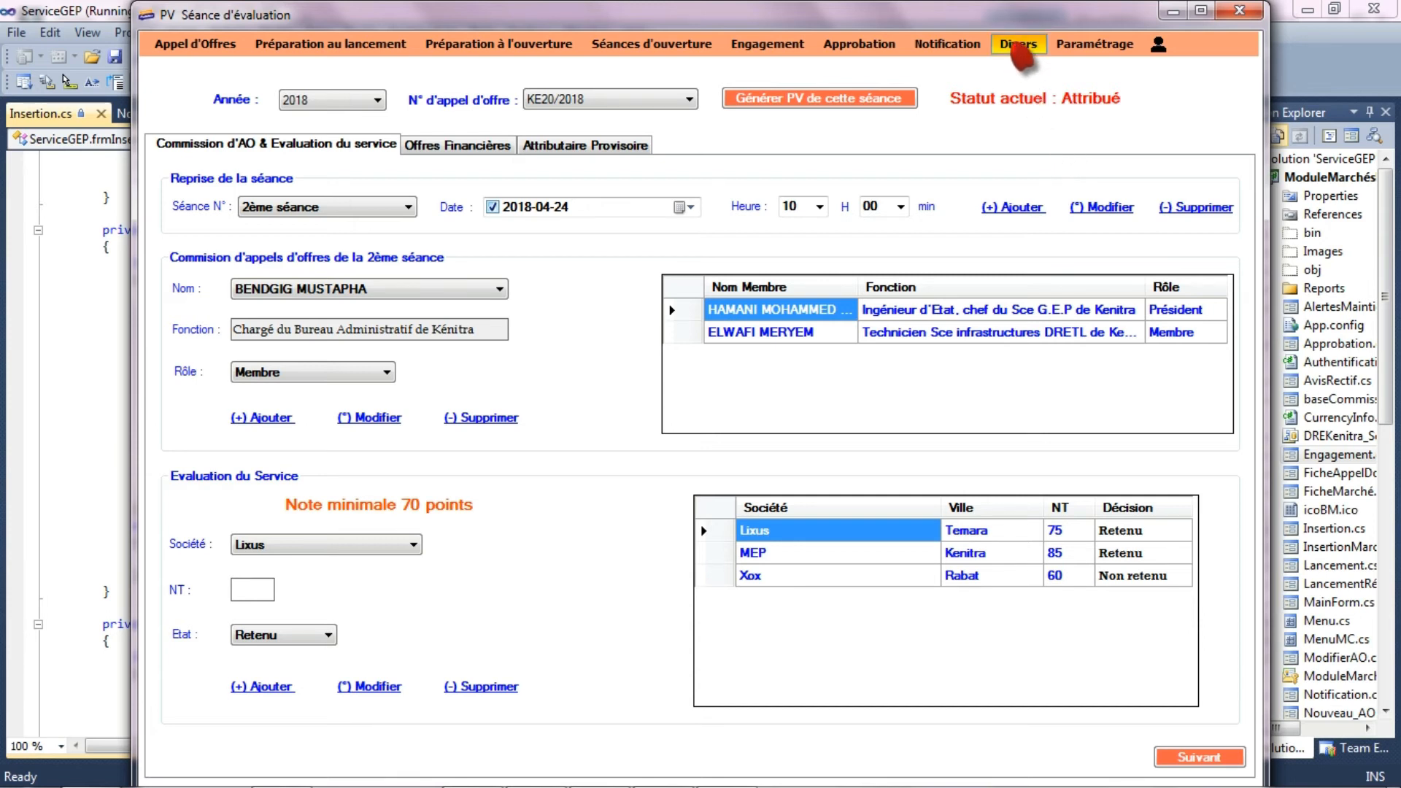
# - Open the contract sheet (Fiche Marché) and filter it to tender KE20/2018 of the year 2018
pyautogui.click(1022, 44)
pyautogui.click(1051, 67)
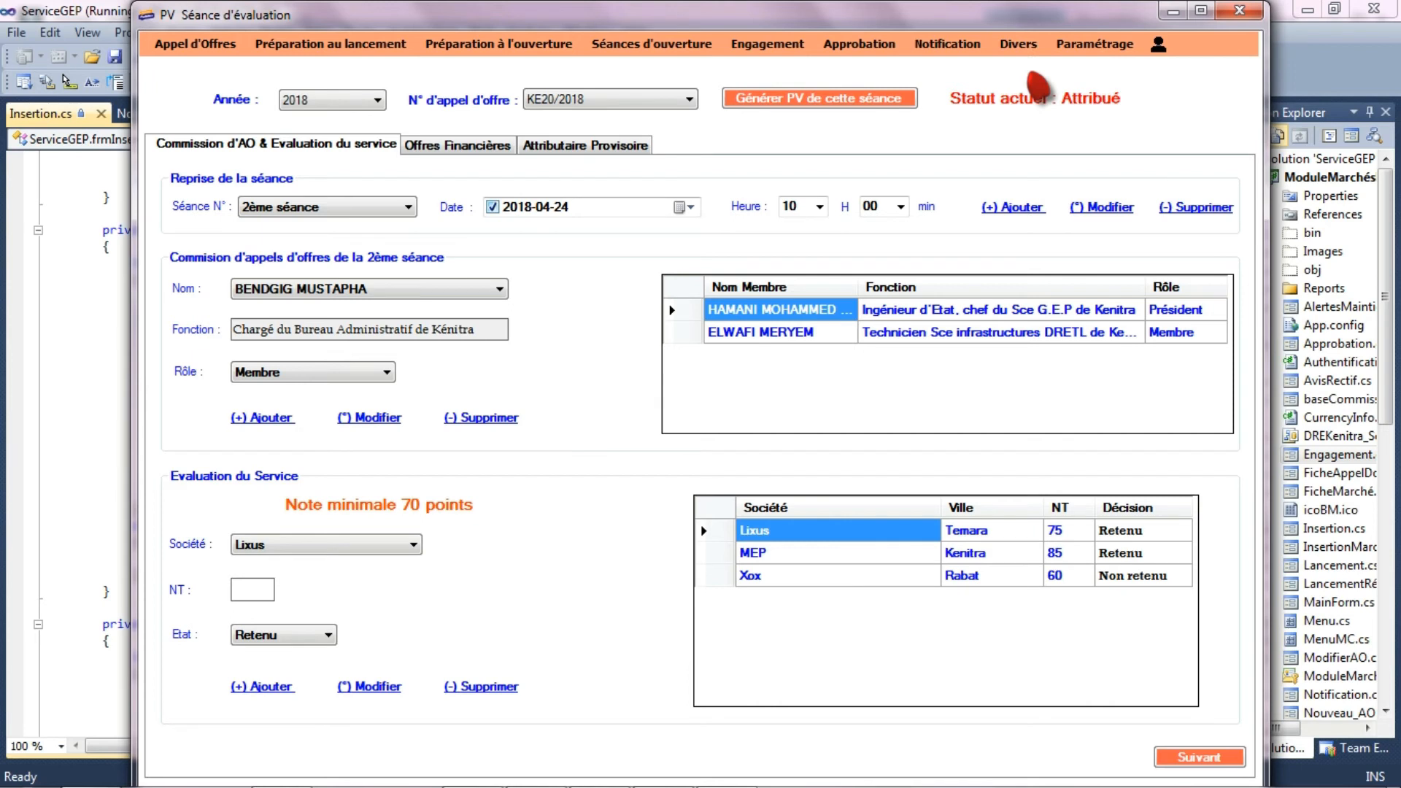
pyautogui.click(496, 106)
pyautogui.click(480, 131)
pyautogui.click(739, 105)
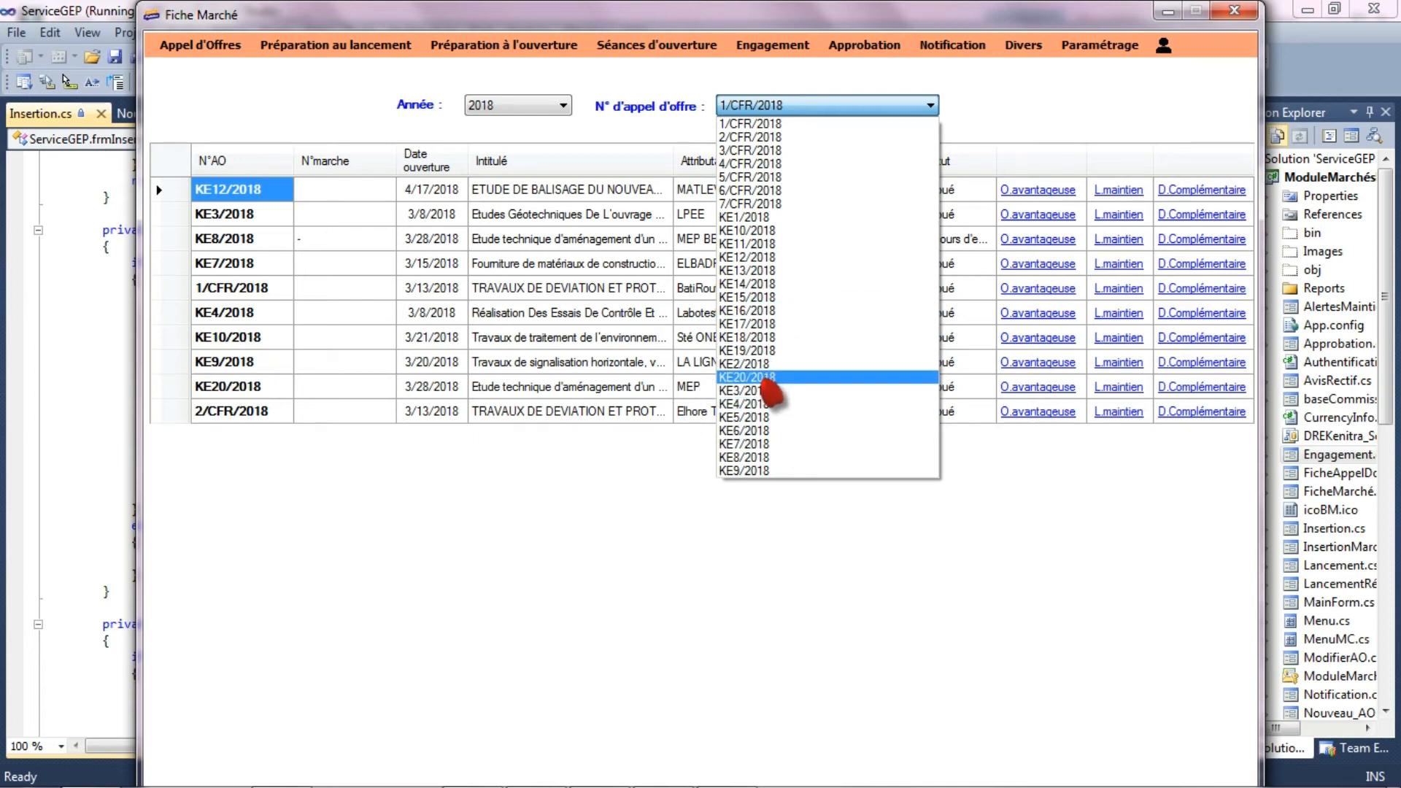
pyautogui.click(770, 377)
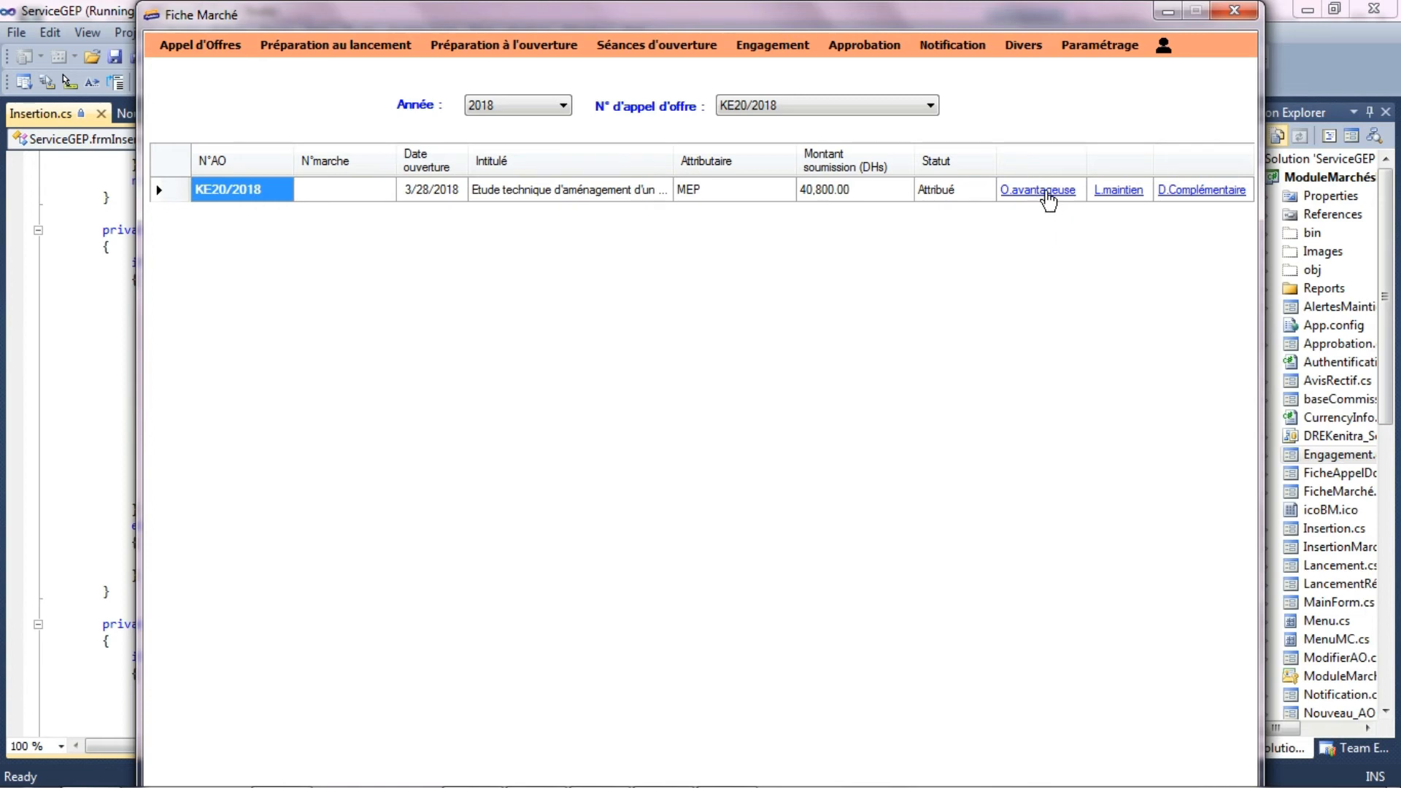
# - Generate the advantageous offer letter for tender KE20/2018, review its offer amount, and close the document
pyautogui.click(1047, 191)
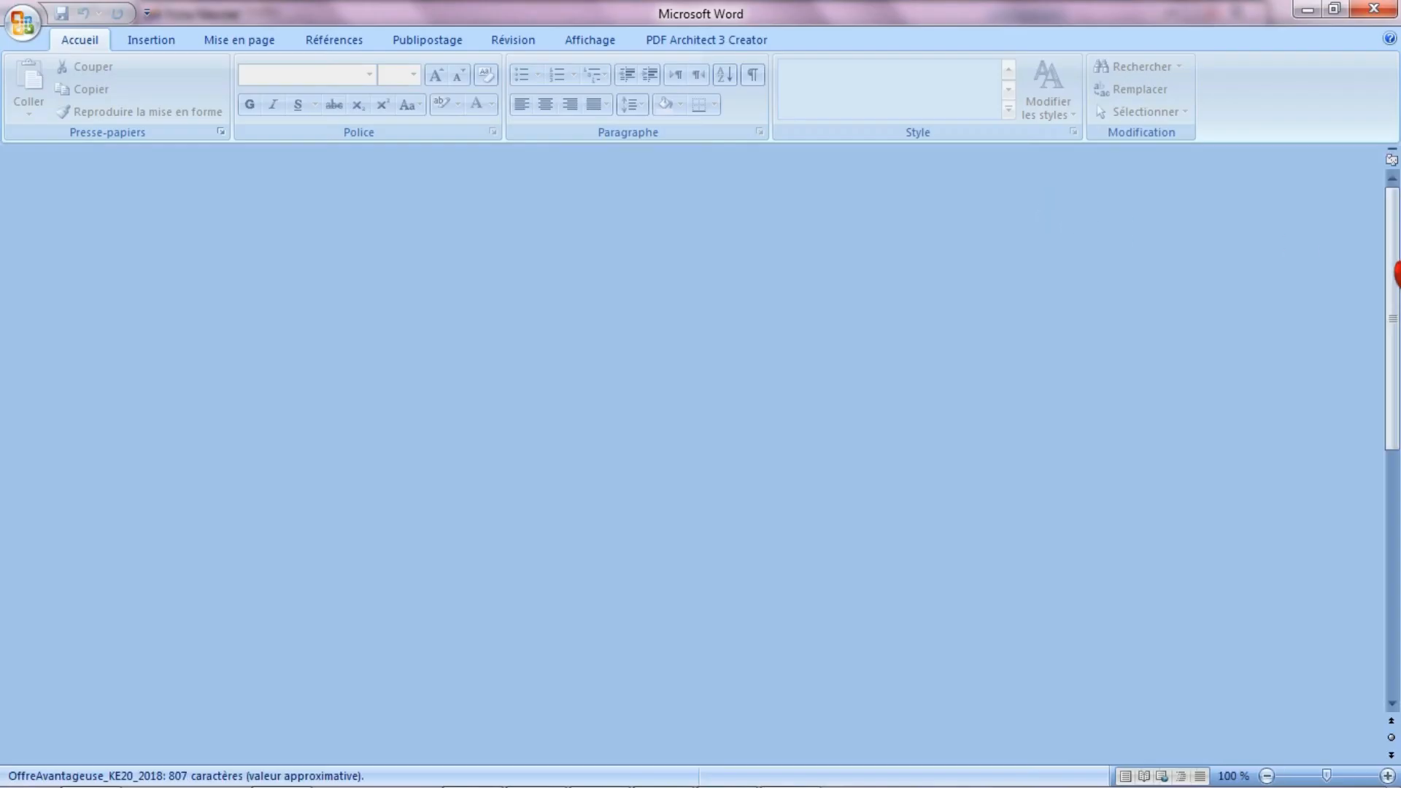
pyautogui.scroll(-6, 693, 437)
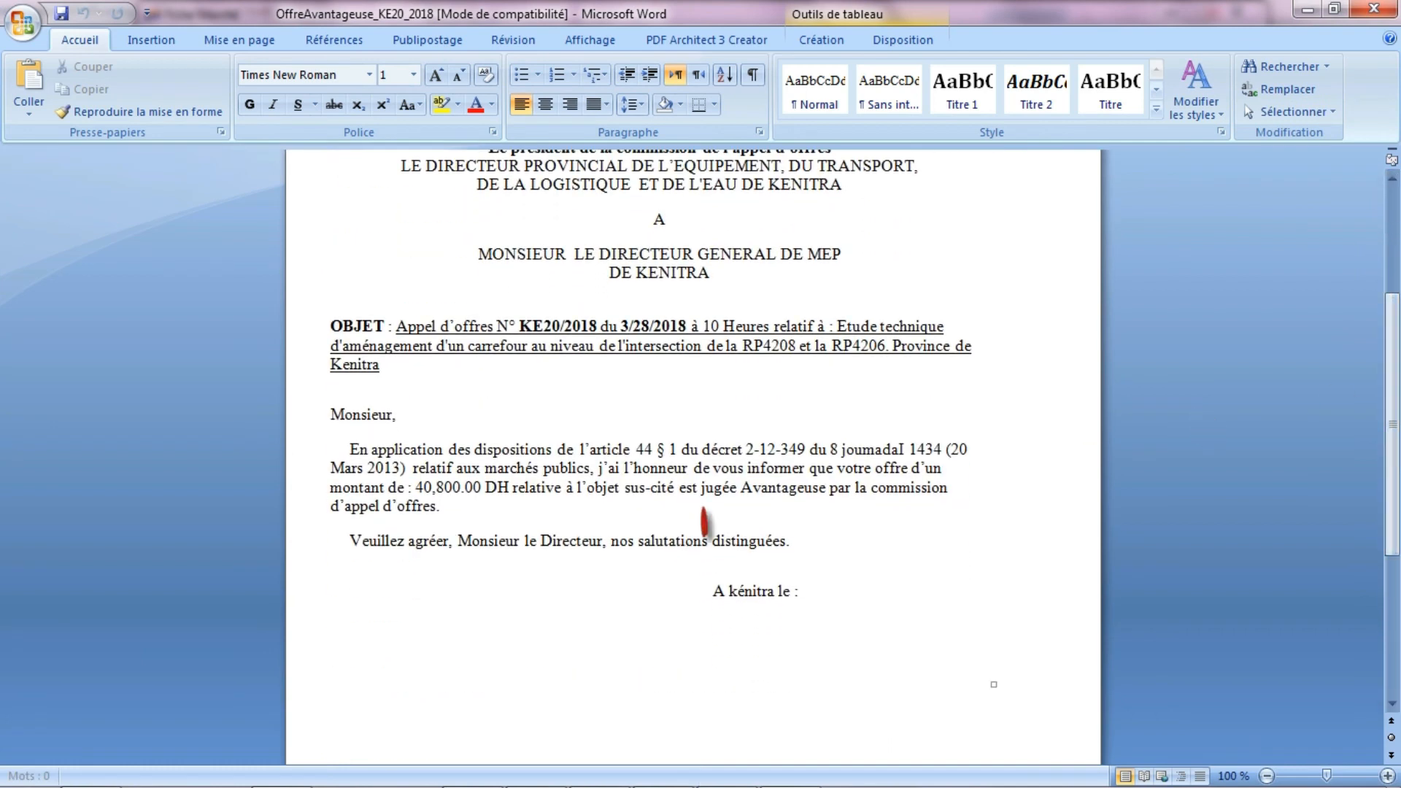
pyautogui.moveTo(411, 490); pyautogui.dragTo(413, 467)
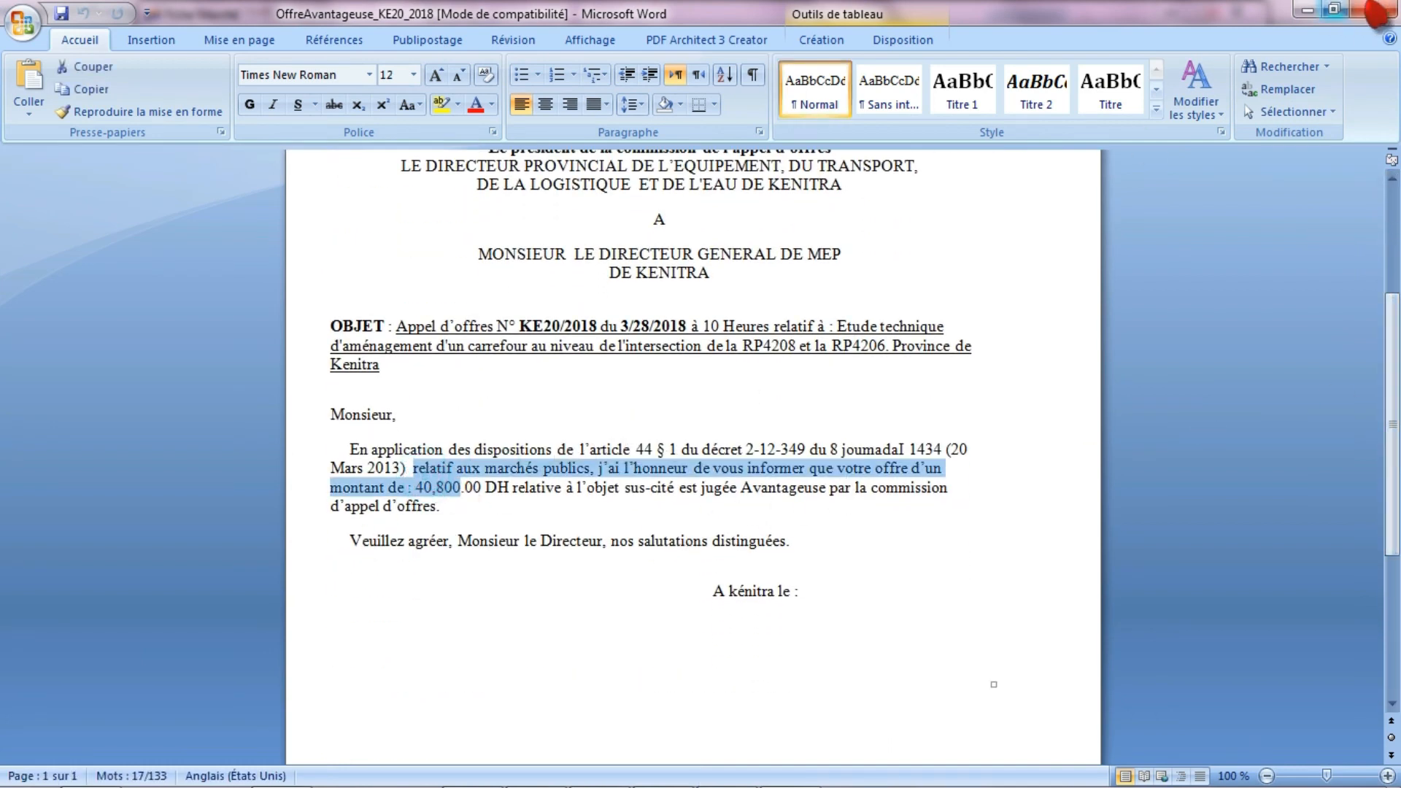
pyautogui.click(1374, 8)
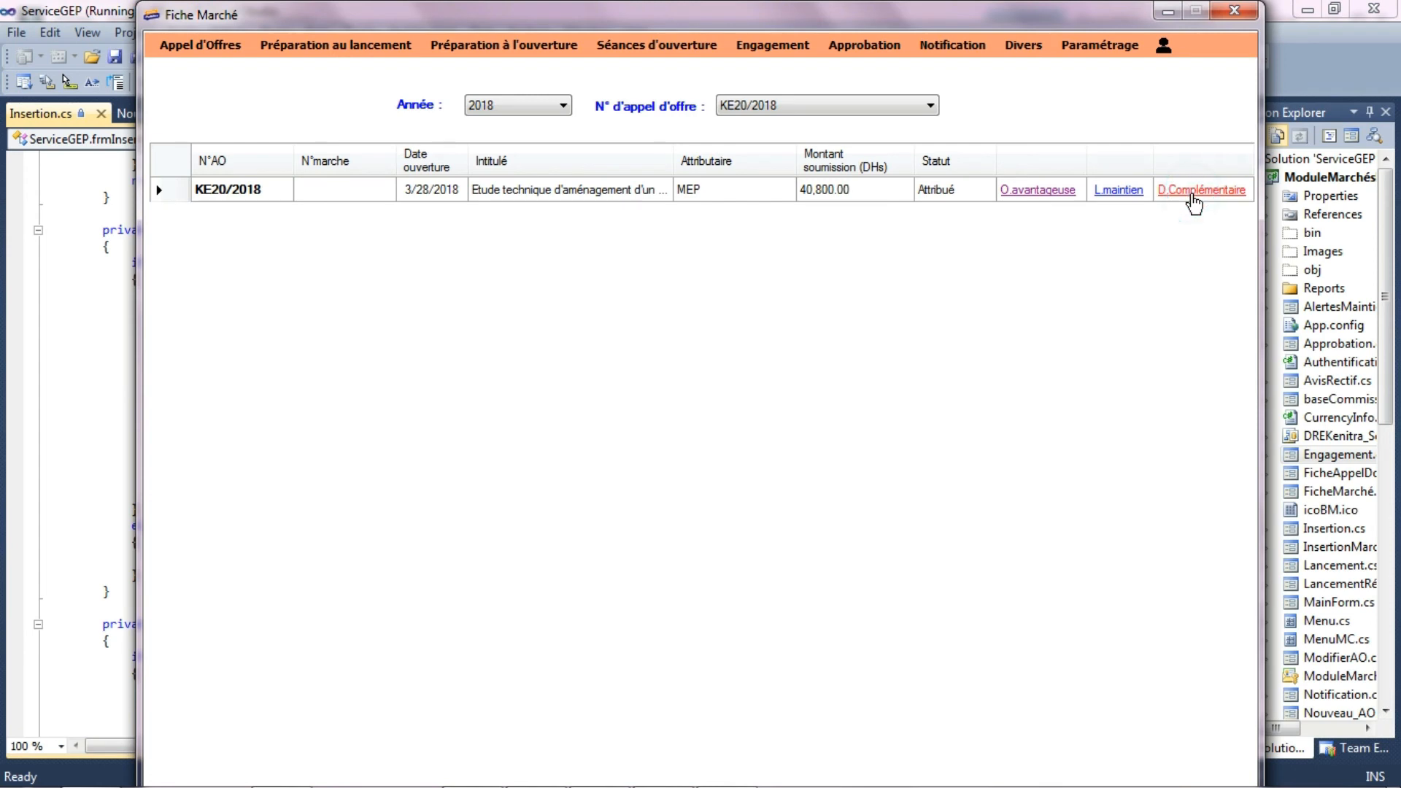
# - Generate the complementary file letter for tender KE20/2018, review it, and close the document
pyautogui.click(1191, 193)
pyautogui.moveTo(1393, 242); pyautogui.dragTo(1393, 280)
pyautogui.click(1374, 8)
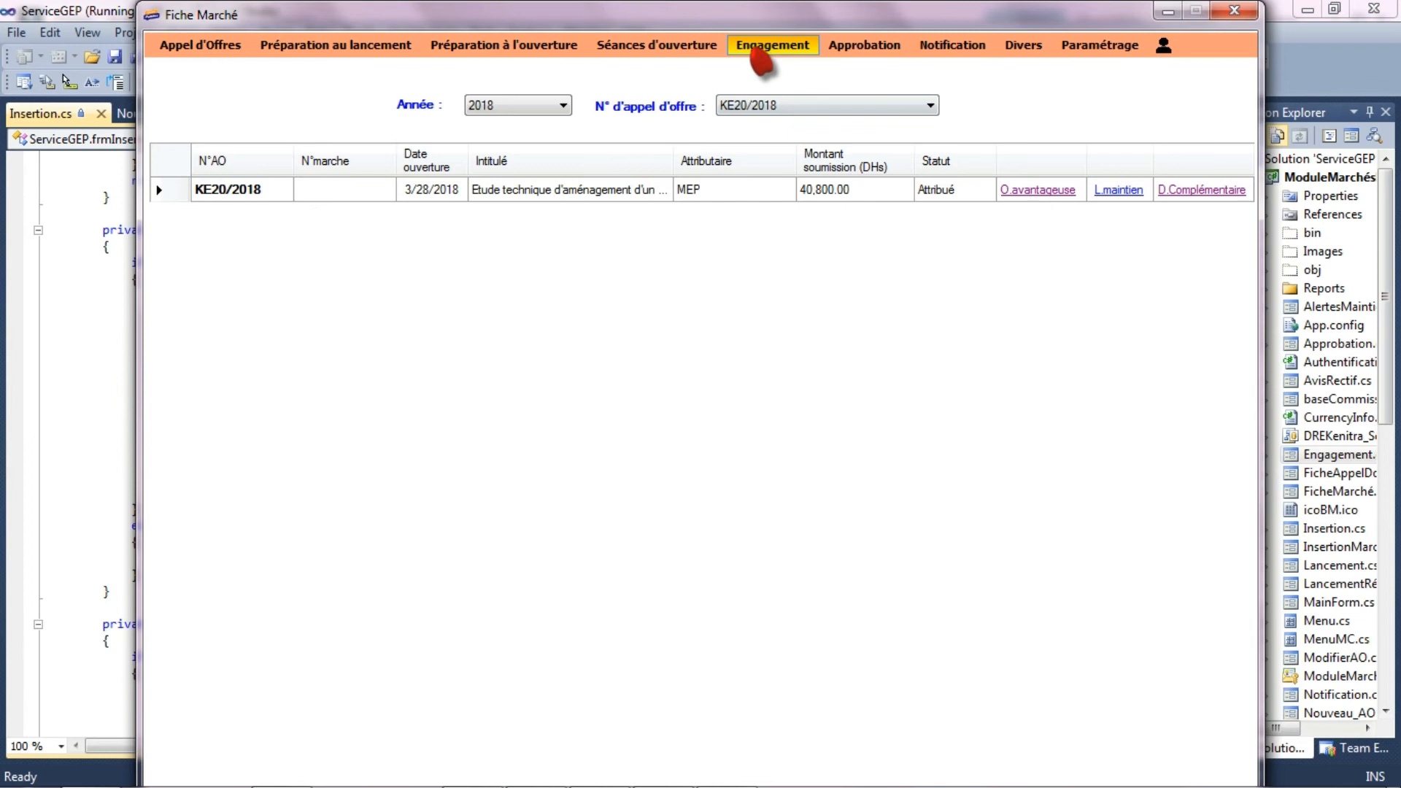
# - Open the contract data form (Données Marché) and select tender KE20/2018 for the year 2018
pyautogui.click(760, 45)
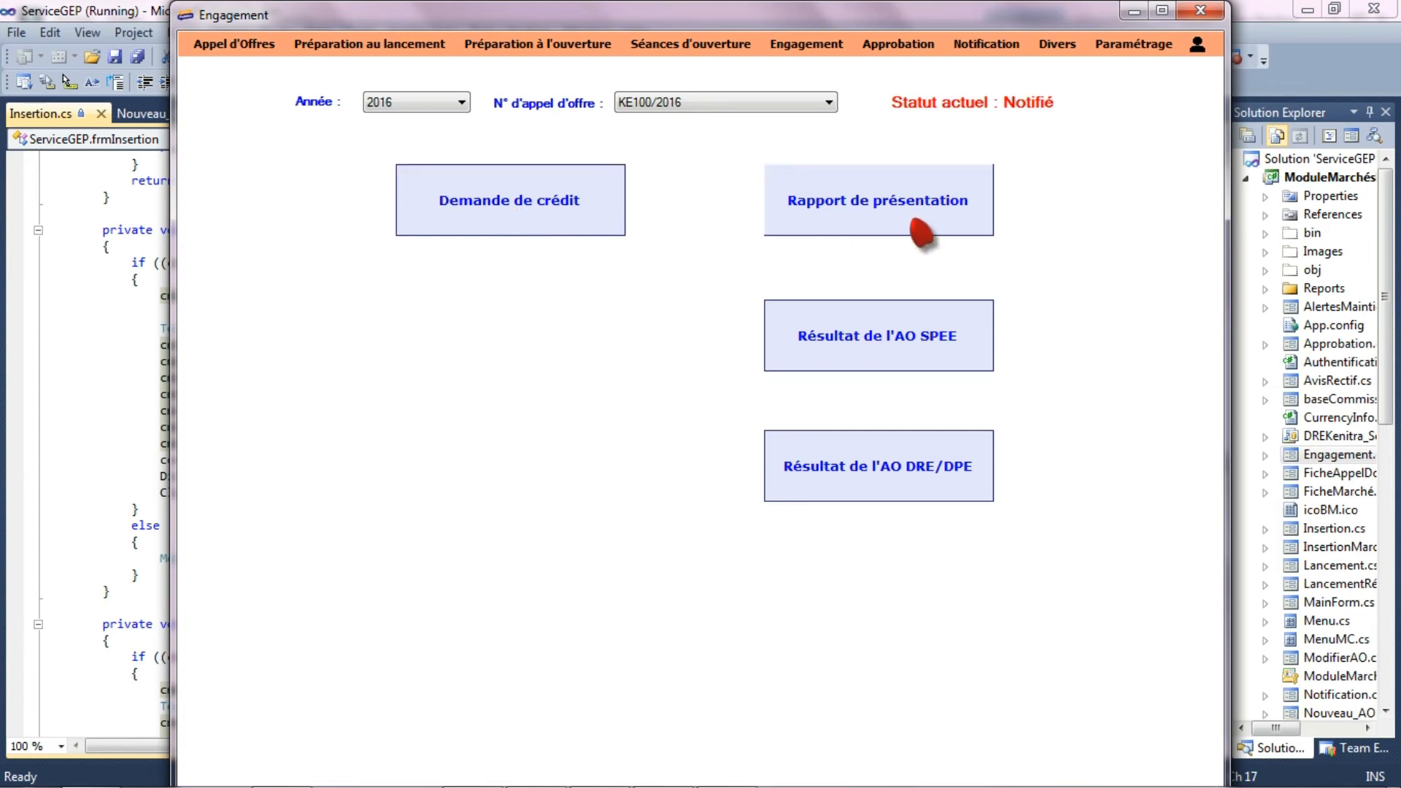
pyautogui.click(233, 44)
pyautogui.click(270, 155)
pyautogui.click(437, 99)
pyautogui.click(438, 139)
pyautogui.click(679, 101)
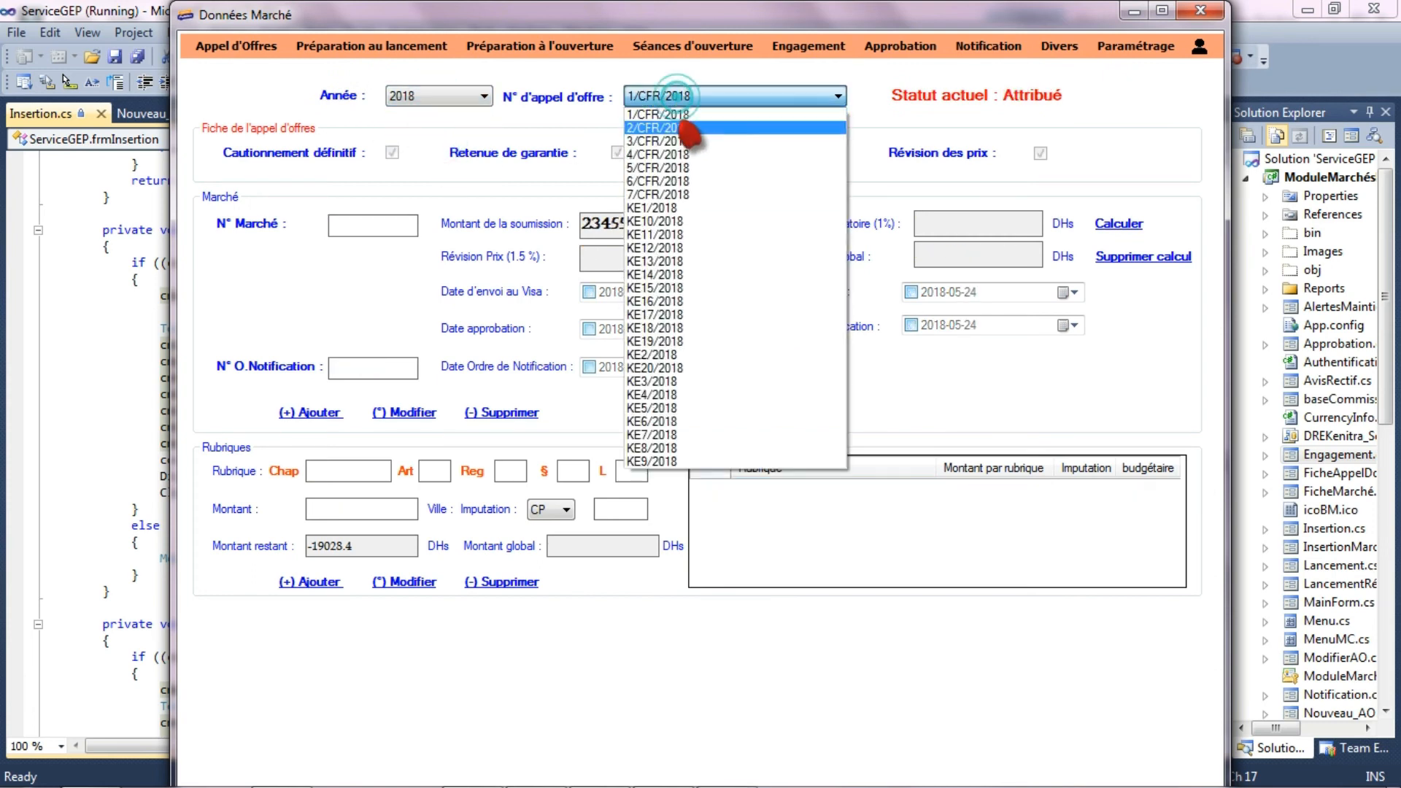
pyautogui.click(708, 369)
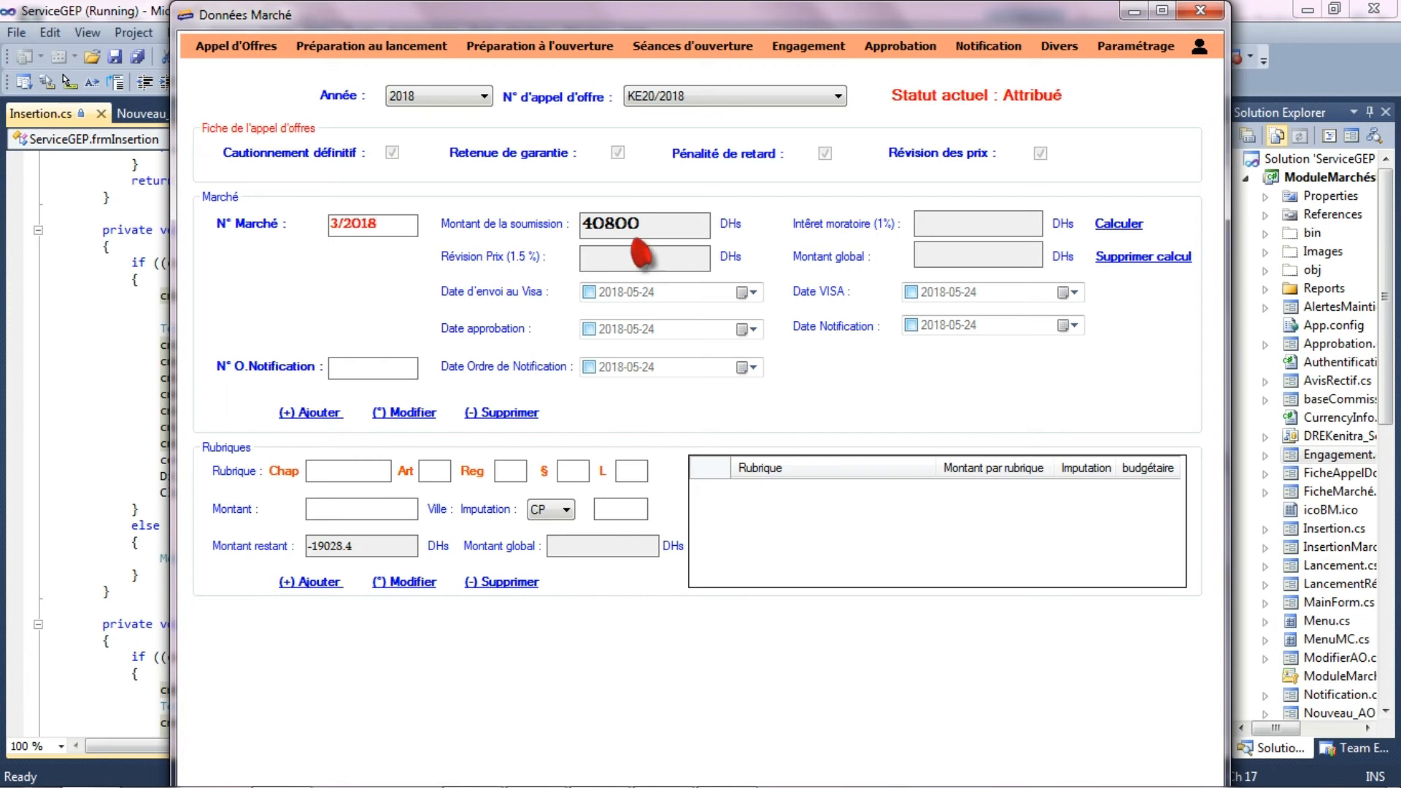
# - Calculate the price revision, late-payment interest and global amount, and add contract 3/2018
pyautogui.click(1129, 227)
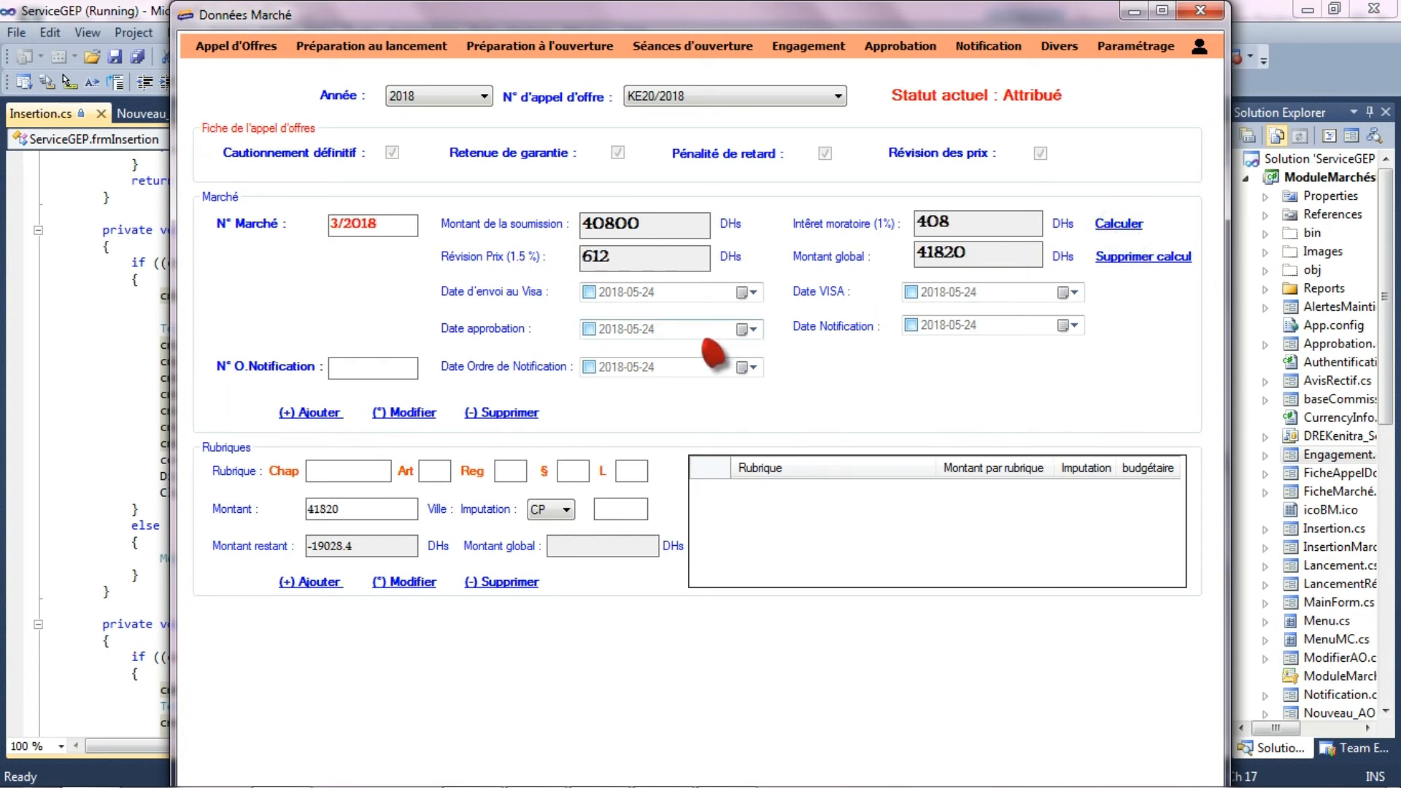
pyautogui.click(321, 413)
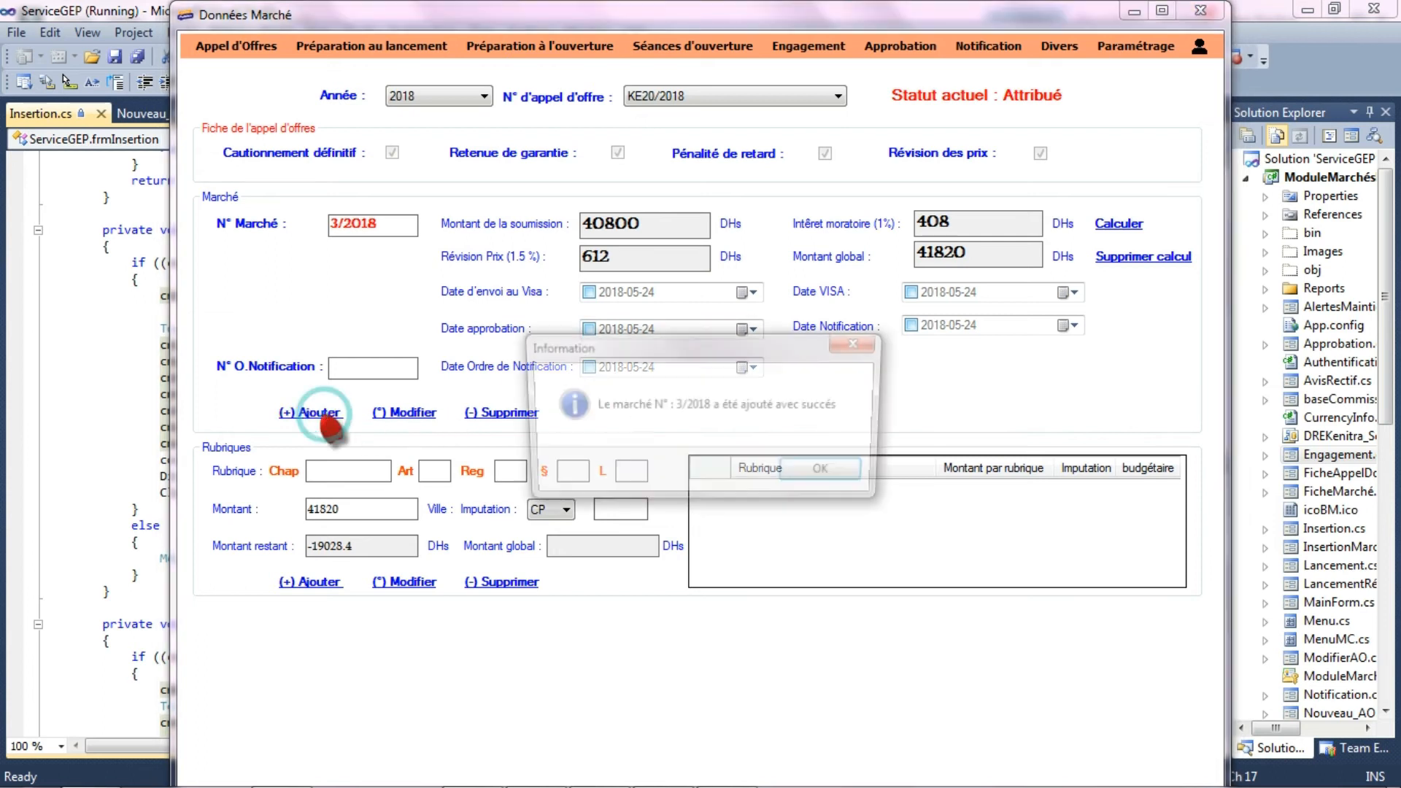
pyautogui.click(818, 471)
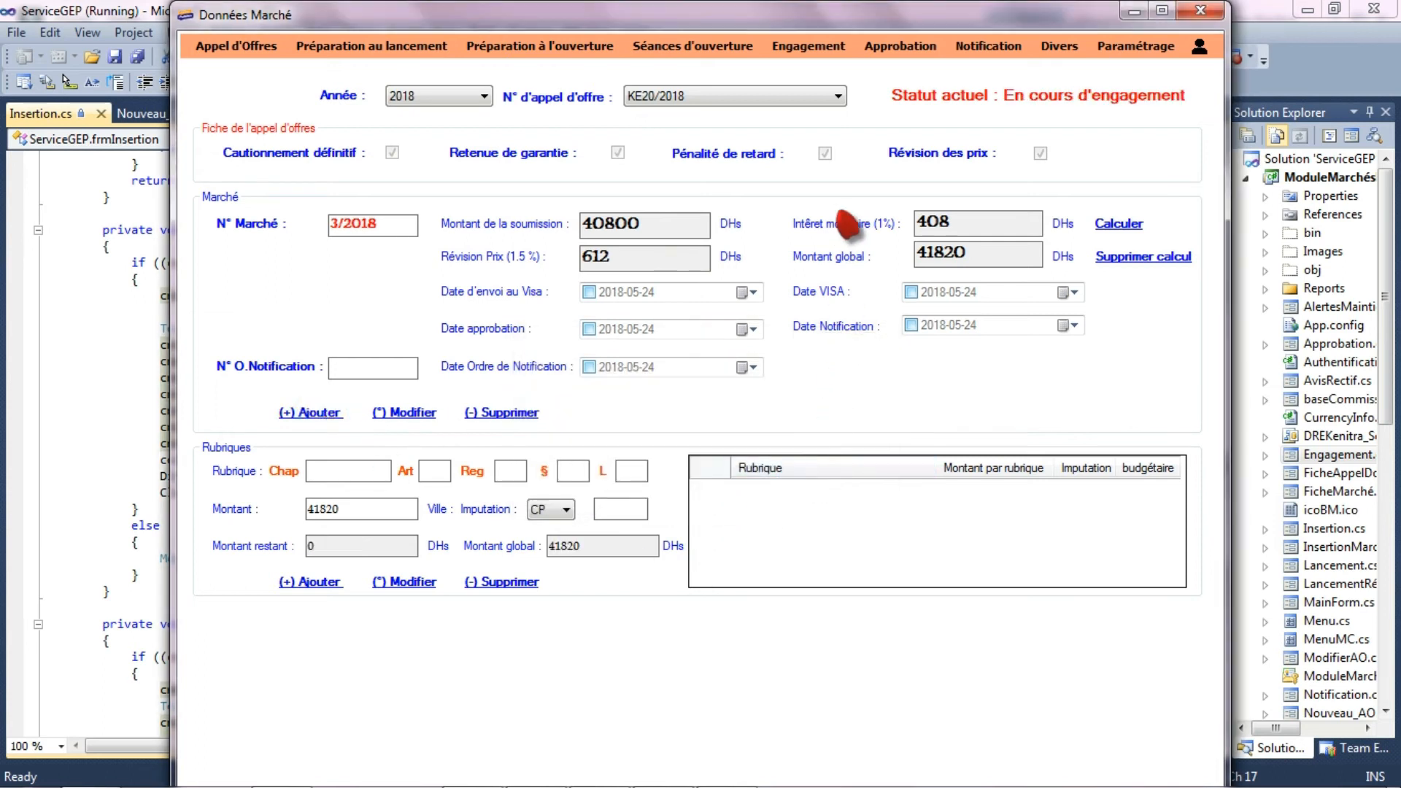
# - Open the engagement form and select tender KE20/2018 for the year 2018
pyautogui.click(809, 46)
pyautogui.click(423, 103)
pyautogui.click(403, 138)
pyautogui.click(660, 99)
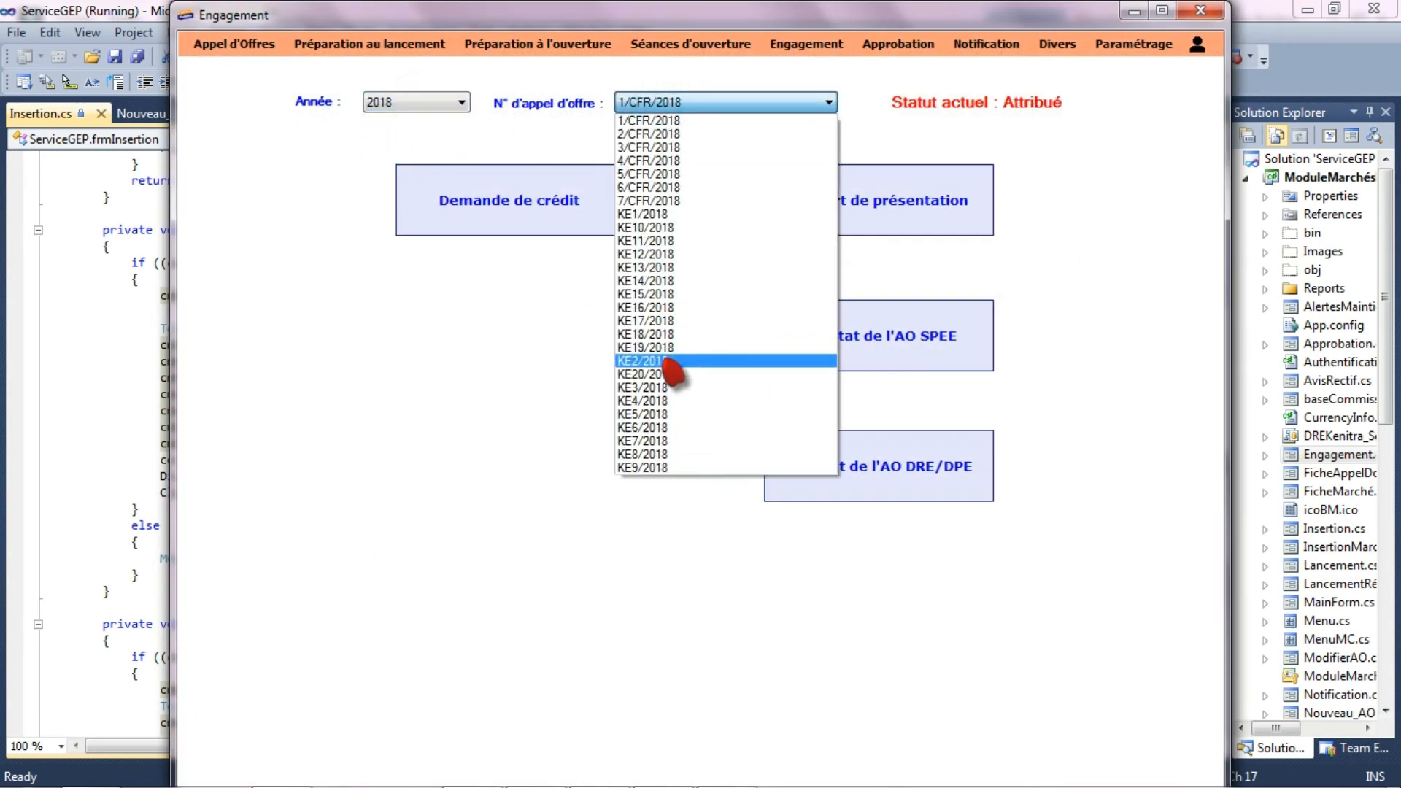
pyautogui.click(642, 373)
# - Generate and review the credit request for tender KE20/2018, and try to generate its presentation report
pyautogui.click(509, 228)
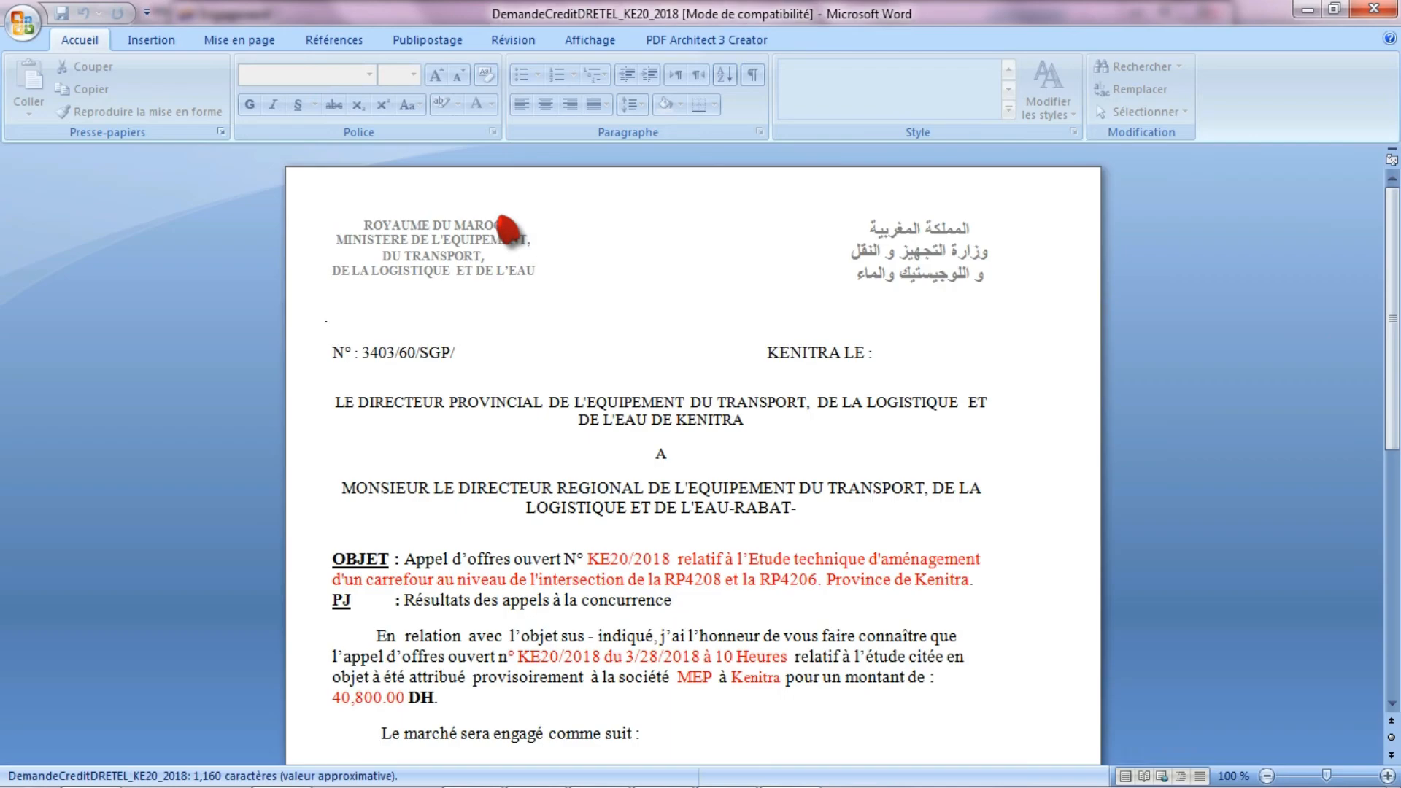
pyautogui.moveTo(1393, 234); pyautogui.dragTo(1397, 310)
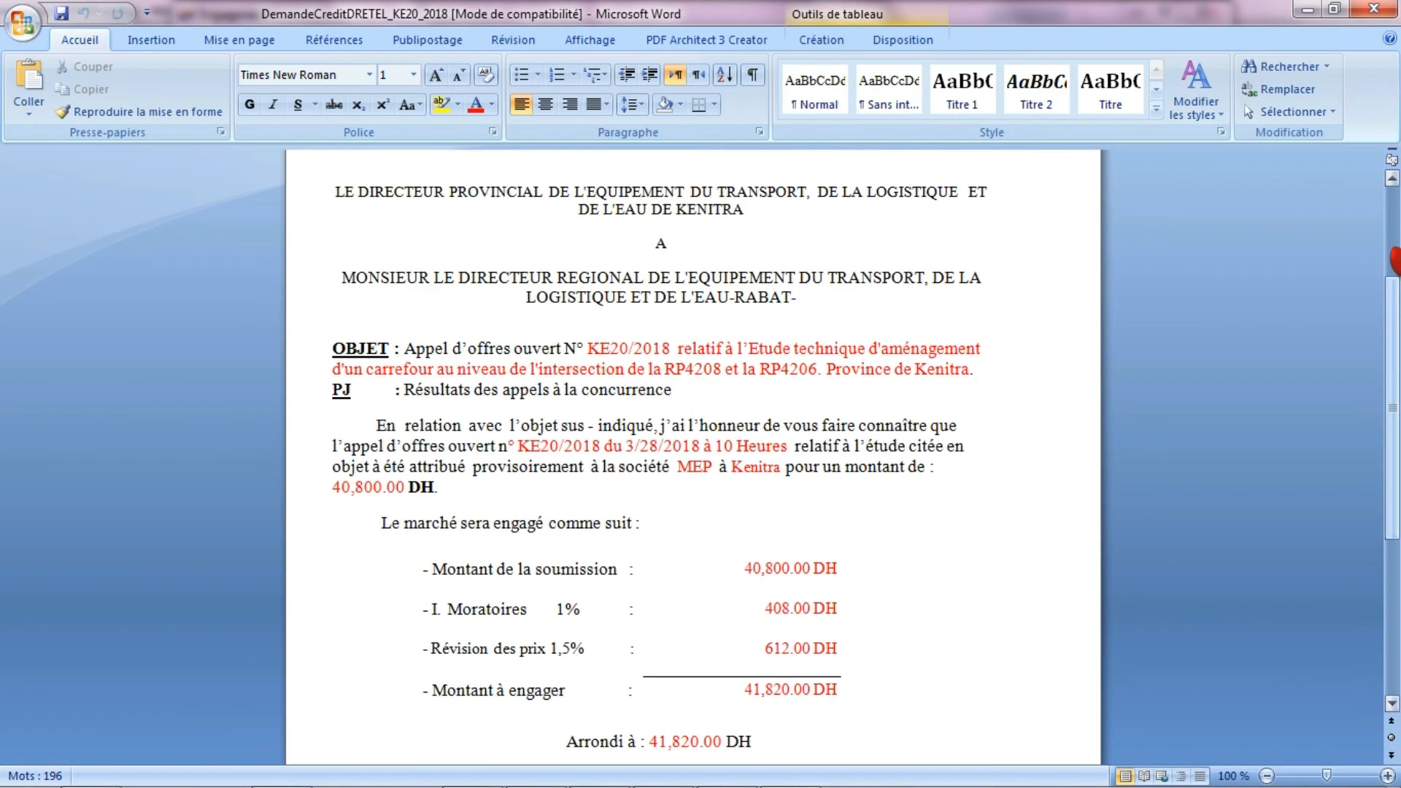
pyautogui.click(1374, 8)
pyautogui.click(897, 193)
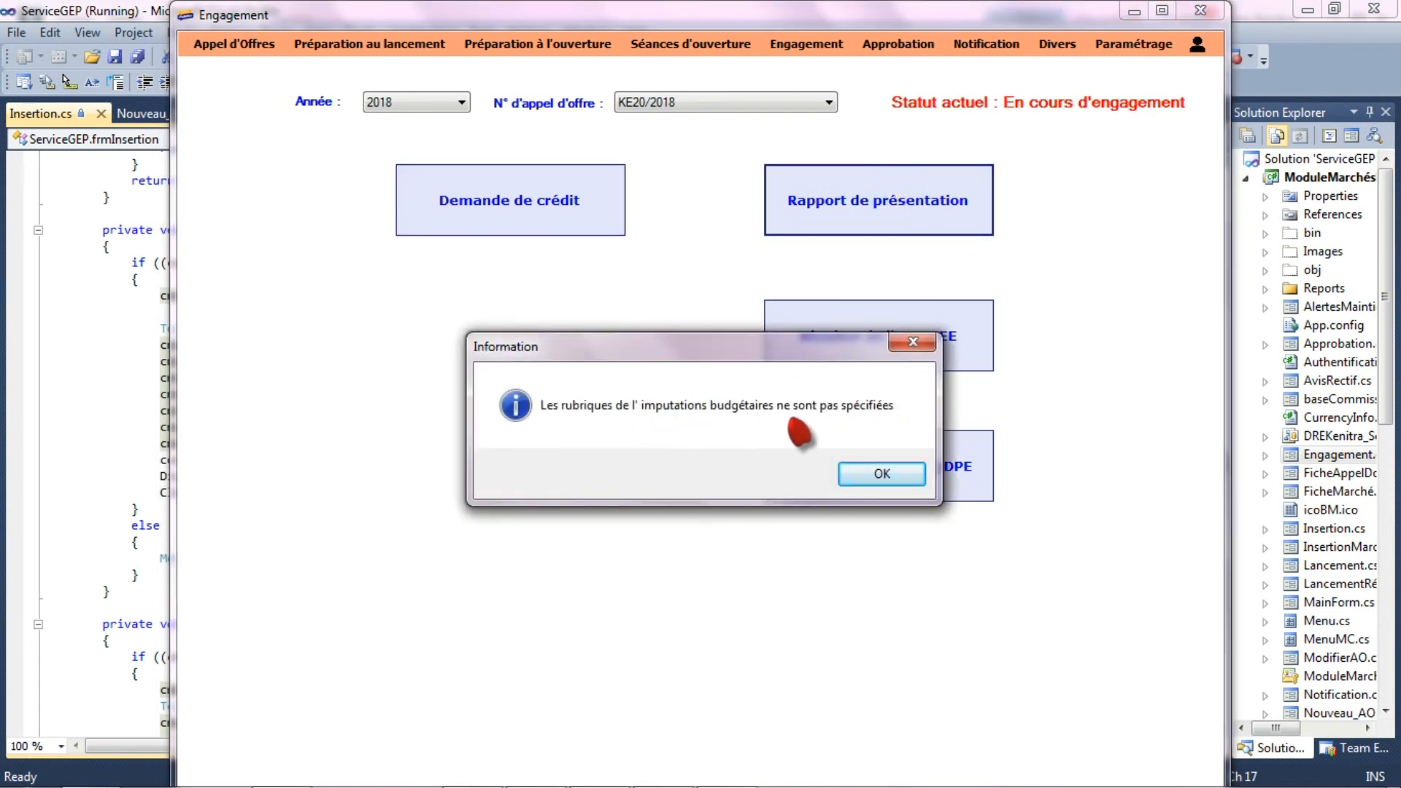
pyautogui.click(883, 471)
# - Return to the contract data form (Données Marché) and select tender KE20/2018 for the year 2018
pyautogui.click(227, 45)
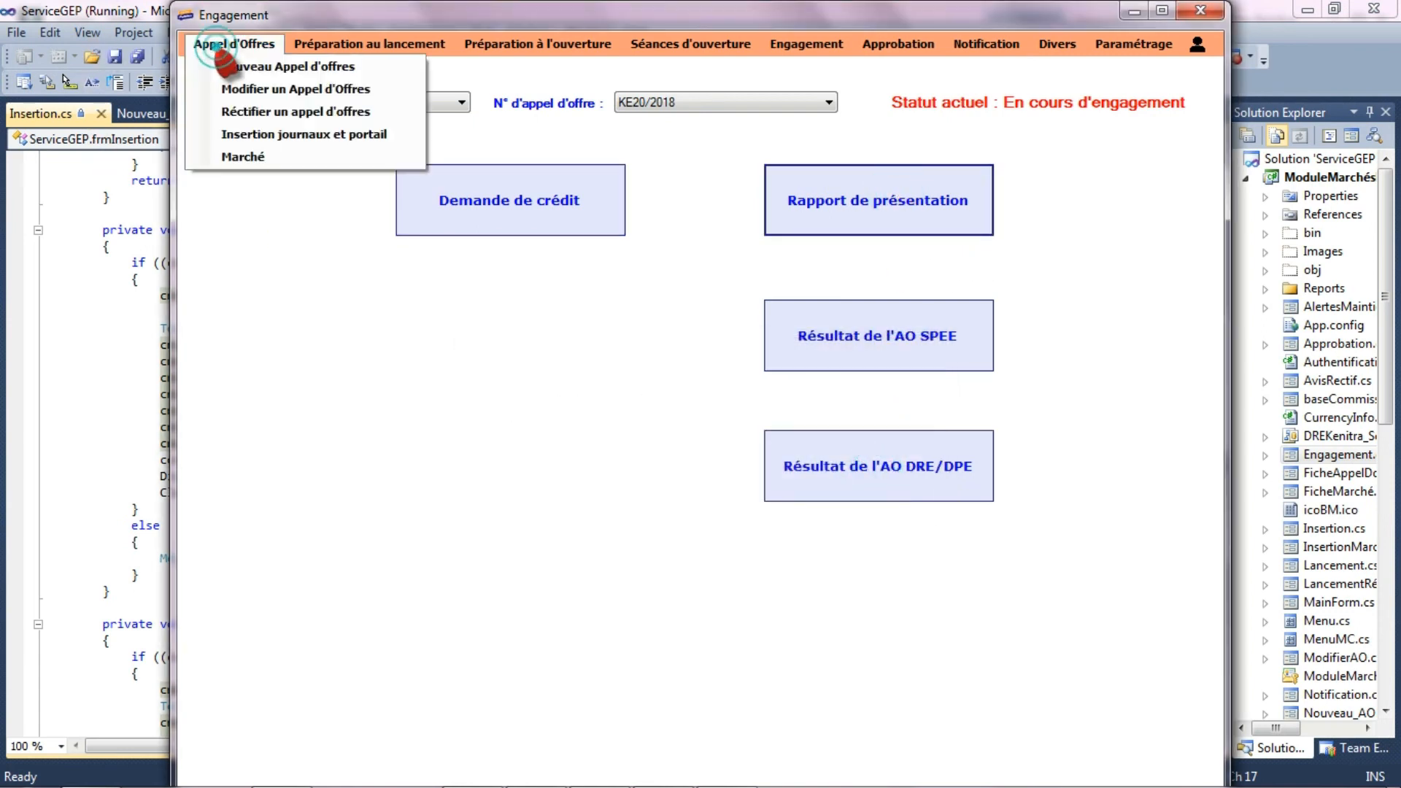
pyautogui.click(232, 150)
pyautogui.click(409, 103)
pyautogui.click(420, 135)
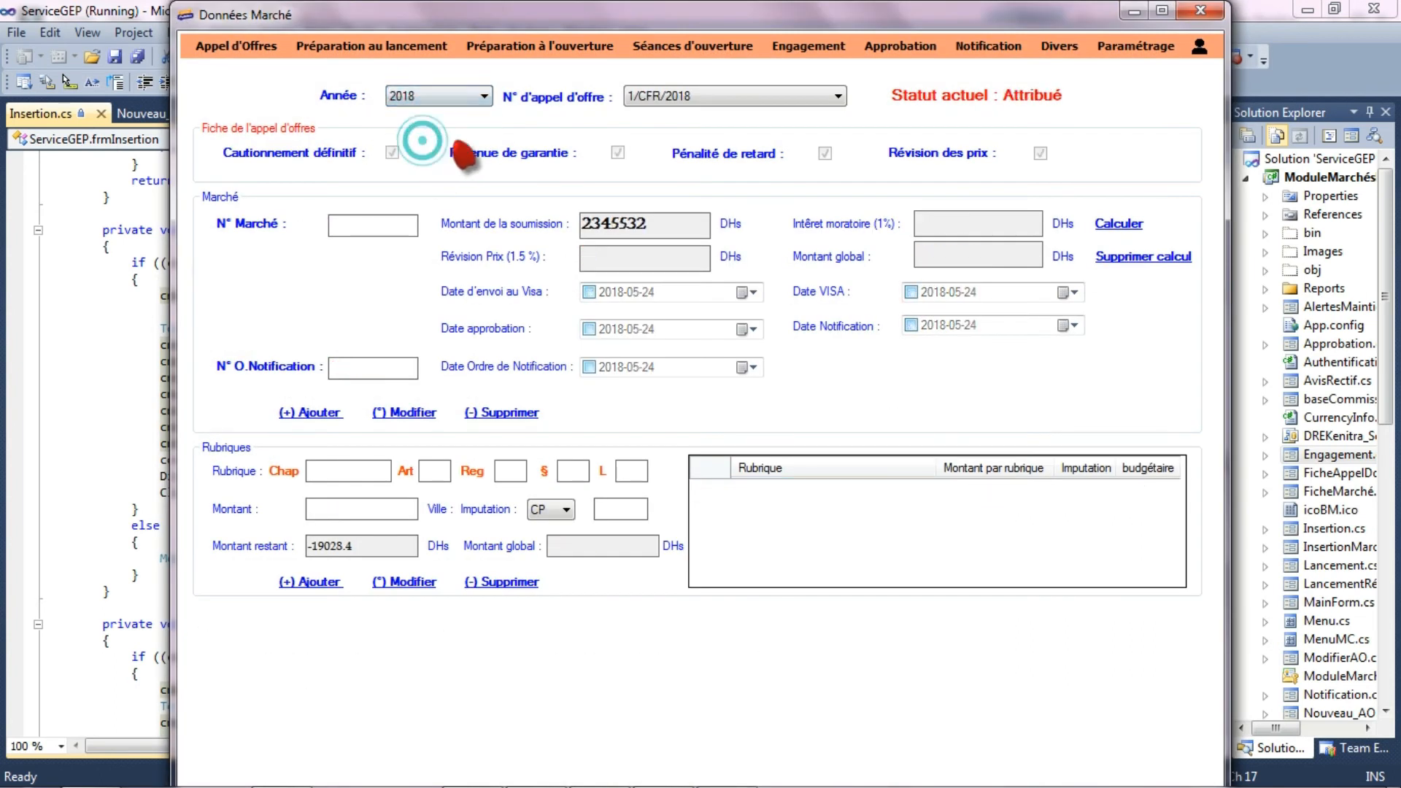
pyautogui.click(727, 98)
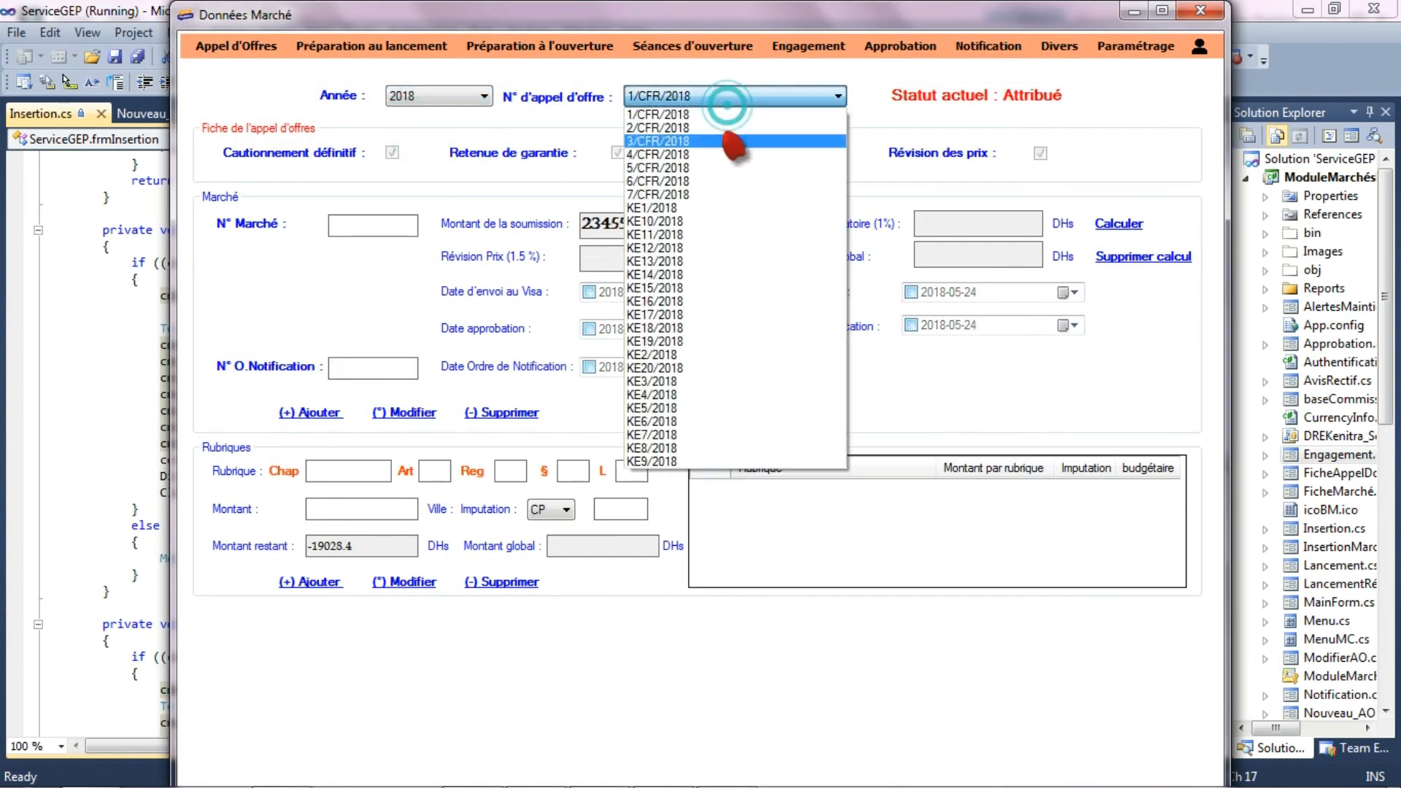
pyautogui.click(711, 368)
# - Add a budget line with Chap 12200, Art 50, Reg 5, § 5, L 5, amount 41820 and imputation CP 2018
pyautogui.click(355, 471)
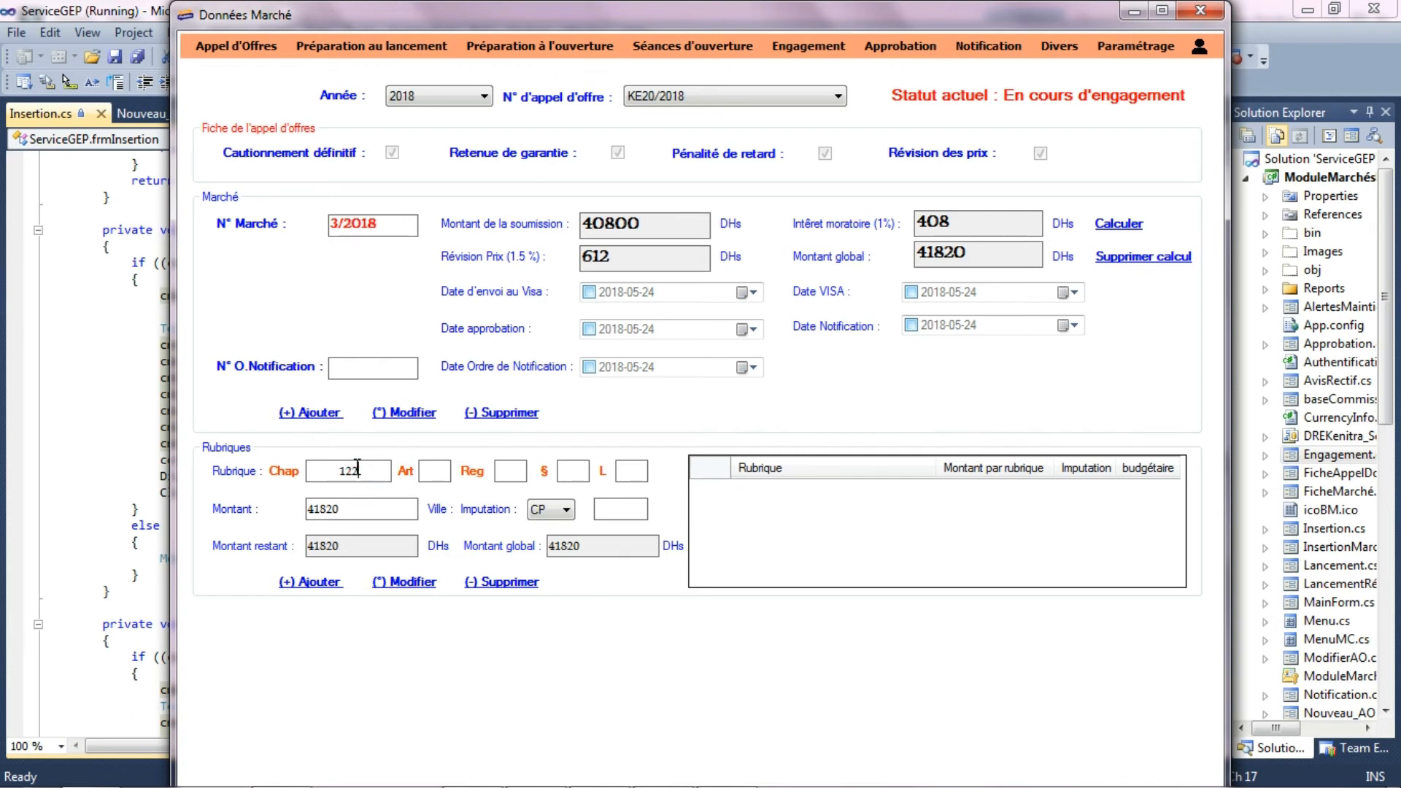
pyautogui.click(441, 470)
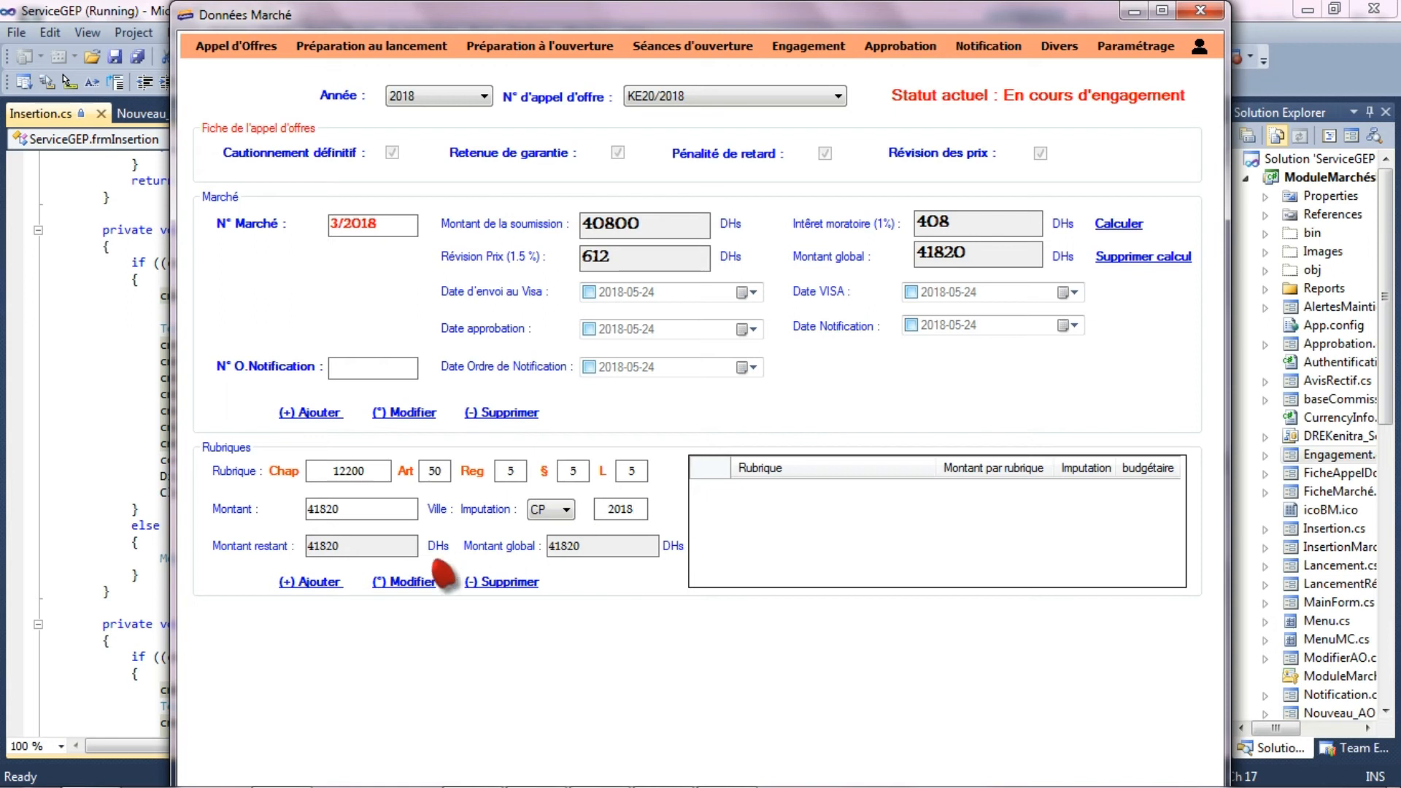
pyautogui.click(327, 583)
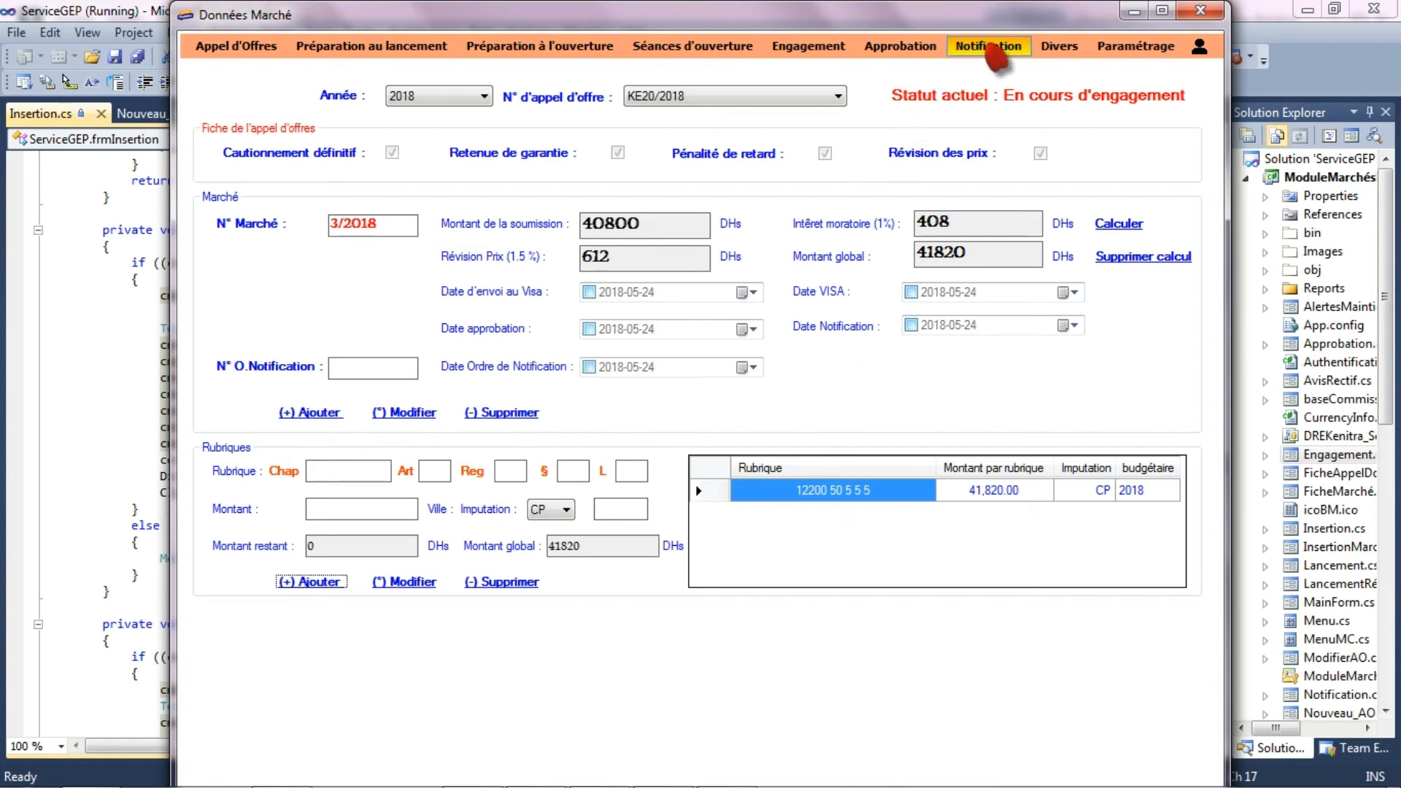
# - Open the engagement form and select tender KE20/2018 for the year 2018
pyautogui.click(806, 46)
pyautogui.click(407, 103)
pyautogui.click(398, 137)
pyautogui.click(642, 105)
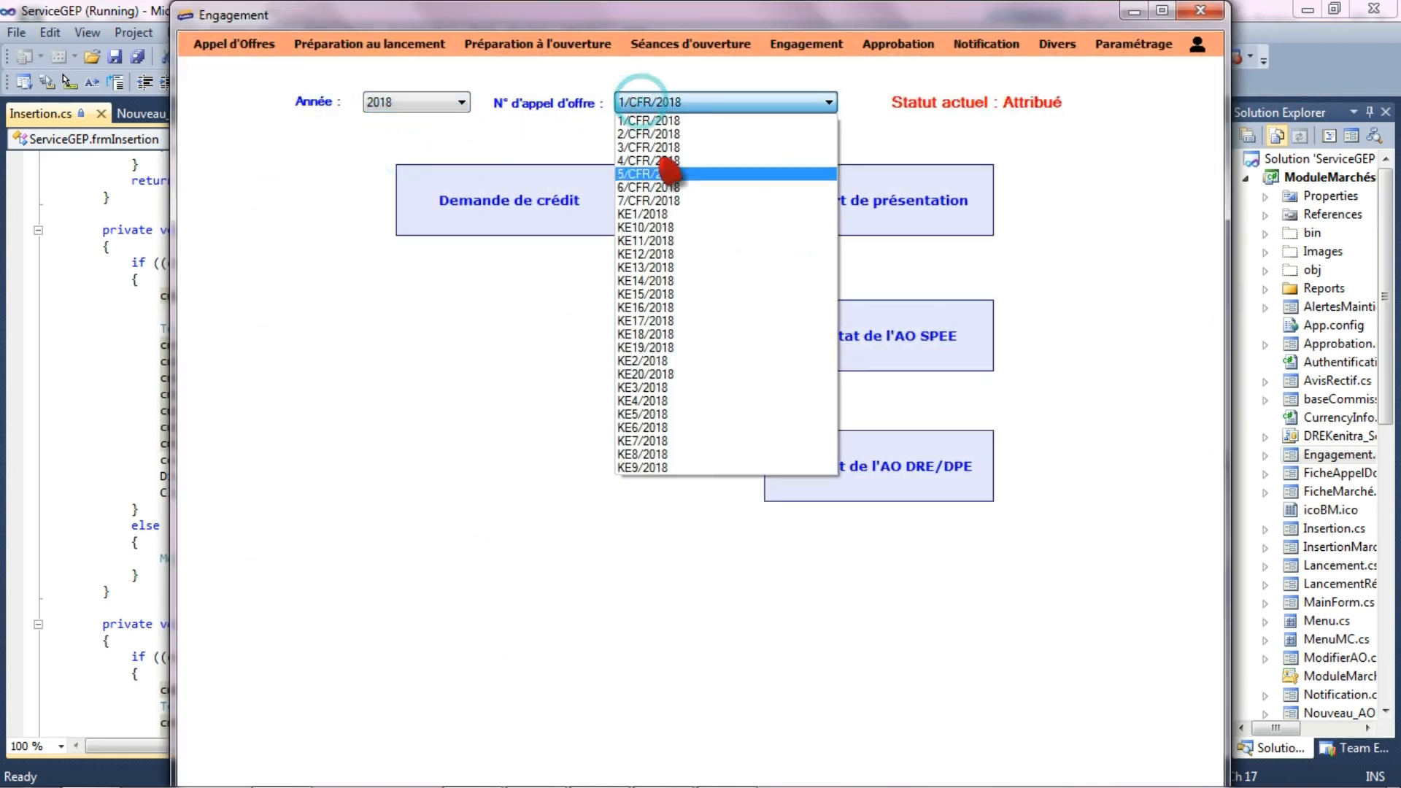
pyautogui.click(682, 372)
# - Generate the presentation report (Rapport de présentation) for tender KE20/2018, review it and close it
pyautogui.click(875, 197)
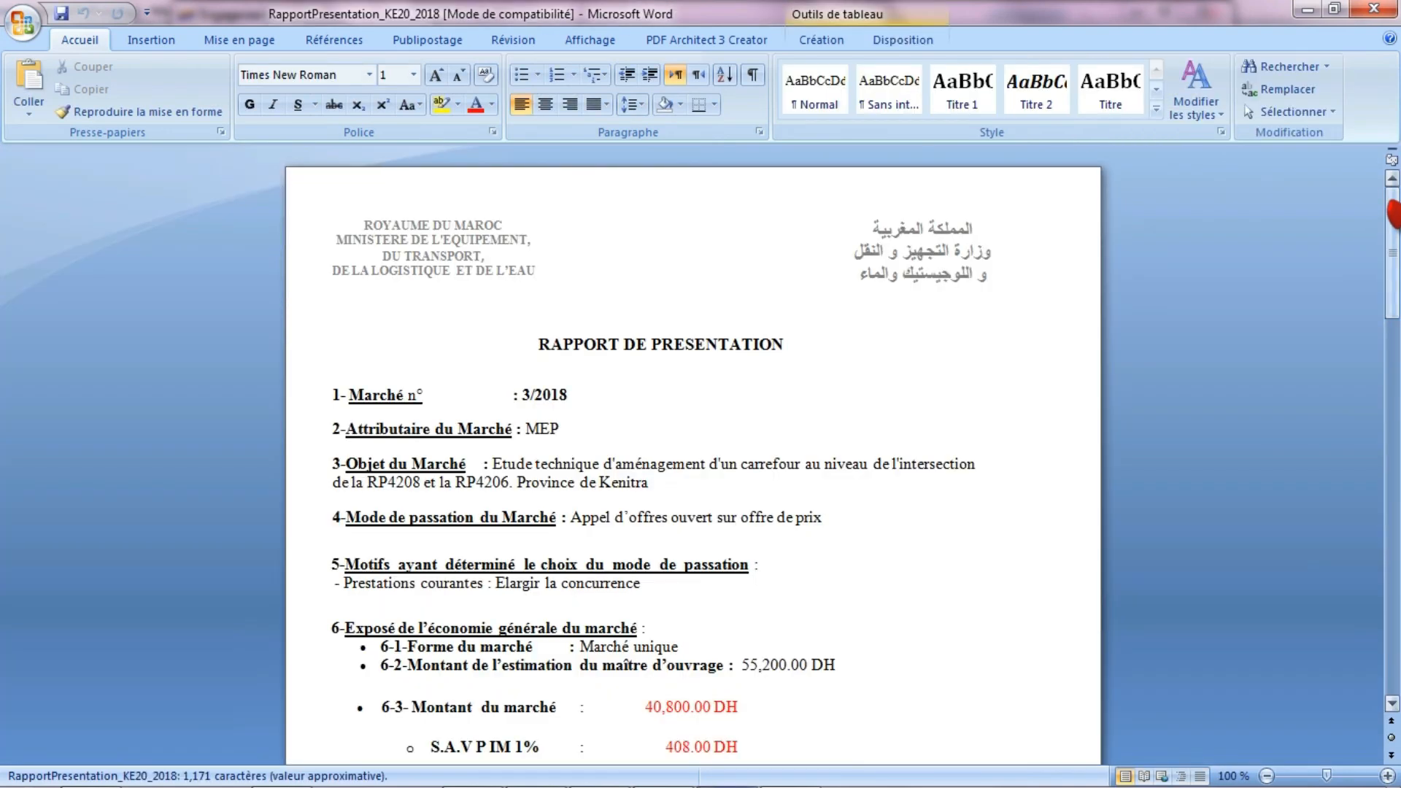
pyautogui.moveTo(1394, 213); pyautogui.dragTo(1394, 287)
pyautogui.click(1375, 9)
# - Generate the SPEE tender result document for KE20/2018, review its bidders and amounts, and close it
pyautogui.click(861, 354)
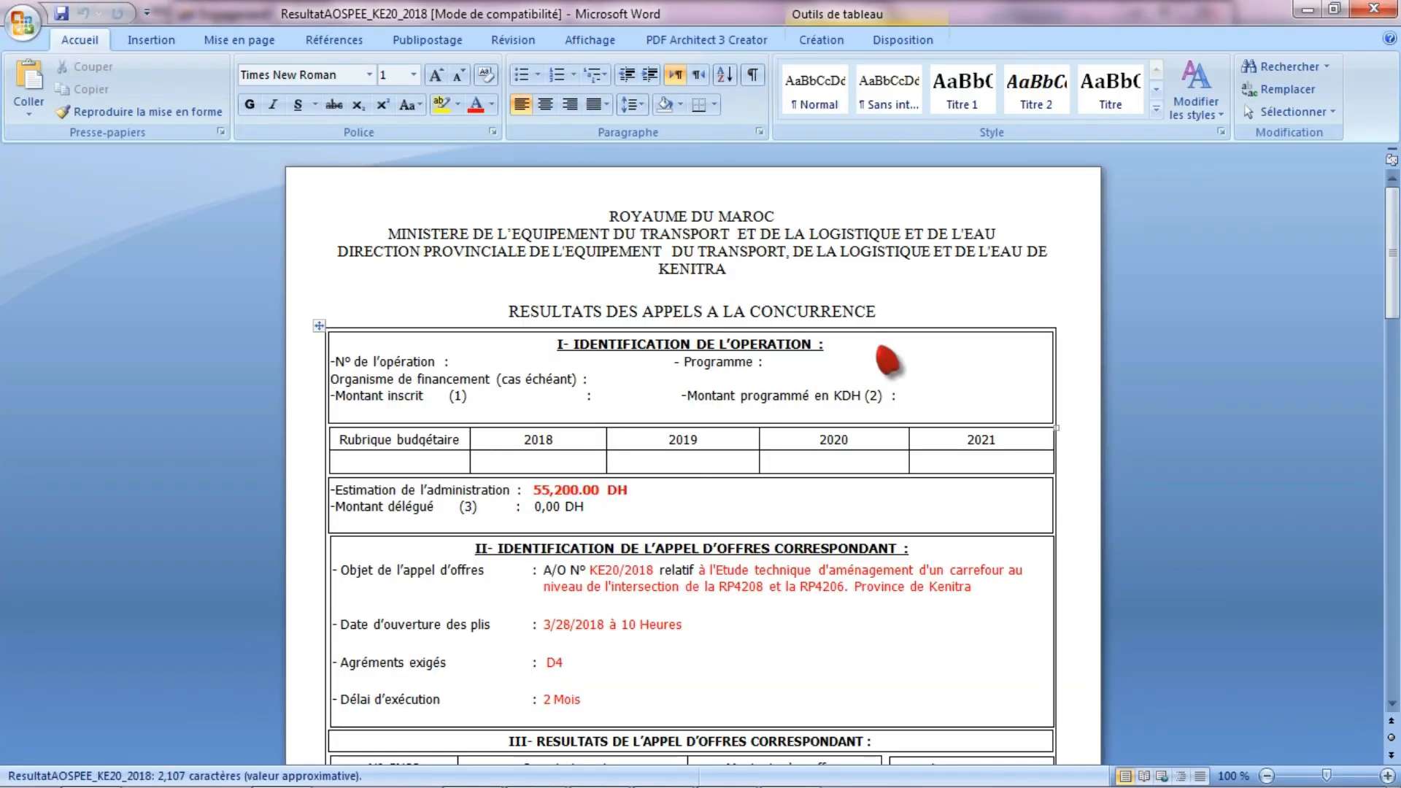
pyautogui.moveTo(1394, 250); pyautogui.dragTo(1398, 369)
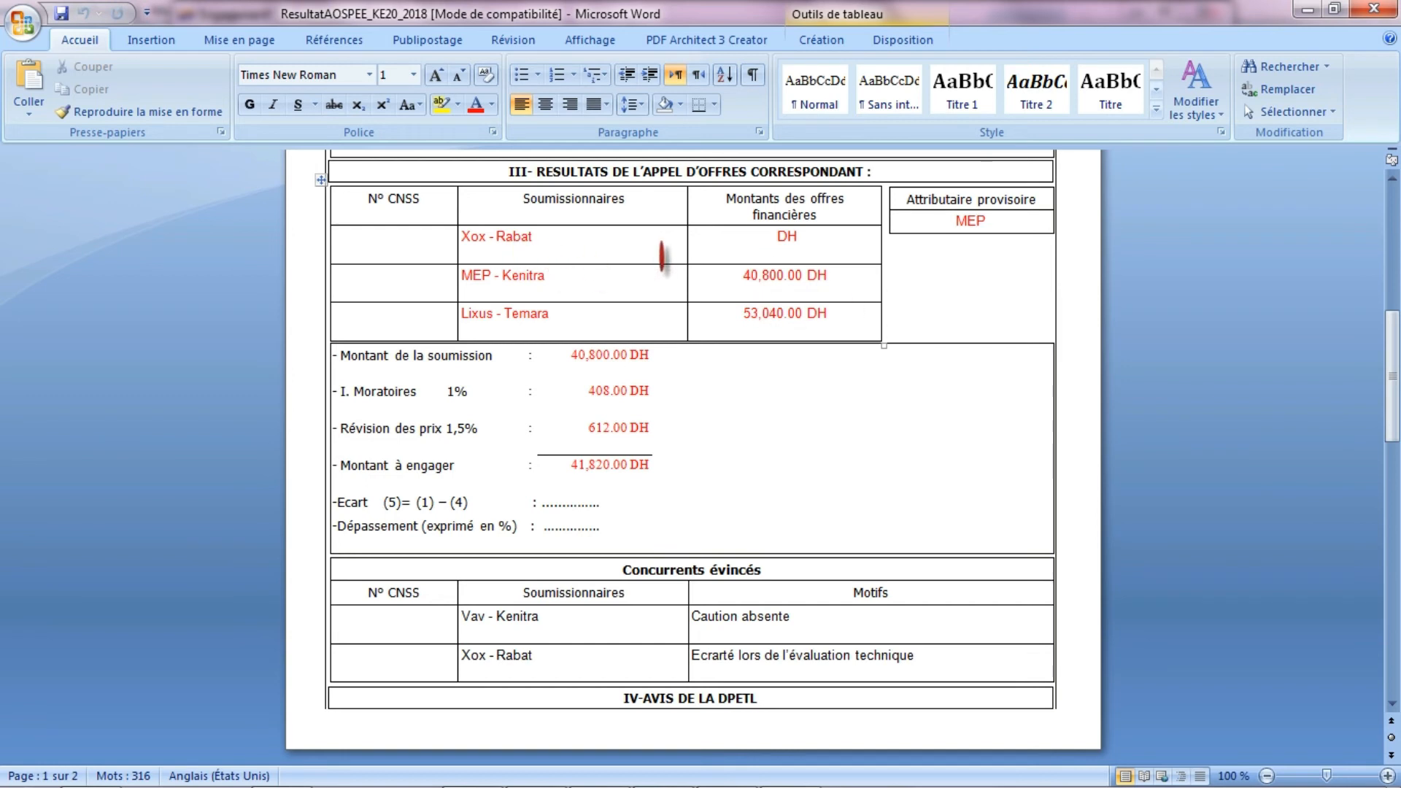
pyautogui.moveTo(1396, 365); pyautogui.dragTo(1398, 502)
pyautogui.click(1374, 9)
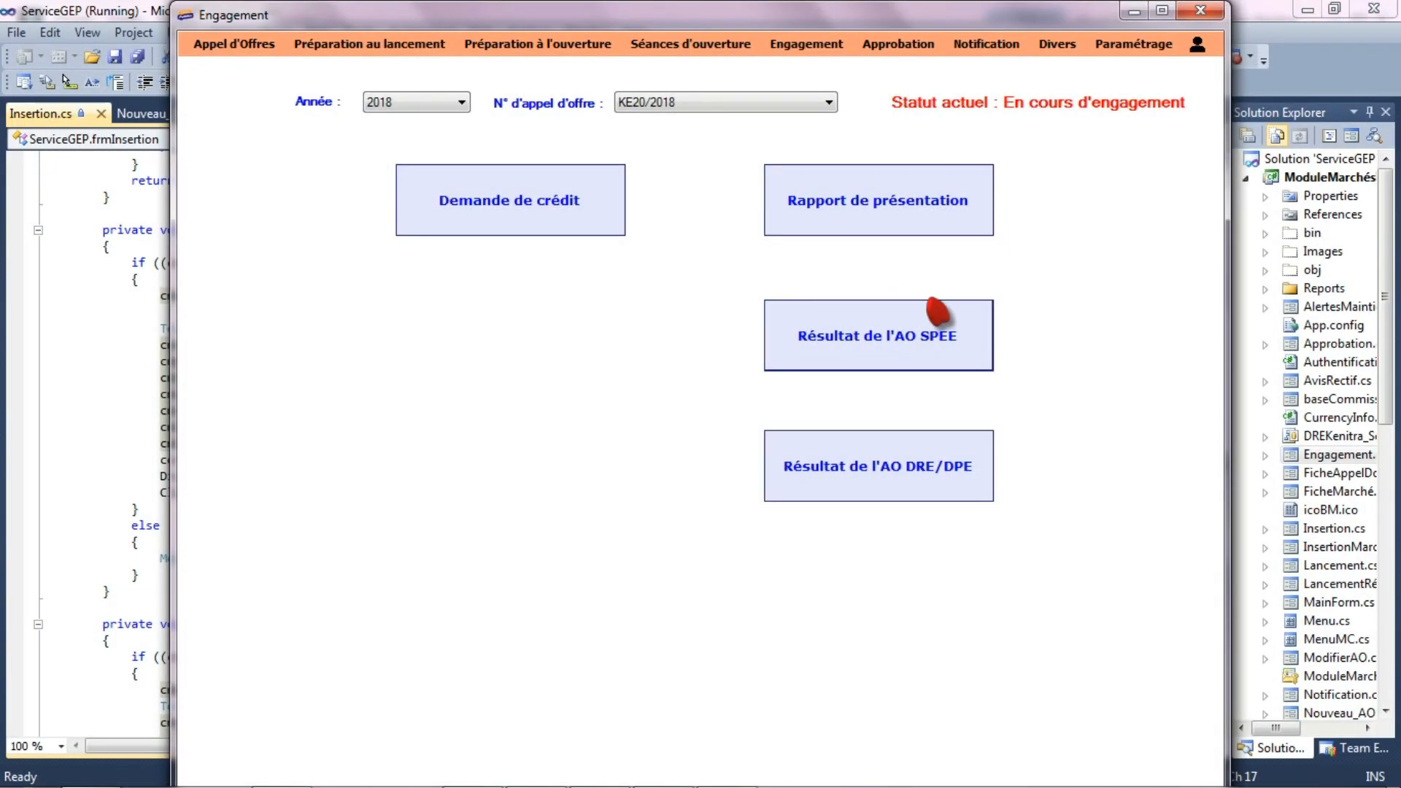
# - Reopen the contract data form (Données Marché) for tender KE20/2018 of the year 2018
pyautogui.click(231, 48)
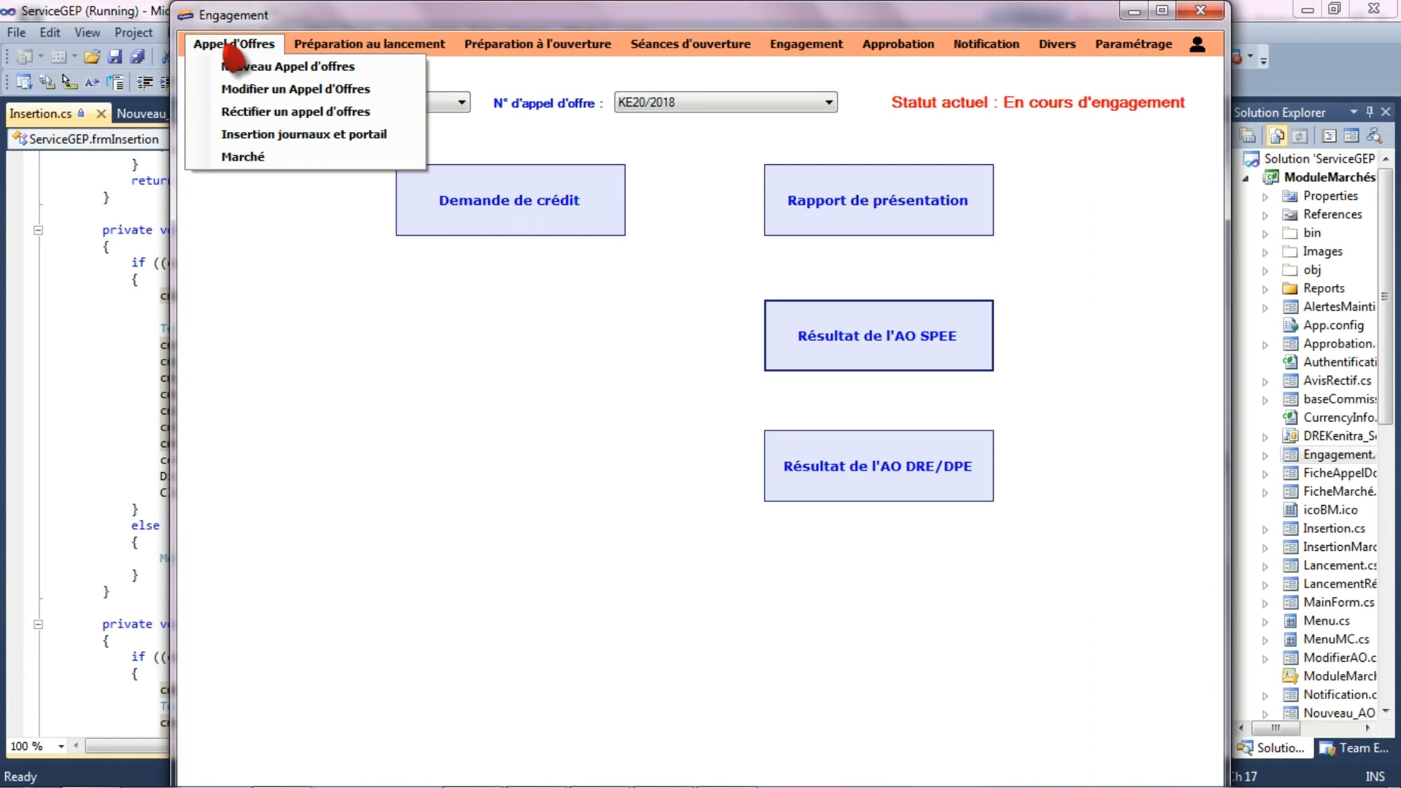
pyautogui.click(243, 157)
pyautogui.click(482, 96)
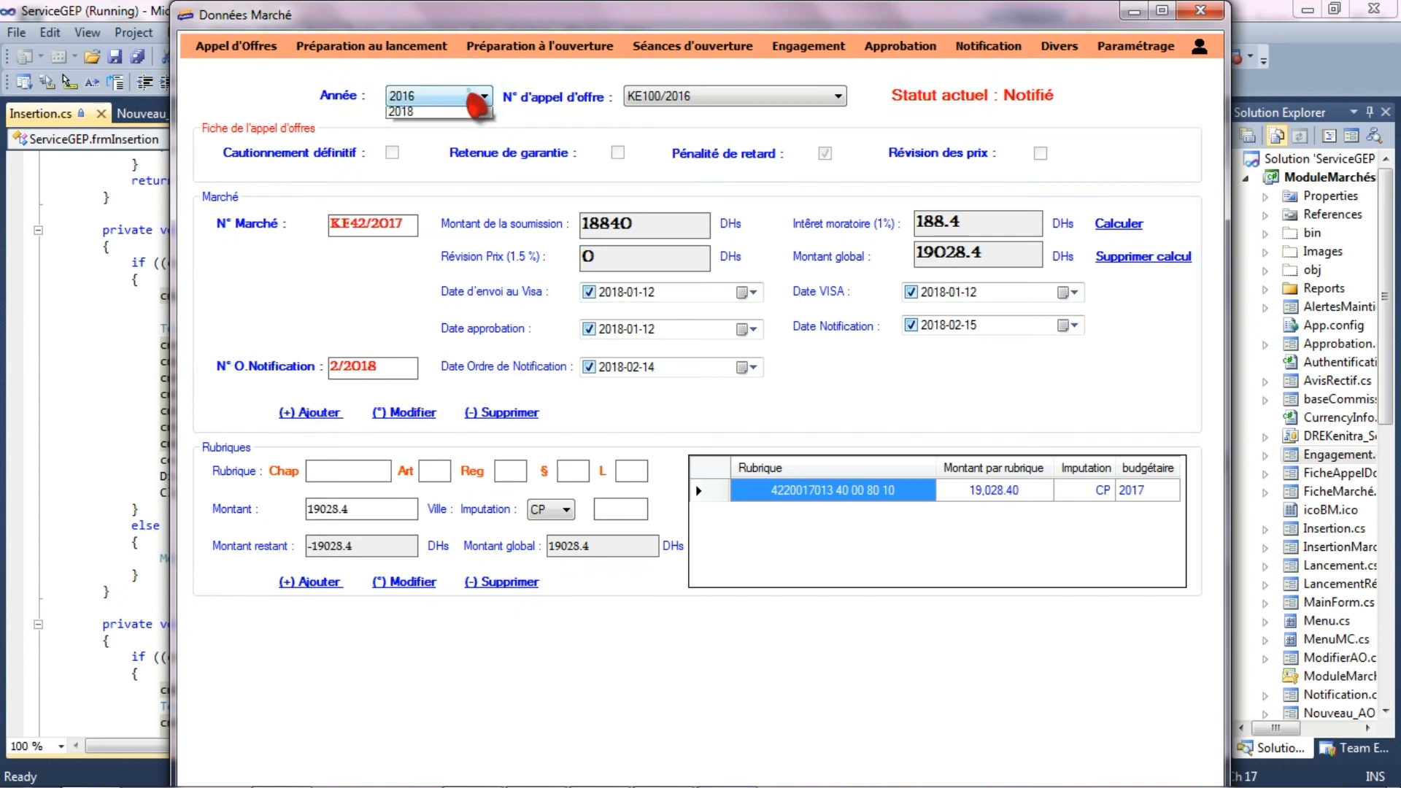
pyautogui.click(435, 142)
pyautogui.click(730, 96)
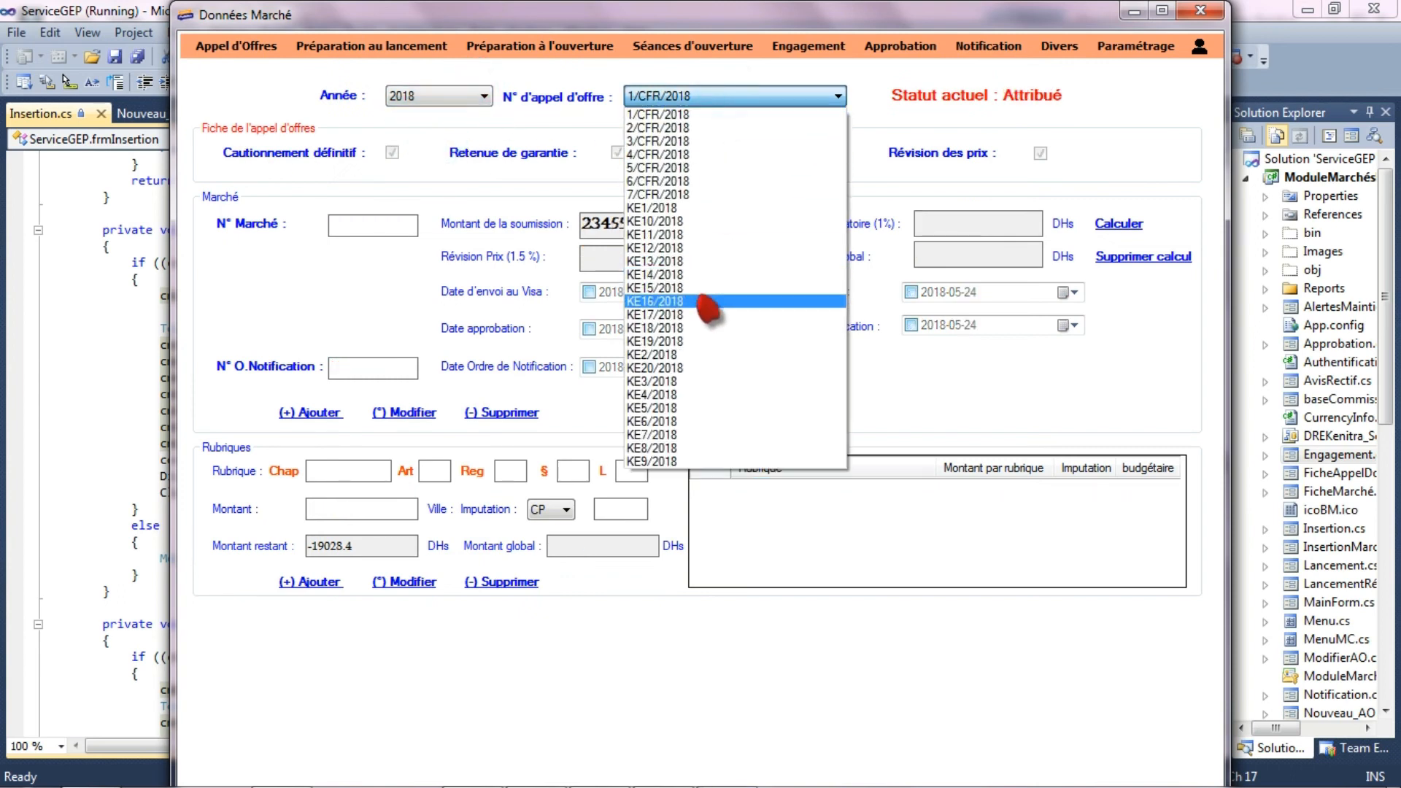
pyautogui.click(699, 368)
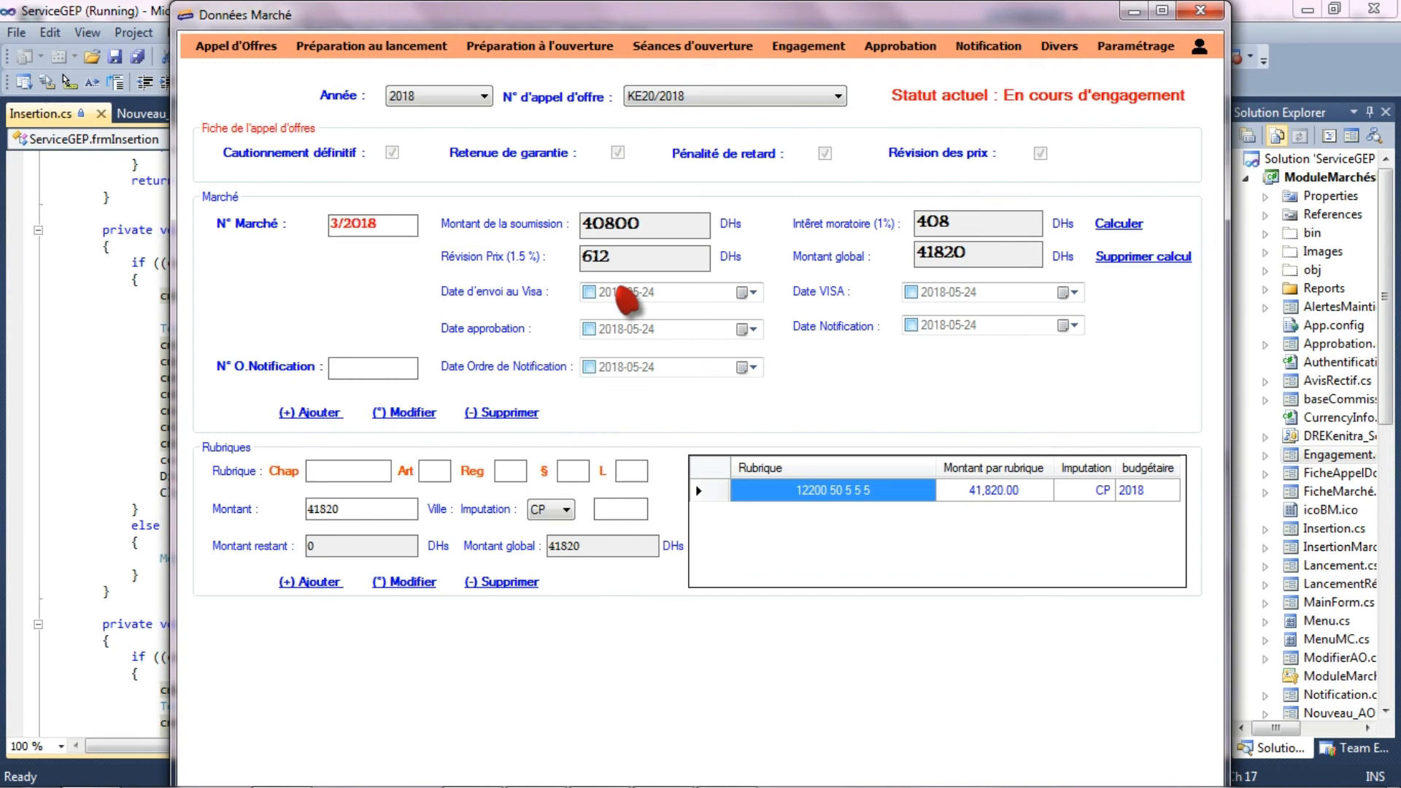
# - Record 2018-05-24 as the sending date to visa and as the visa date, and update contract 3/2018
pyautogui.click(588, 292)
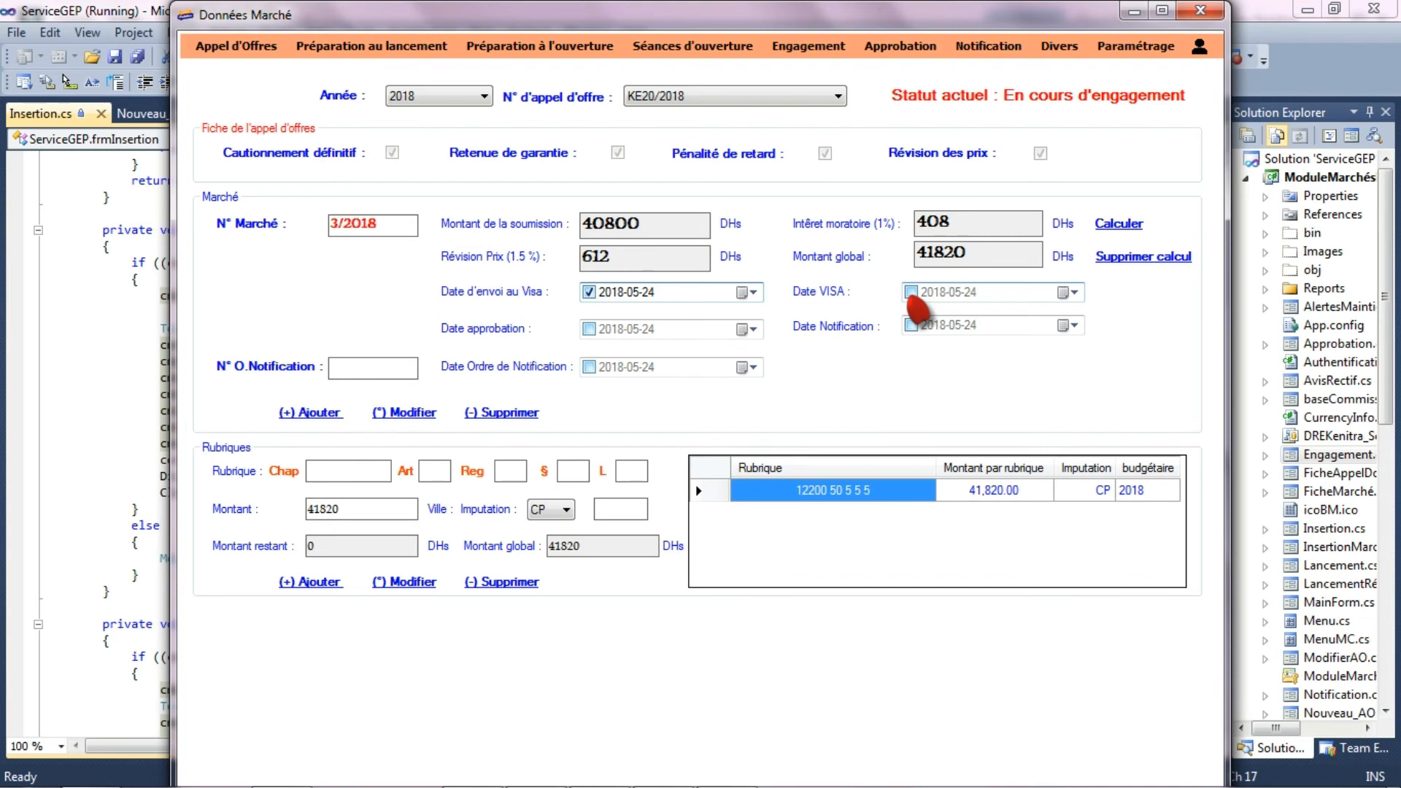
pyautogui.click(910, 292)
pyautogui.click(405, 413)
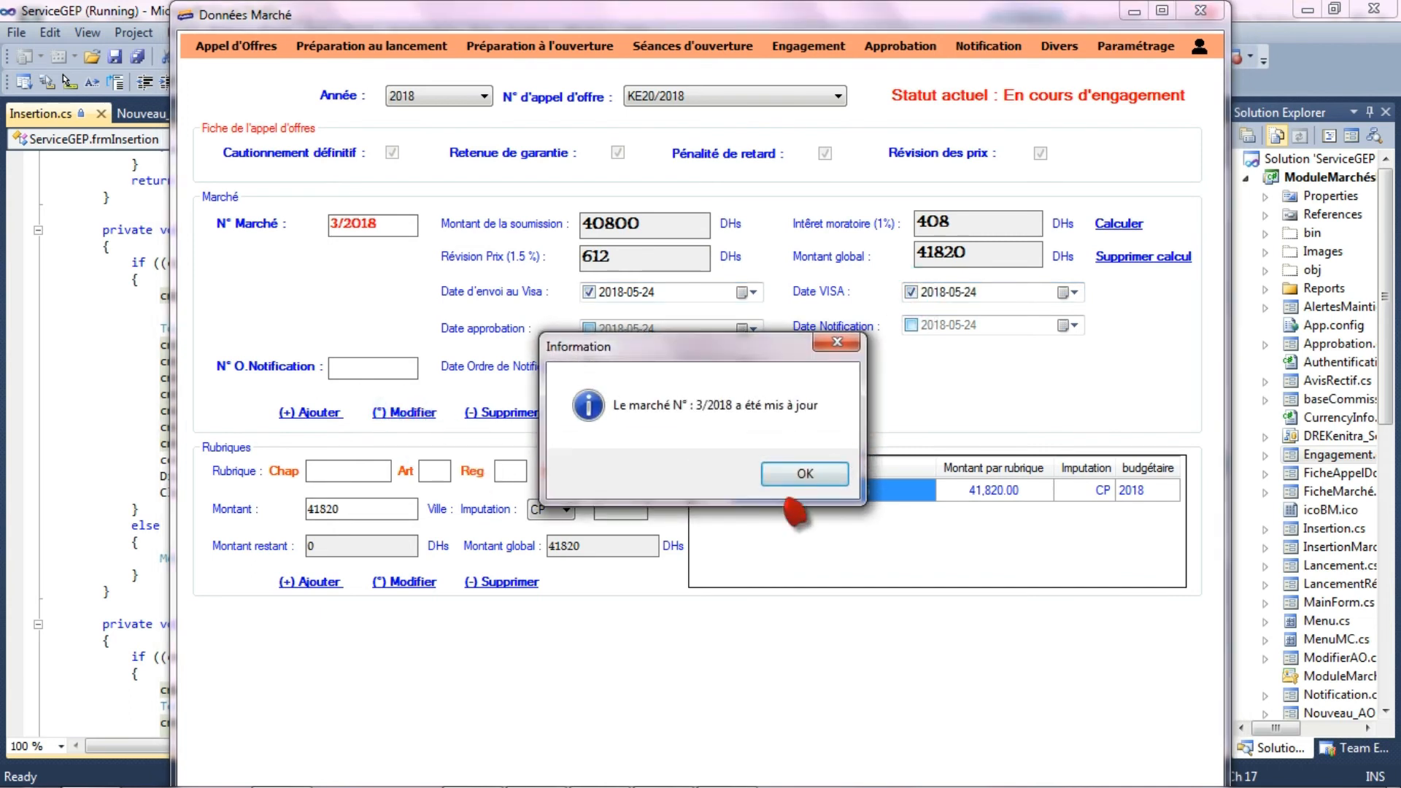
pyautogui.click(805, 472)
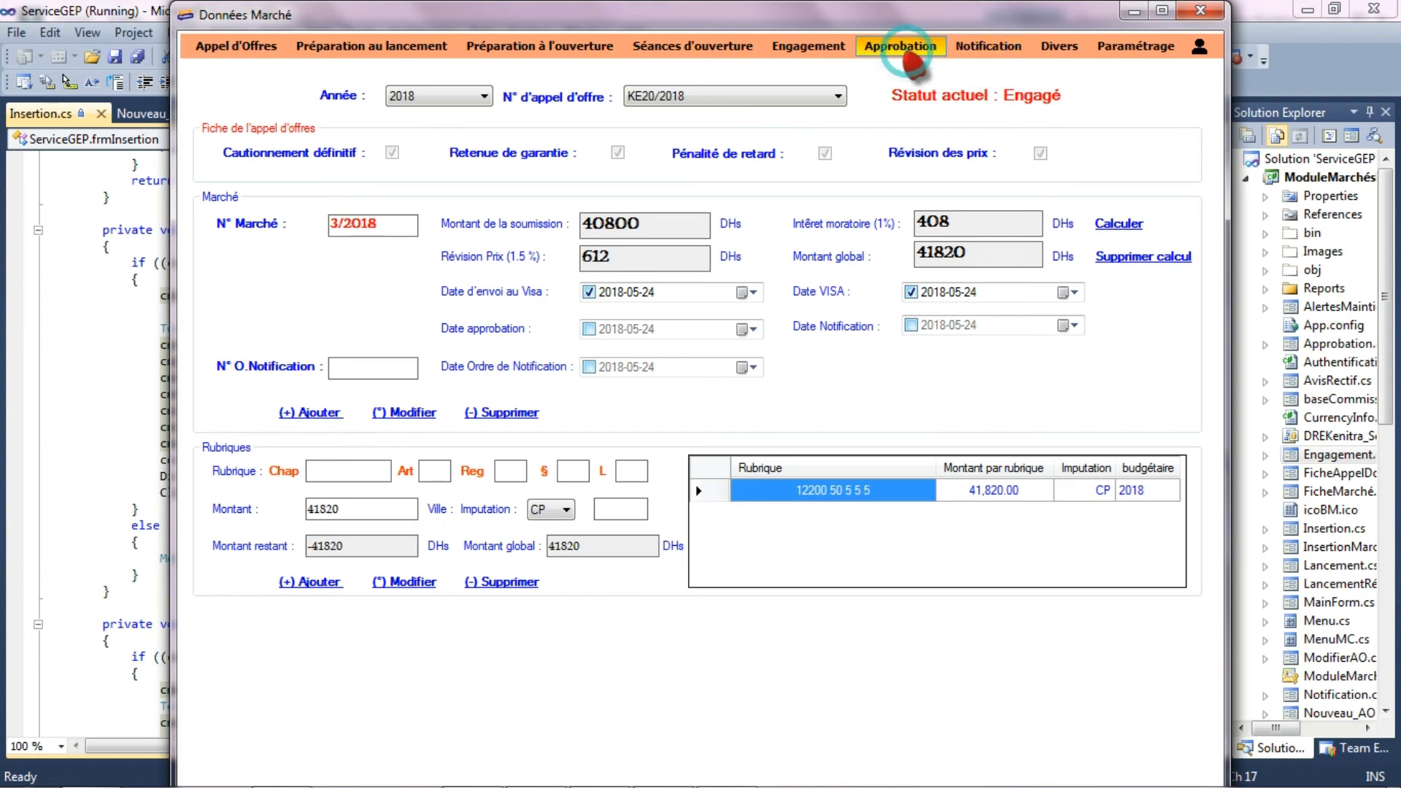
# - Open the approval form (Approbation) and select tender KE20/2018 for the year 2018
pyautogui.click(911, 57)
pyautogui.click(479, 108)
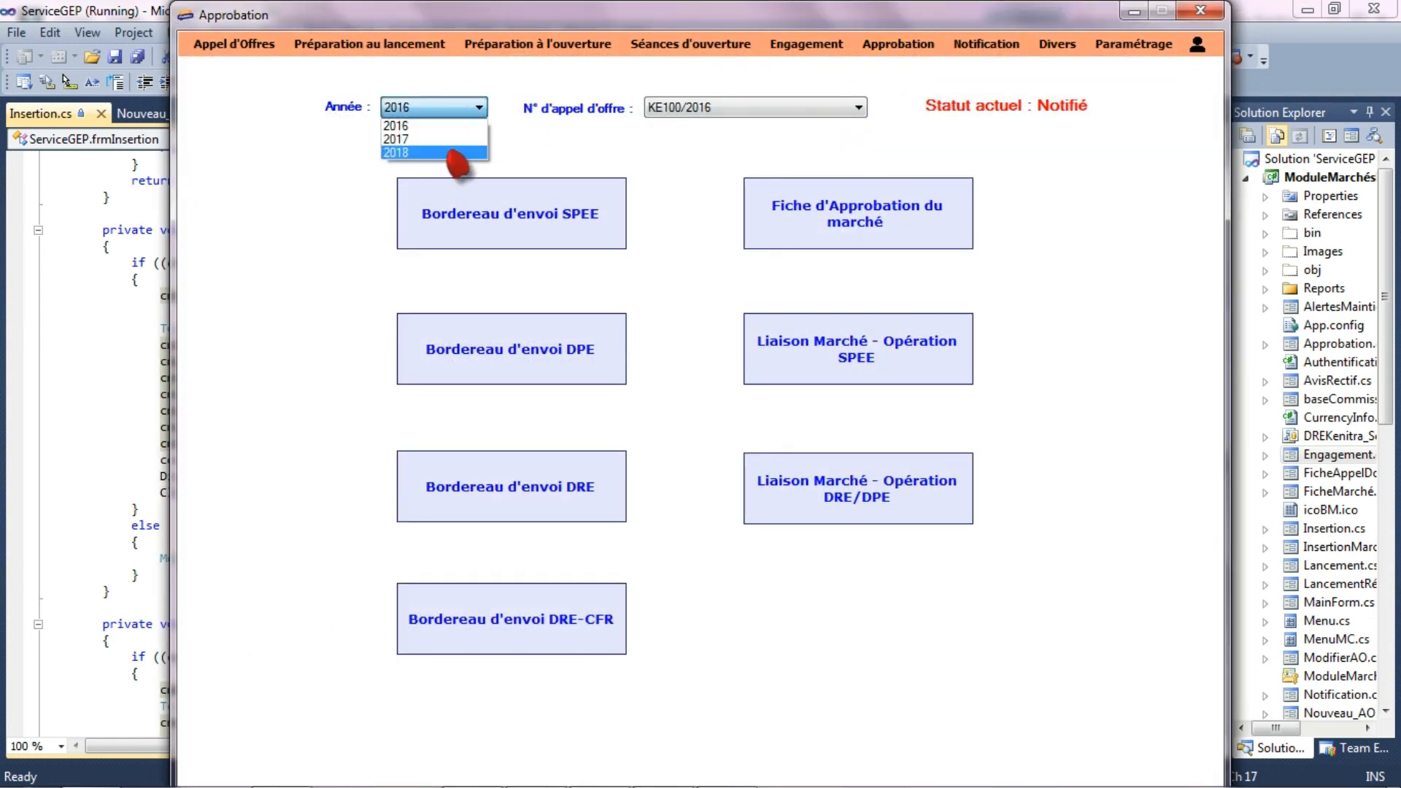
pyautogui.click(453, 152)
pyautogui.click(686, 108)
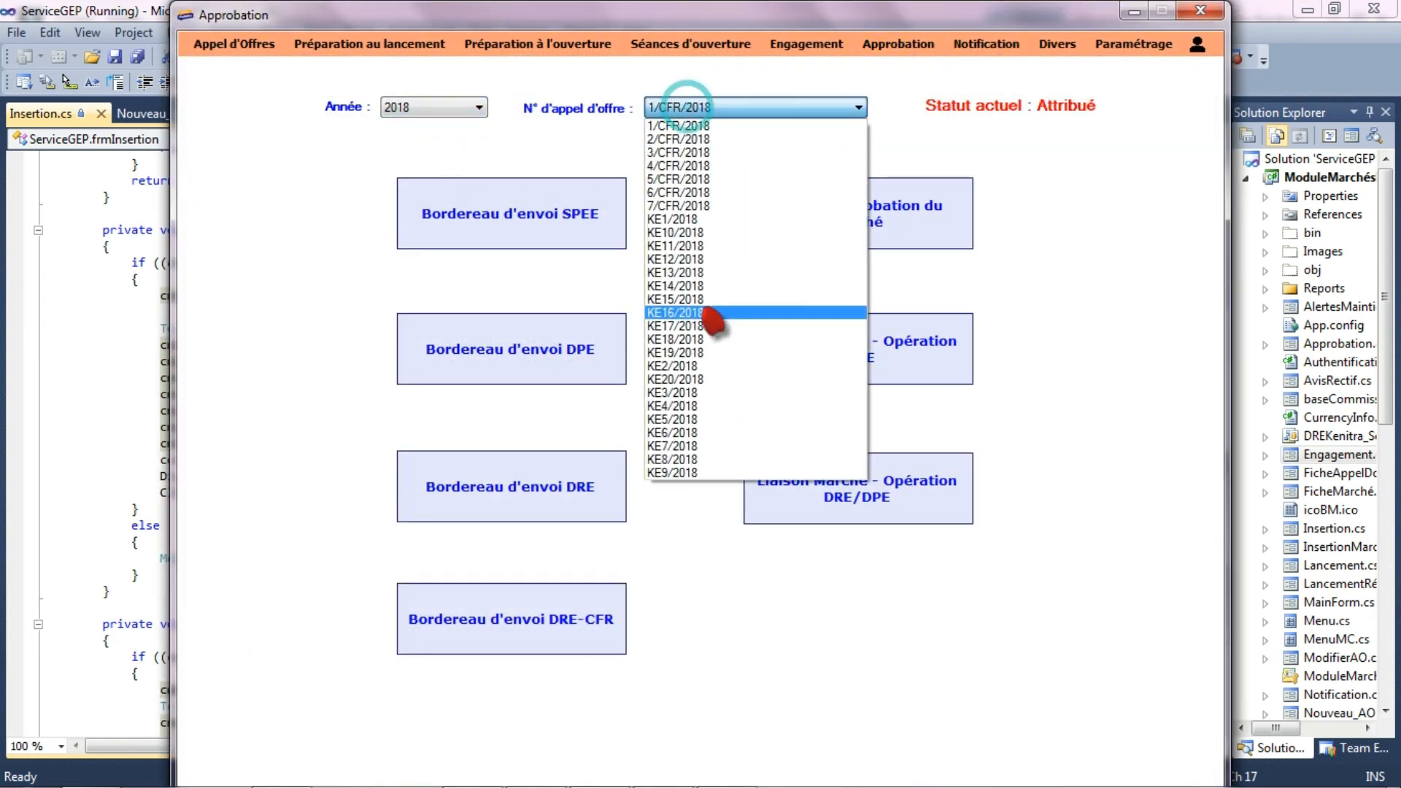
pyautogui.click(693, 380)
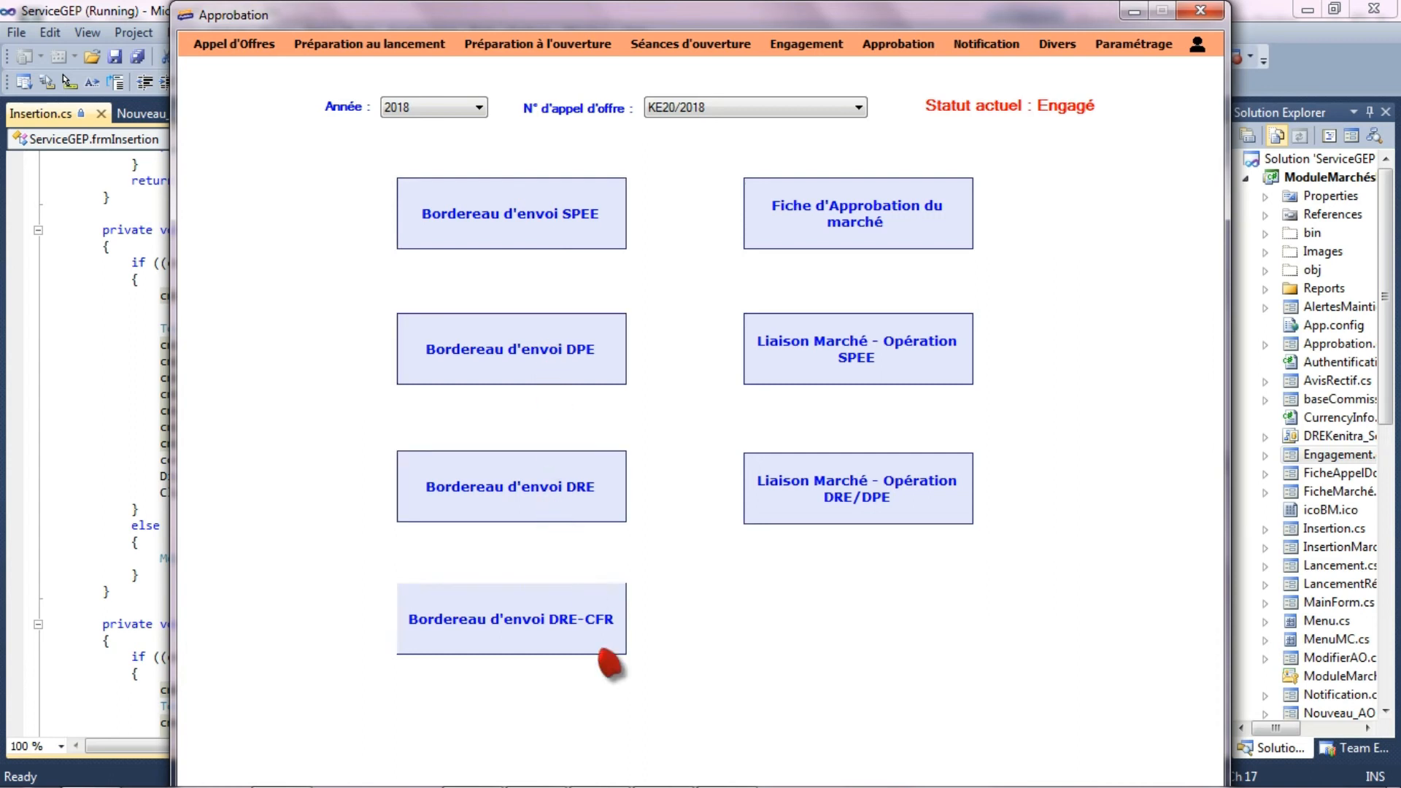
# - Generate the contract approval sheet (Fiche d'Approbation du marché) for KE20/2018 and review the SPEE tender result document in Word
pyautogui.click(918, 228)
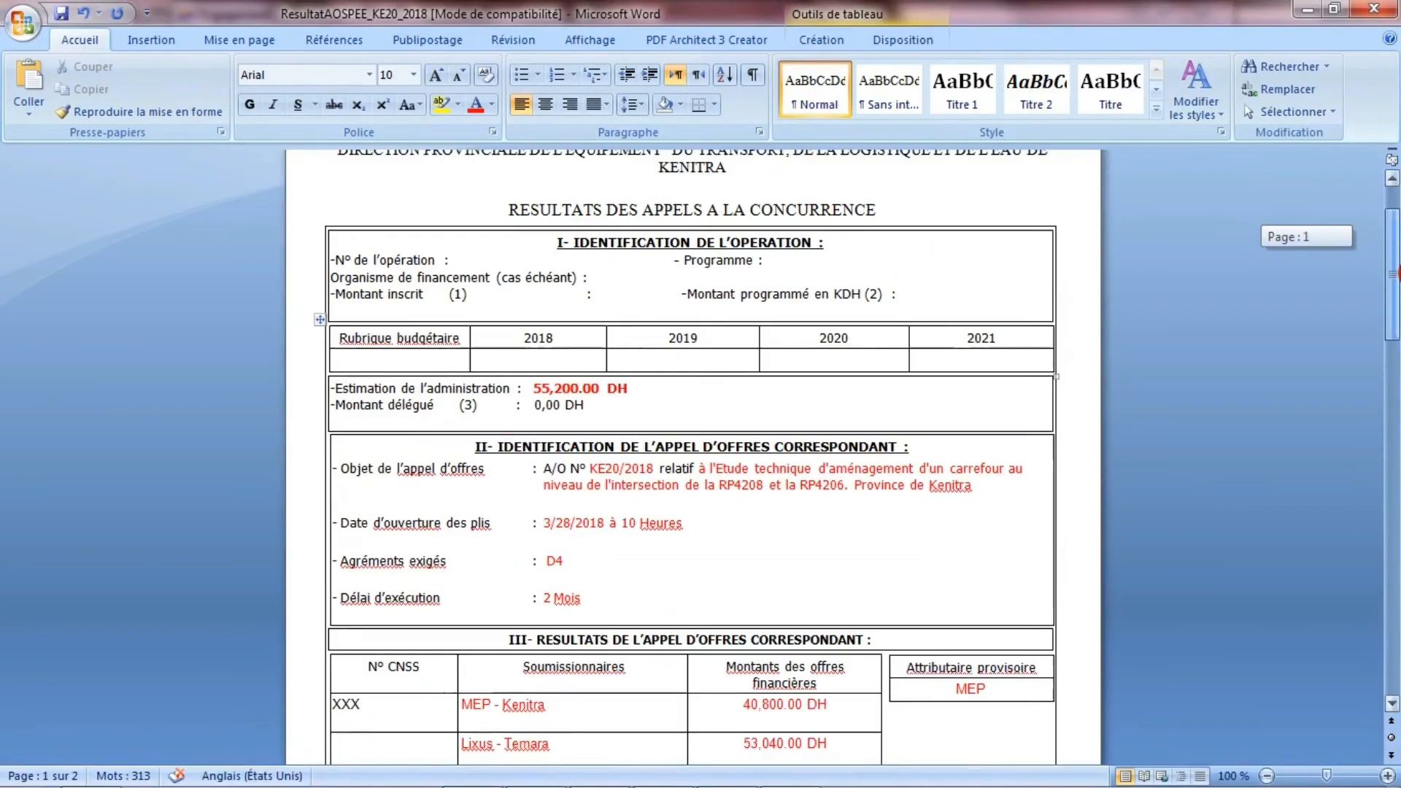
pyautogui.moveTo(1396, 273); pyautogui.dragTo(1398, 362)
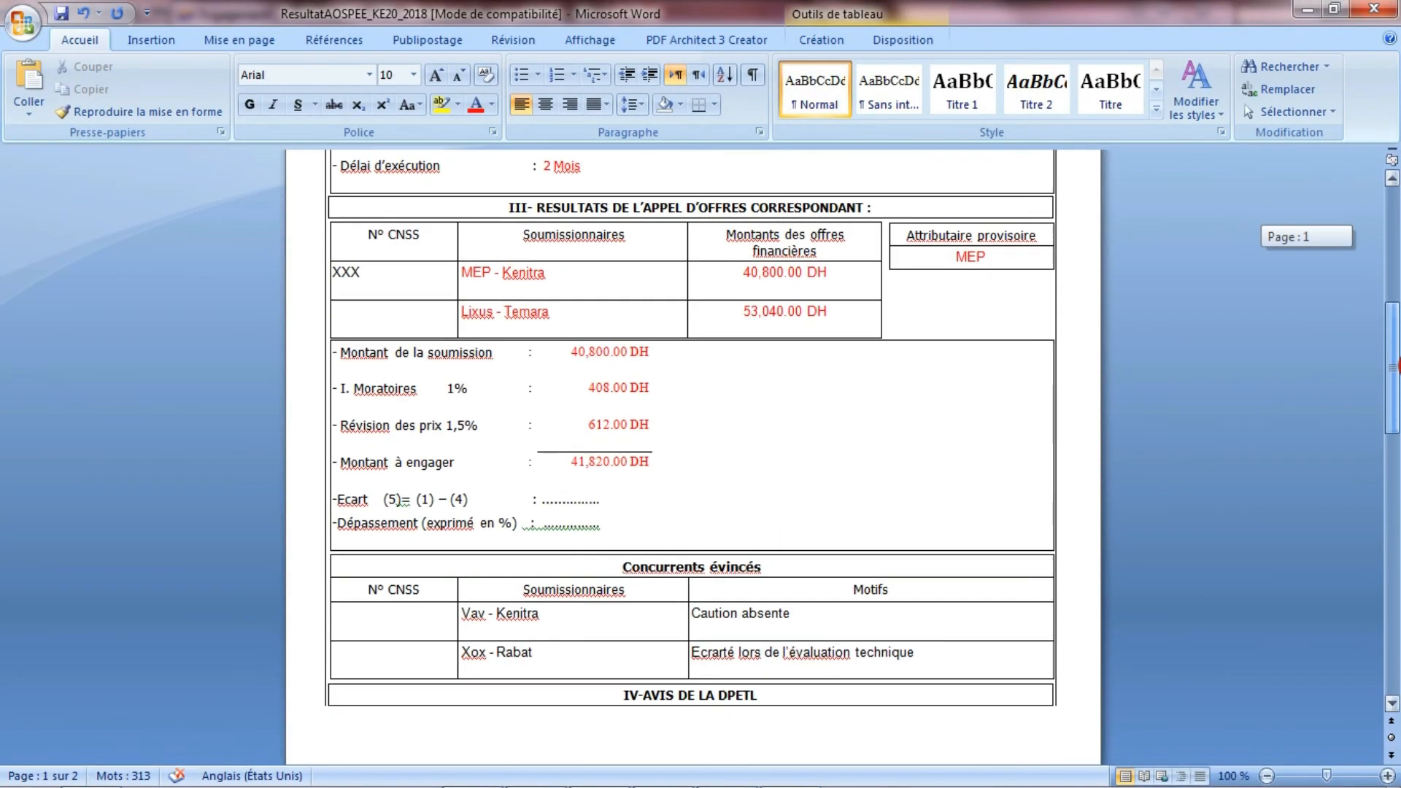
pyautogui.click(752, 269)
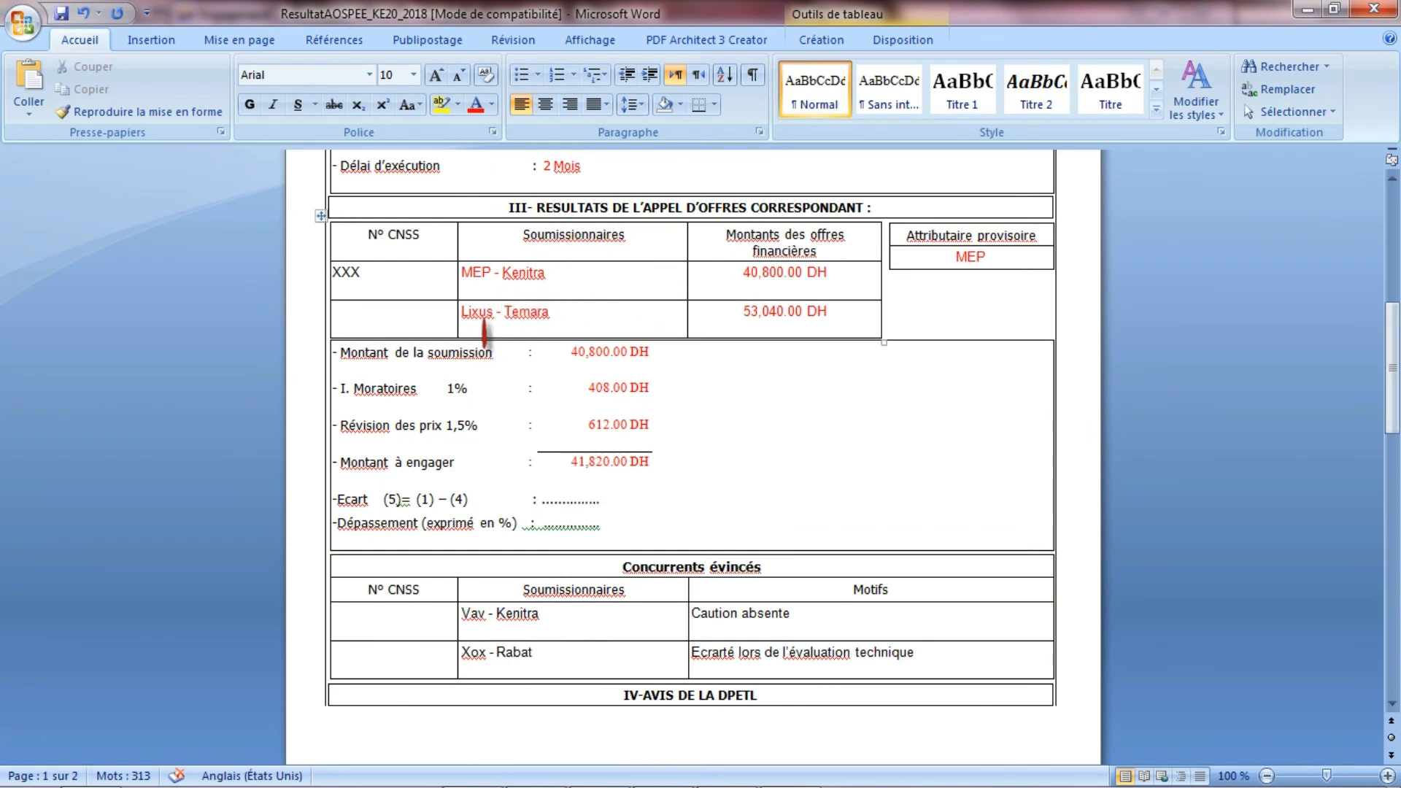
pyautogui.click(942, 257)
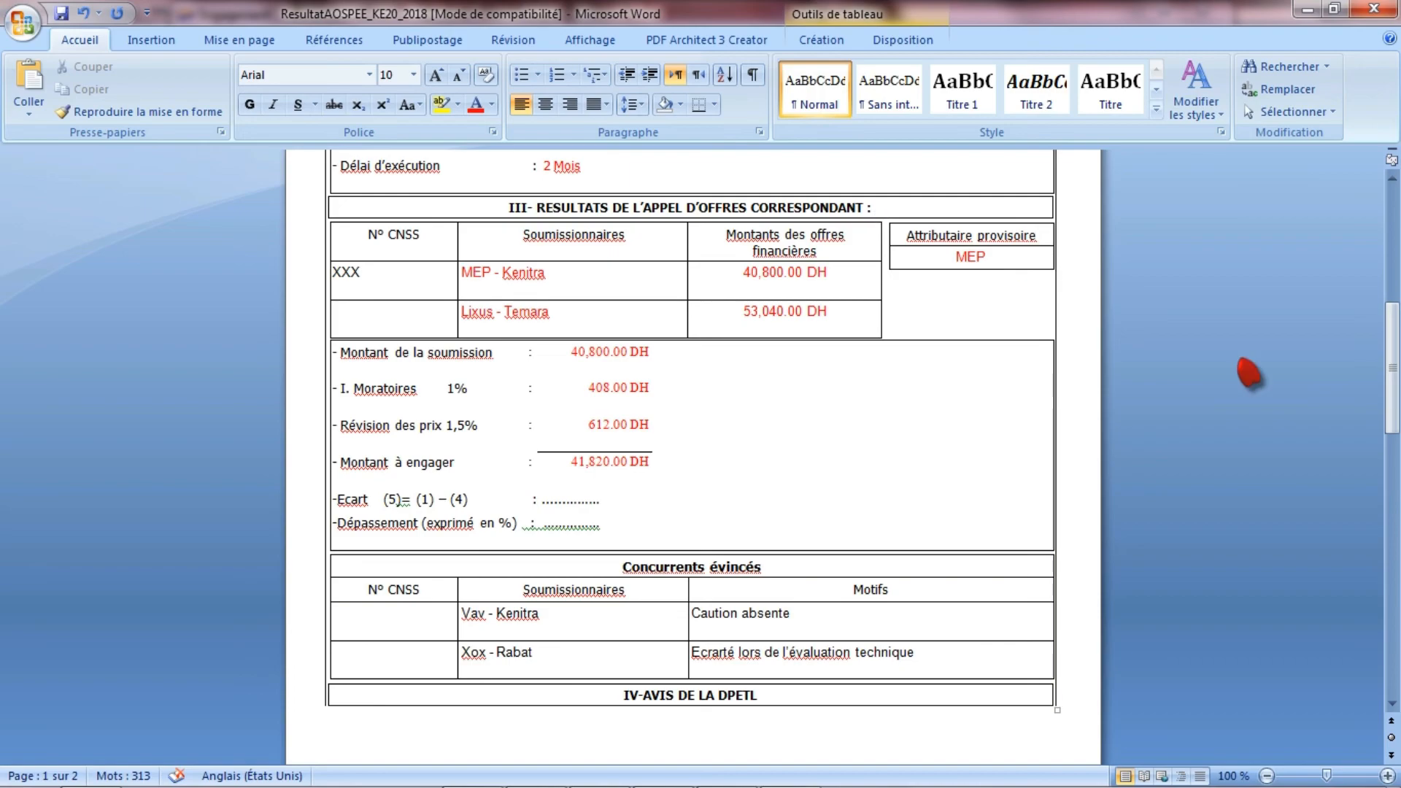
pyautogui.moveTo(1391, 365); pyautogui.dragTo(1391, 398)
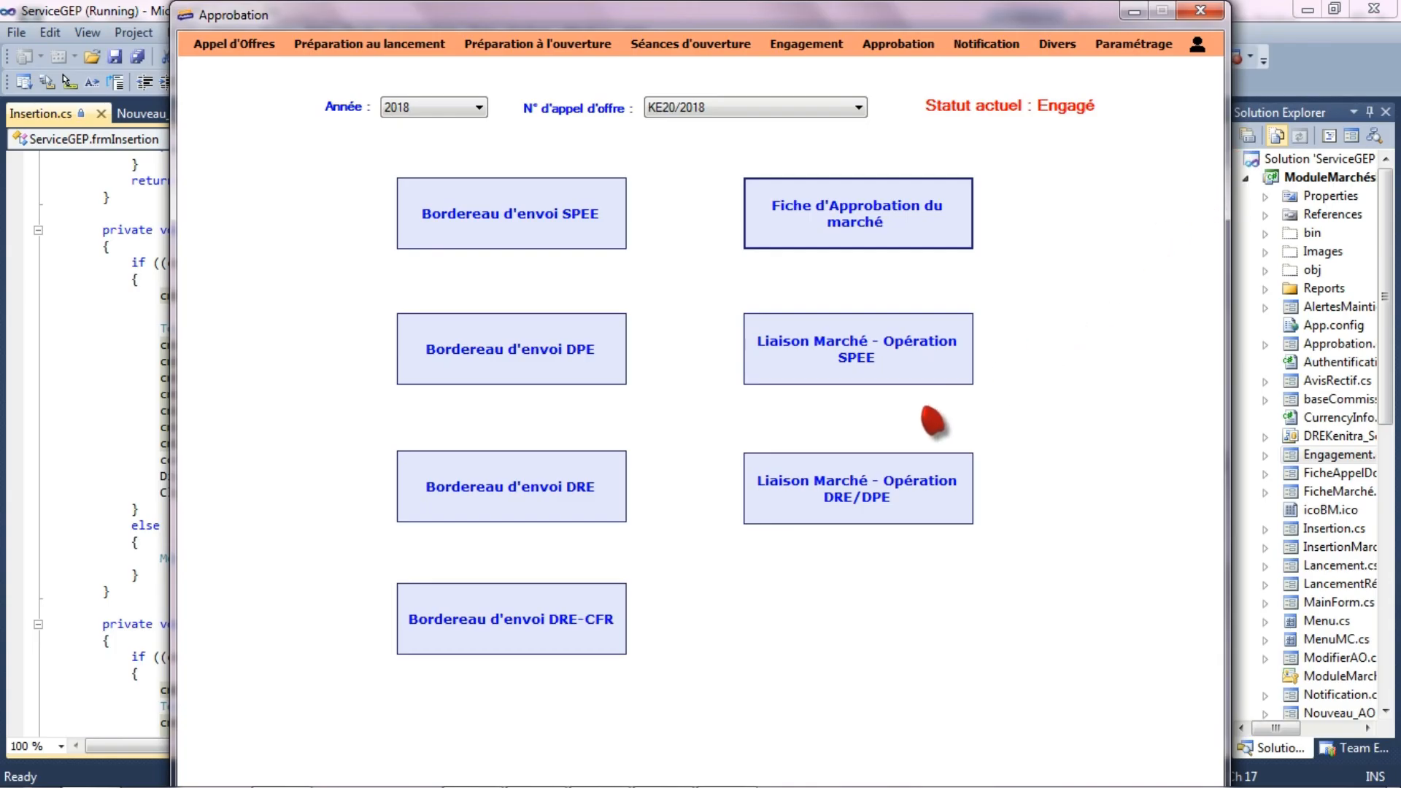
# - Go back to the contract data form (Données Marché) and select tender KE20/2018 for the year 2018
pyautogui.click(222, 45)
pyautogui.click(248, 154)
pyautogui.click(478, 100)
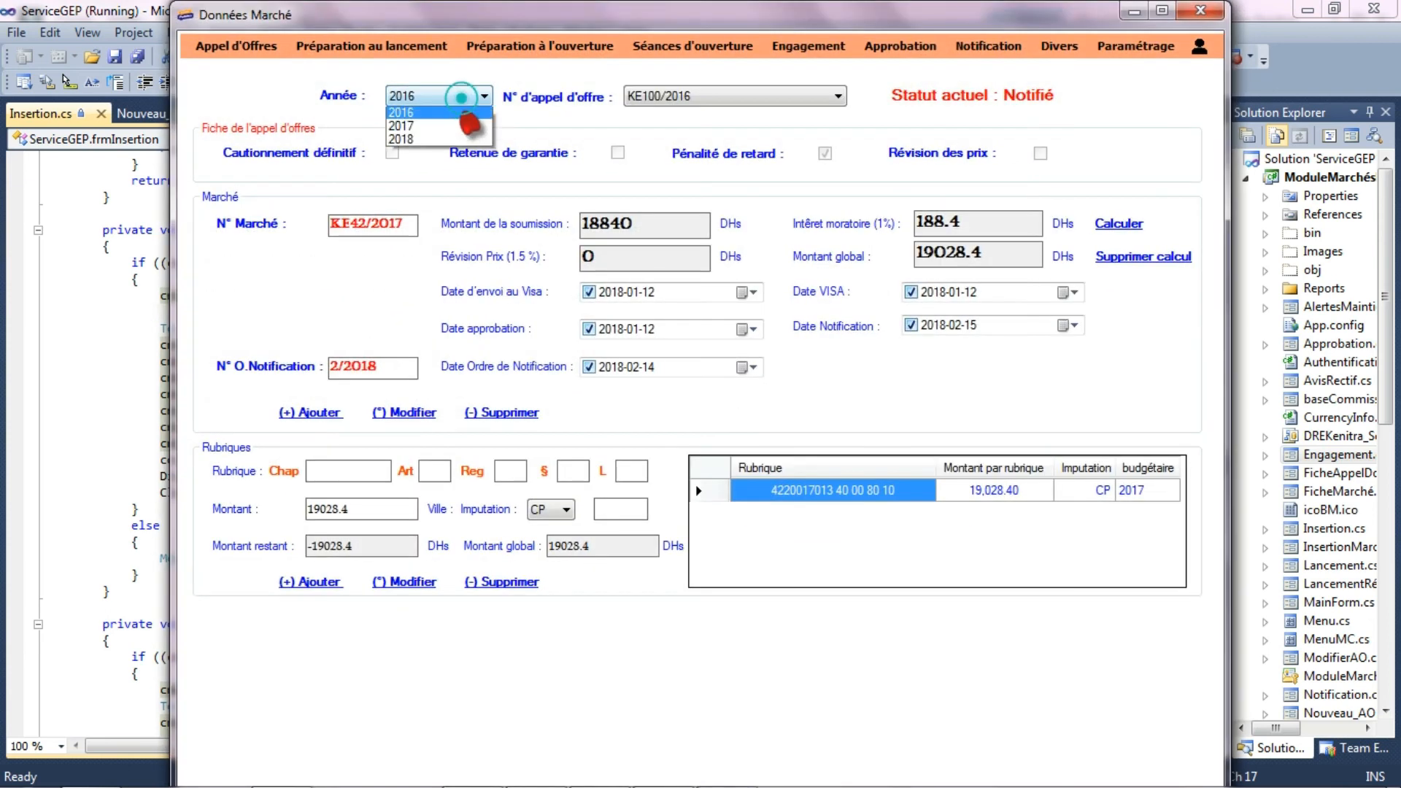
pyautogui.click(464, 138)
pyautogui.click(737, 95)
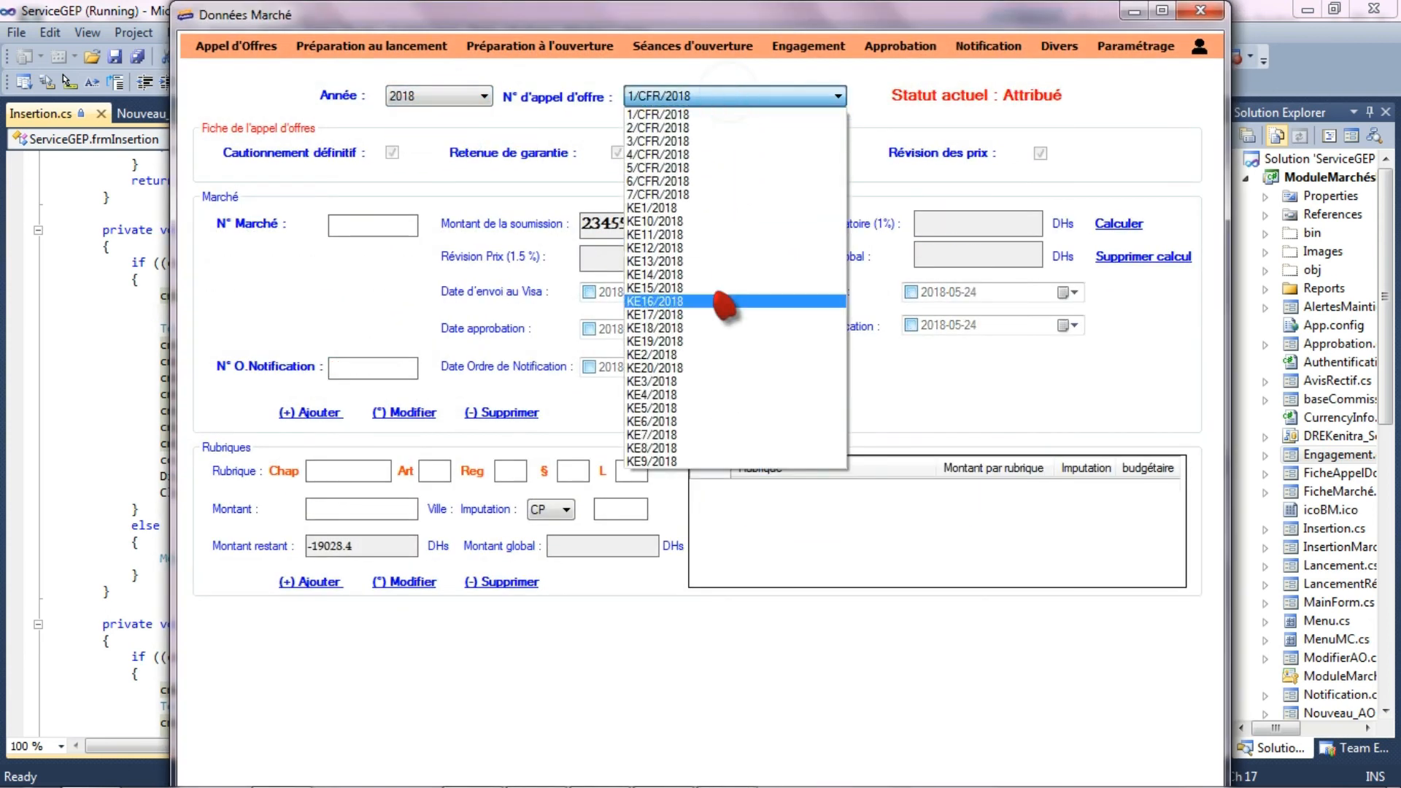
pyautogui.click(713, 369)
# - Record 2018-05-24 as the approval date of contract 3/2018 and update the contract
pyautogui.click(588, 329)
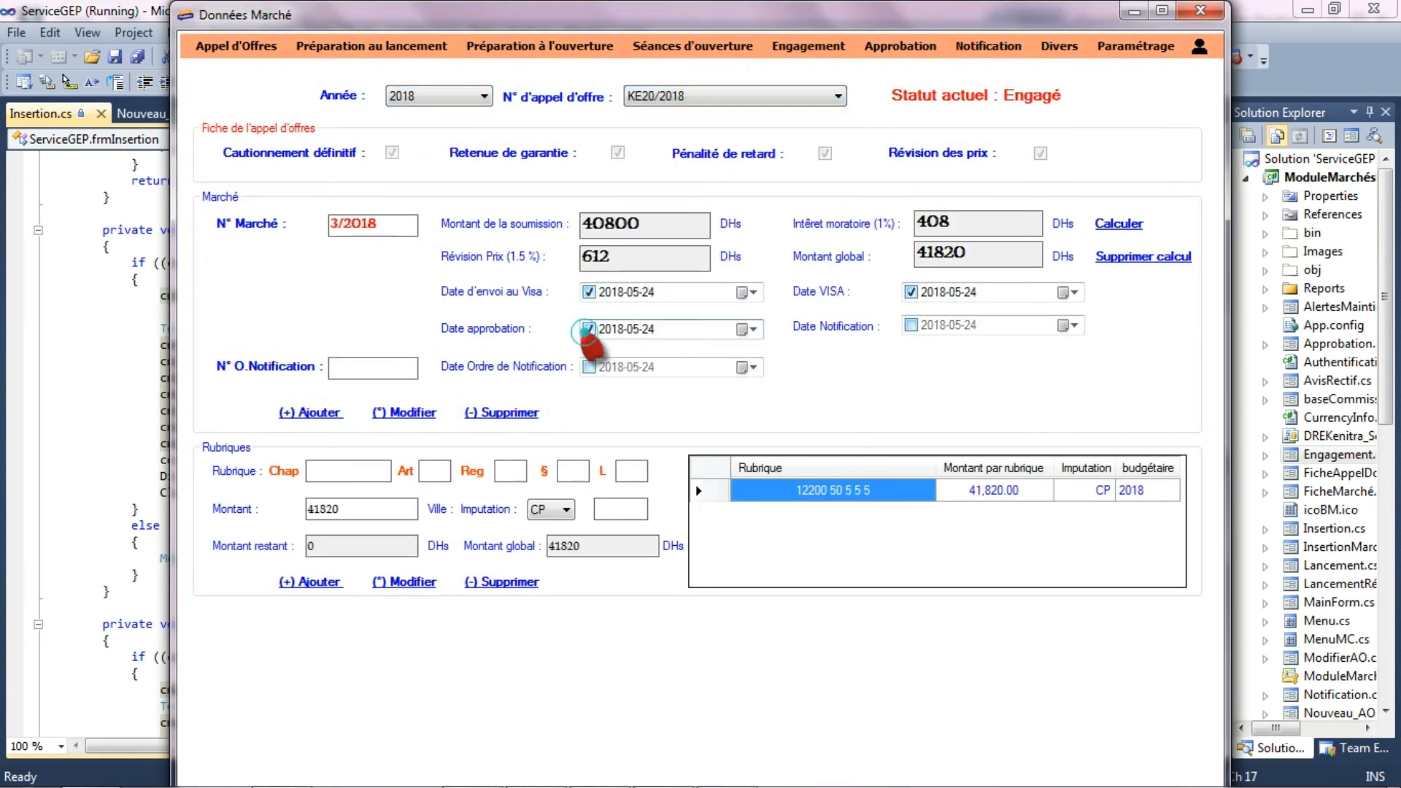
pyautogui.click(413, 413)
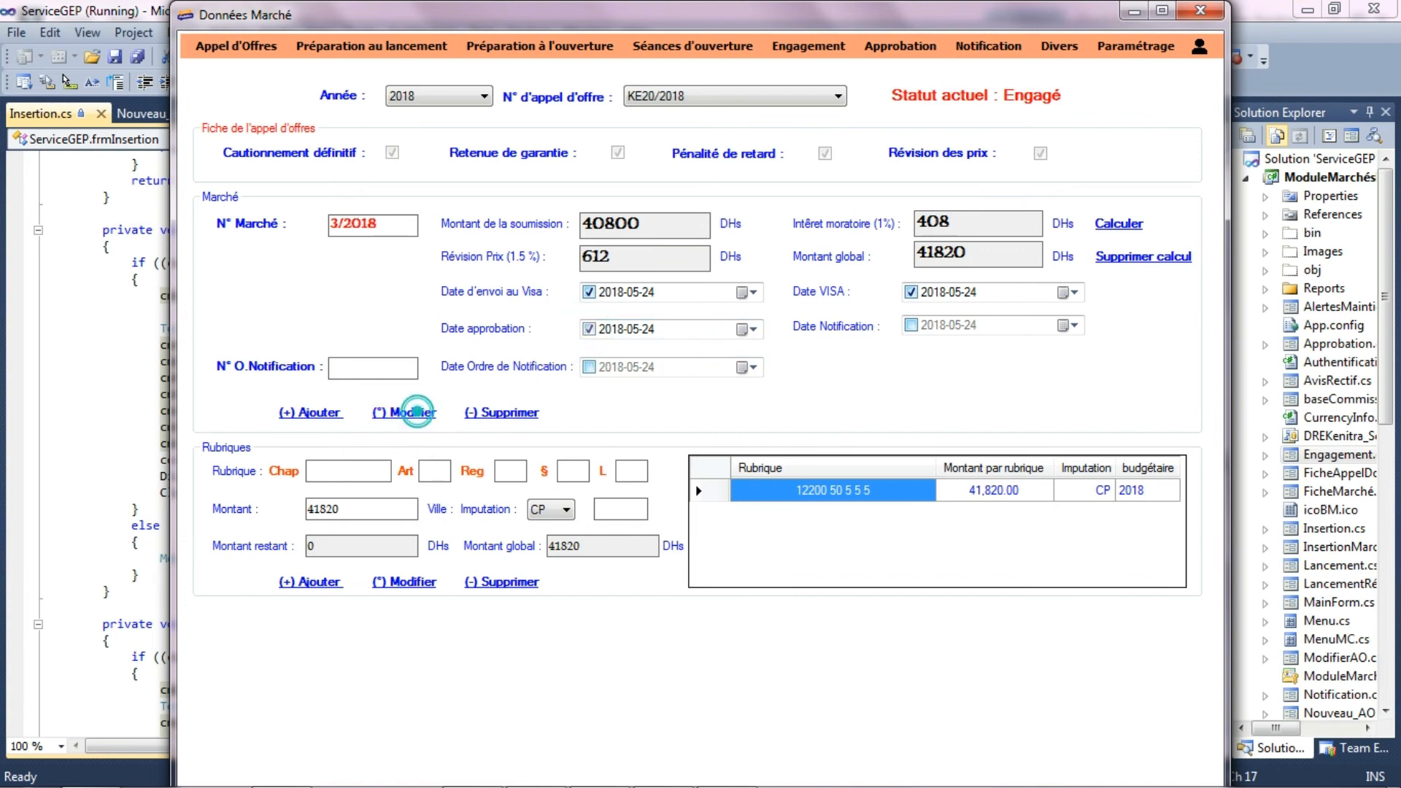
pyautogui.click(807, 471)
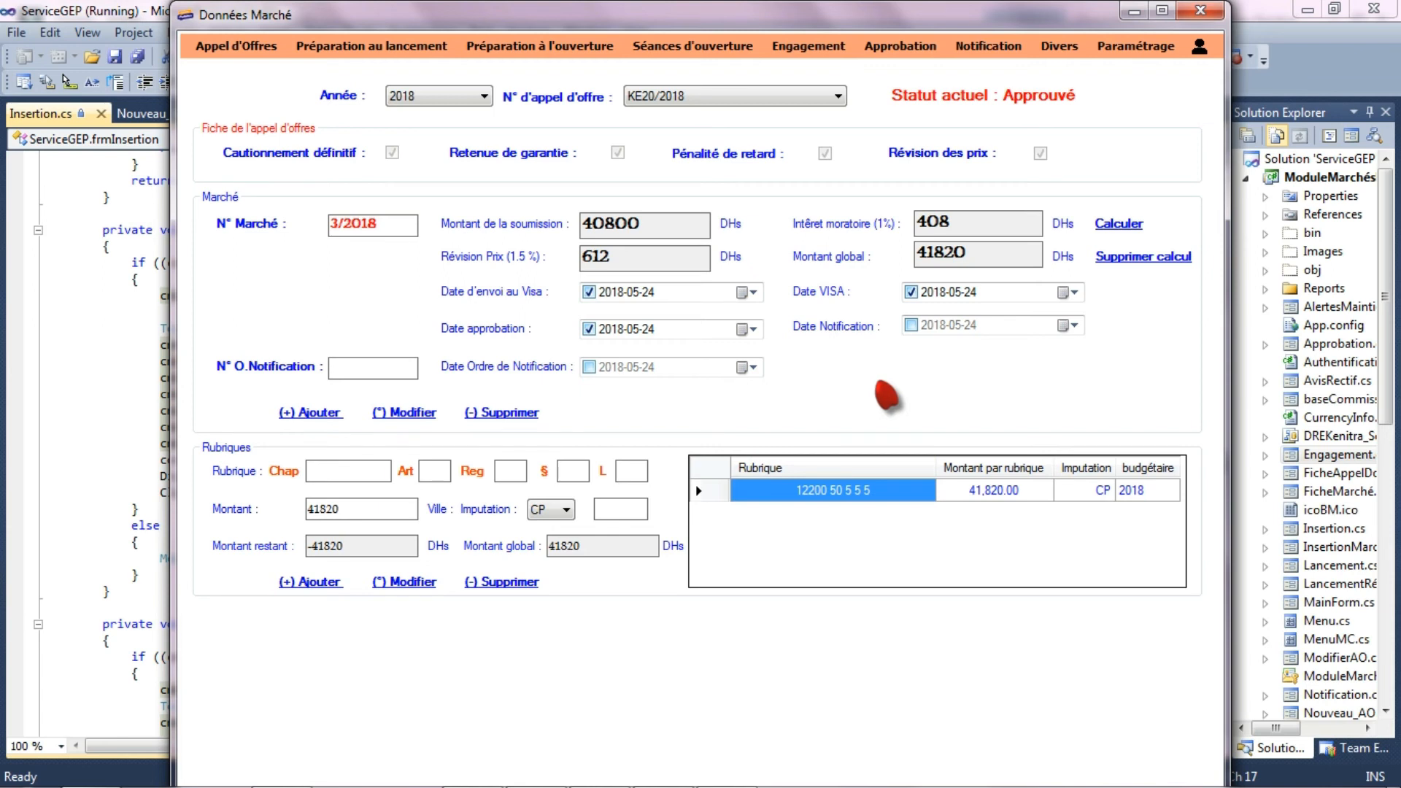
# - Open the newspaper and portal insertion form (Compléments d'un appel d'offres) and select tender KE20/2018 for the year 2018
pyautogui.click(248, 47)
pyautogui.click(267, 137)
pyautogui.click(456, 91)
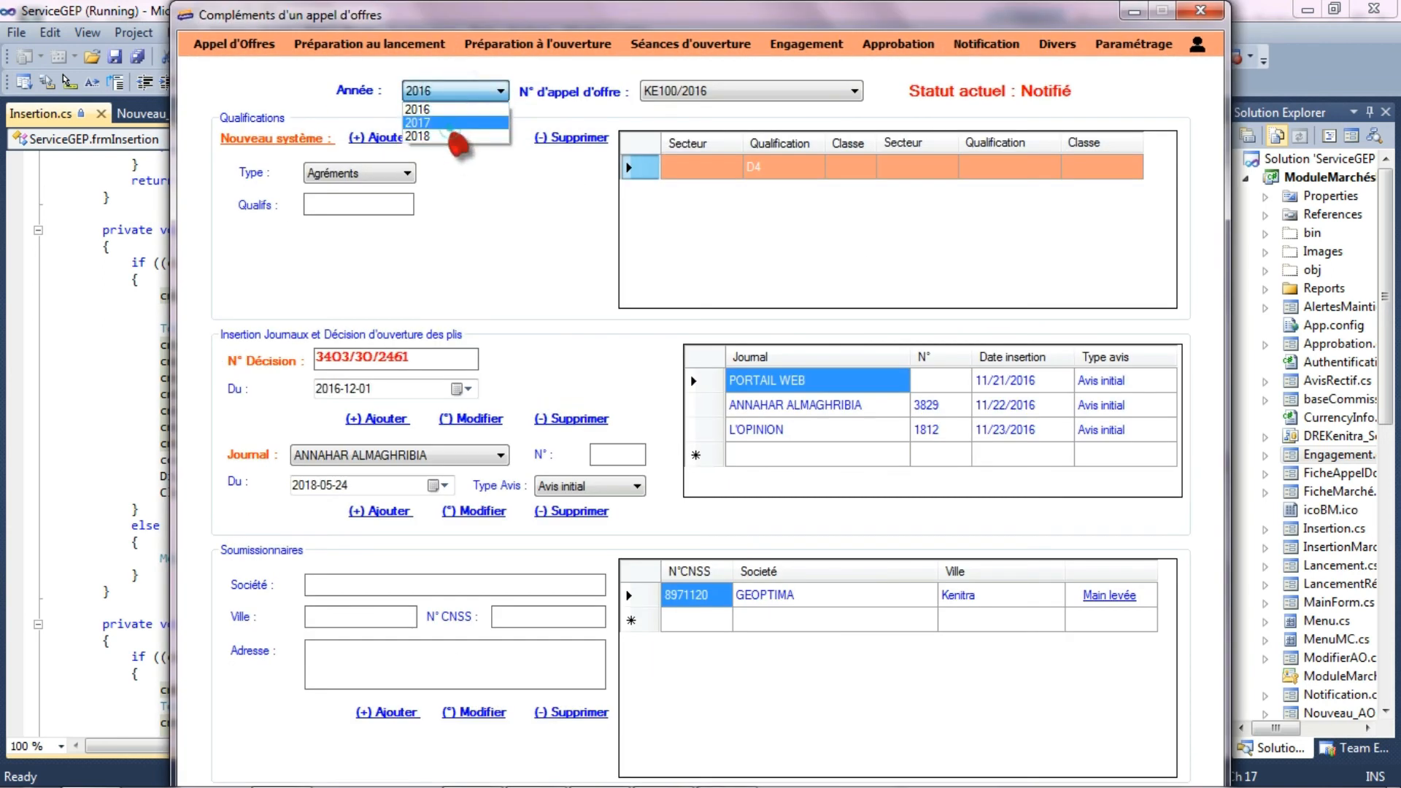
pyautogui.click(438, 123)
pyautogui.click(456, 91)
pyautogui.click(431, 136)
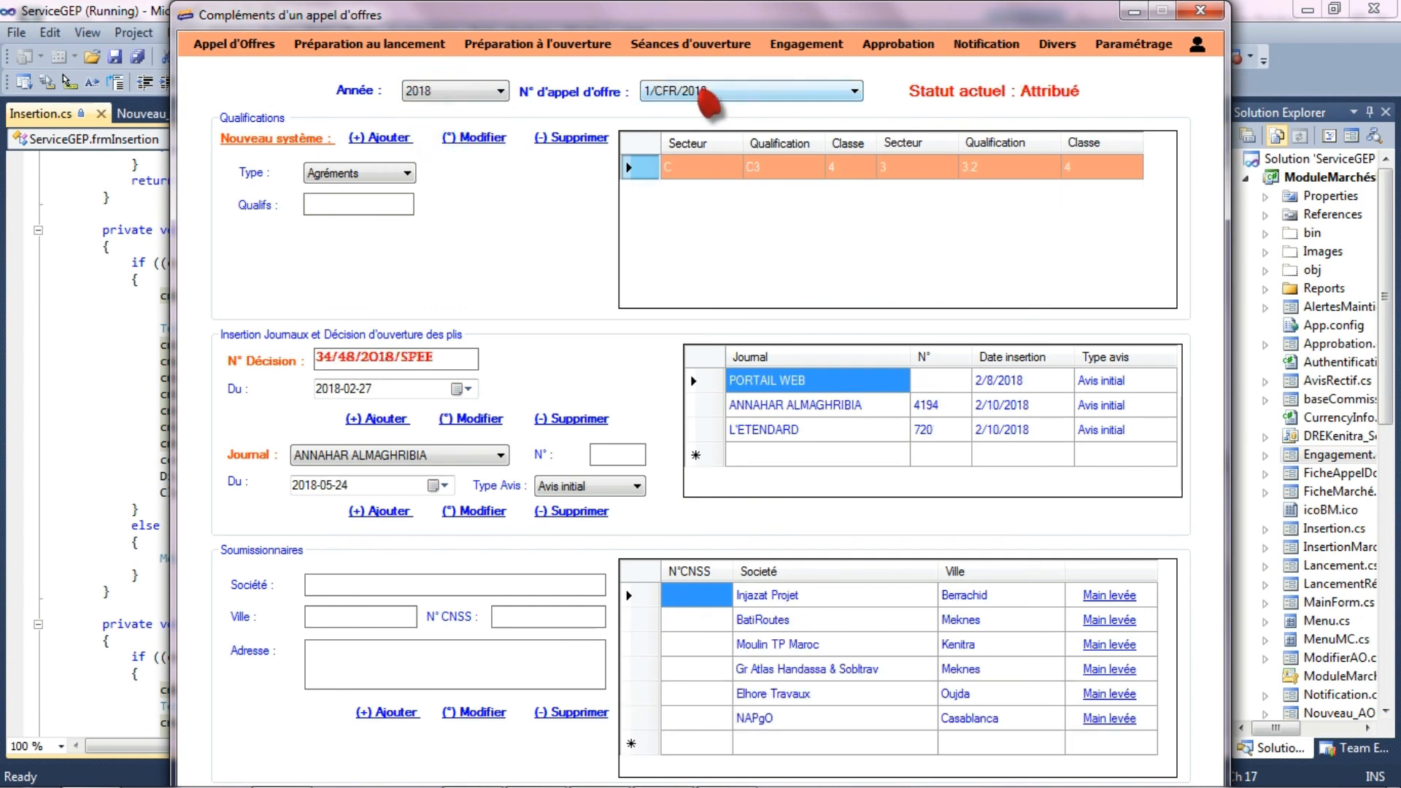
pyautogui.click(703, 93)
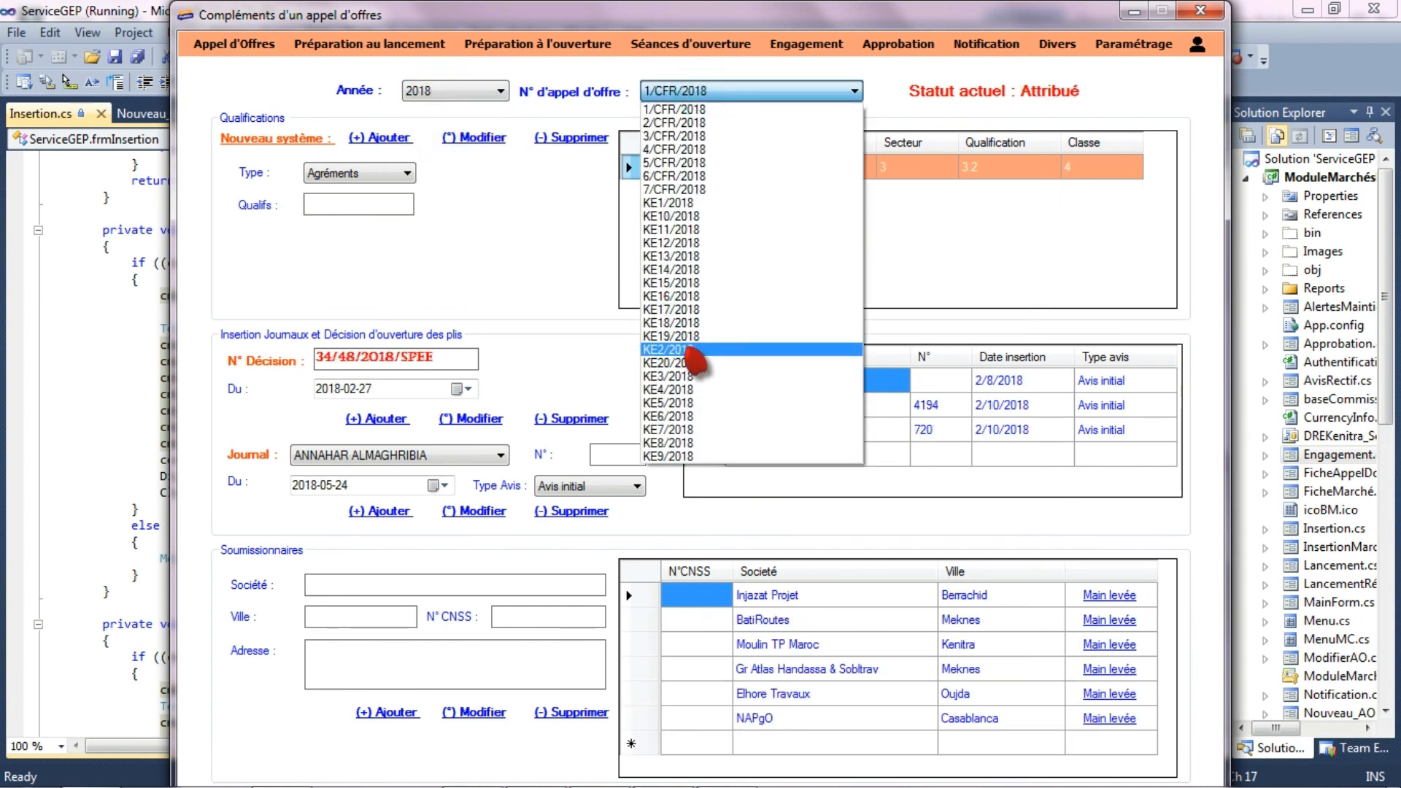
pyautogui.click(690, 362)
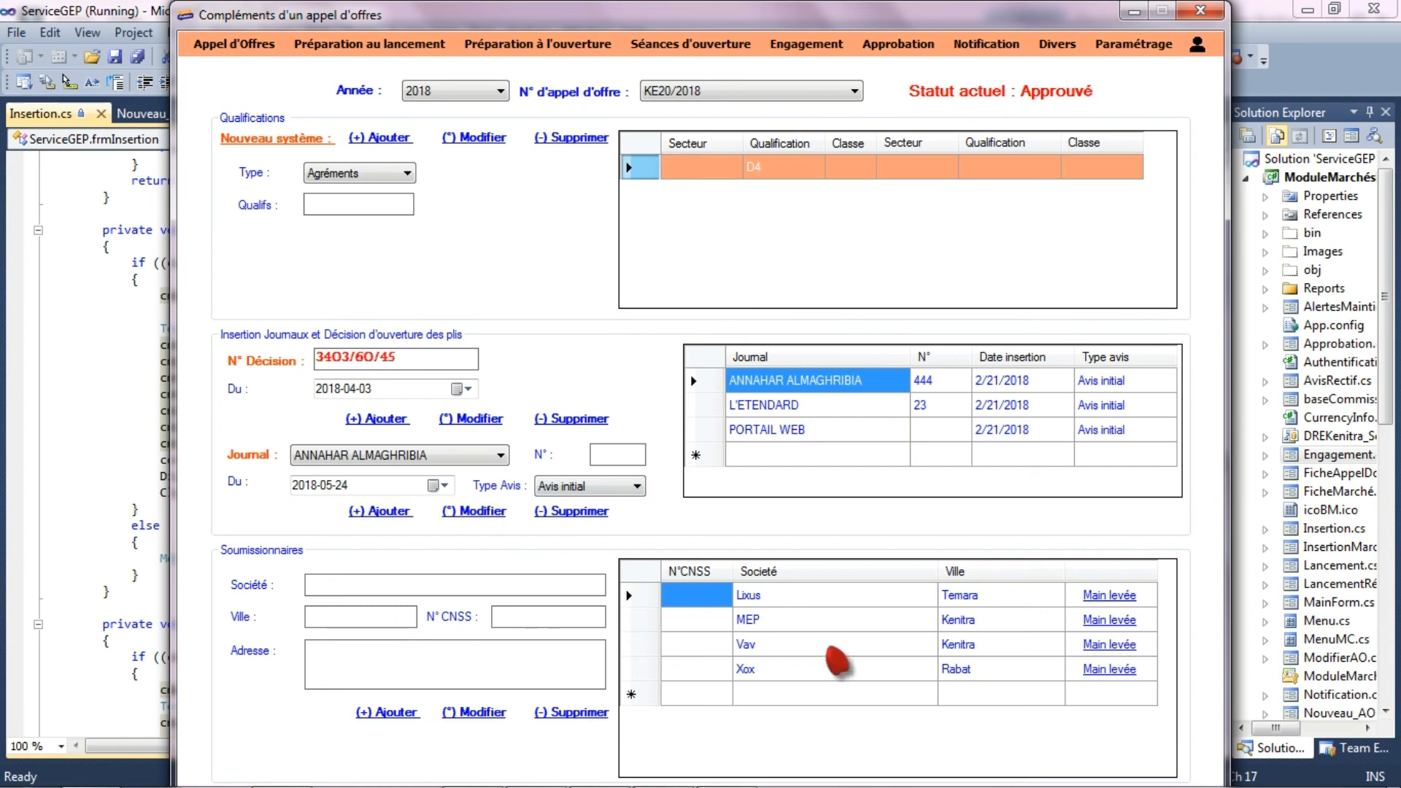
# - Fill in the CNSS number and address of the bidder MEP and update its record
pyautogui.click(660, 622)
pyautogui.click(550, 619)
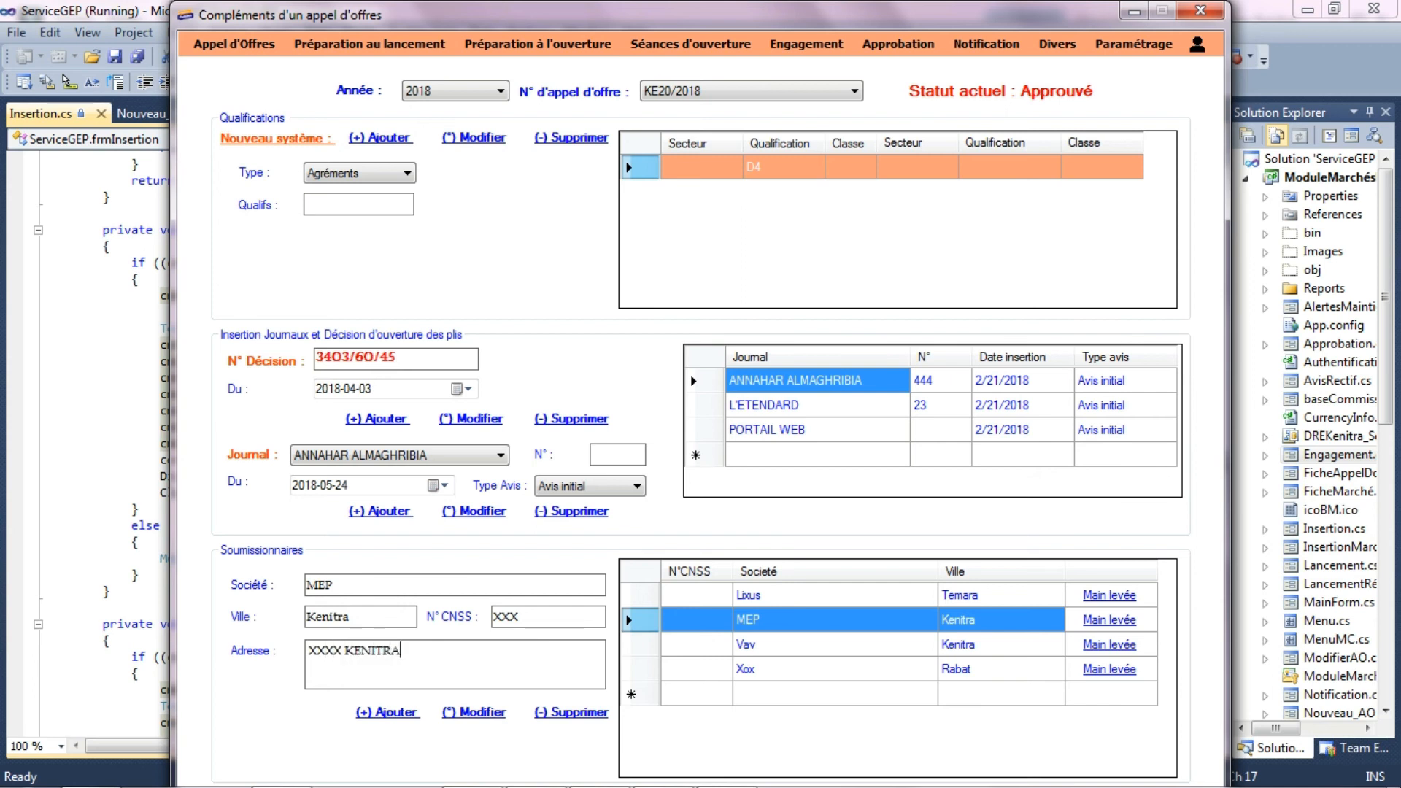
pyautogui.click(478, 715)
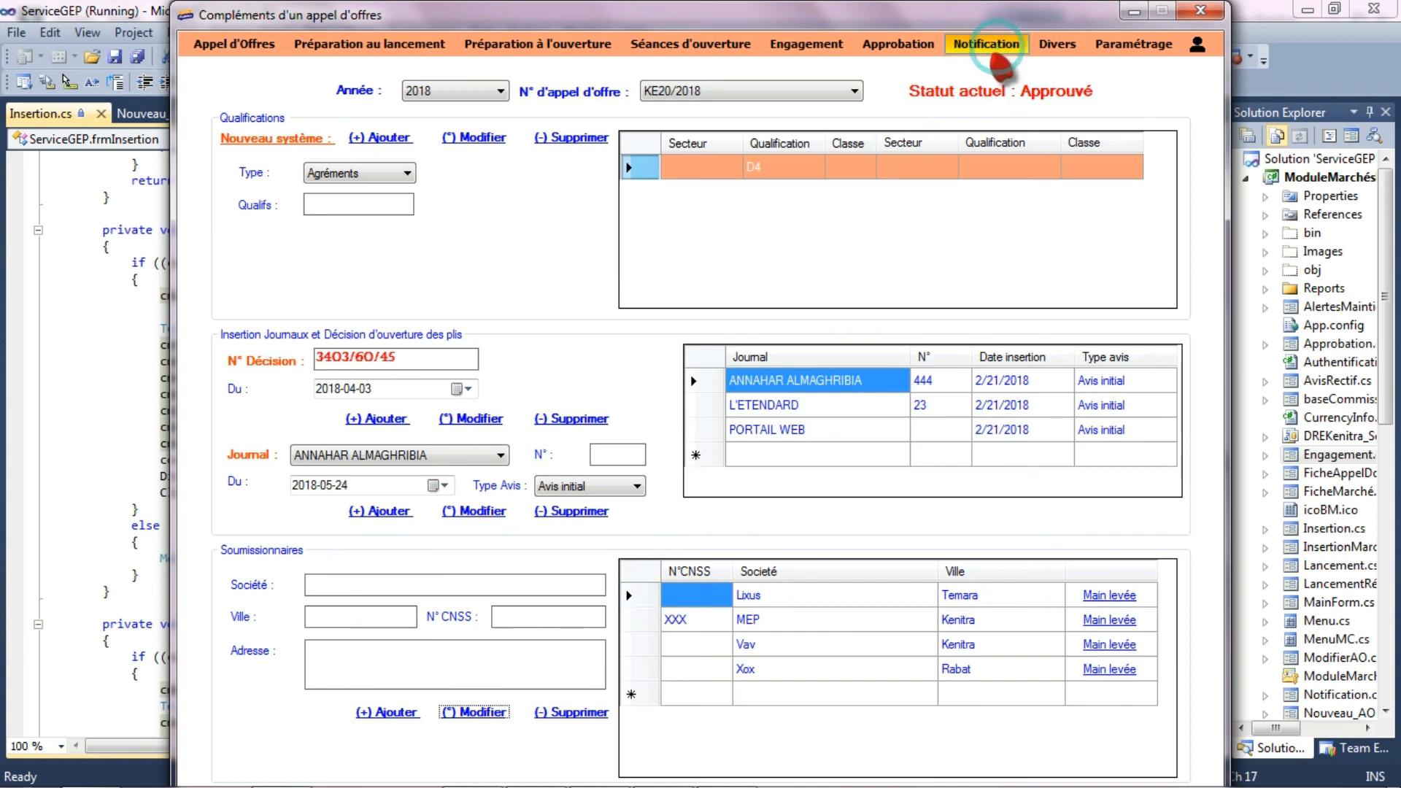
# - Open the Notification form for 2018 tender KE20/2018, generate the awardee's notification fax and review it in Word
pyautogui.click(989, 44)
pyautogui.click(460, 100)
pyautogui.click(405, 135)
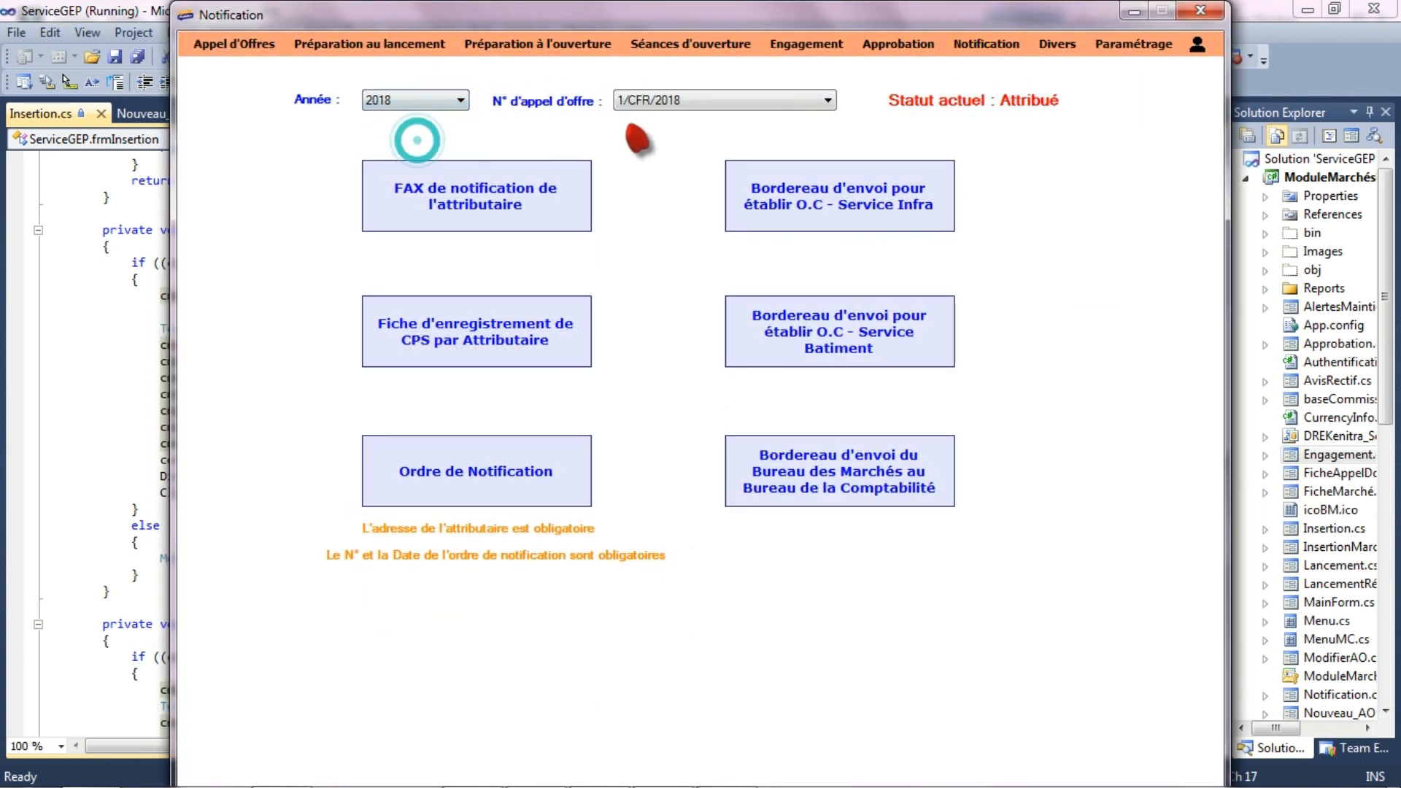
pyautogui.click(646, 102)
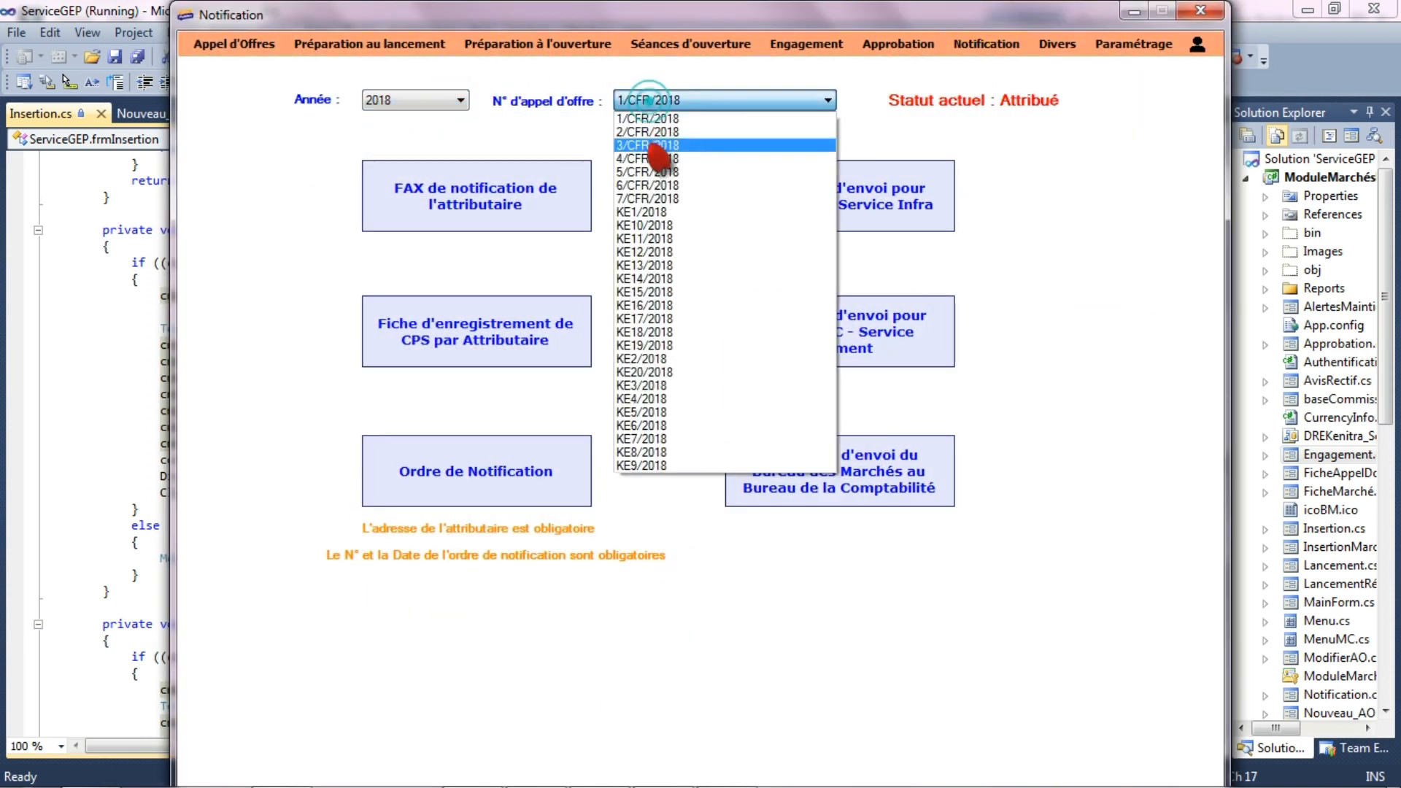
pyautogui.click(660, 372)
pyautogui.click(482, 210)
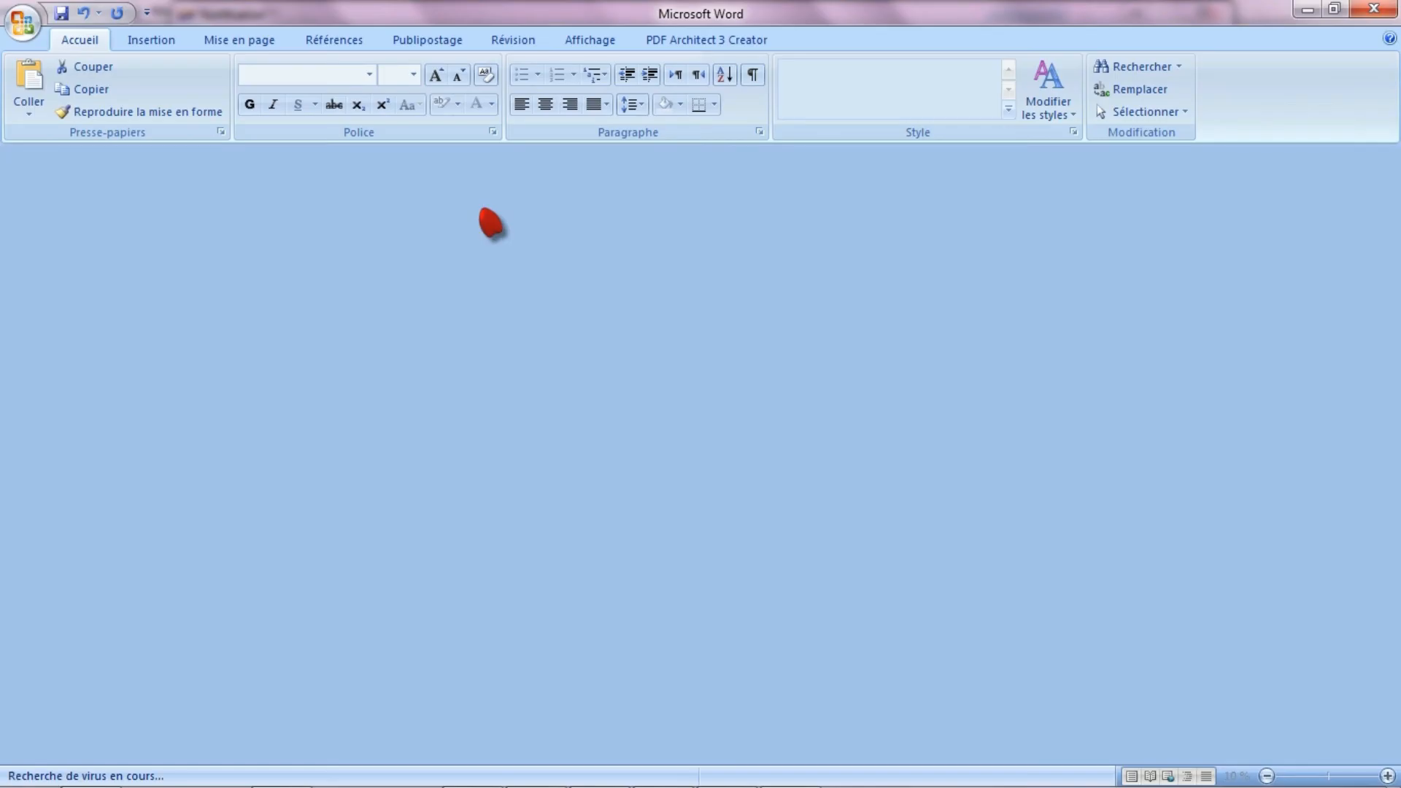
pyautogui.scroll(-5, 693, 453)
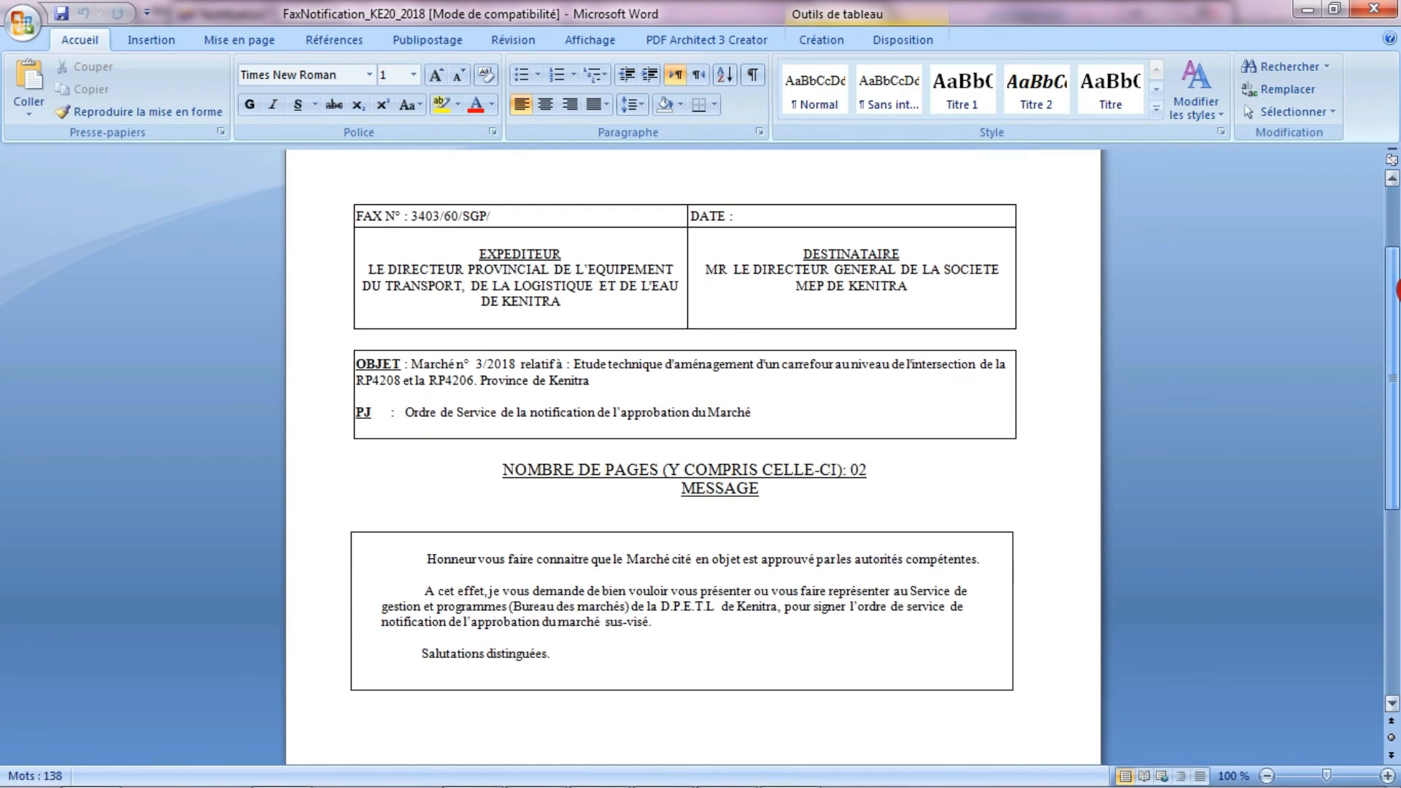
pyautogui.click(1375, 8)
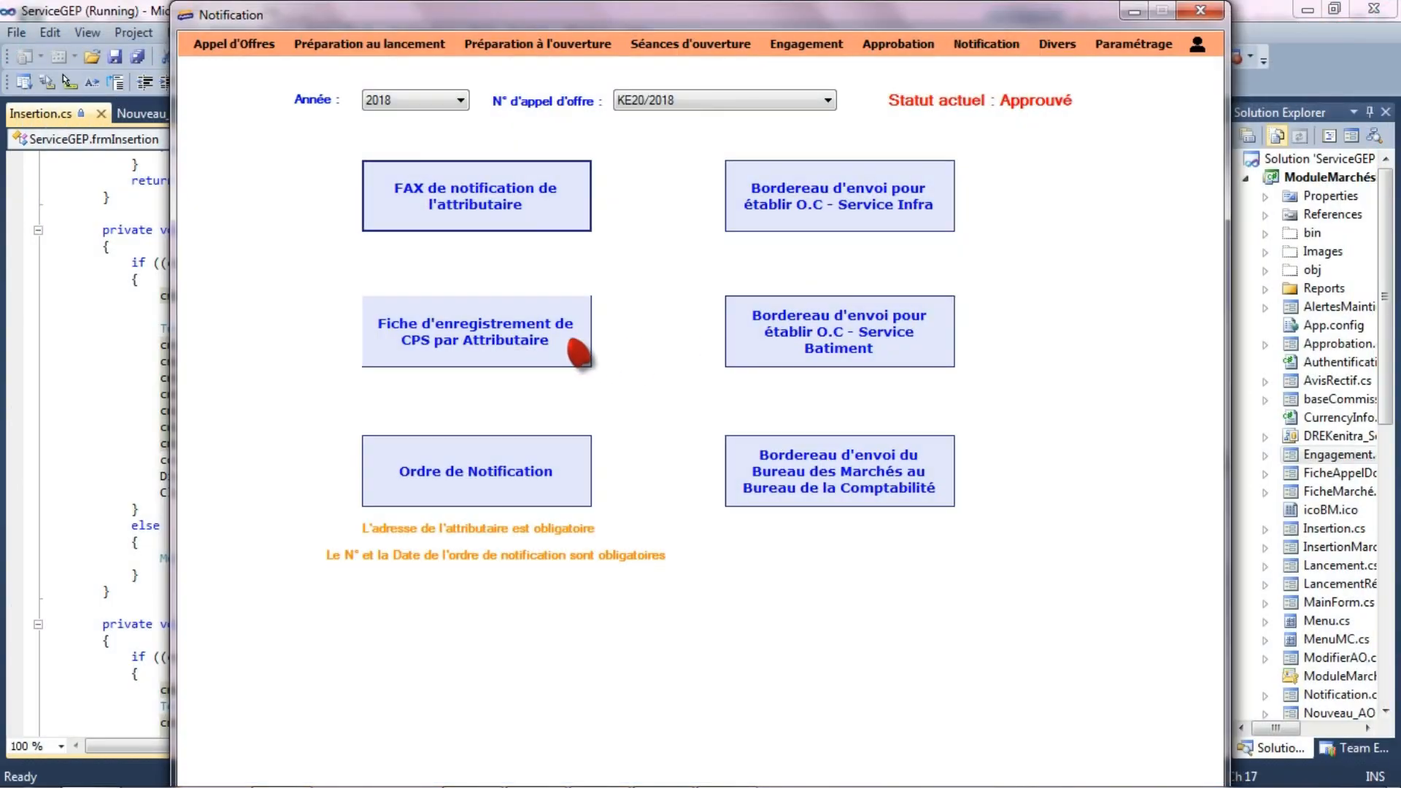
# - Request the awardee's CPS registration sheet, and generate the notification order (Ordre de Notification) for KE20/2018
pyautogui.click(511, 353)
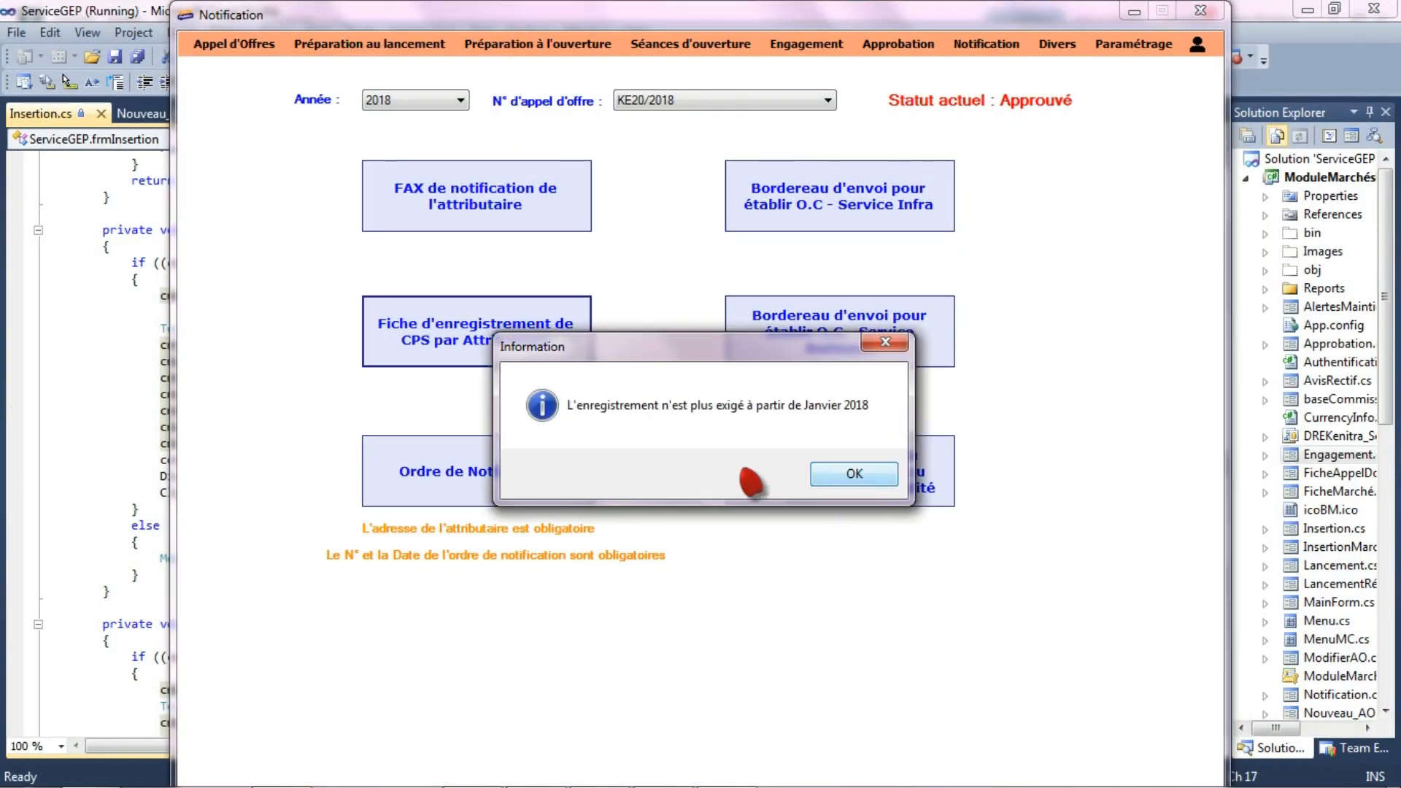
pyautogui.click(852, 476)
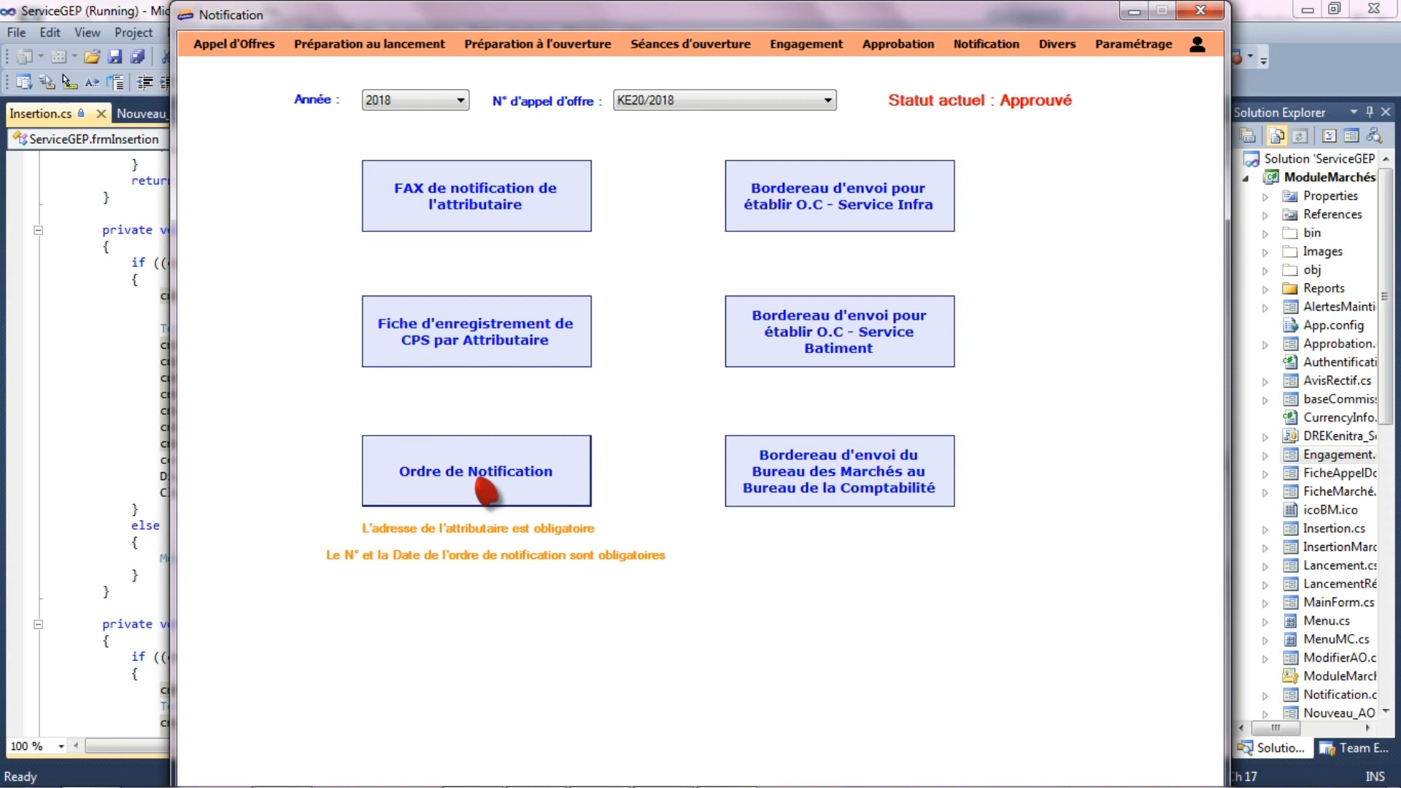
pyautogui.click(485, 491)
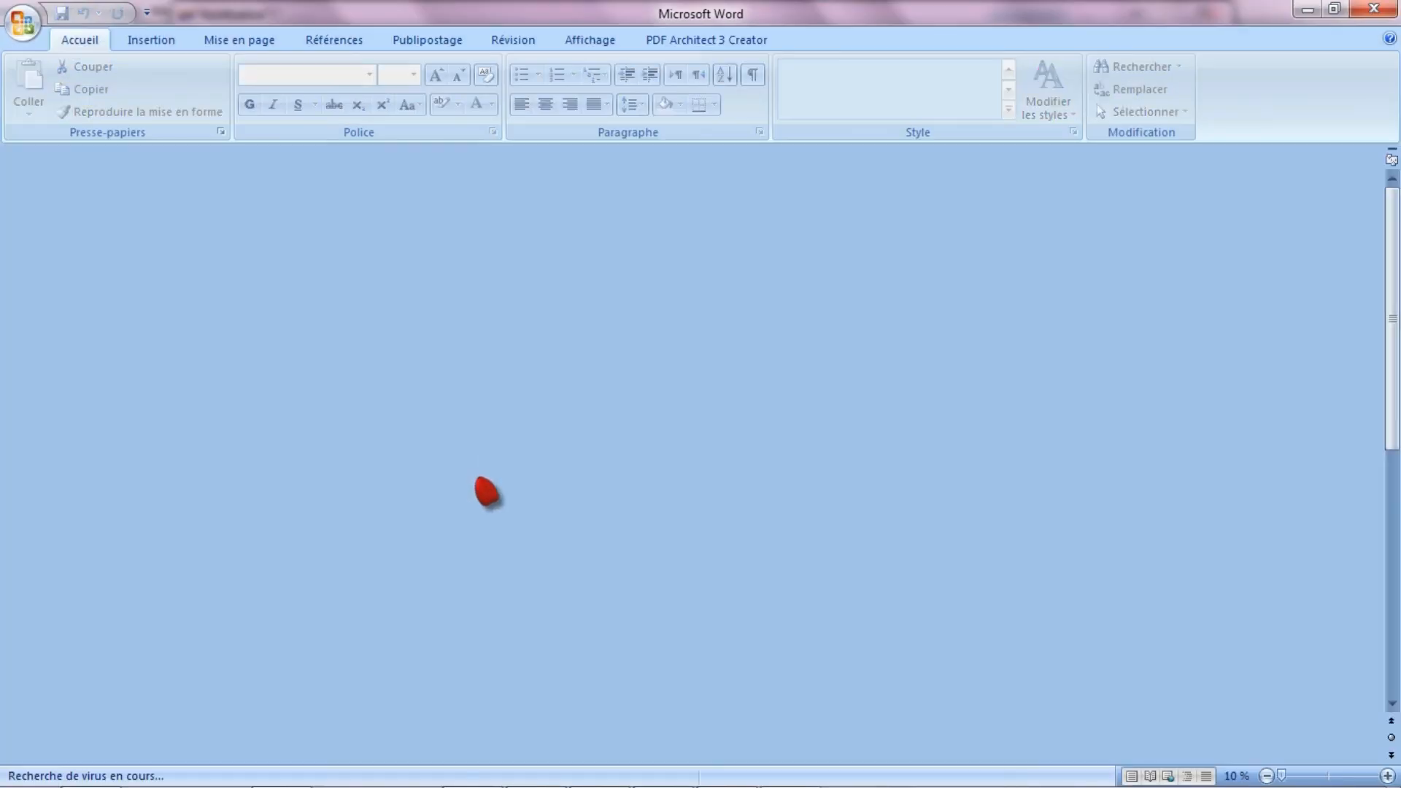
pyautogui.scroll(-9, 828, 292)
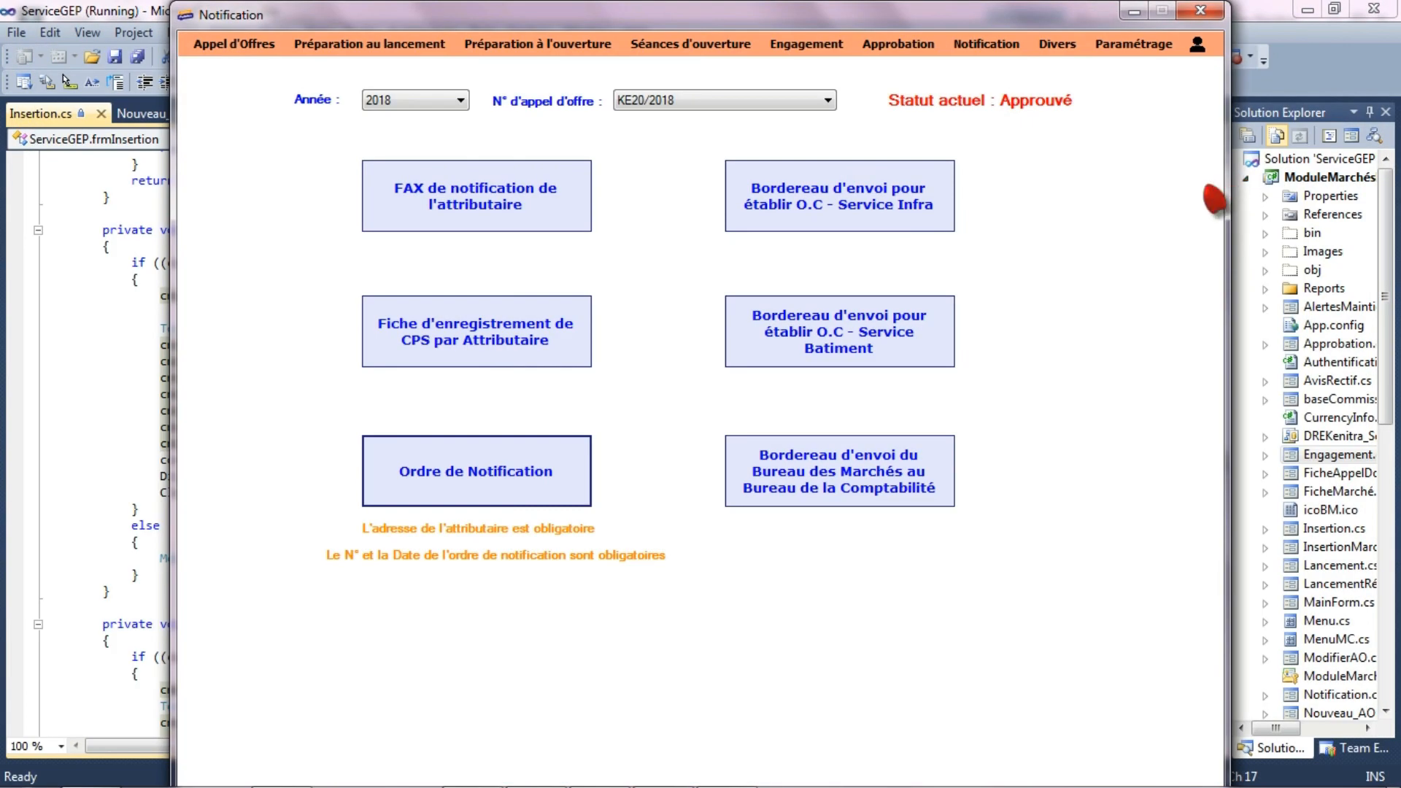
# - Go back to the contract data form (Données Marché) and load tender KE20/2018 of the year 2018
pyautogui.click(233, 44)
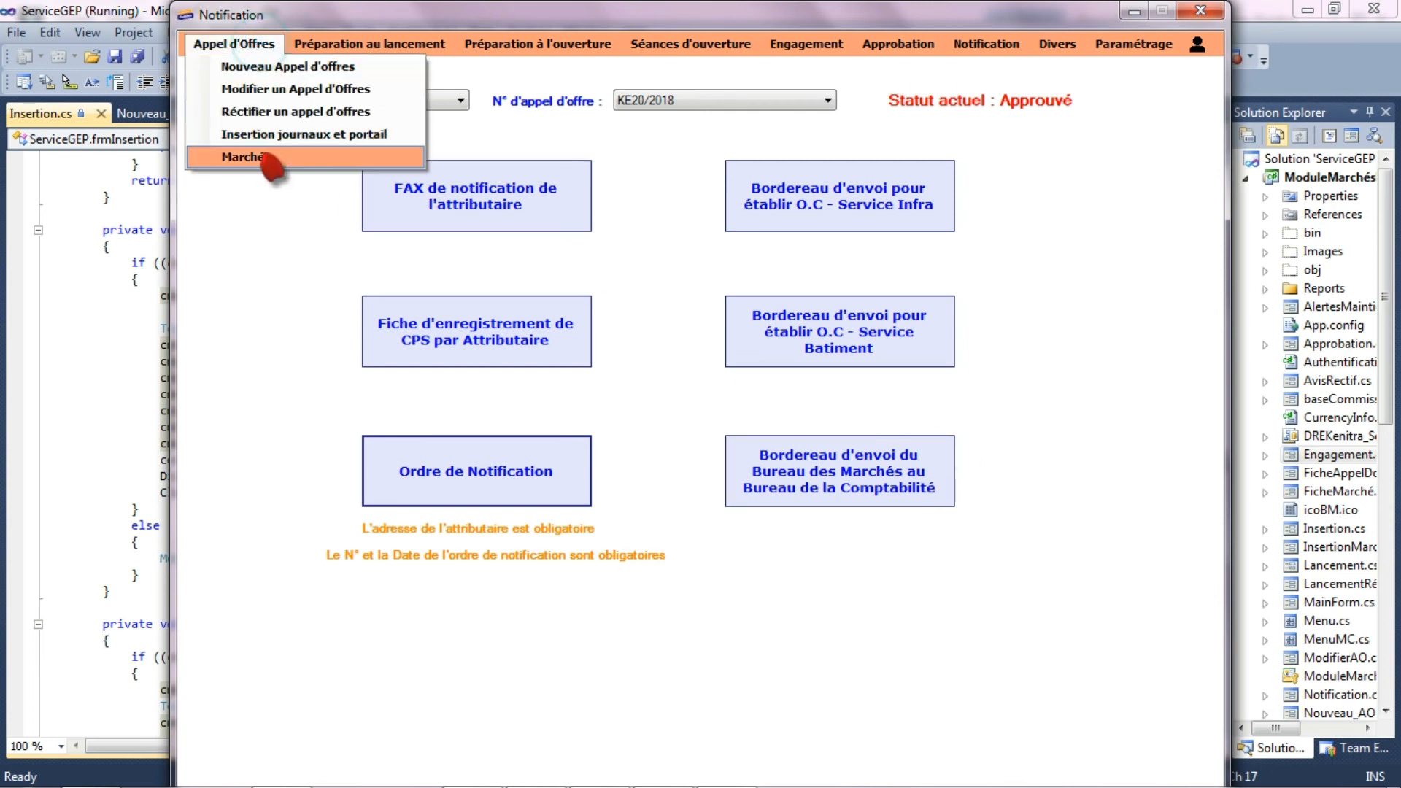
pyautogui.click(261, 156)
pyautogui.click(407, 95)
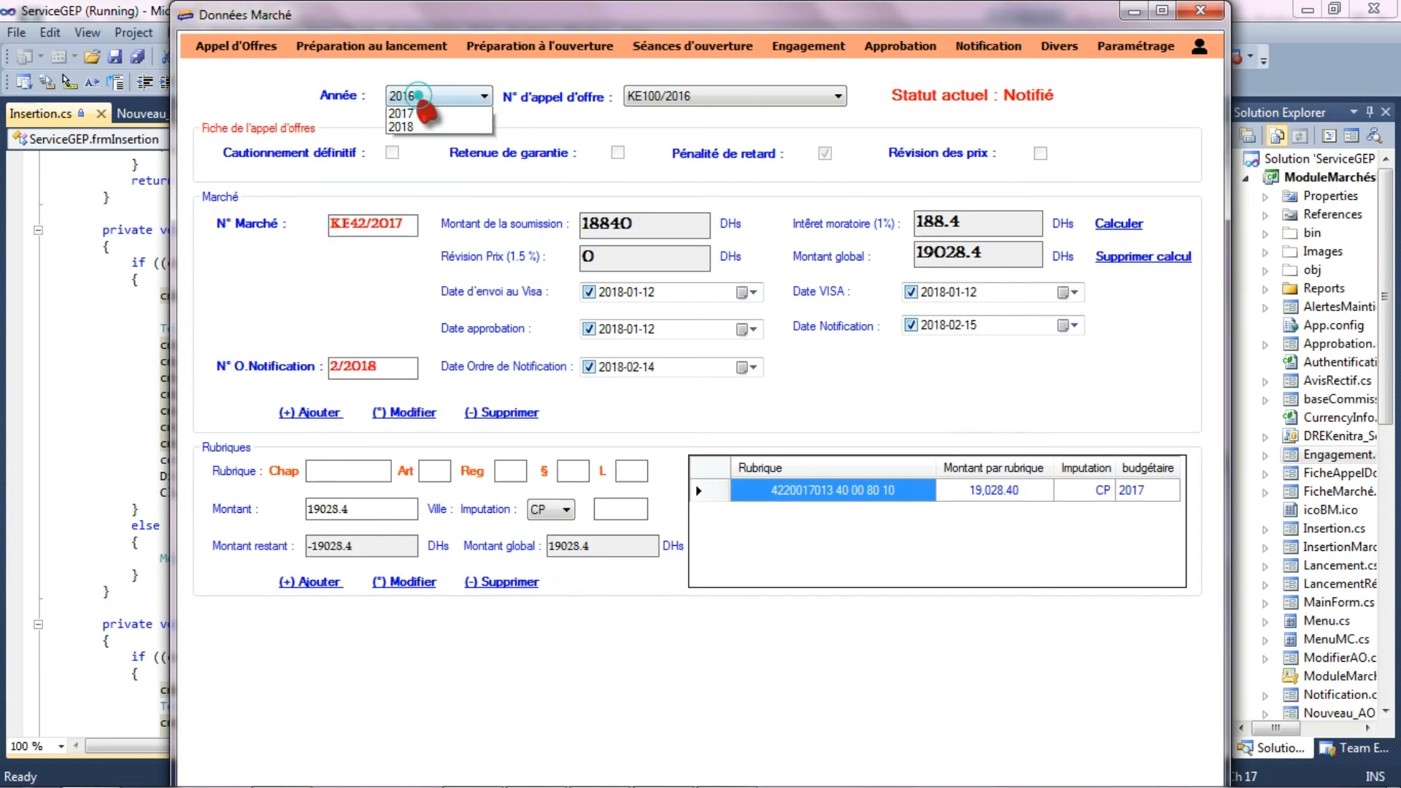
pyautogui.click(423, 141)
pyautogui.click(666, 96)
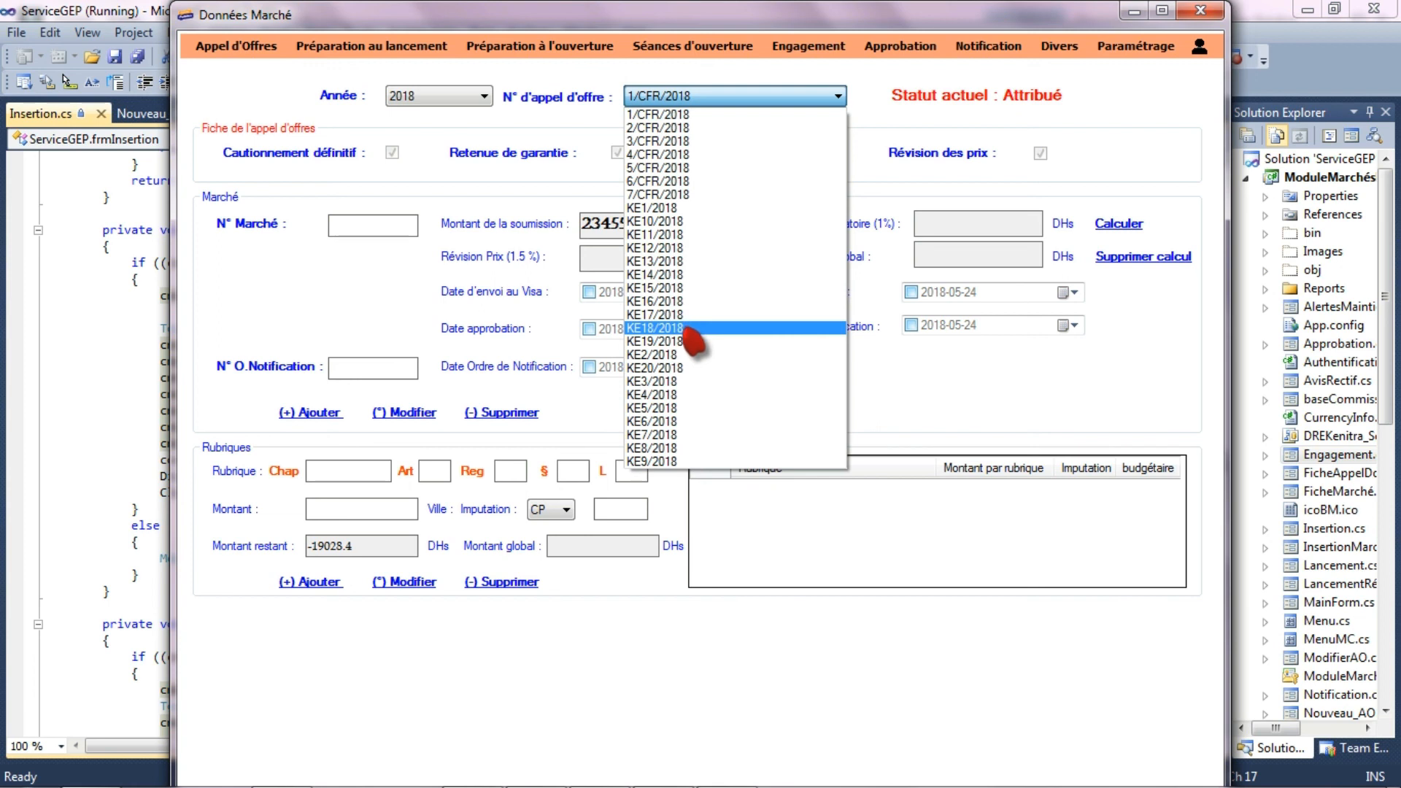
pyautogui.click(692, 369)
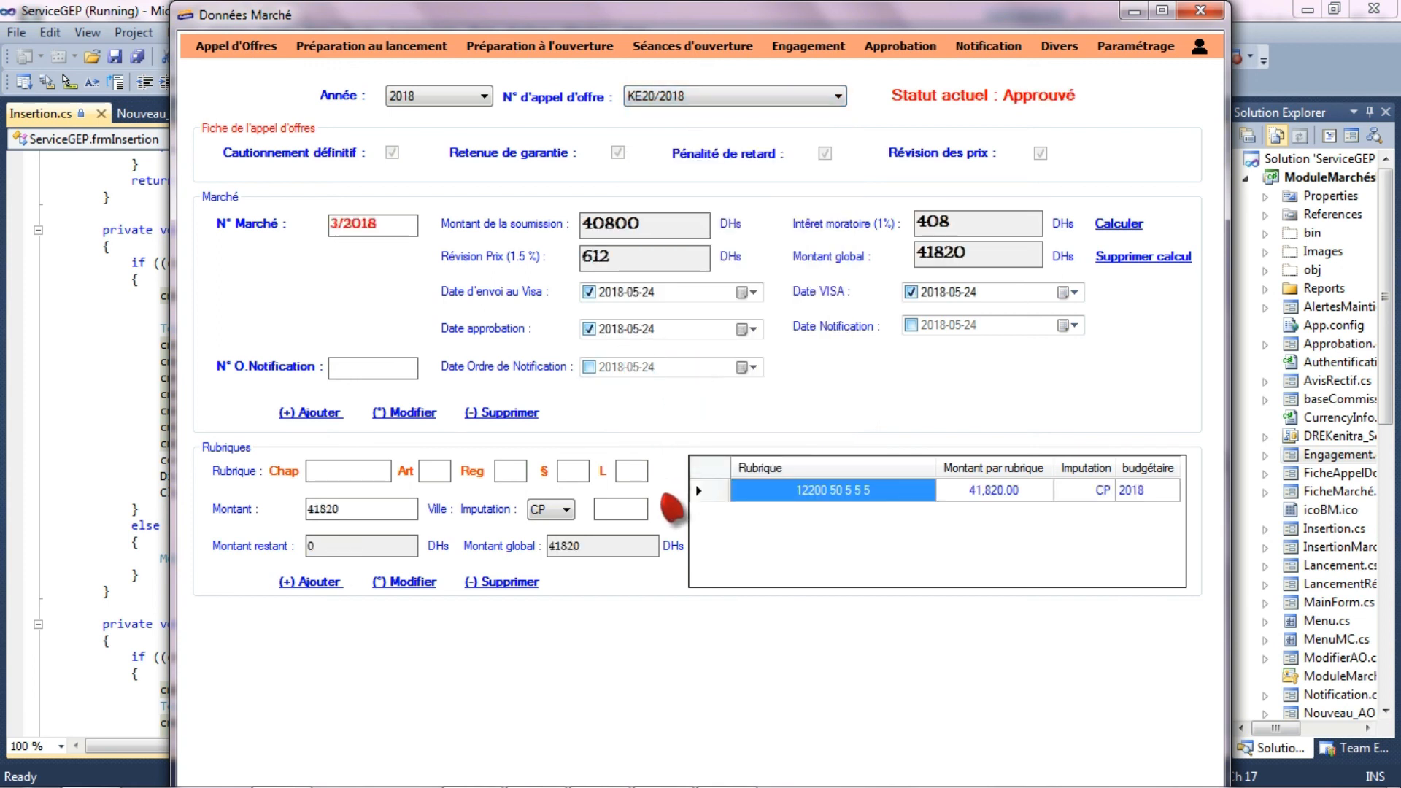
# - Record notification order number 7/2018 with 2018-05-24 as both notification and order date, and update contract 3/2018
pyautogui.click(912, 325)
pyautogui.click(388, 369)
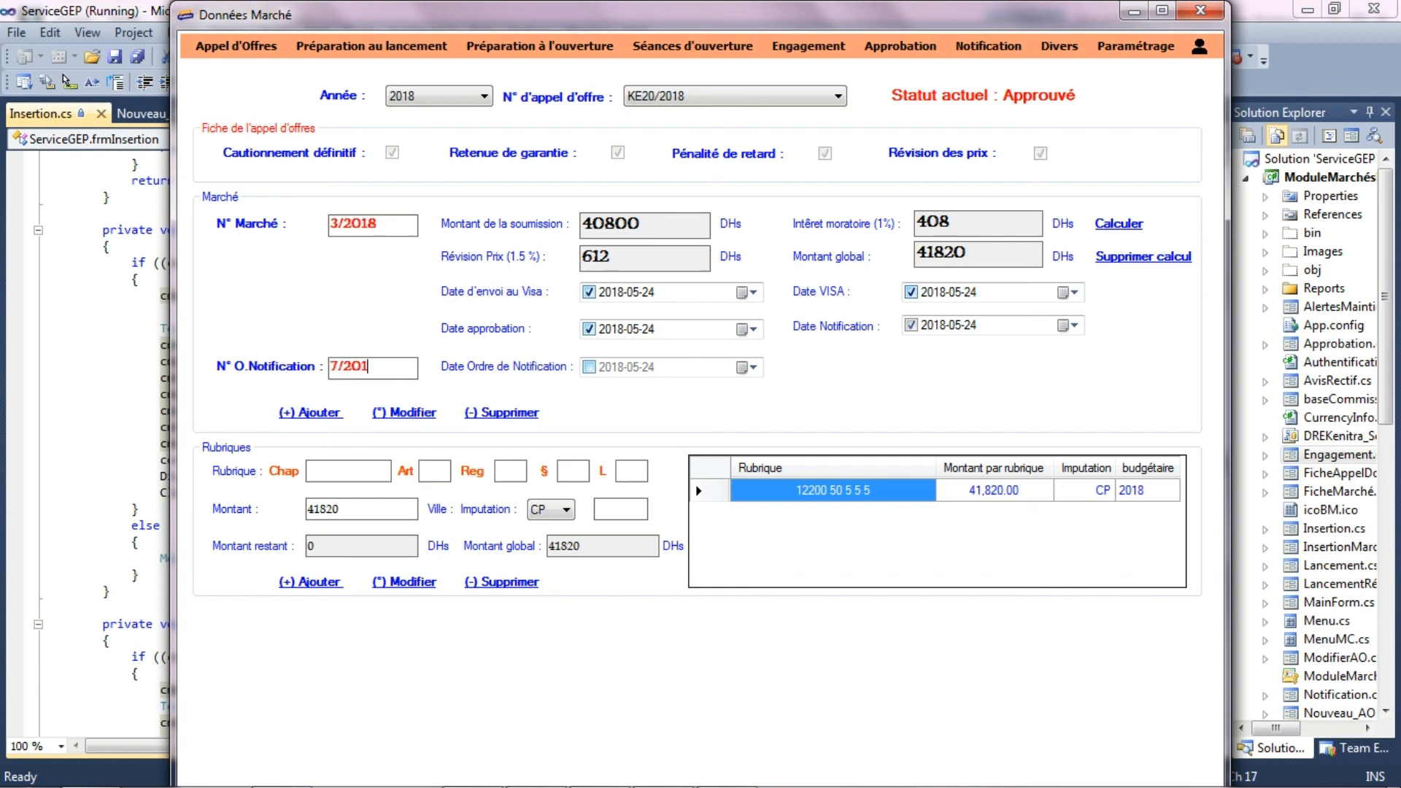
pyautogui.click(589, 367)
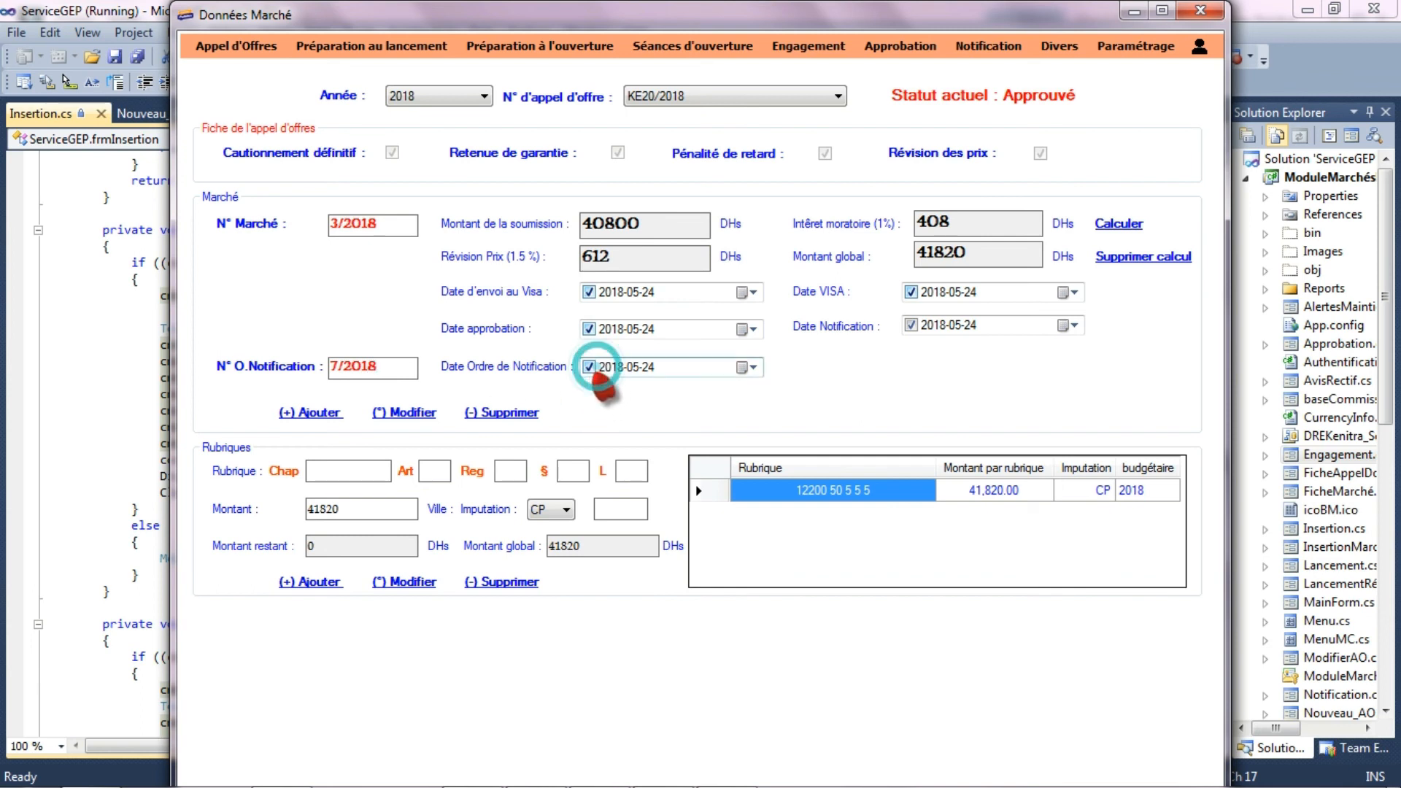
pyautogui.click(413, 412)
pyautogui.click(820, 472)
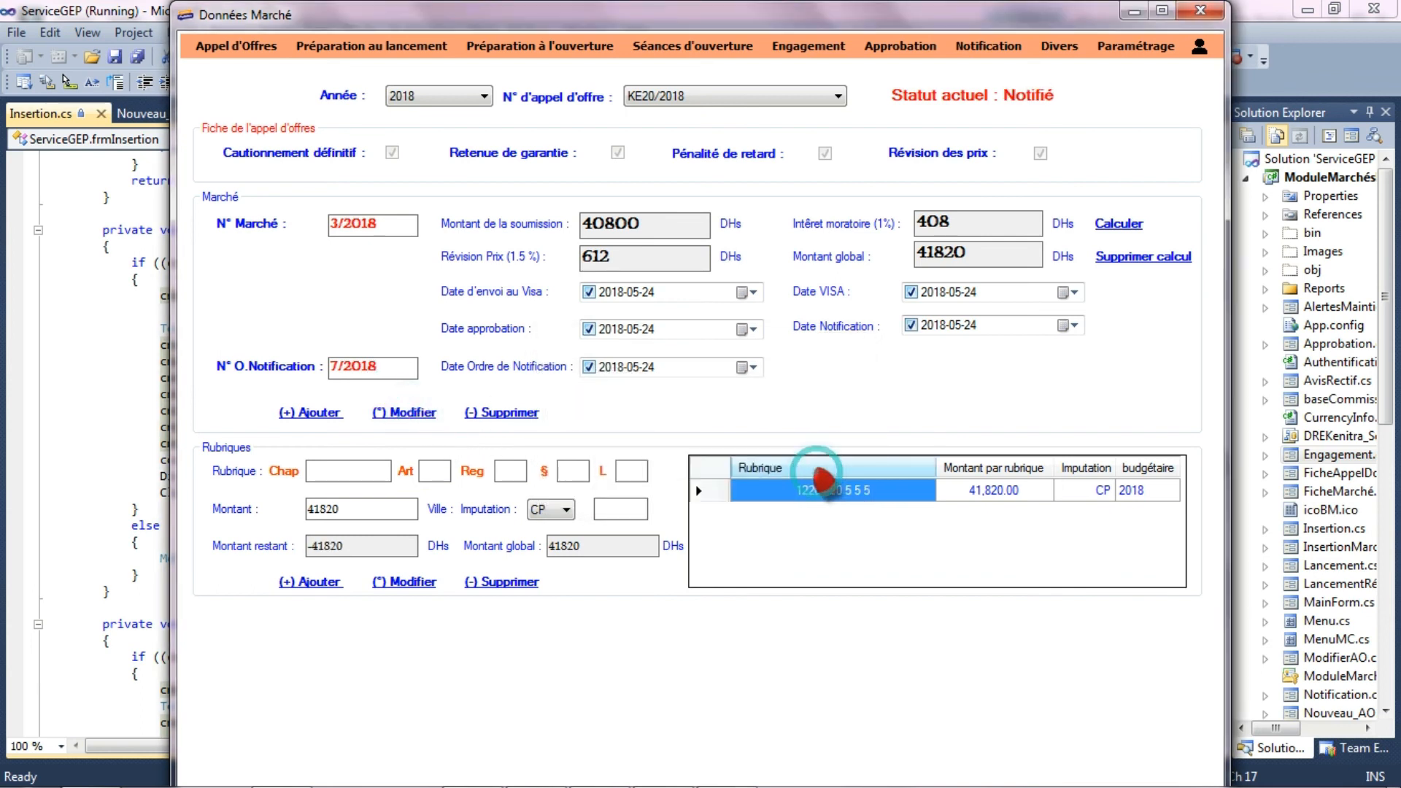
# - Return to the Notification form for 2018 tender KE20/2018 and generate the dispatch slip from the Bureau des Marchés to the Bureau de la Comptabilité
pyautogui.click(991, 46)
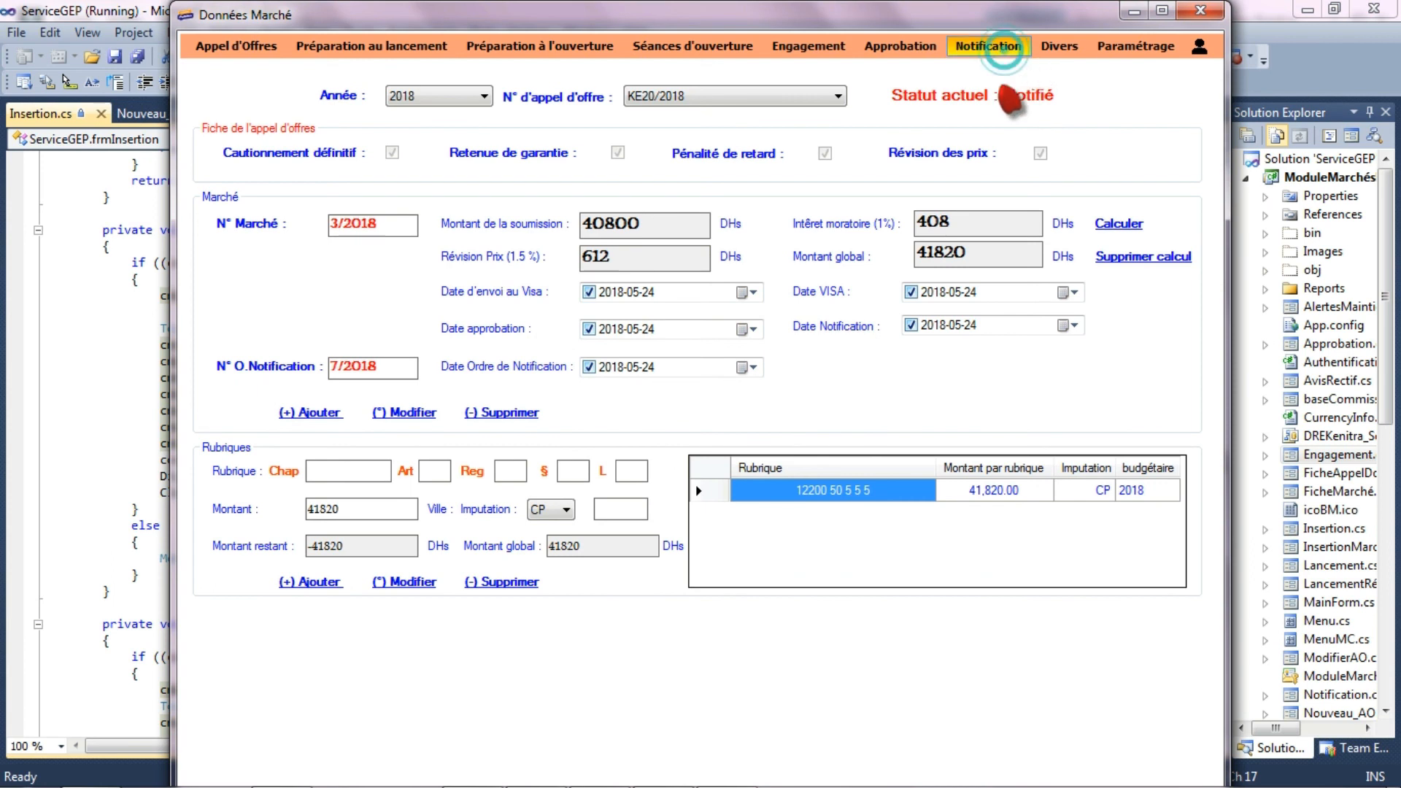
pyautogui.click(414, 100)
pyautogui.click(407, 144)
pyautogui.click(699, 100)
pyautogui.click(694, 372)
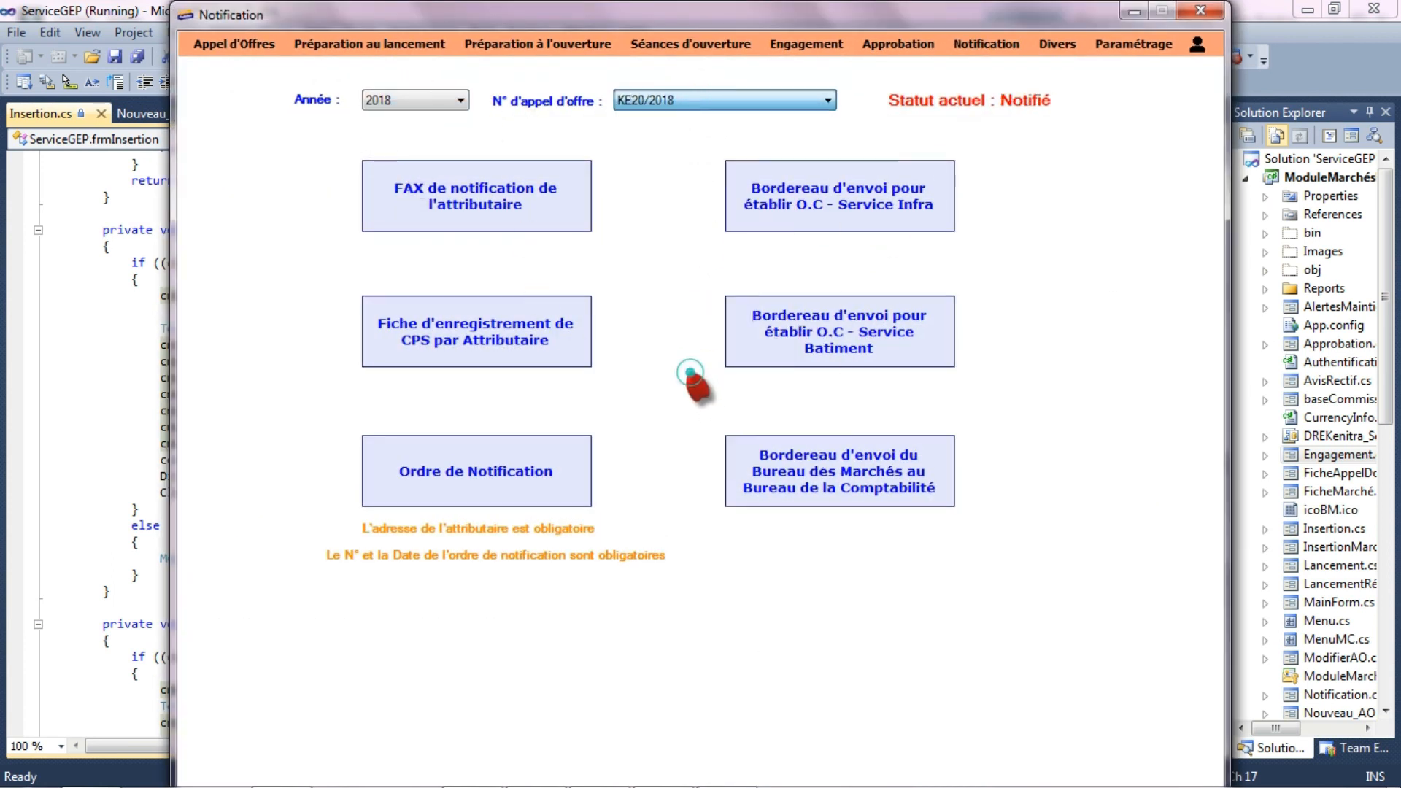
pyautogui.click(854, 500)
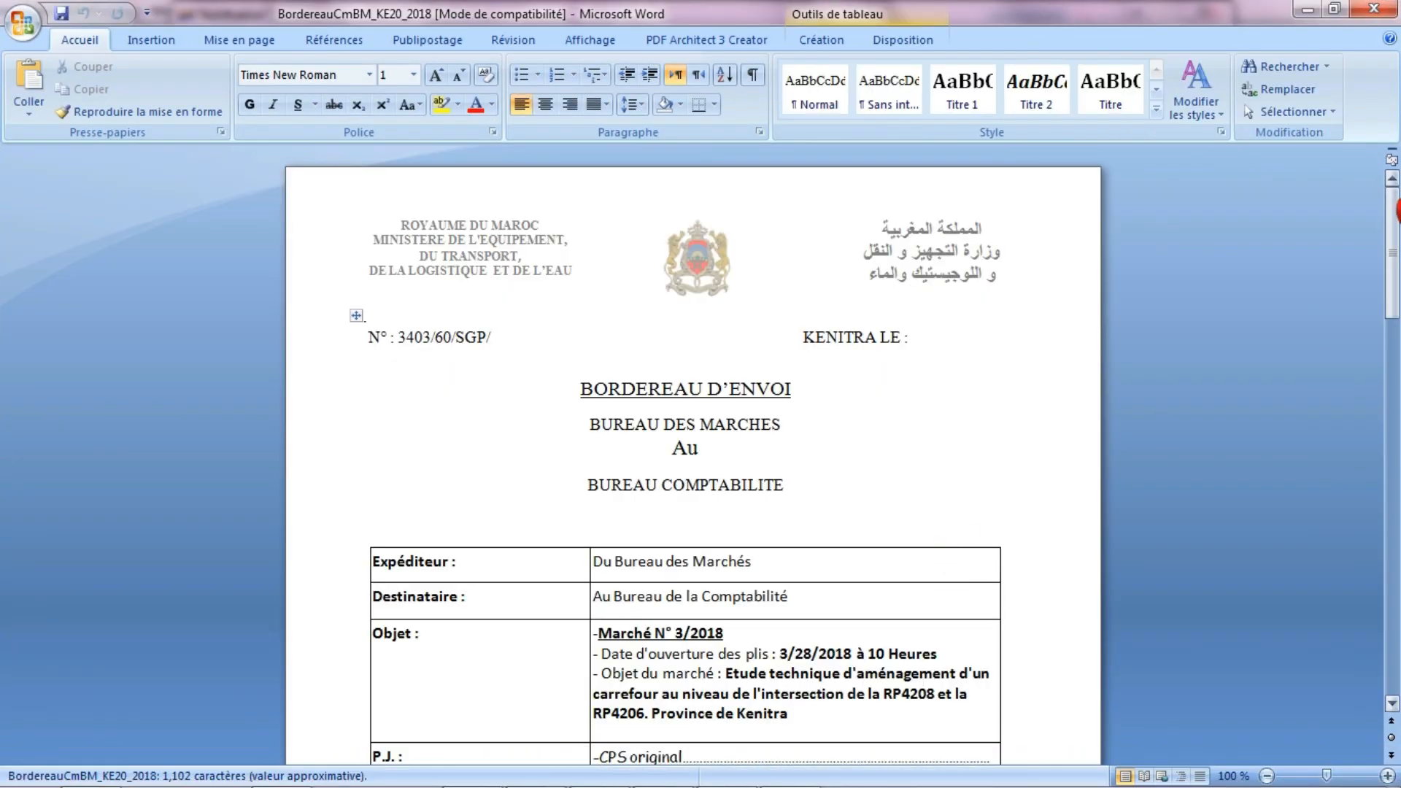
pyautogui.moveTo(1393, 209); pyautogui.dragTo(1397, 291)
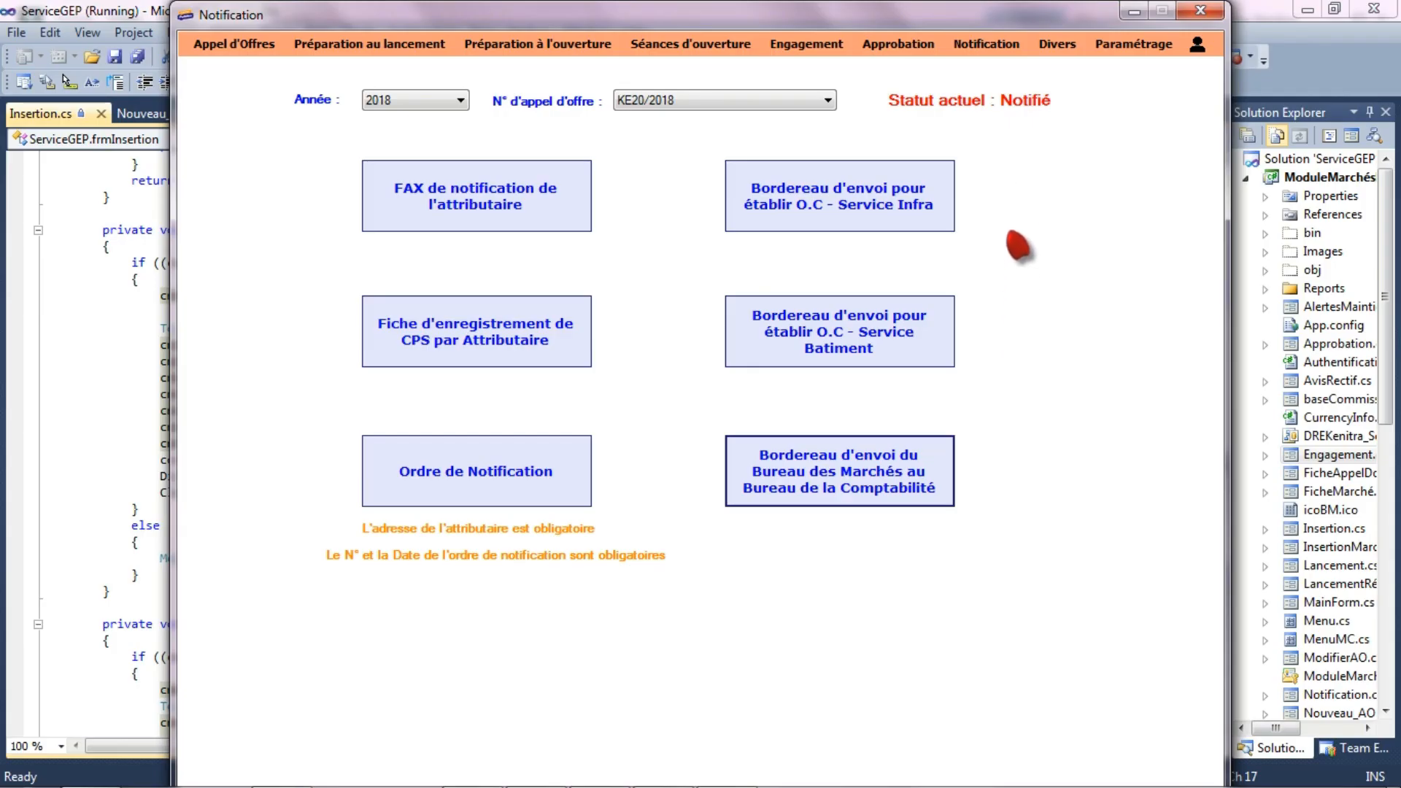
# - Open the contract sheet (Fiche Marché) and list the contracts of the year 2018
pyautogui.click(1058, 45)
pyautogui.click(1064, 58)
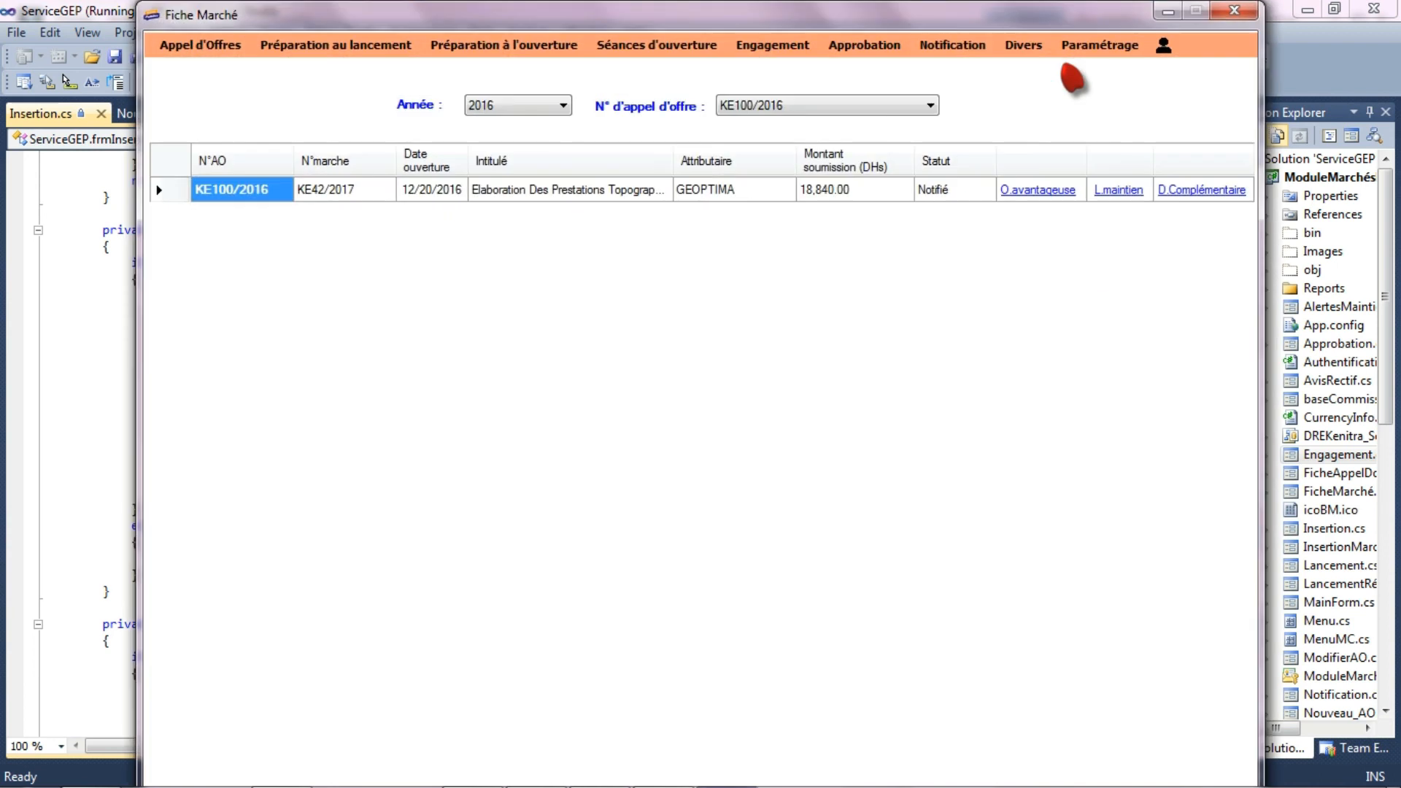
pyautogui.click(532, 105)
pyautogui.click(524, 149)
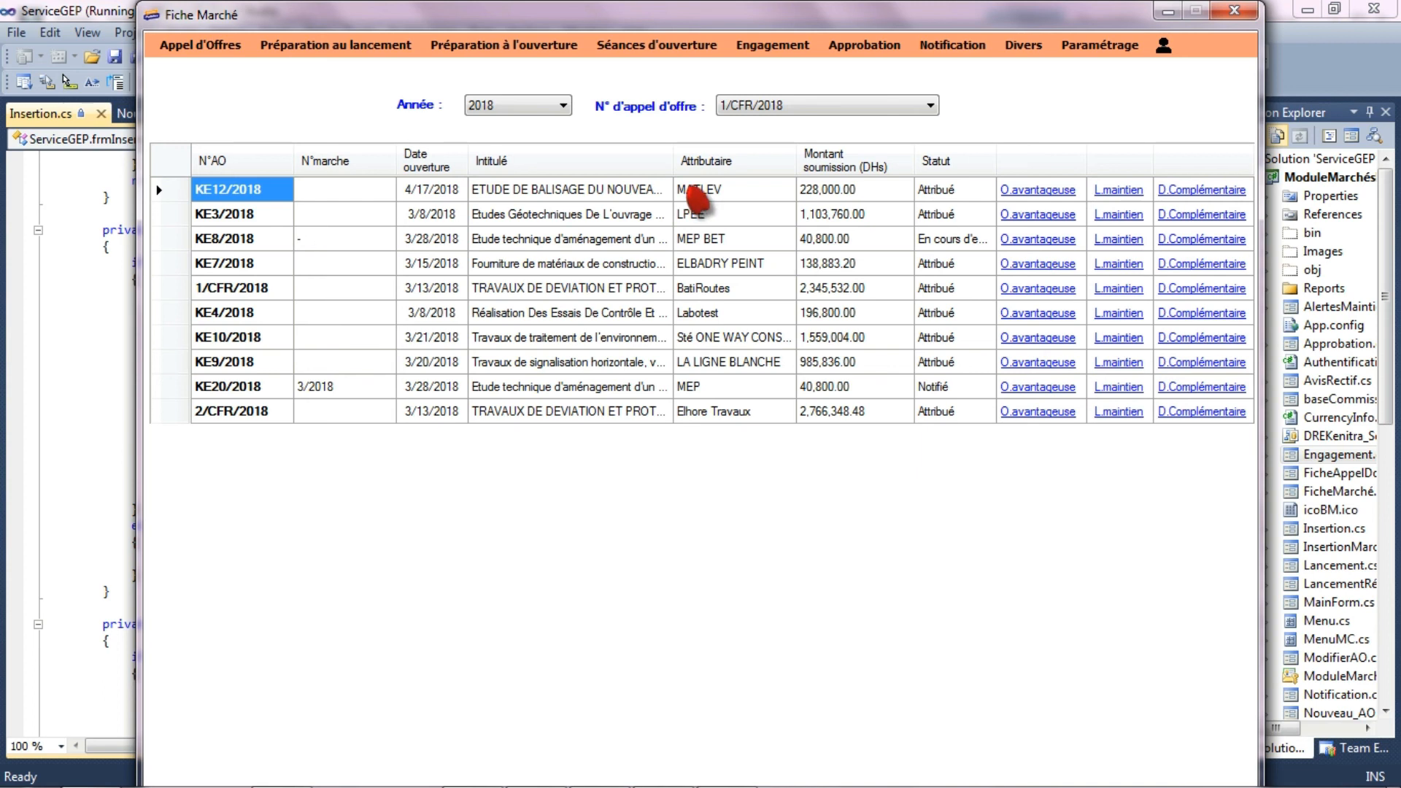
# - View the maintenance and convocation letter alerts (Alertes maintien), and open the search by budget line (Recherche par rubrique)
pyautogui.click(1040, 53)
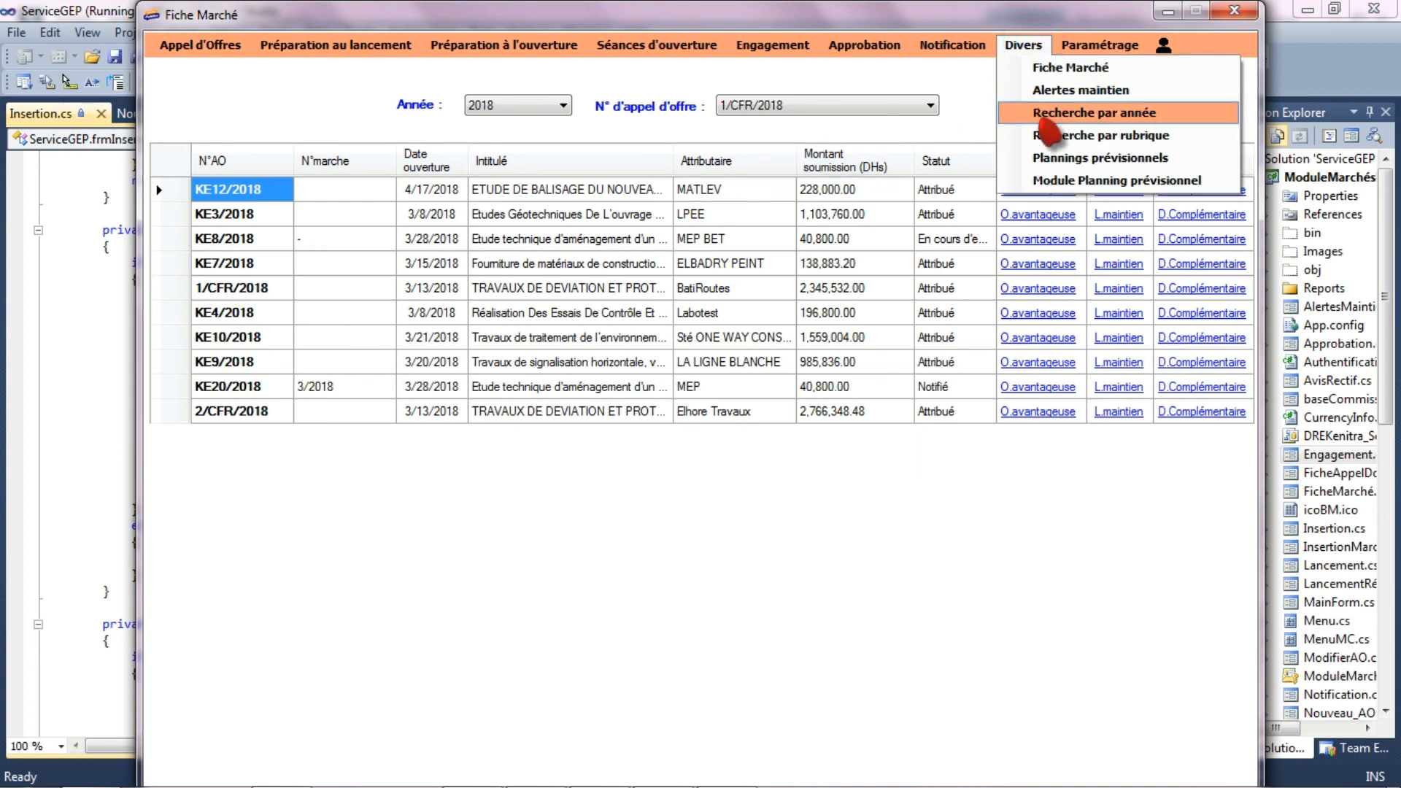
pyautogui.click(1051, 93)
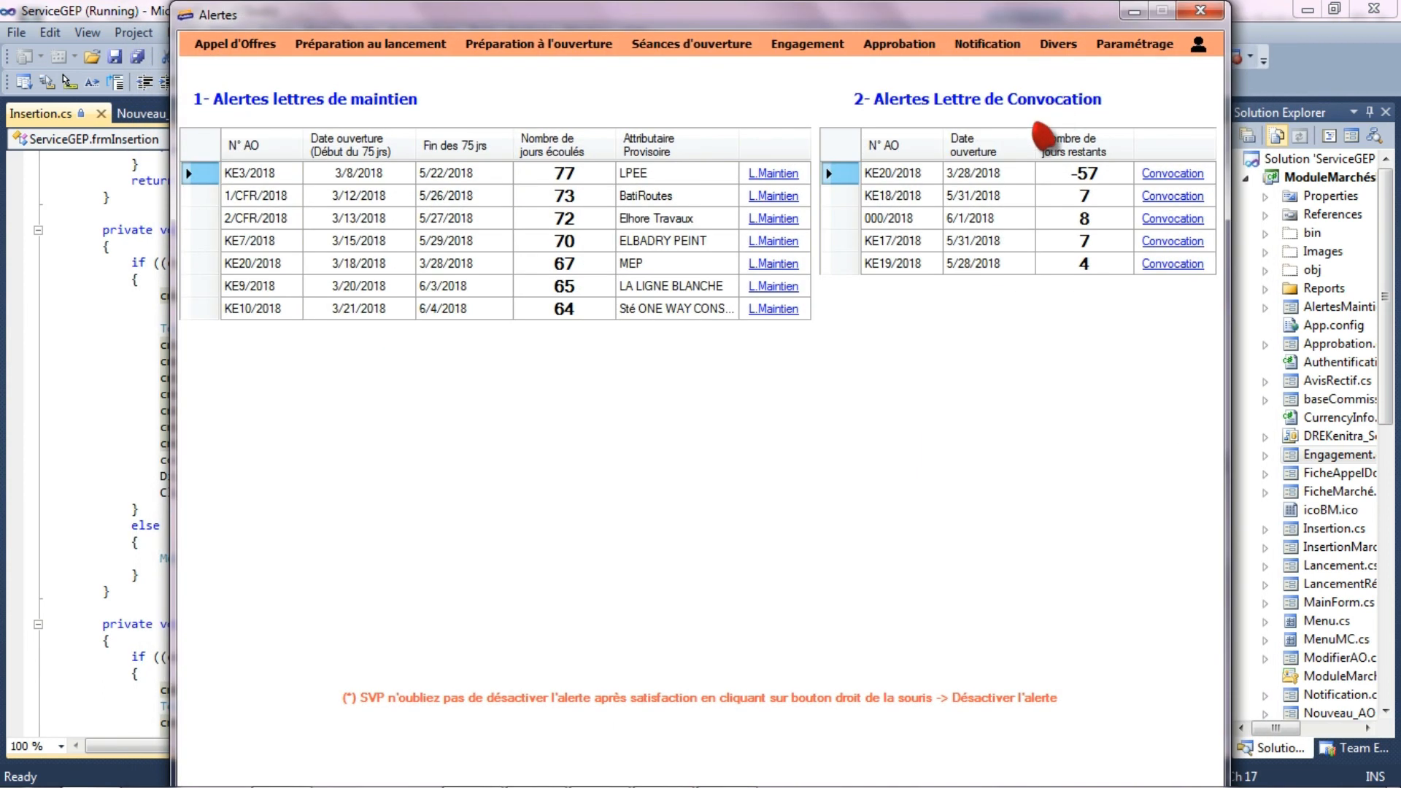
pyautogui.click(1058, 45)
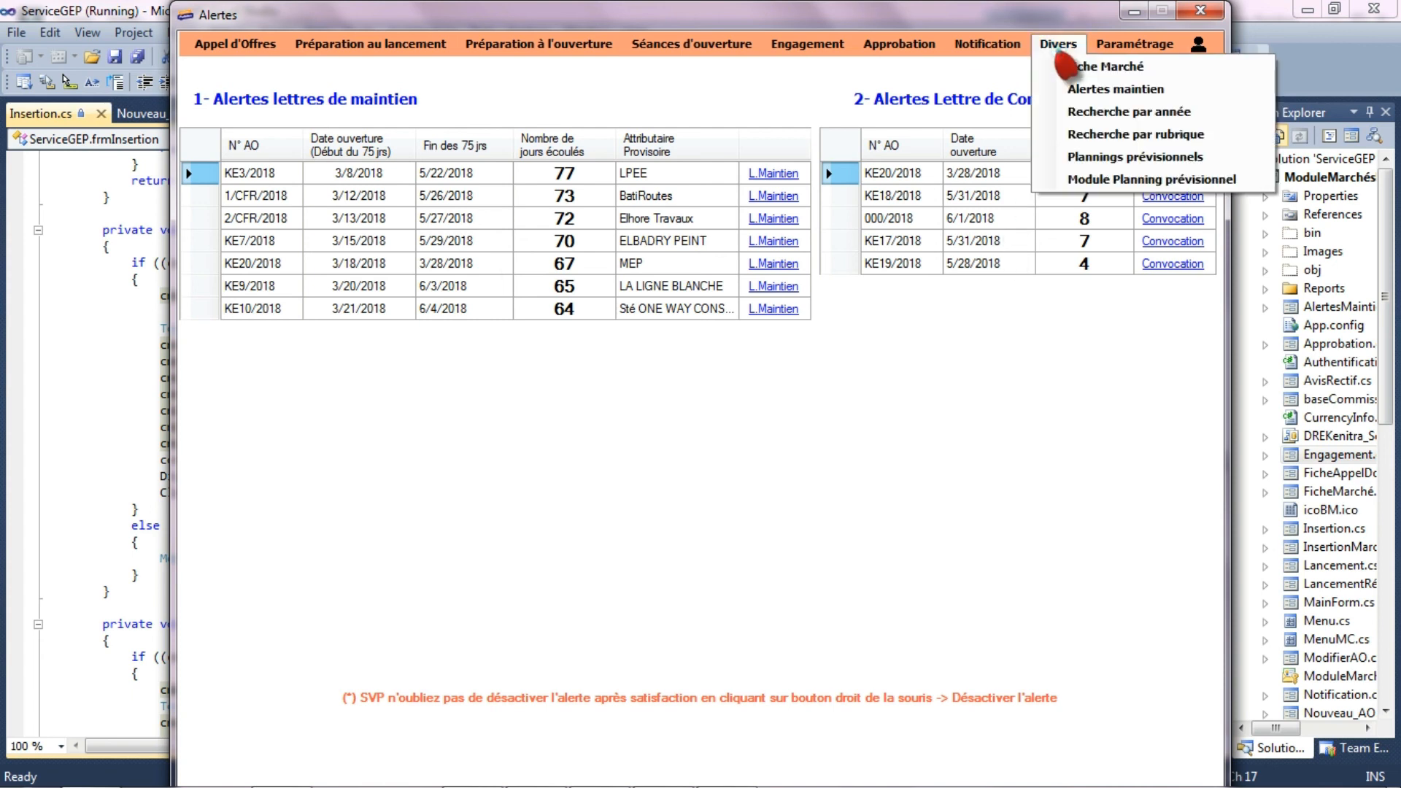
pyautogui.click(1079, 134)
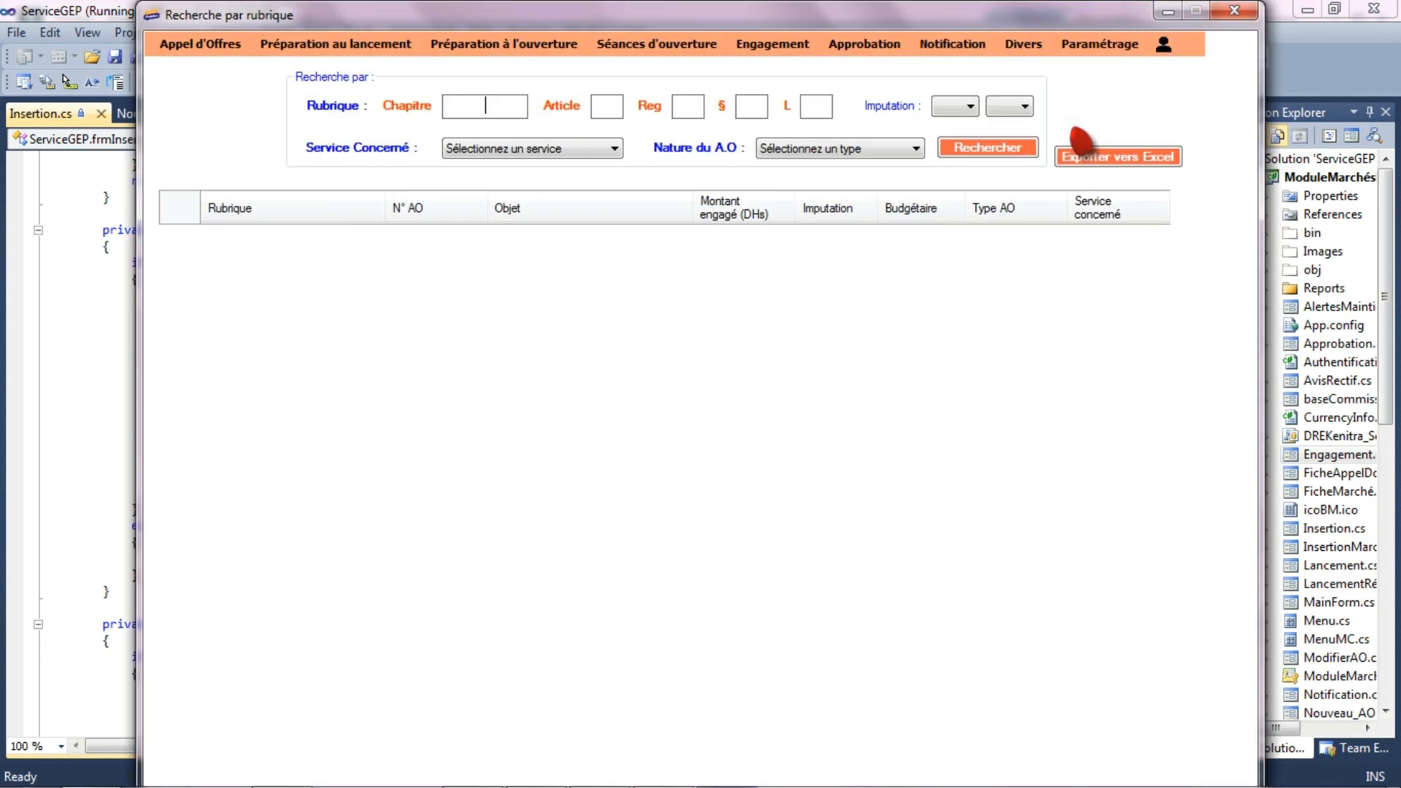
# - Search by year for all tenders of 2018 with any status
pyautogui.click(1029, 45)
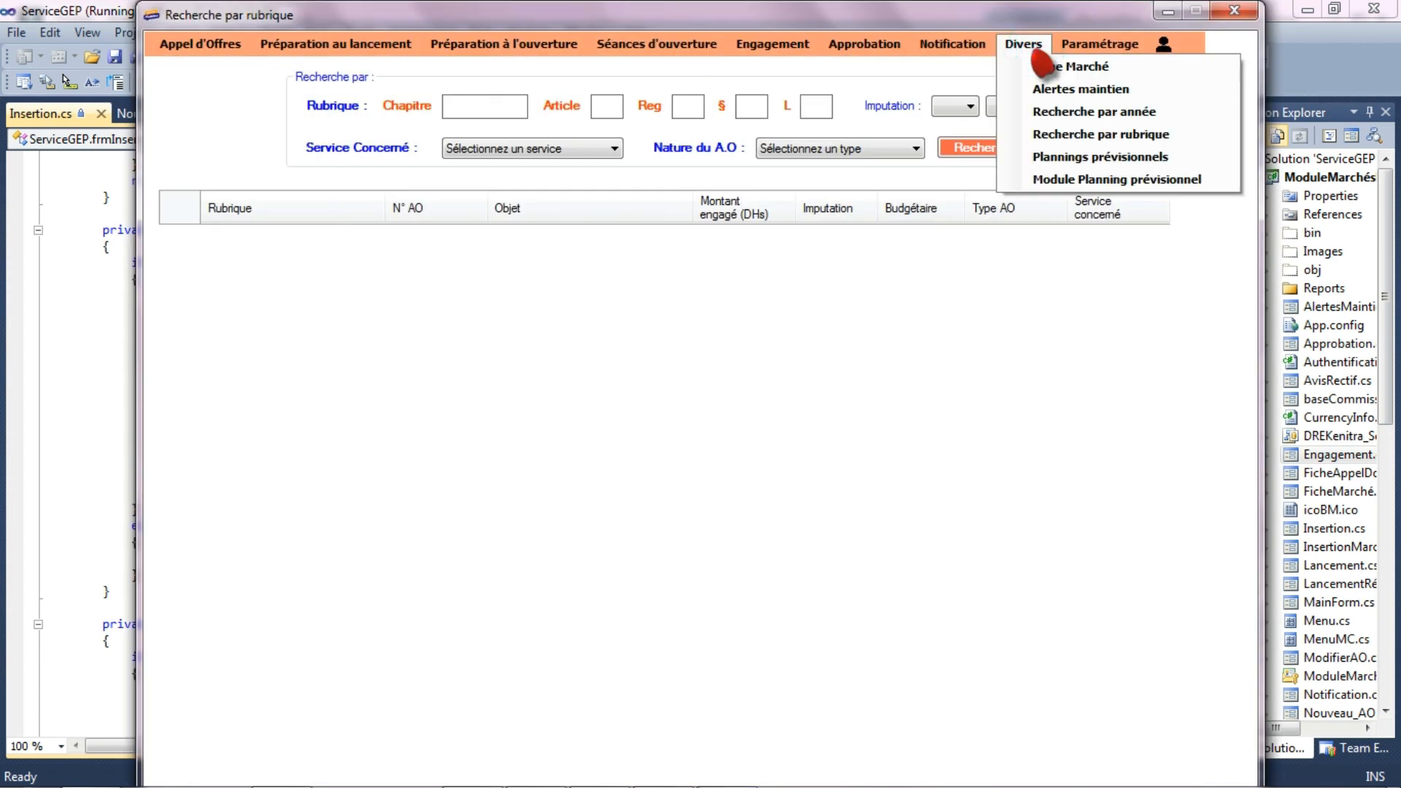
pyautogui.click(1058, 113)
pyautogui.click(373, 100)
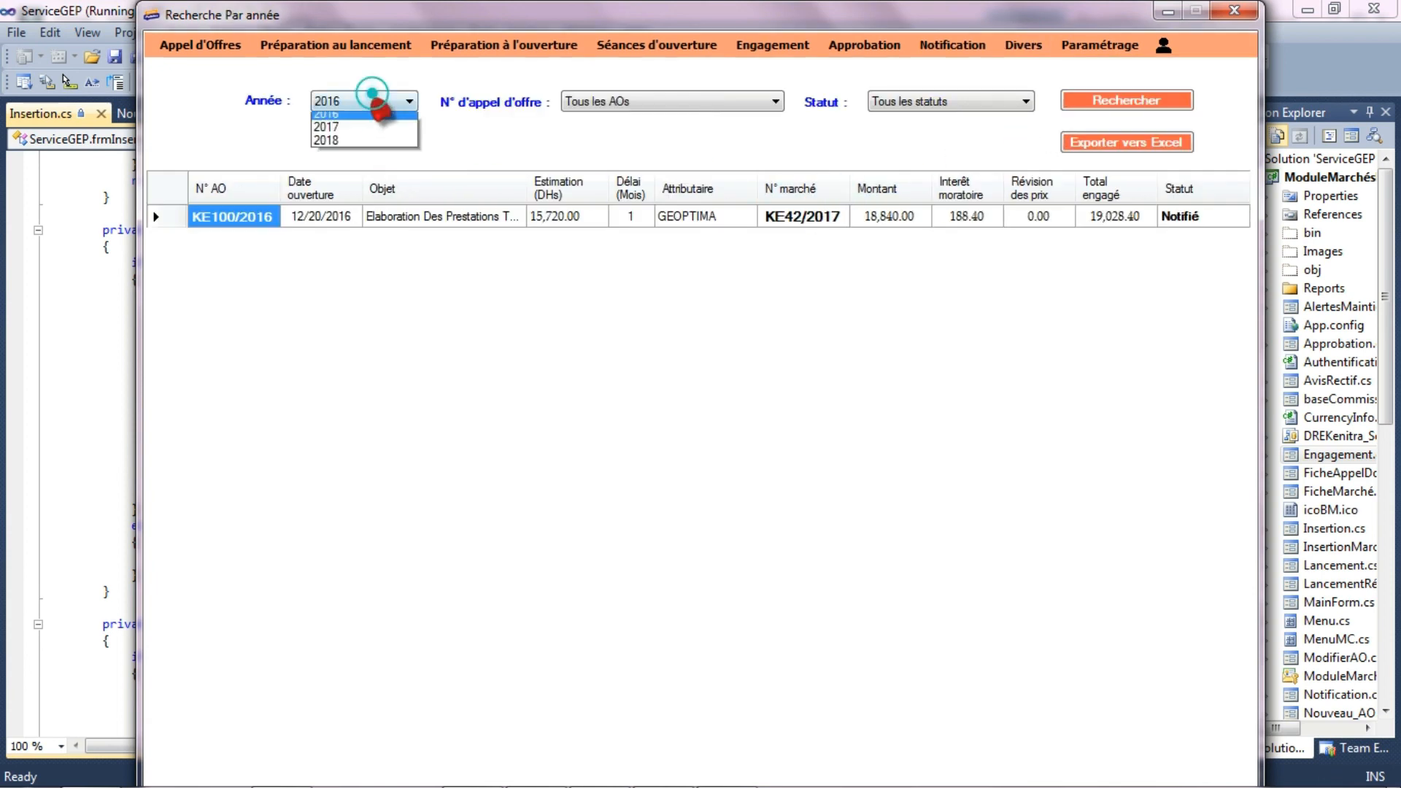
pyautogui.click(369, 143)
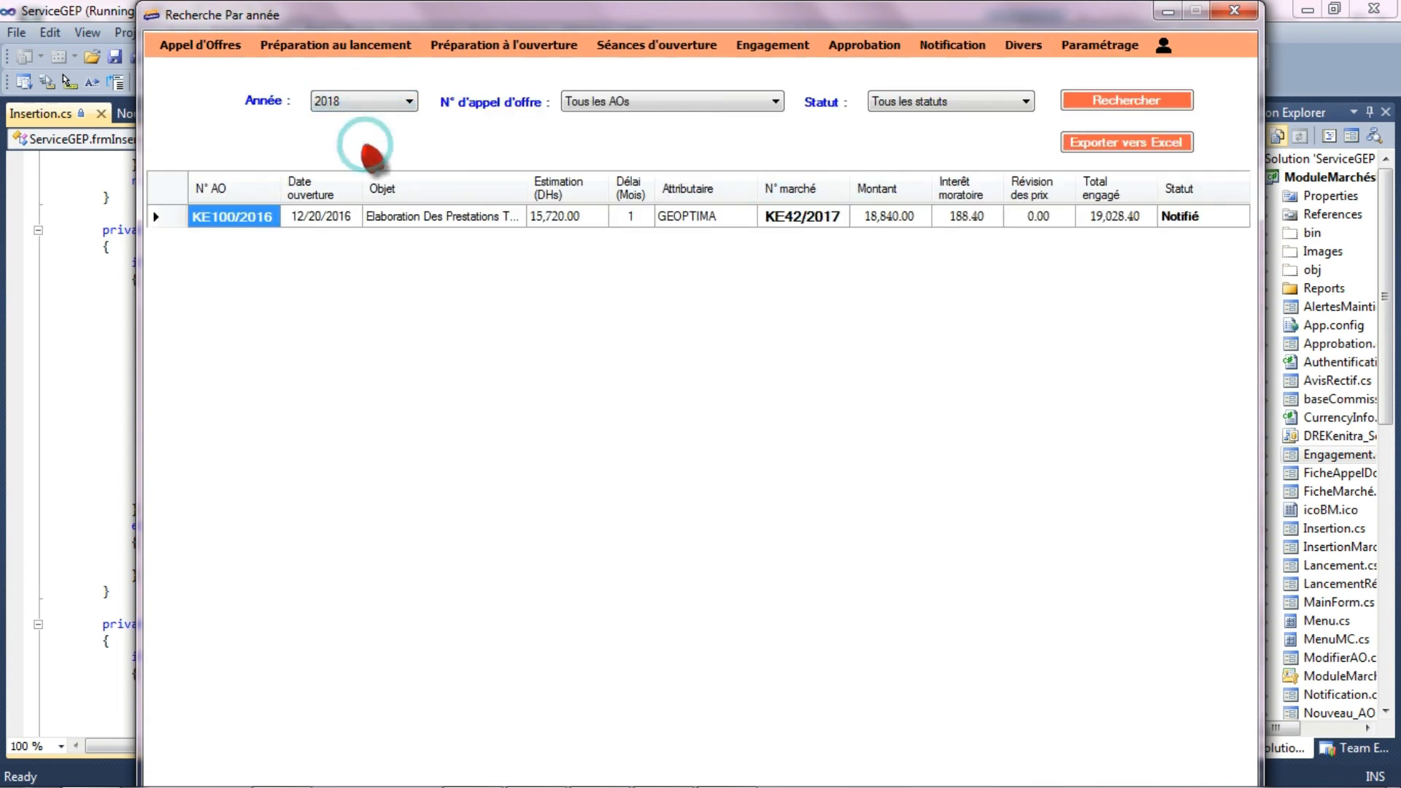
pyautogui.click(1124, 103)
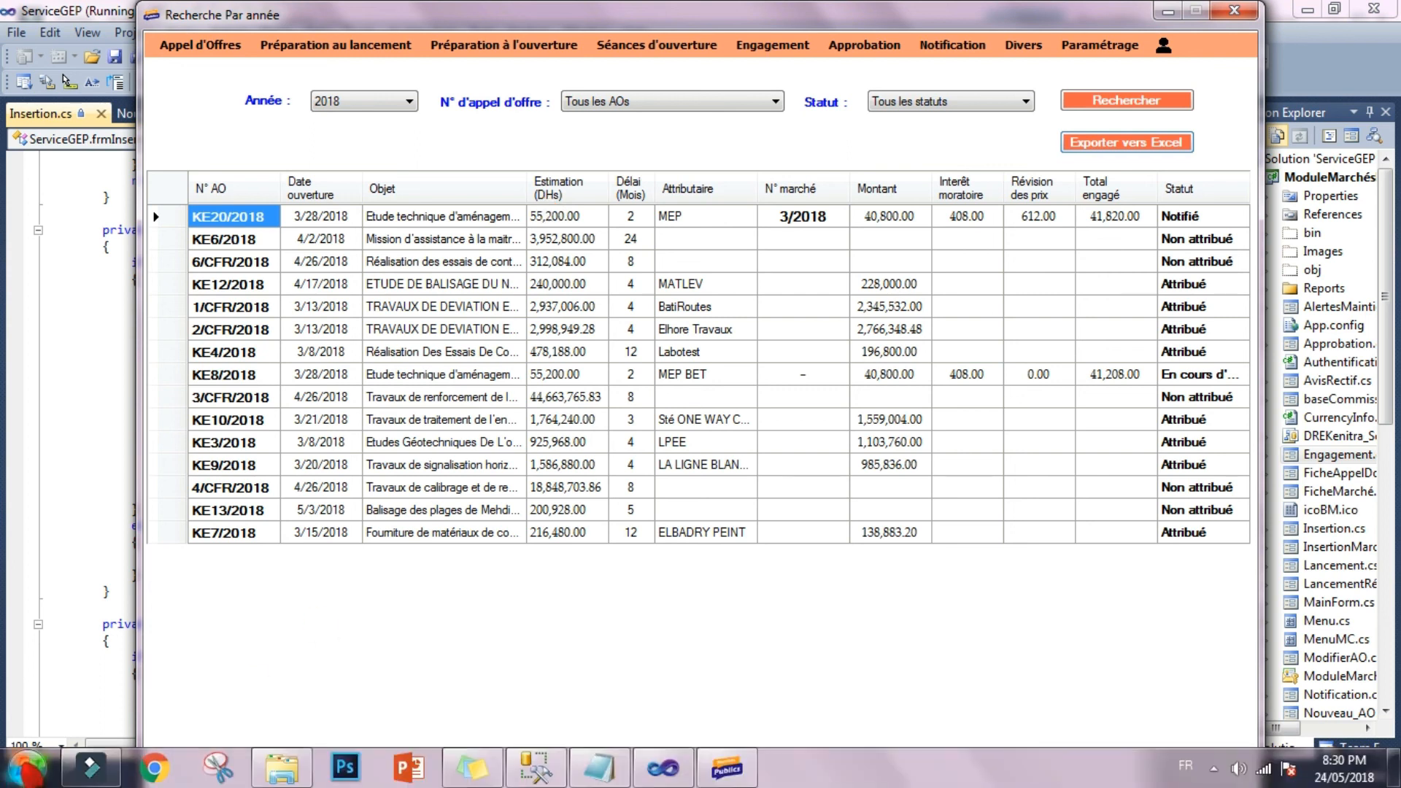
# - Switch to Windows Explorer, look through the files generated in C:\ModelesRapports\KE20_2018, close the window and acknowledge the Excel export message
pyautogui.click(22, 766)
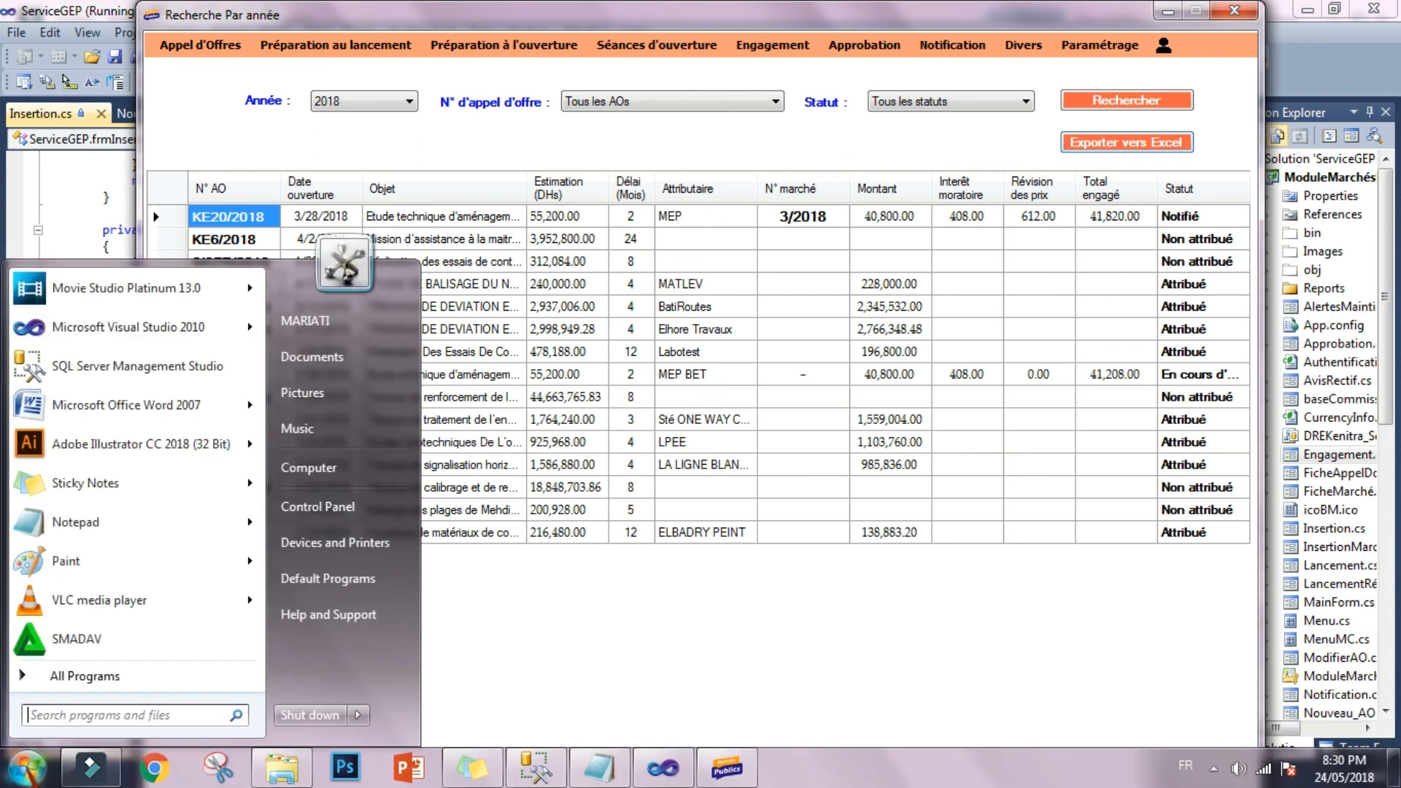
pyautogui.click(342, 461)
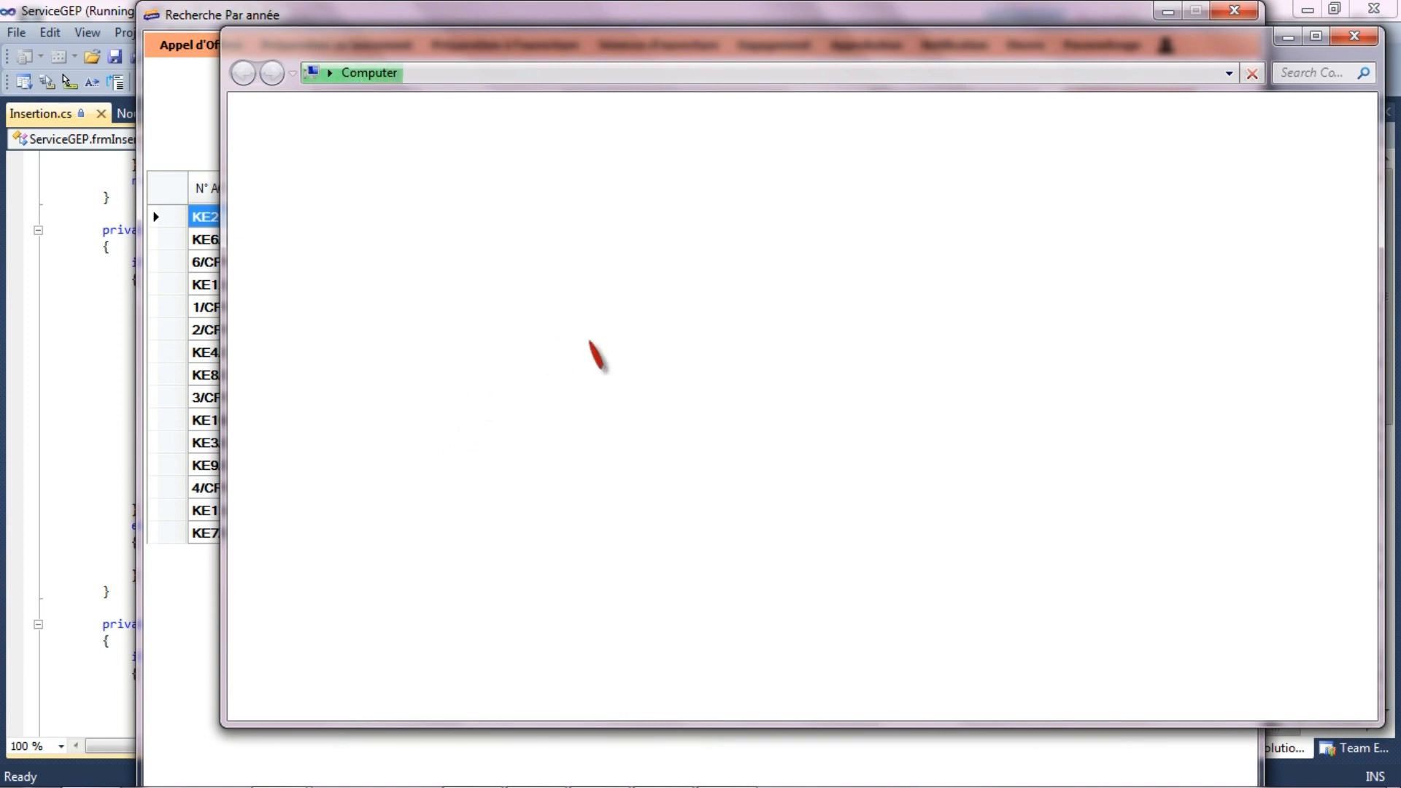
pyautogui.click(648, 183)
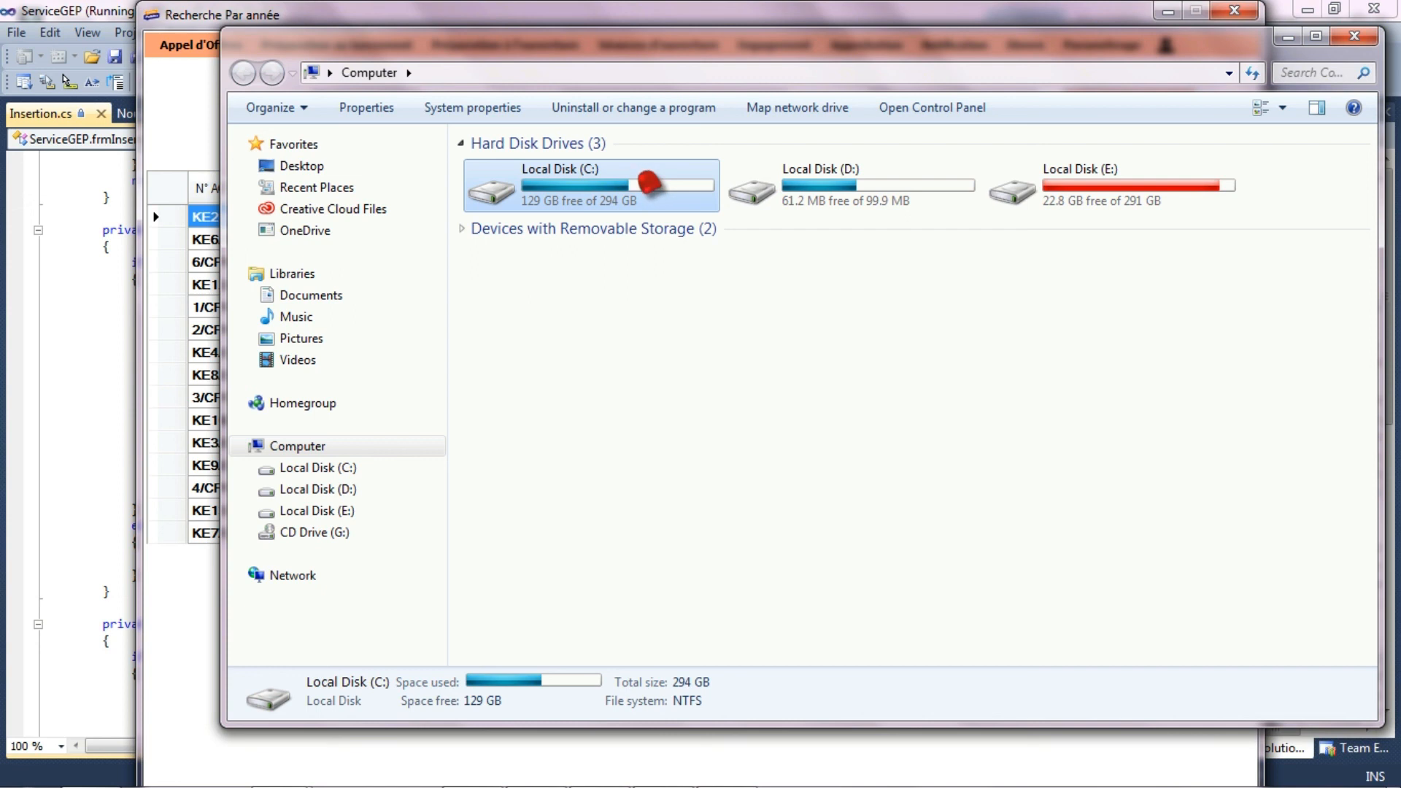
pyautogui.doubleClick(648, 182)
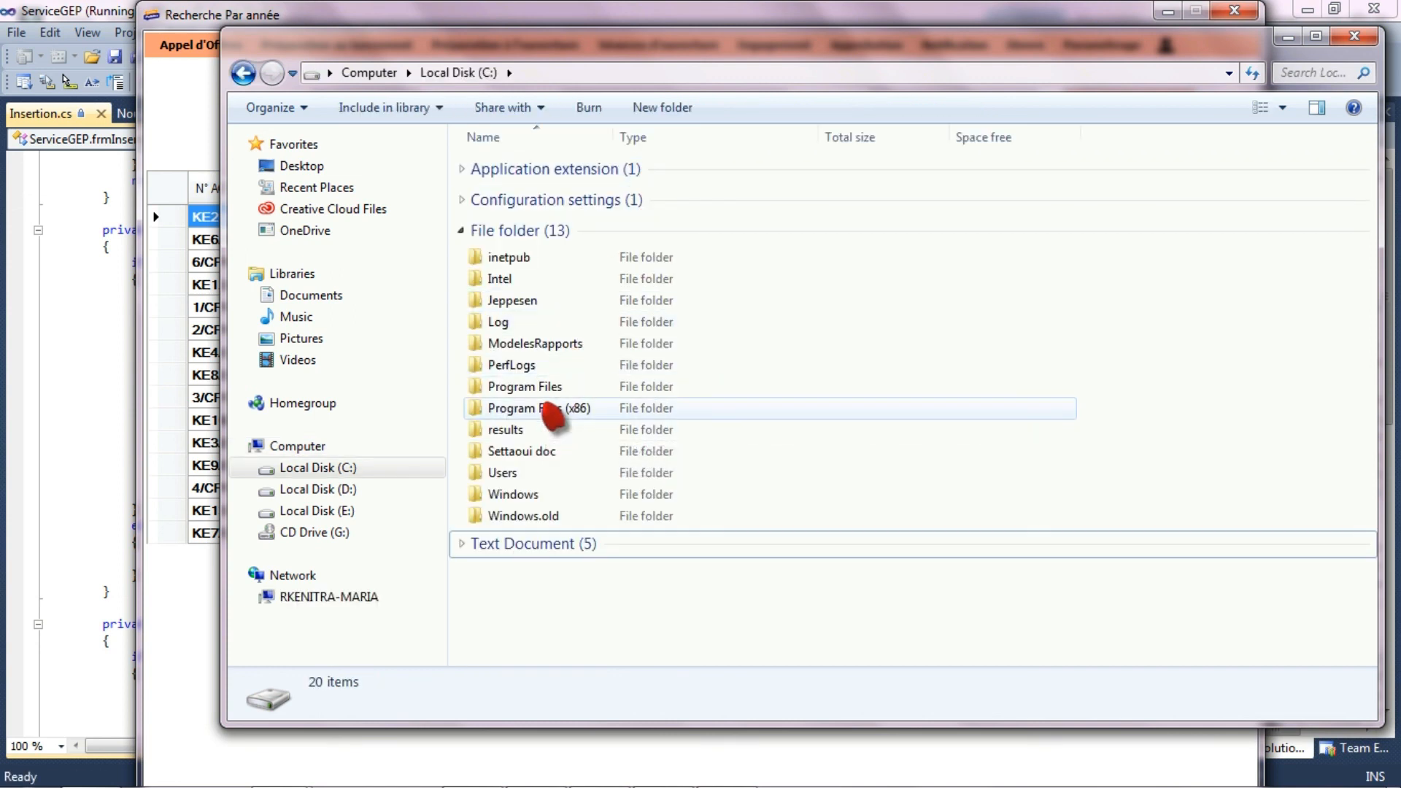
pyautogui.doubleClick(549, 352)
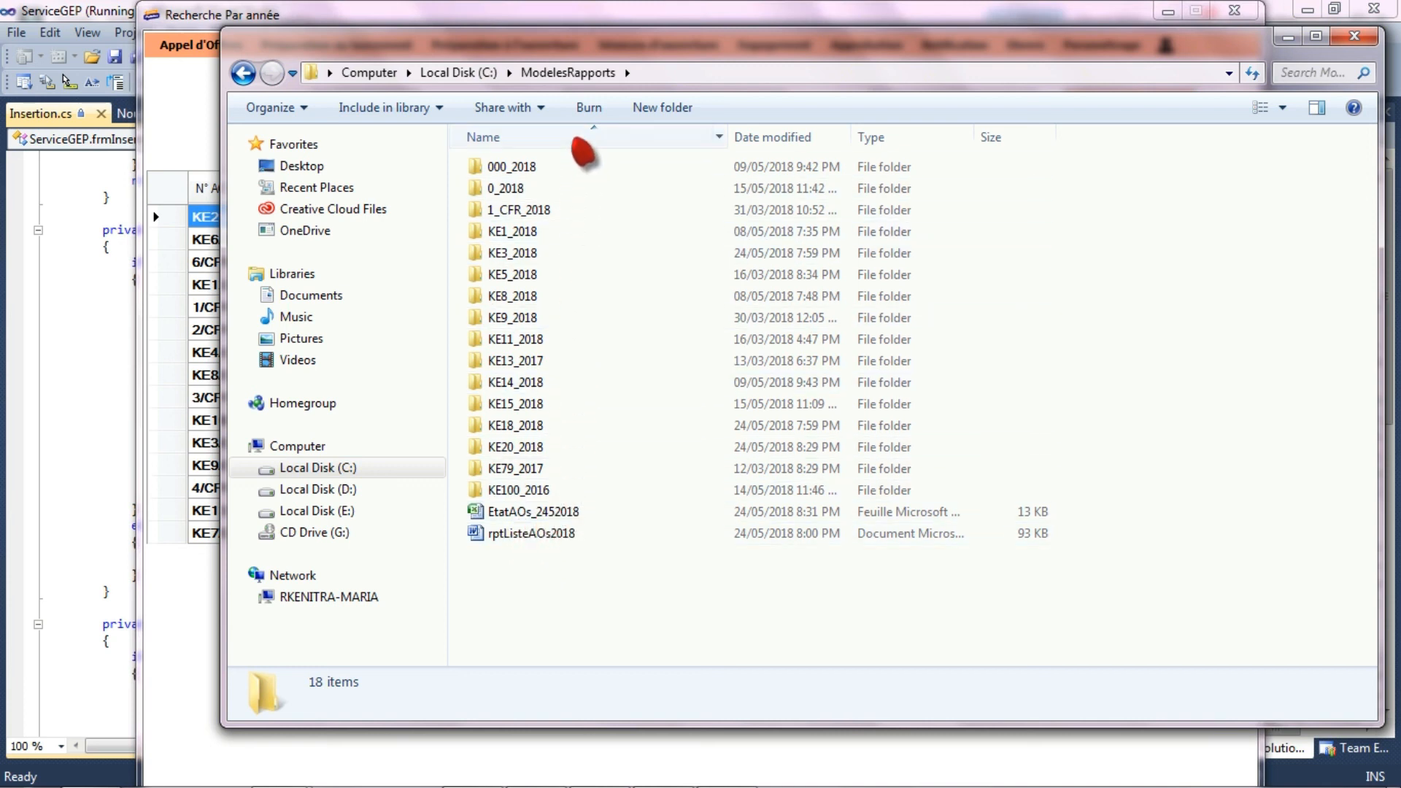
pyautogui.click(491, 450)
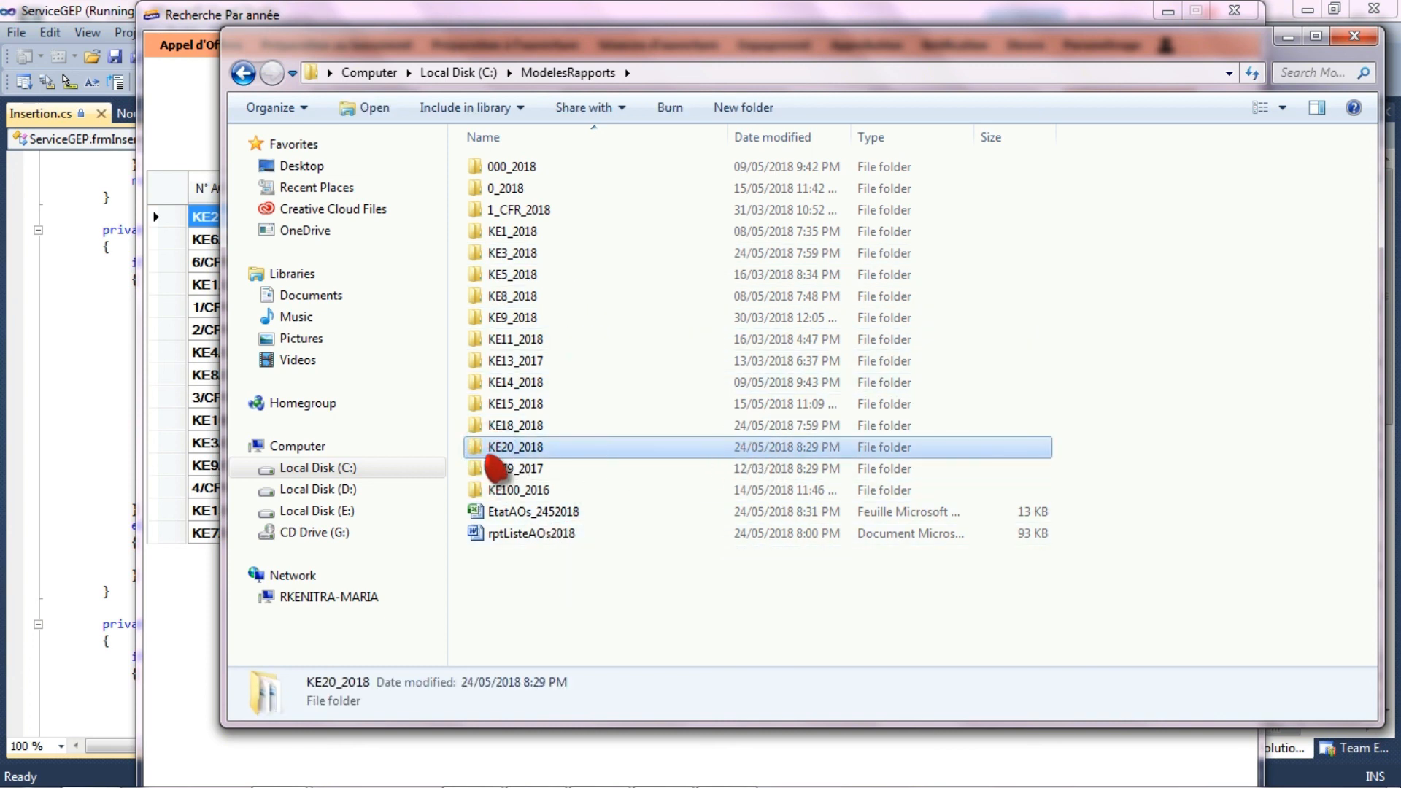
pyautogui.doubleClick(502, 457)
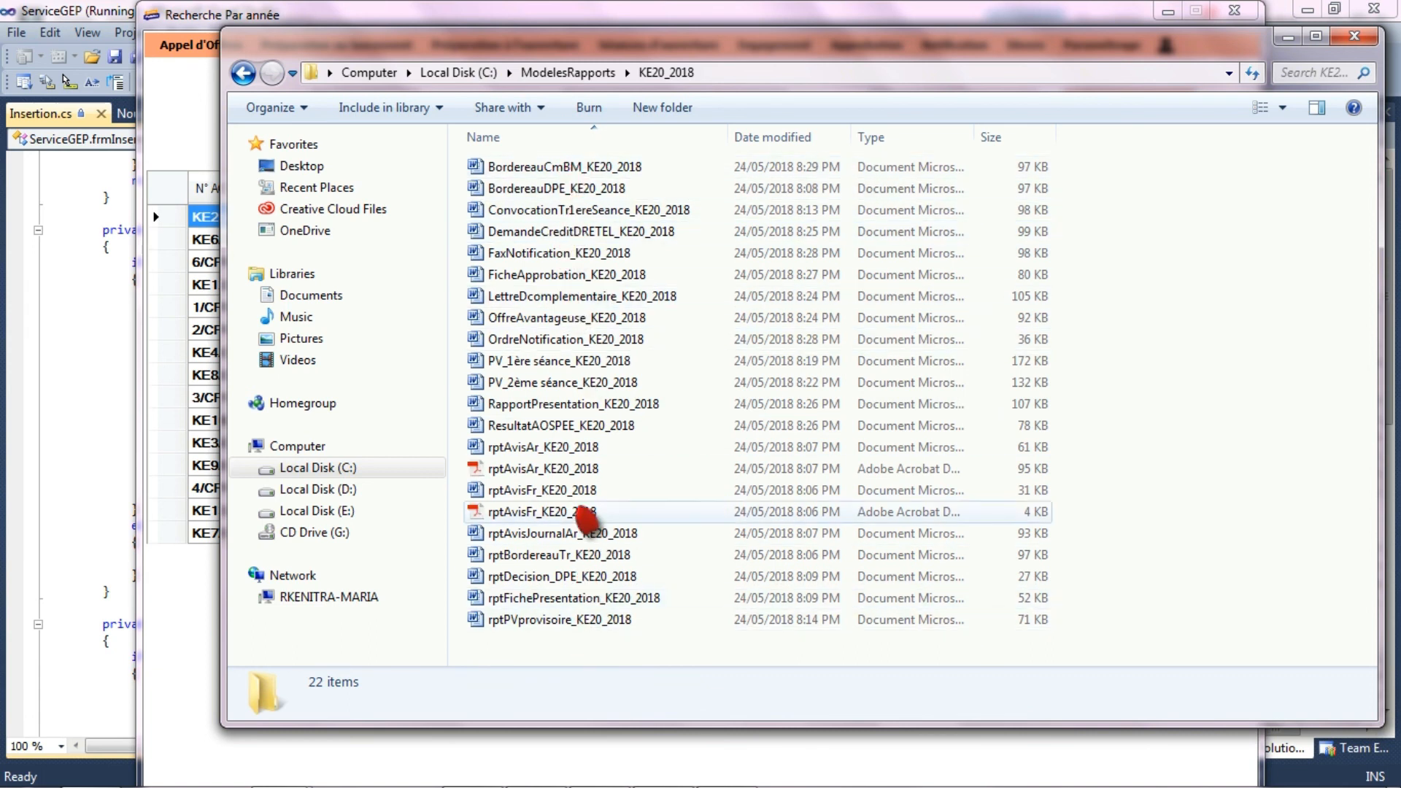
pyautogui.click(1355, 36)
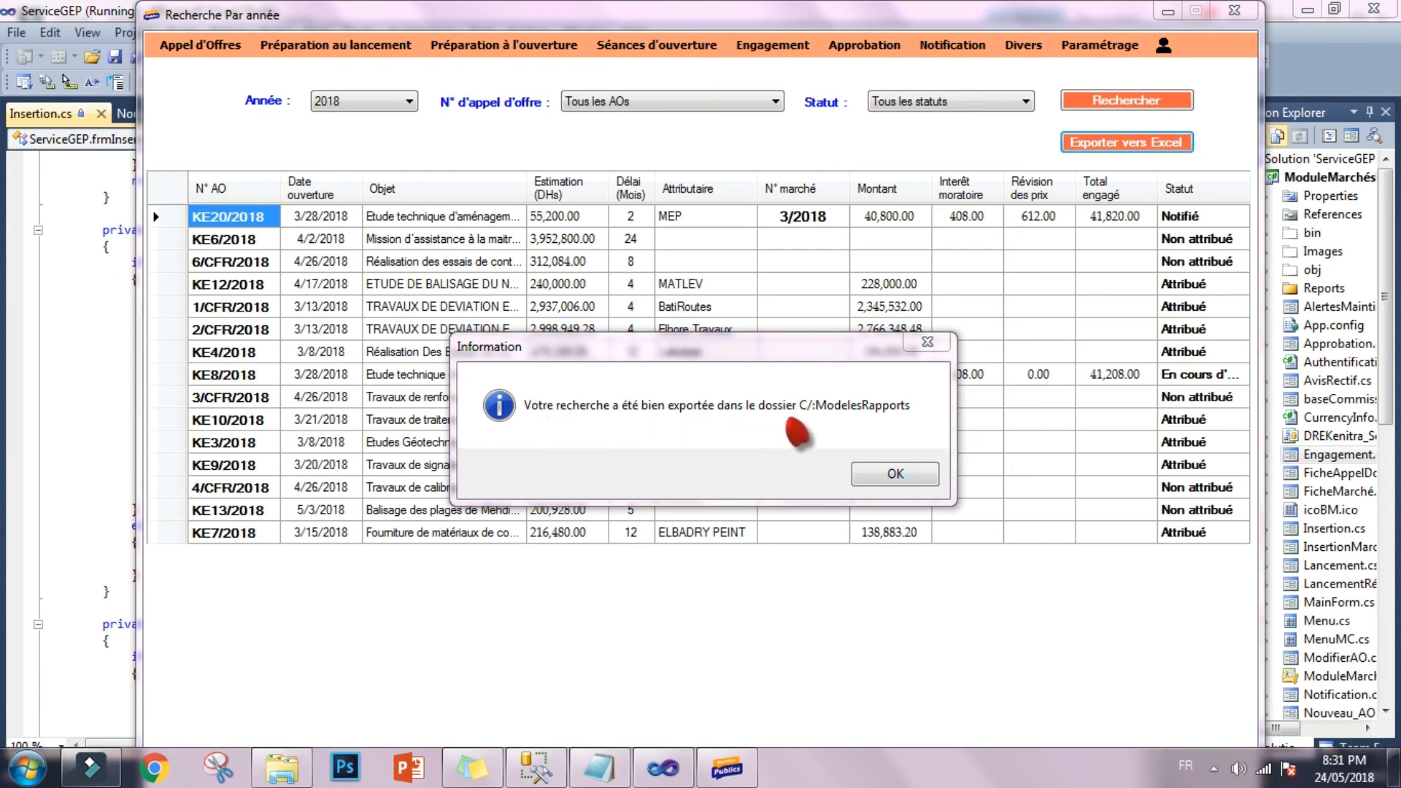
pyautogui.click(894, 474)
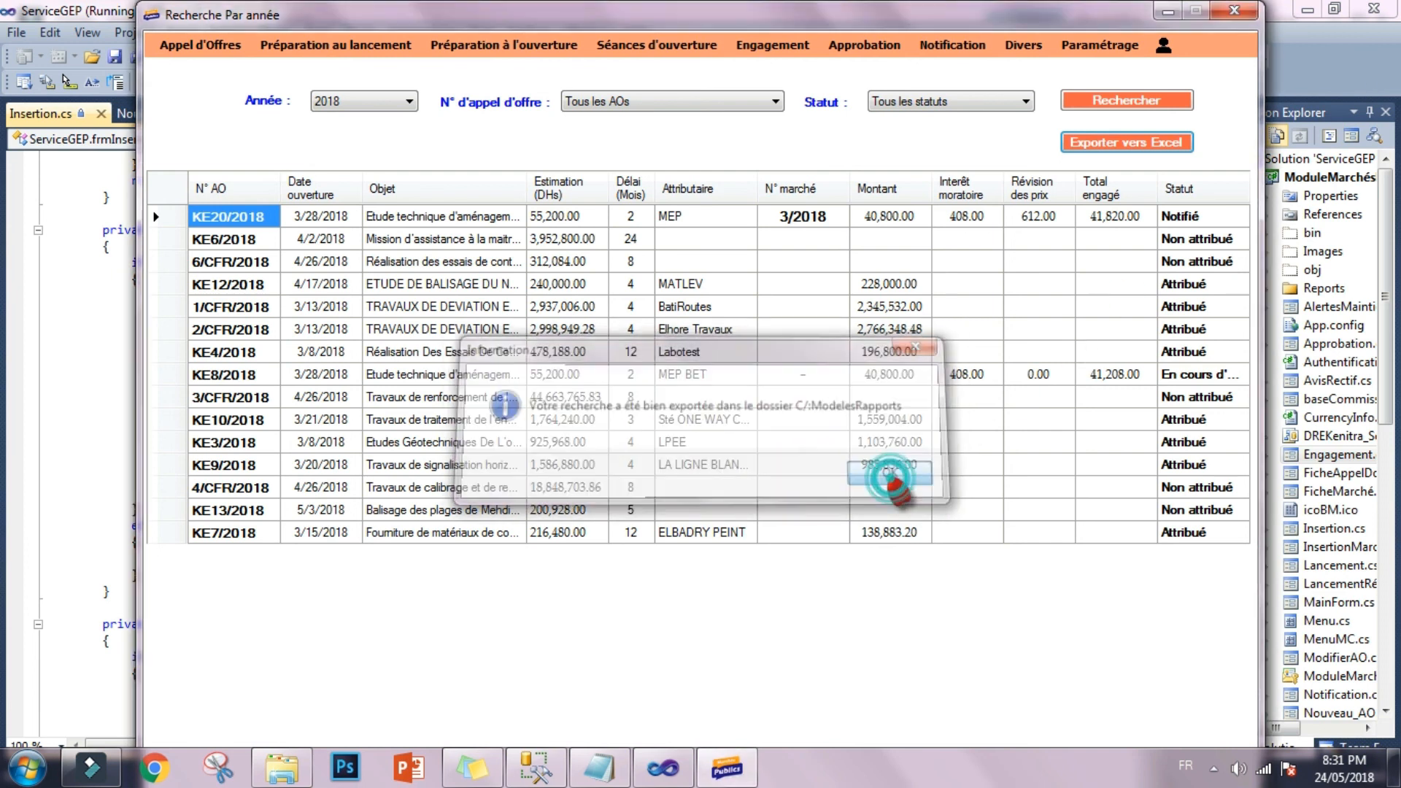
# - Open the search by budget line (Recherche par rubrique) and search for Chapitre 12
pyautogui.click(1031, 45)
pyautogui.click(1042, 137)
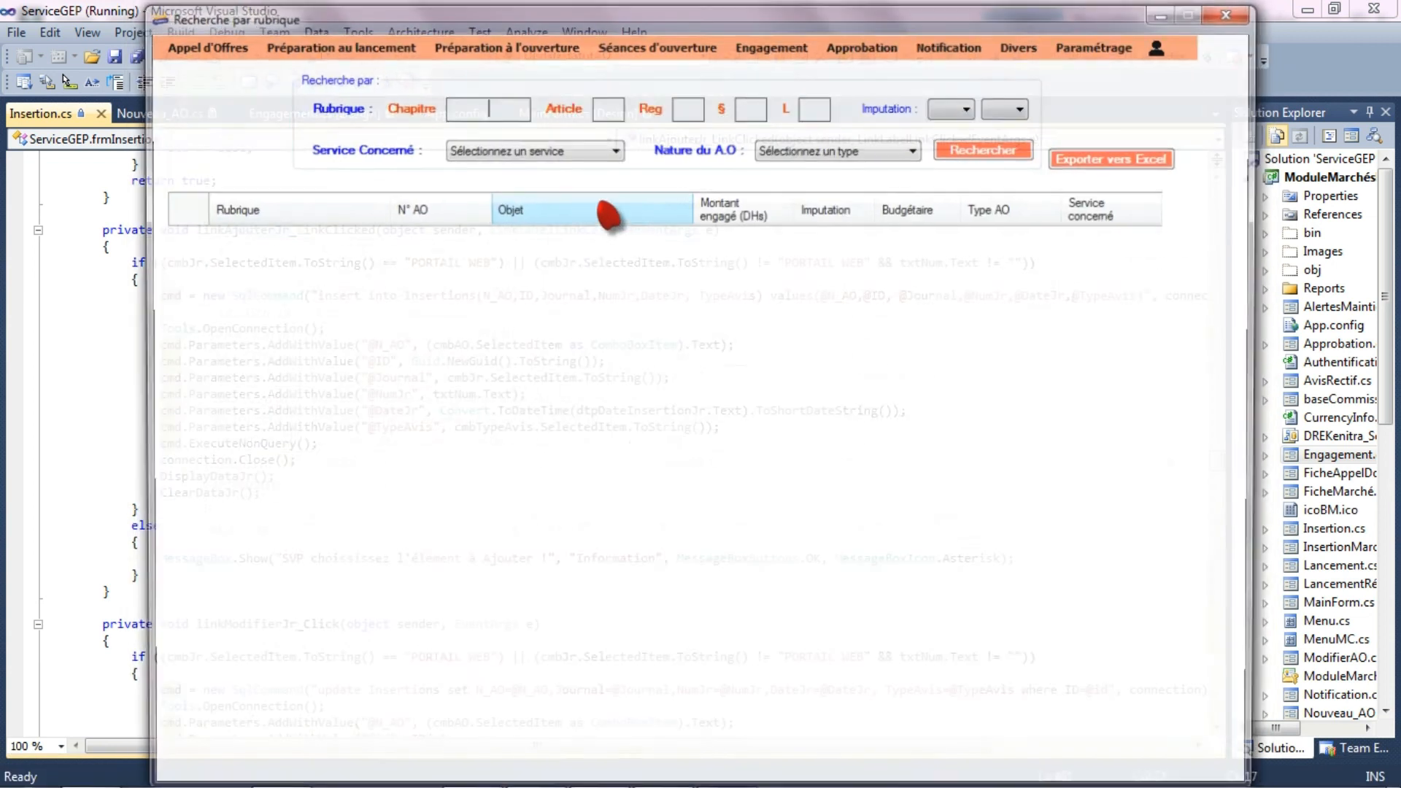
pyautogui.click(482, 110)
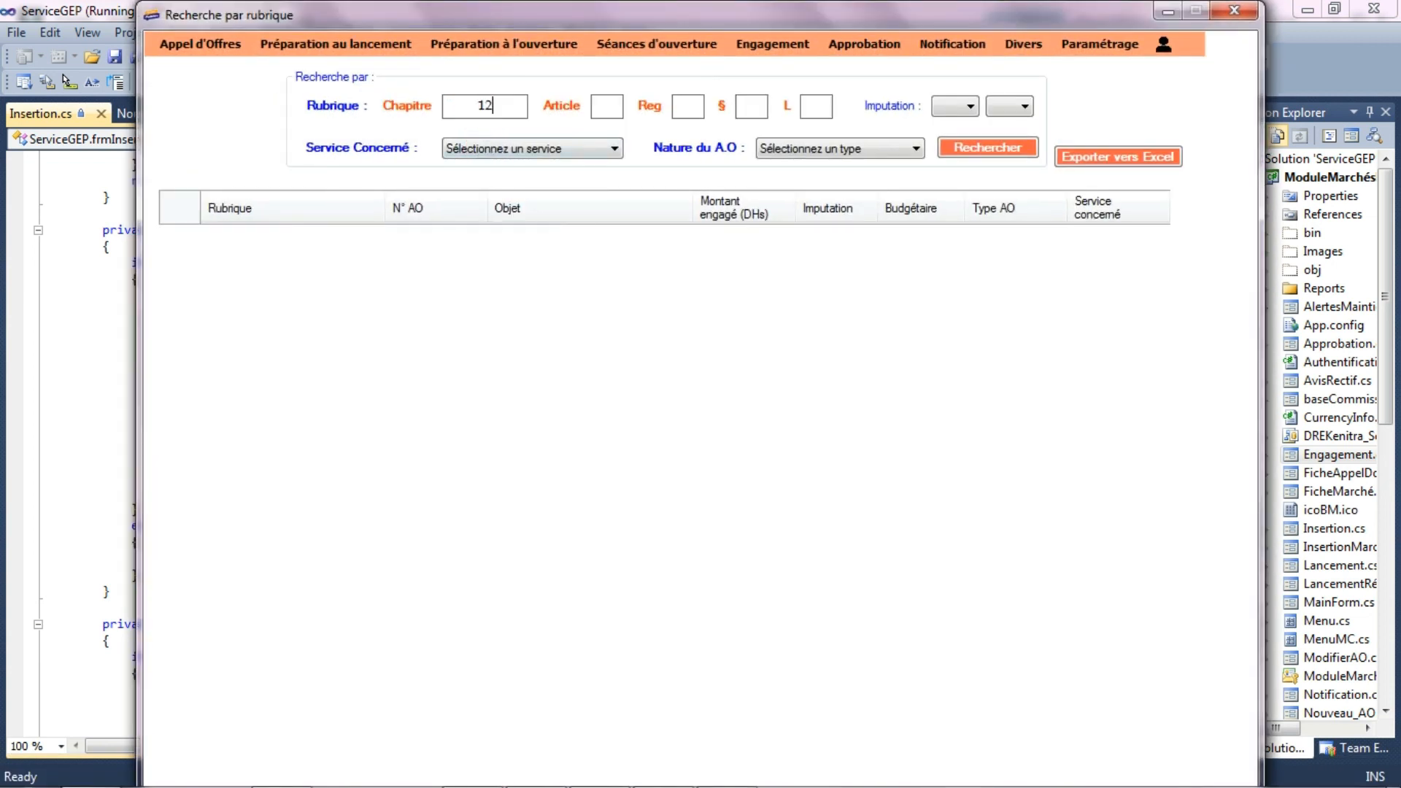
pyautogui.write('12')
pyautogui.click(995, 149)
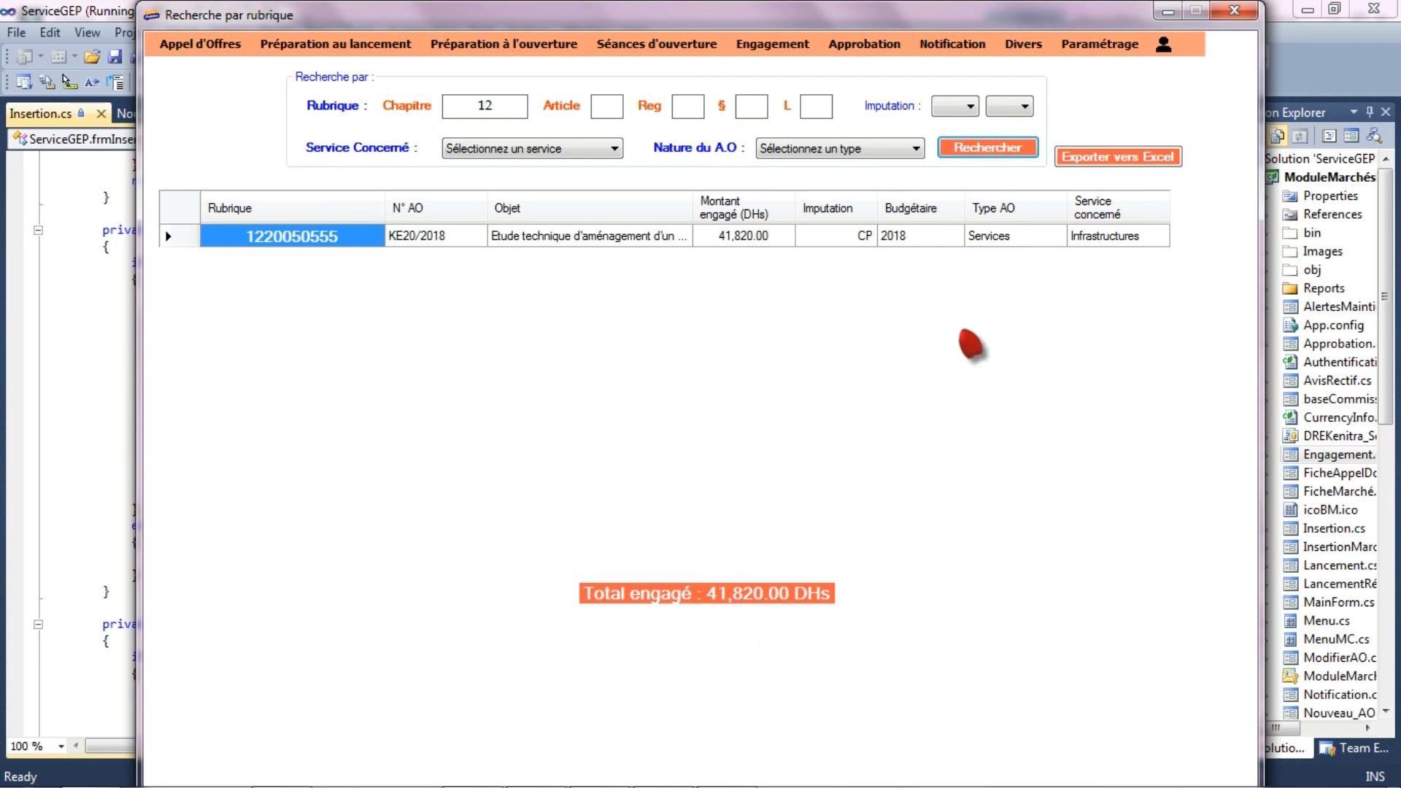
# - View the list of Plannings prévisionnels, and enter the Module Planning prévisionnel for the 2018 finance law and the Infrastructures service
pyautogui.click(1025, 43)
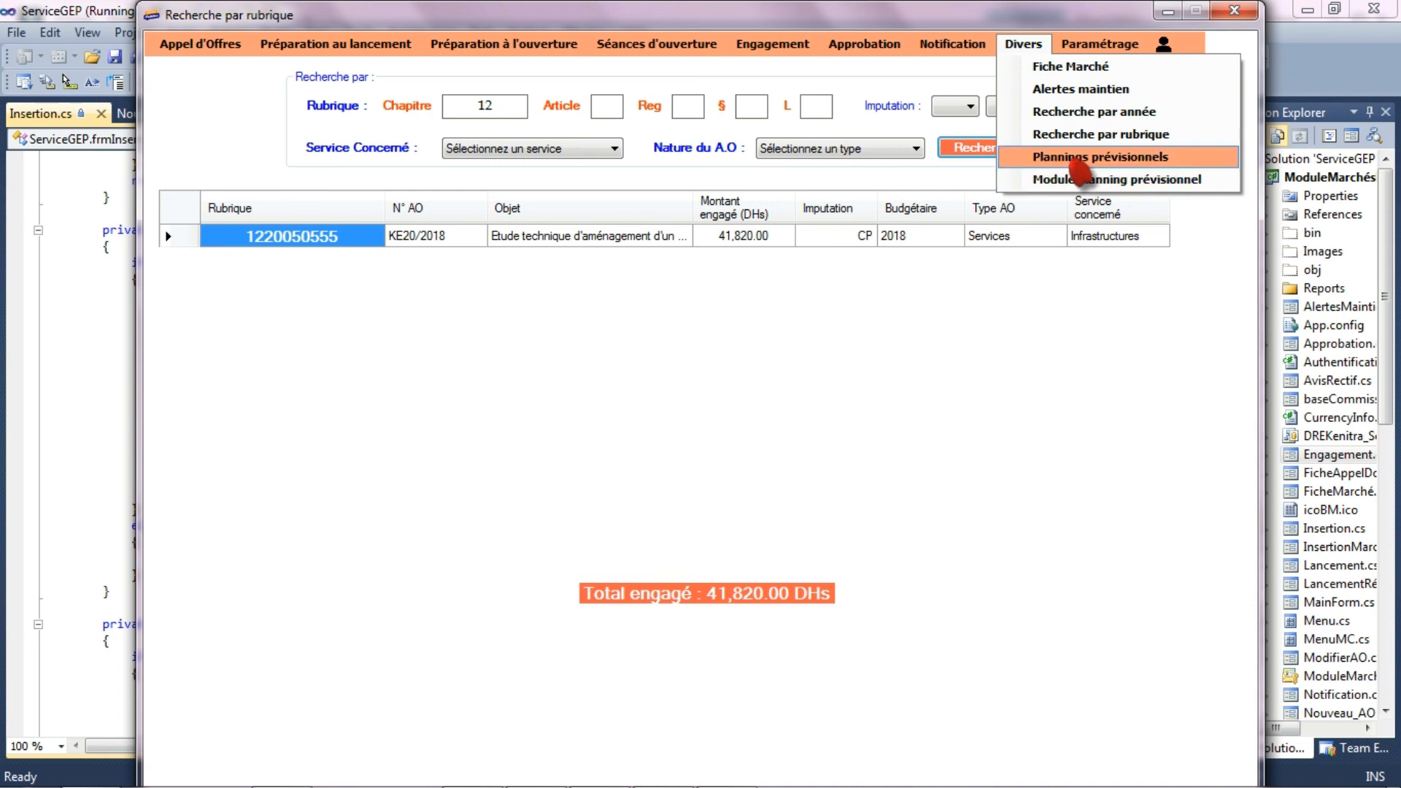
pyautogui.click(1076, 157)
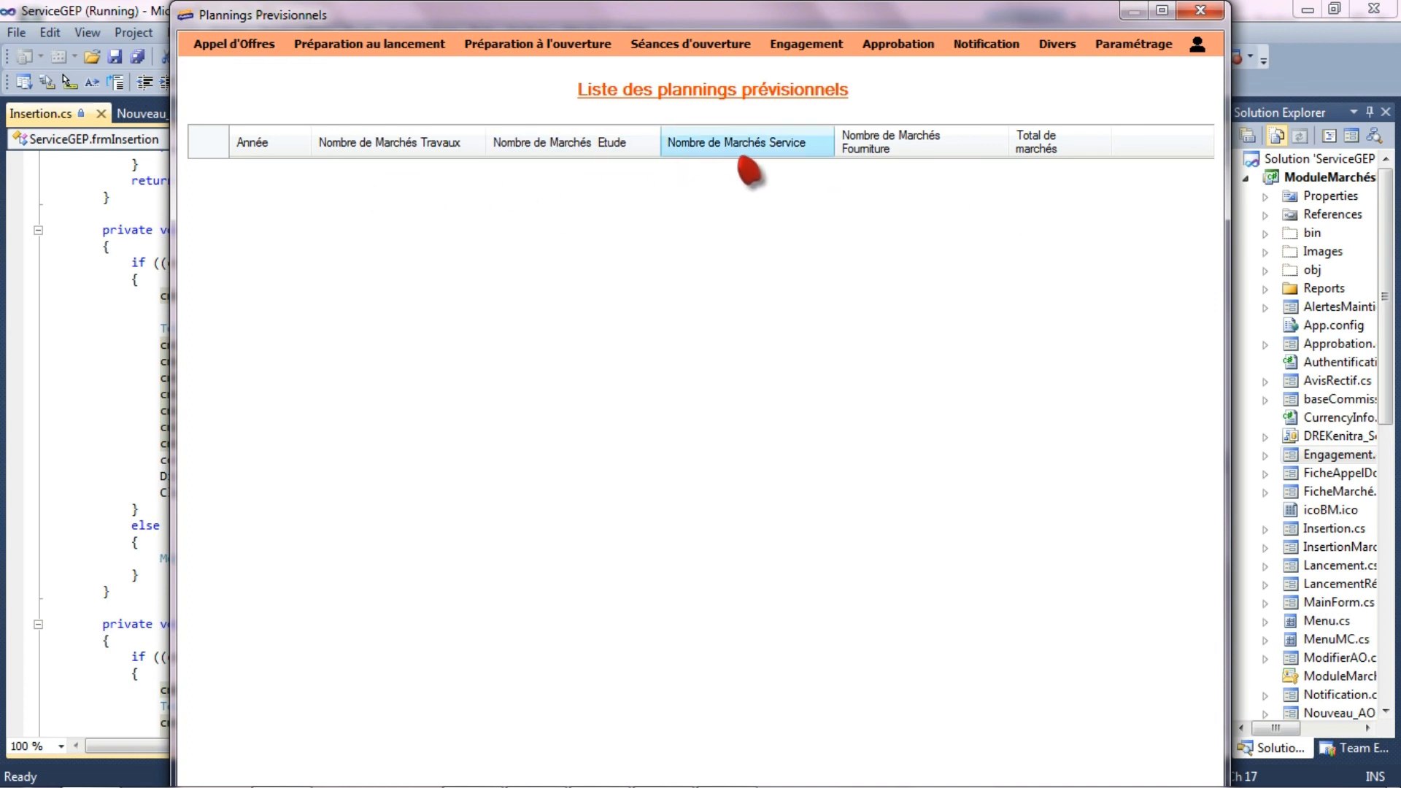
pyautogui.click(1060, 45)
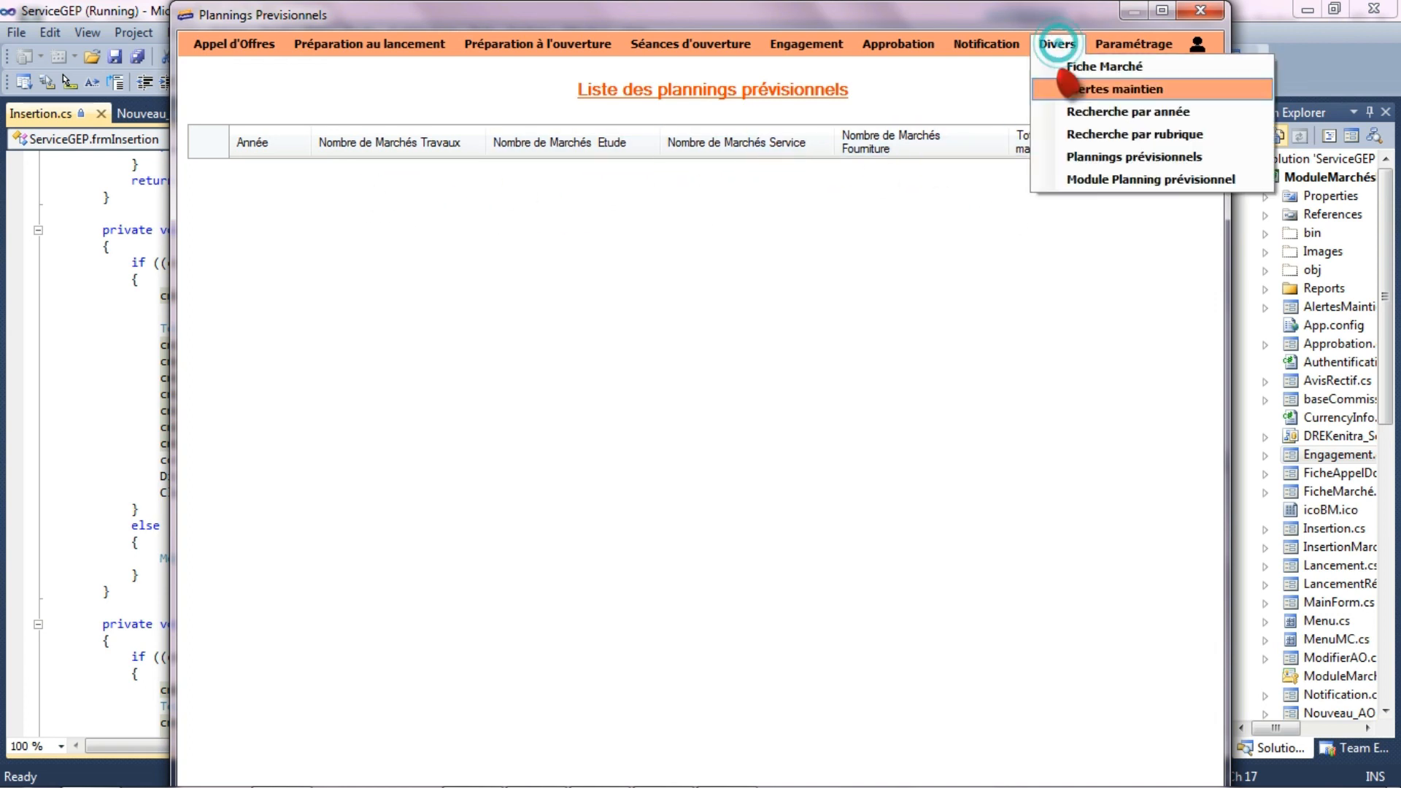
pyautogui.click(1091, 181)
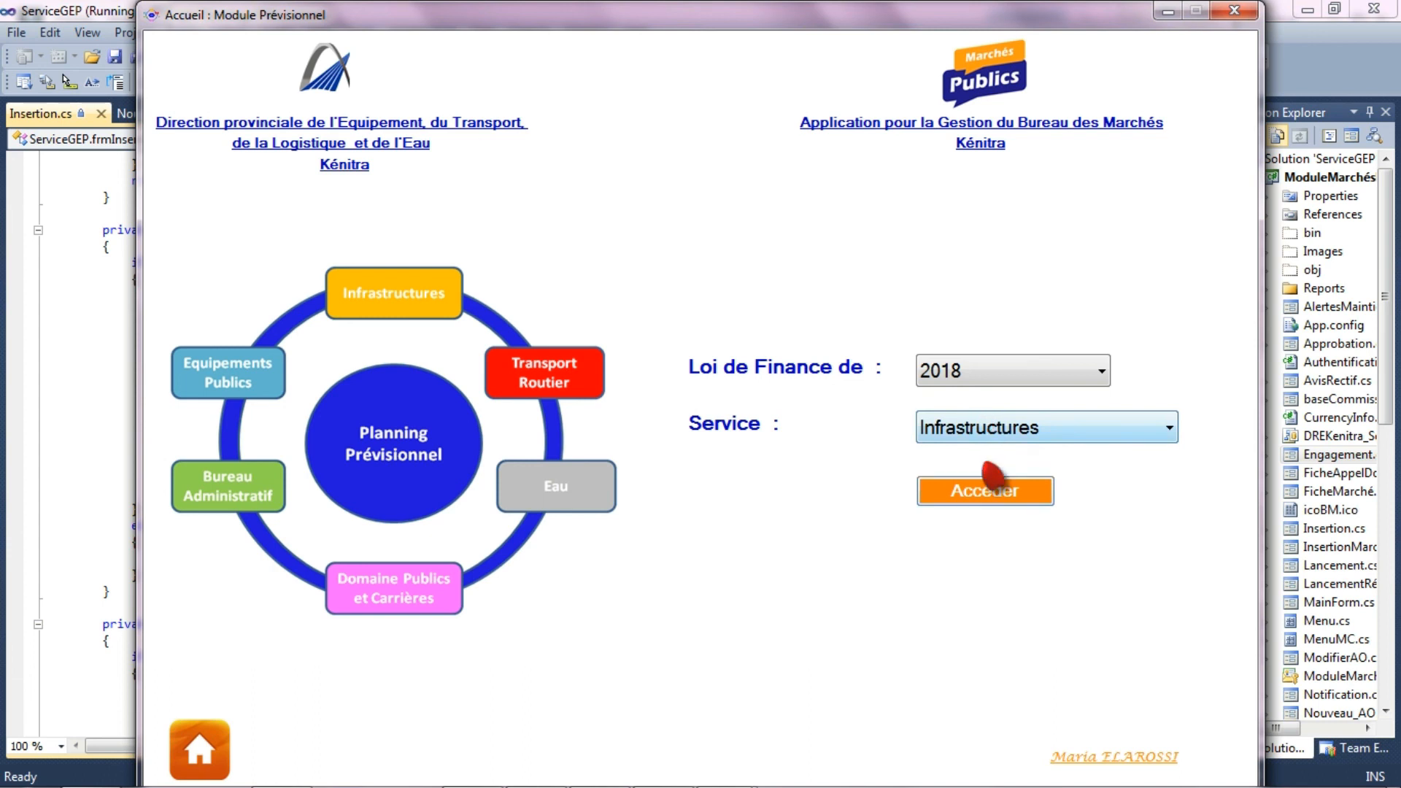
pyautogui.click(986, 490)
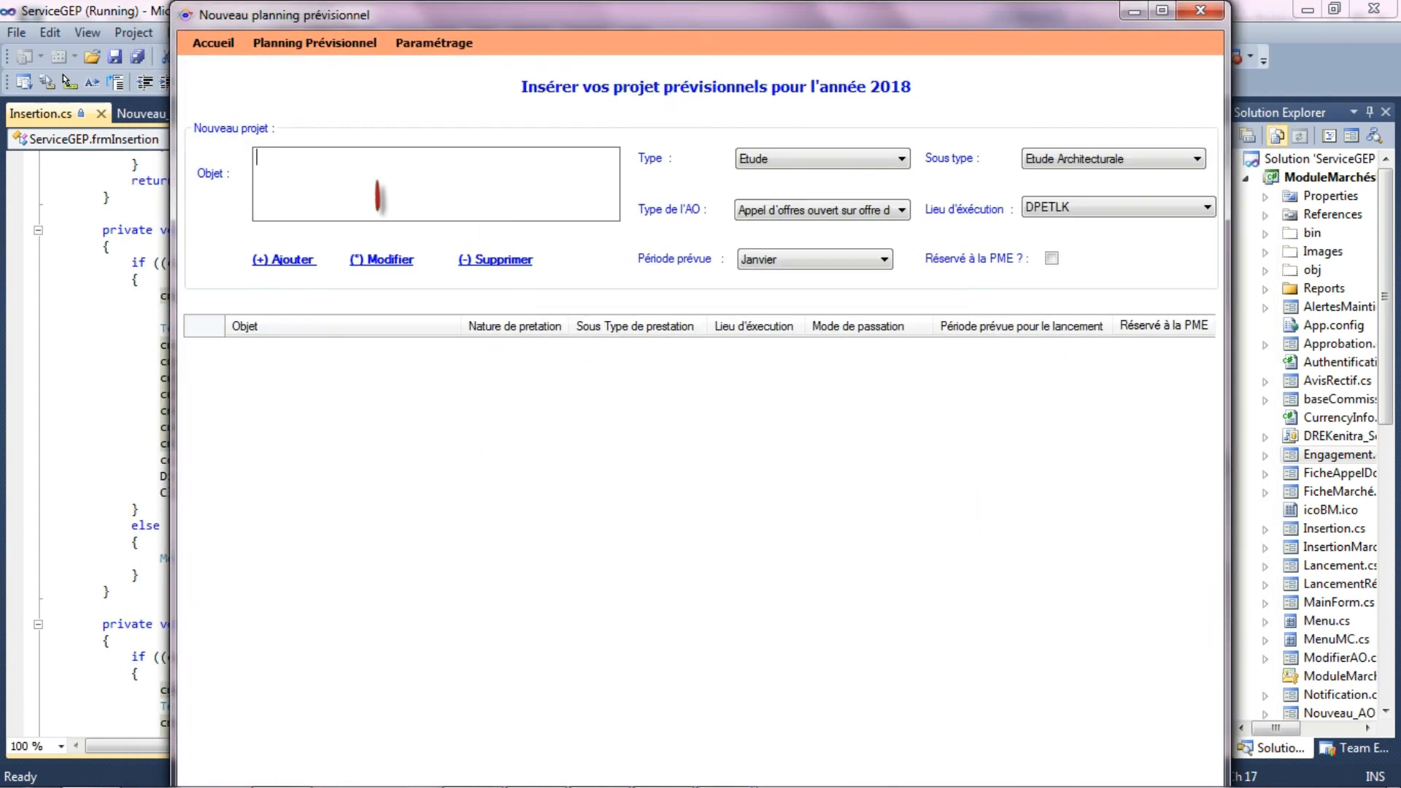
# - Examine the options for type, subtype, tender type, place of execution and planned period in the new project form without changing them
pyautogui.click(795, 158)
pyautogui.click(807, 158)
pyautogui.click(1124, 158)
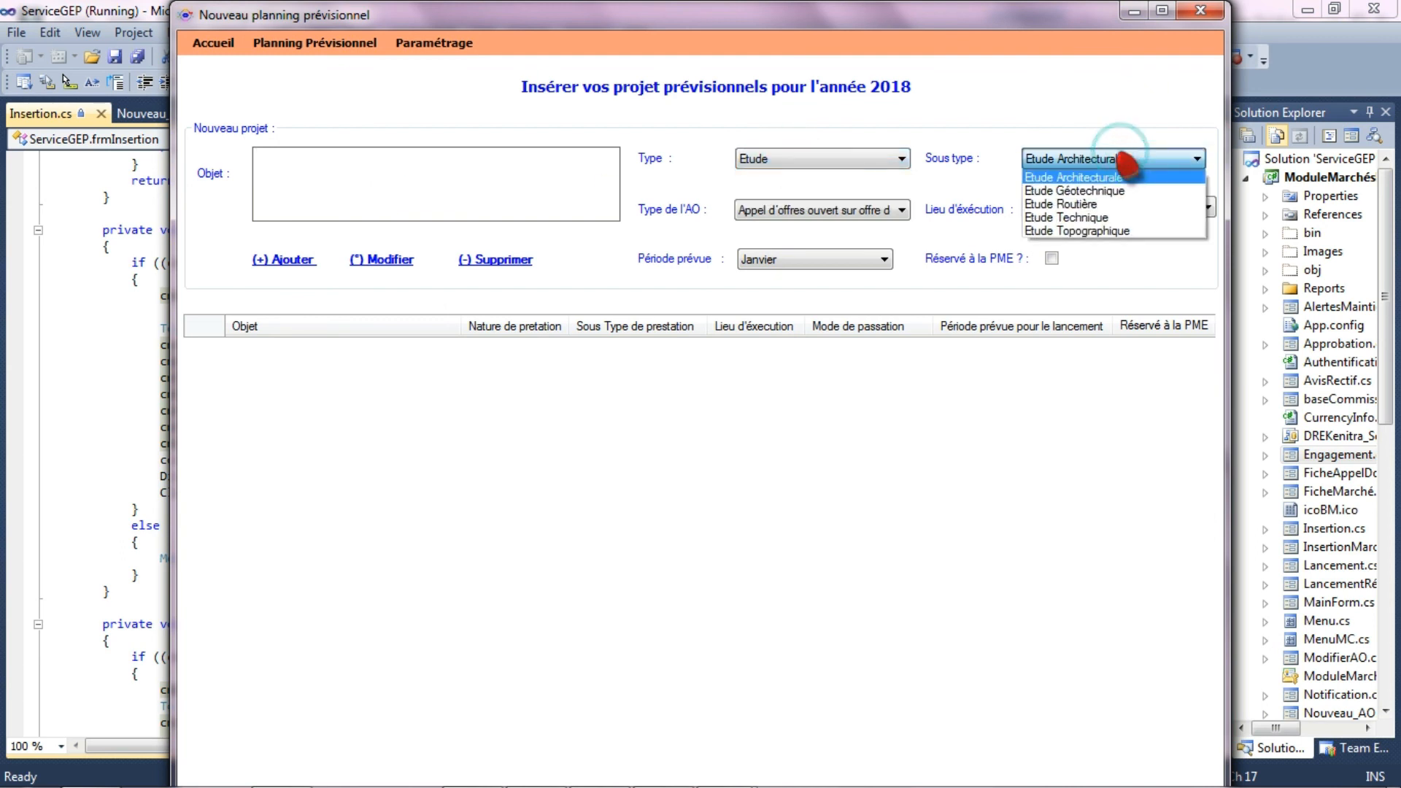
pyautogui.click(1115, 159)
pyautogui.click(861, 211)
pyautogui.click(867, 212)
pyautogui.click(1079, 208)
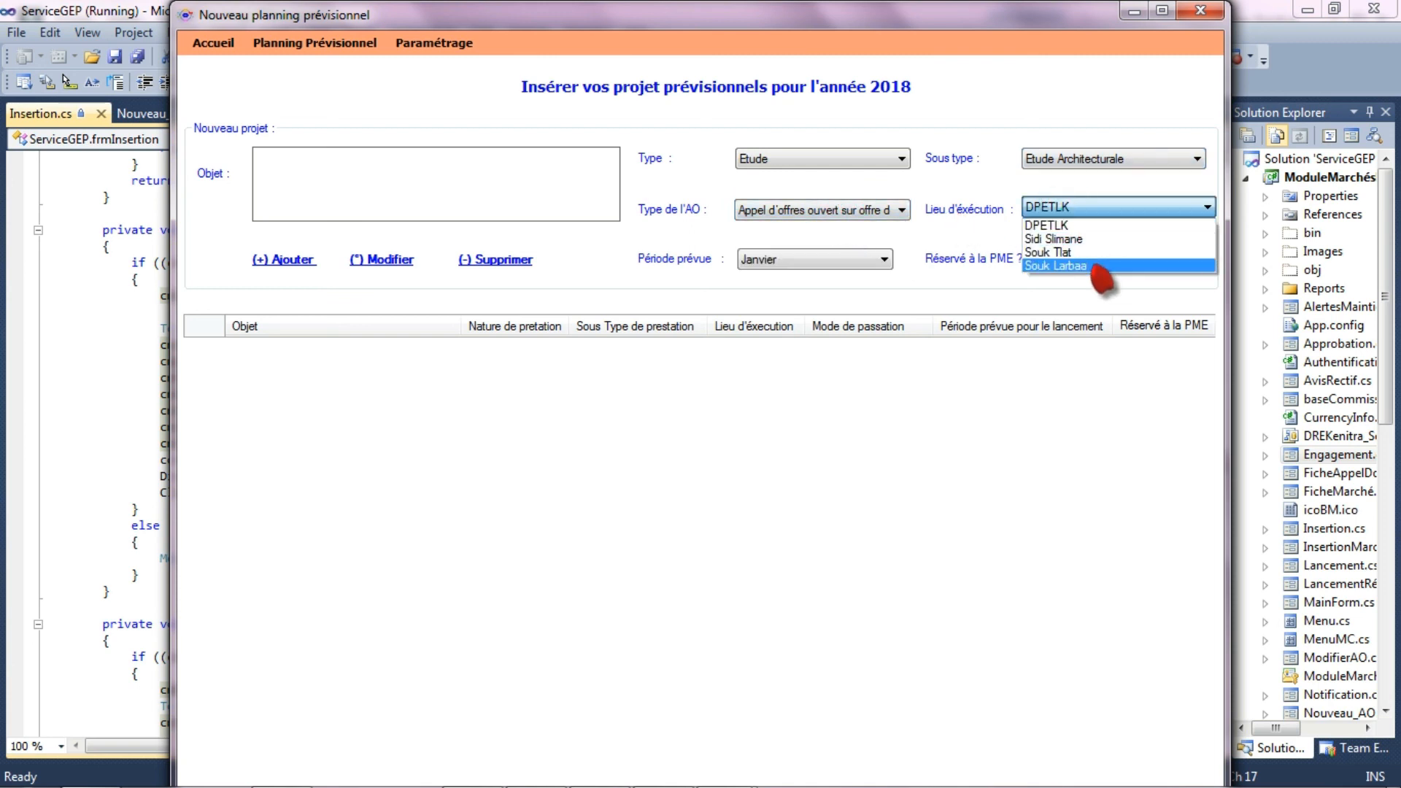
pyautogui.click(840, 296)
pyautogui.click(829, 261)
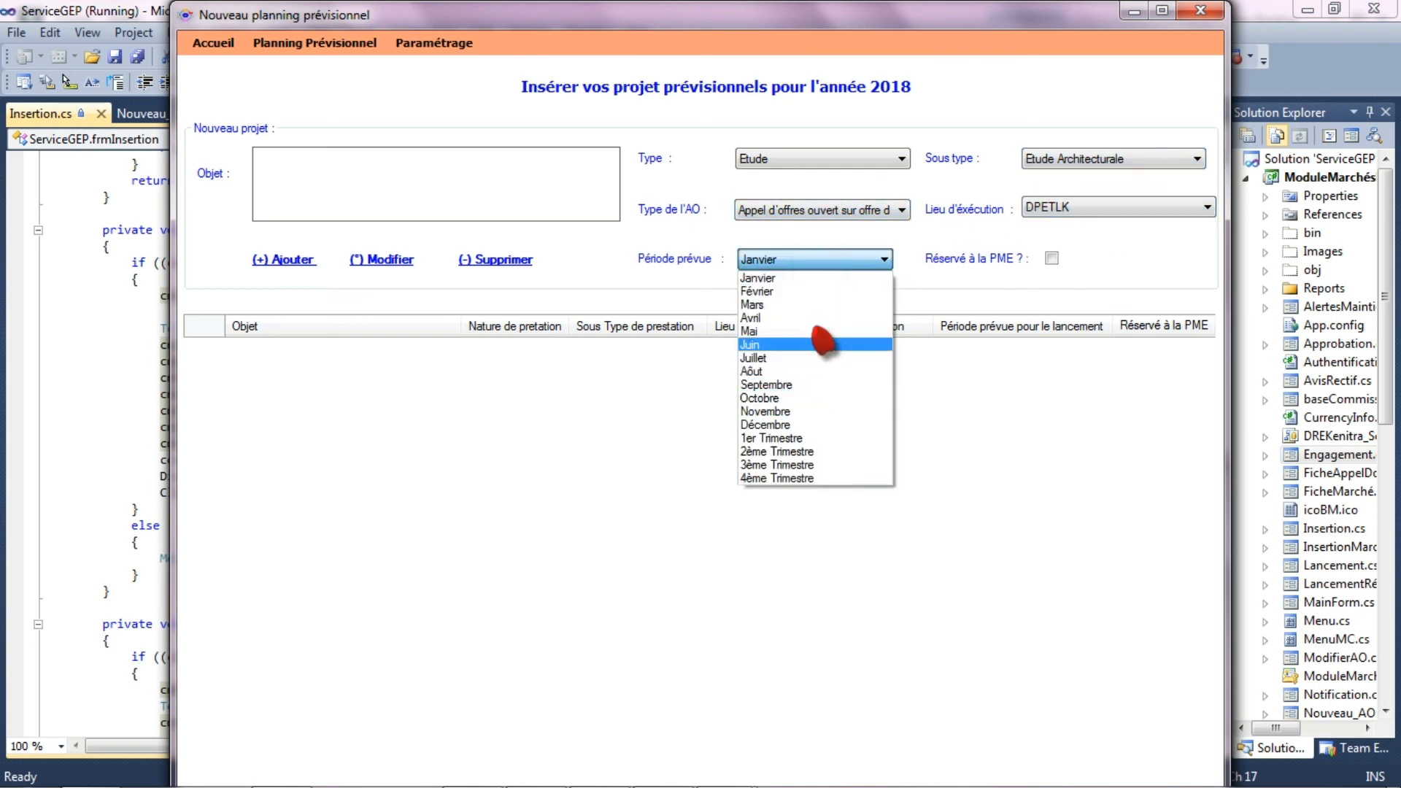
pyautogui.click(954, 289)
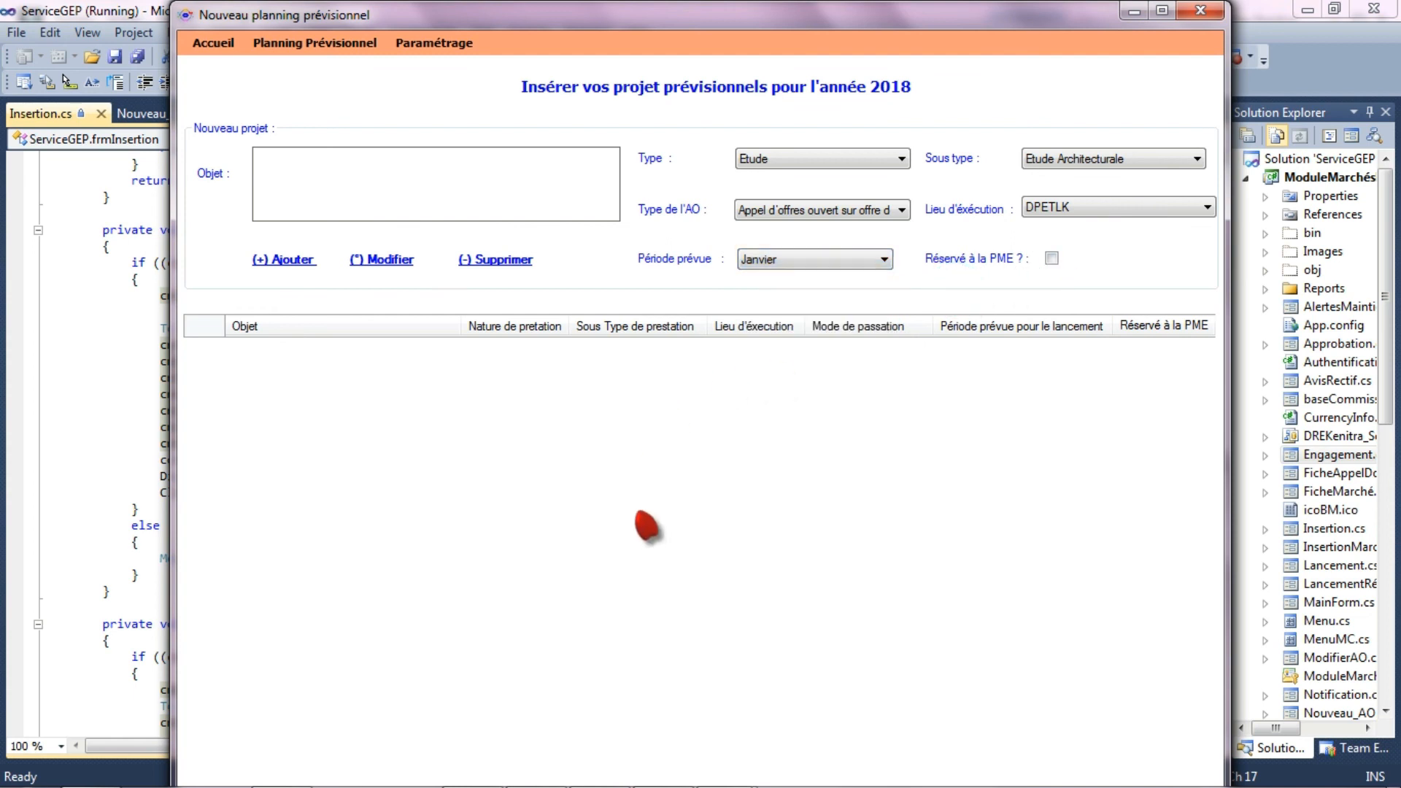
# - View the planning module's settings for service types (Type de prestation), and return to the main application's list of Plannings prévisionnels
pyautogui.click(314, 43)
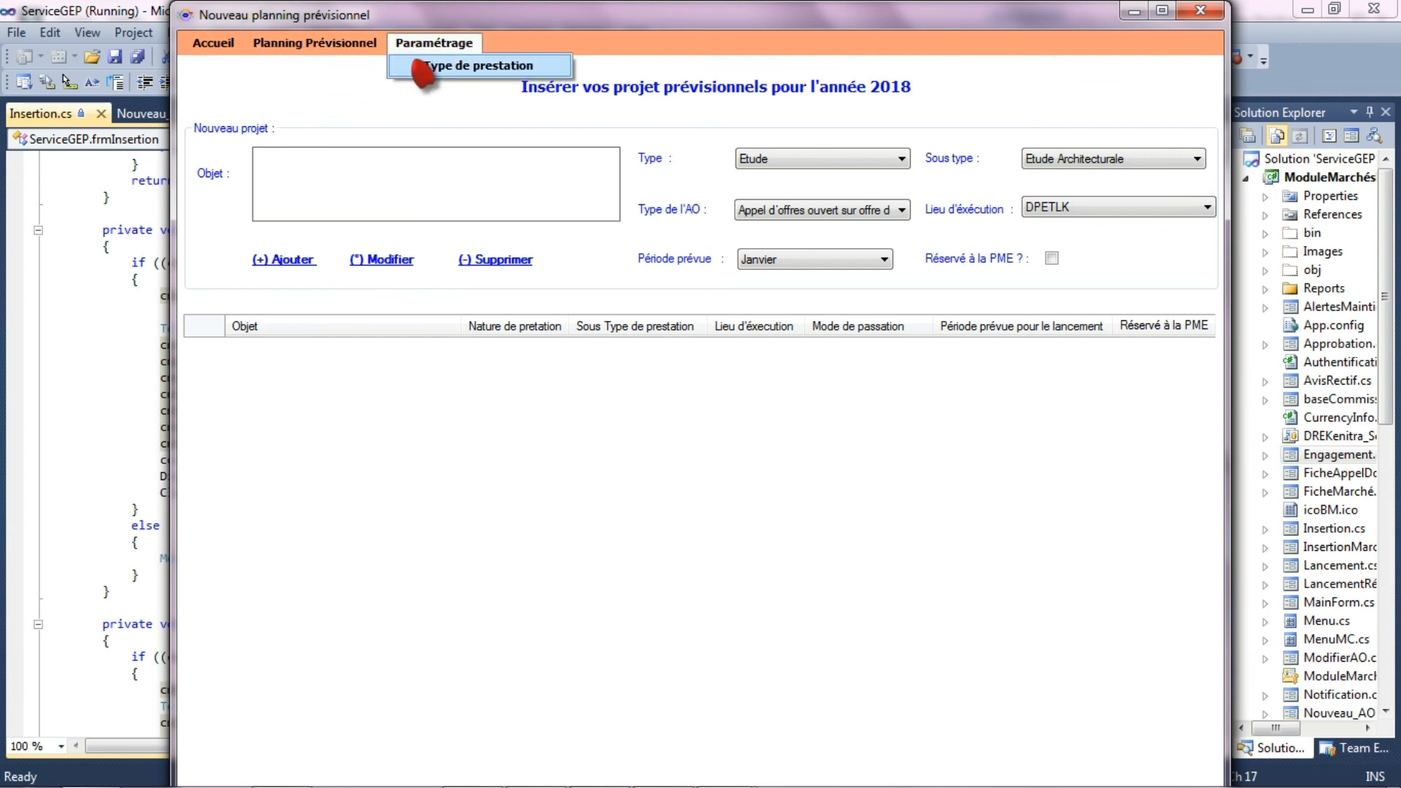
pyautogui.click(415, 61)
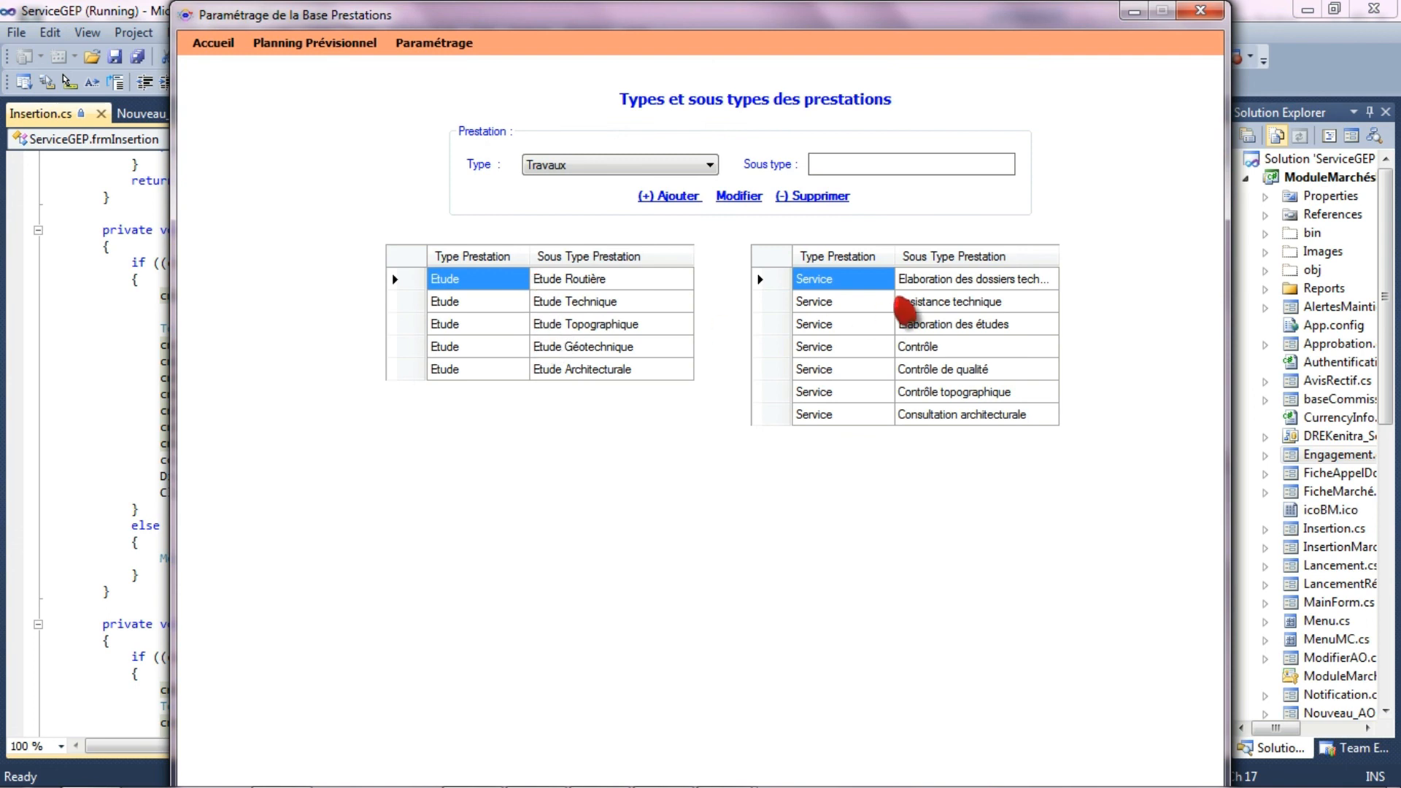
pyautogui.click(205, 45)
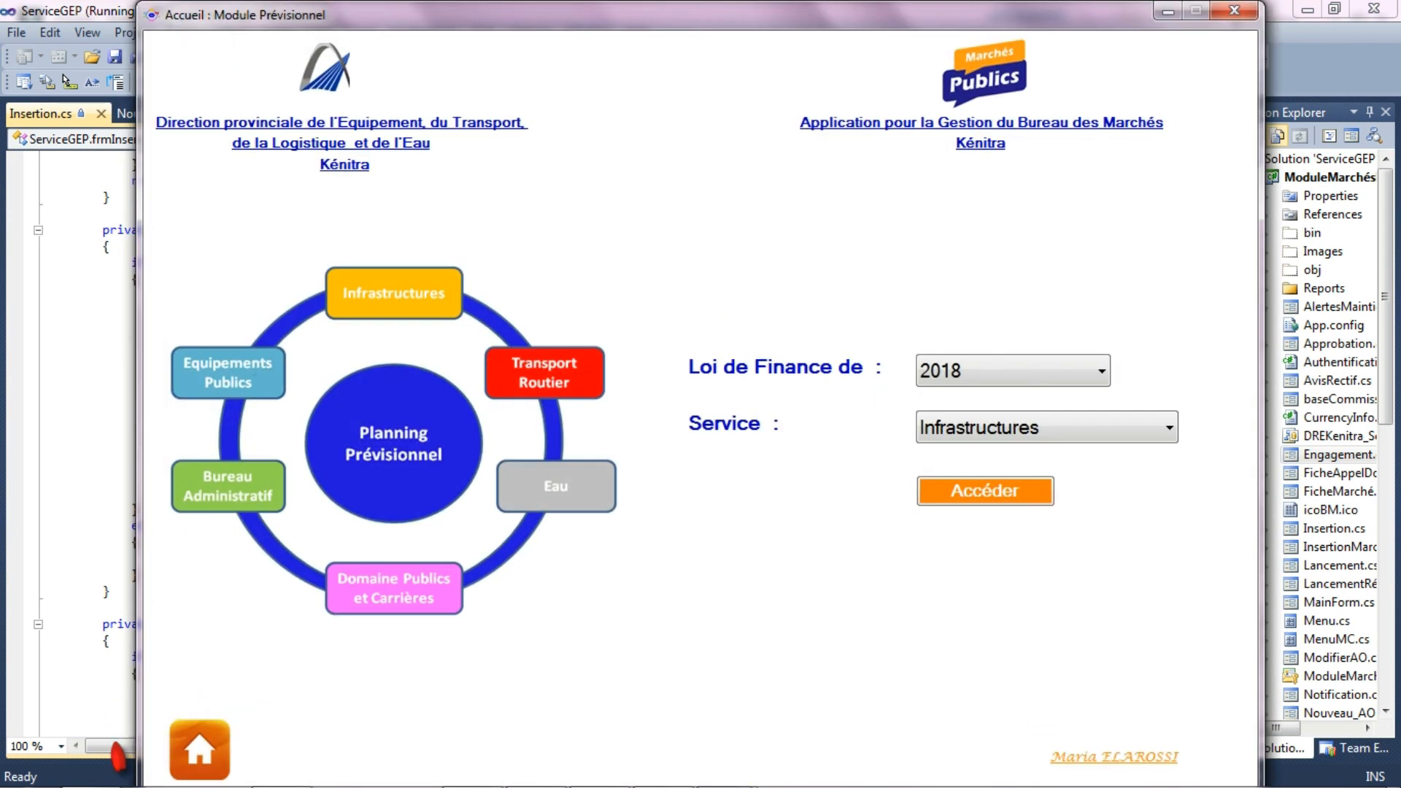
pyautogui.click(191, 763)
pyautogui.click(1057, 44)
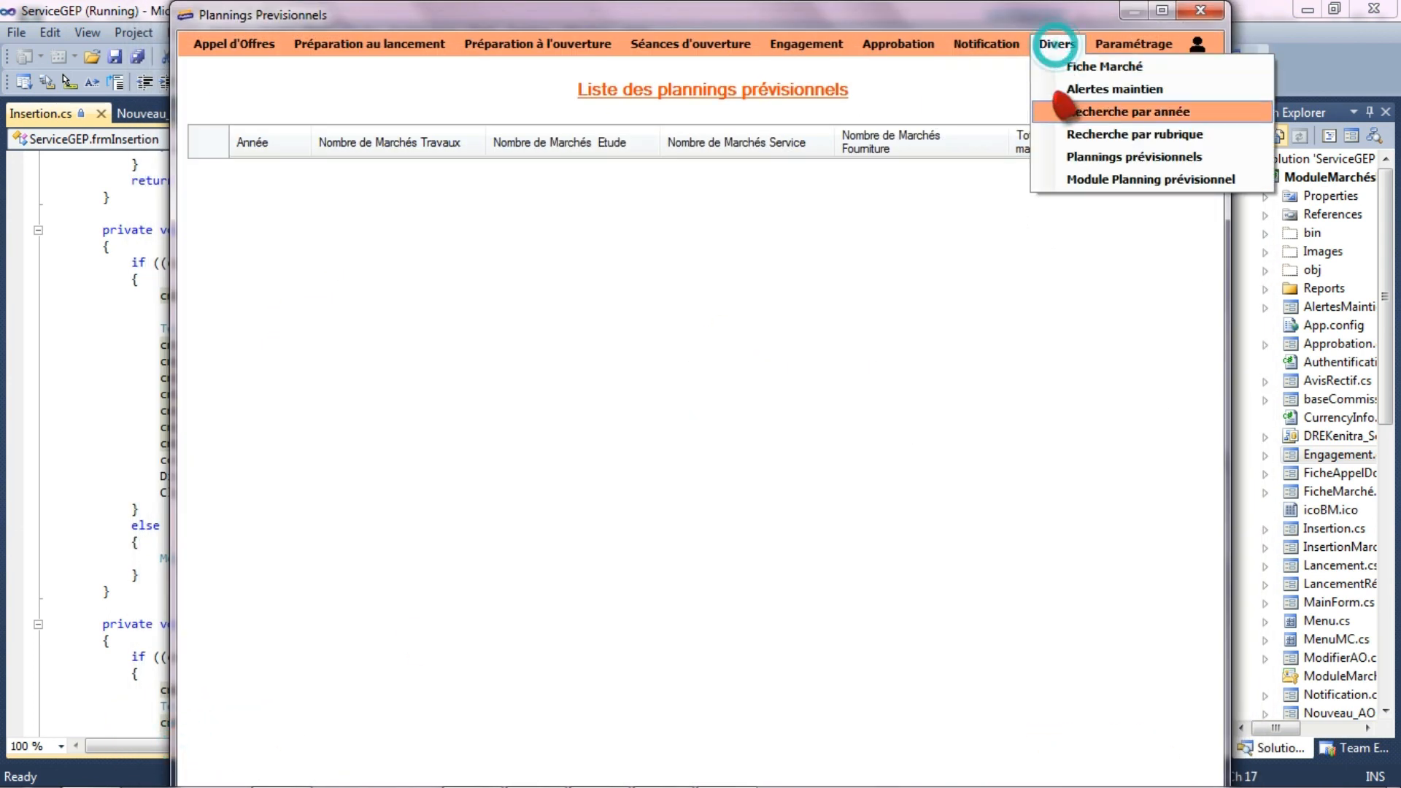
pyautogui.click(1085, 160)
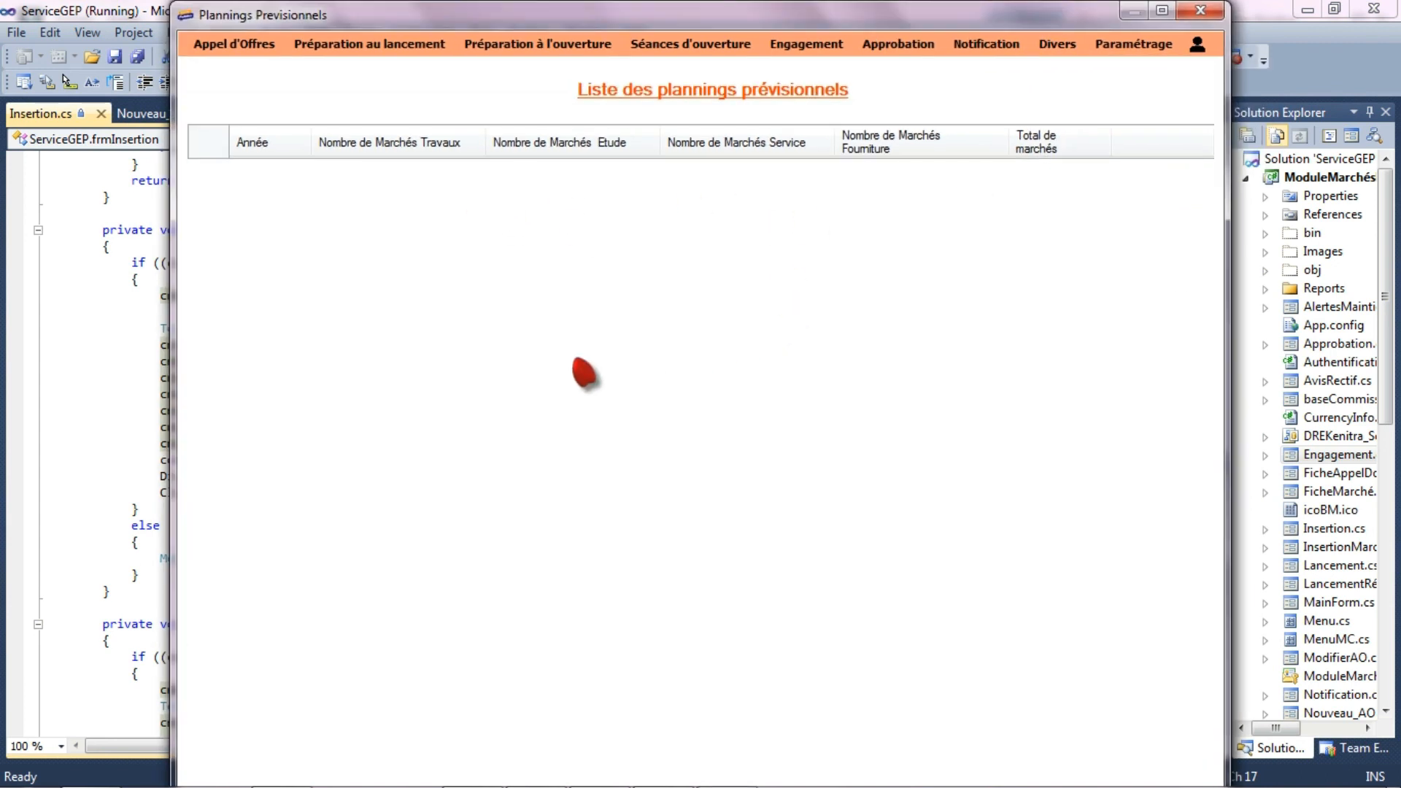
# - Log out of the current session and sign in as the DPE user with the account password
pyautogui.click(1197, 45)
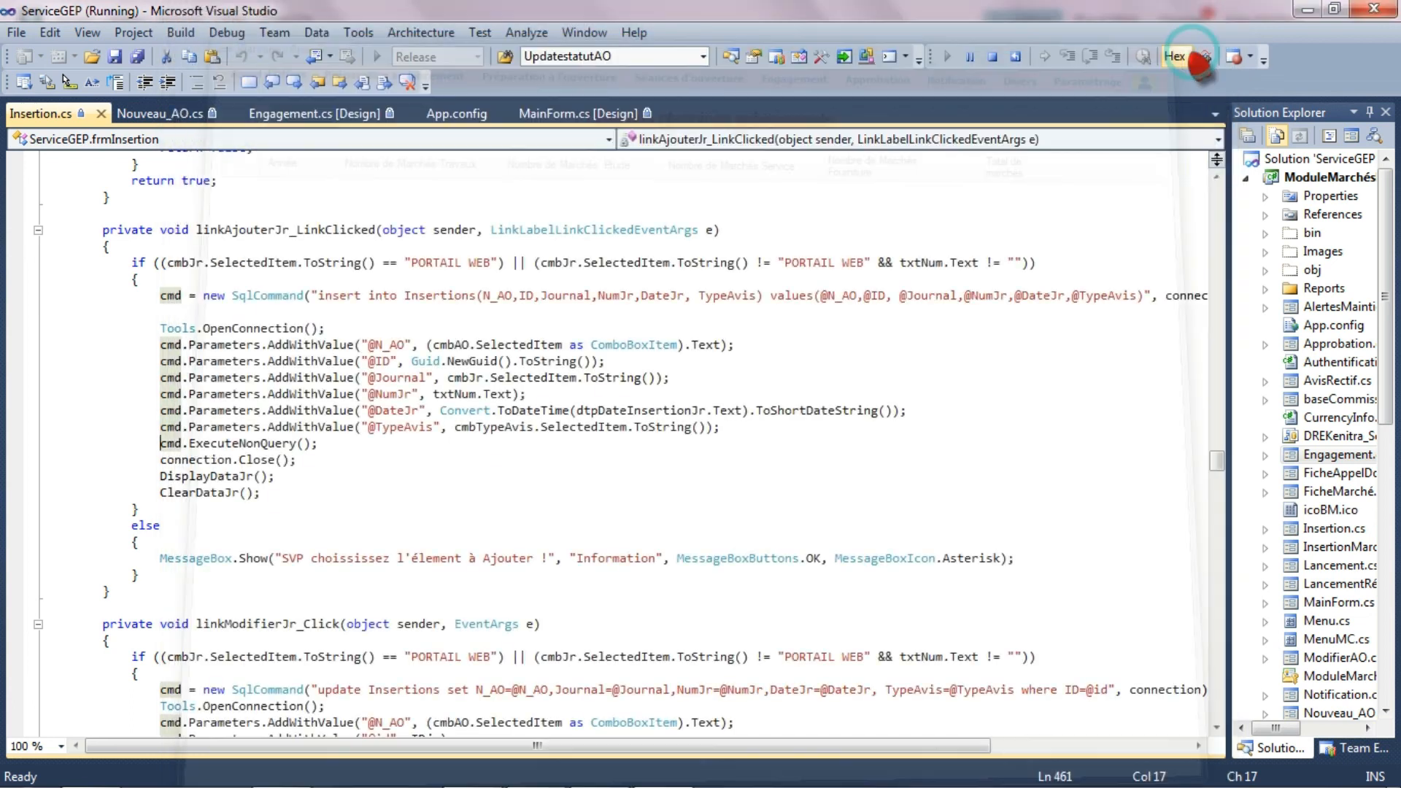
pyautogui.click(1003, 292)
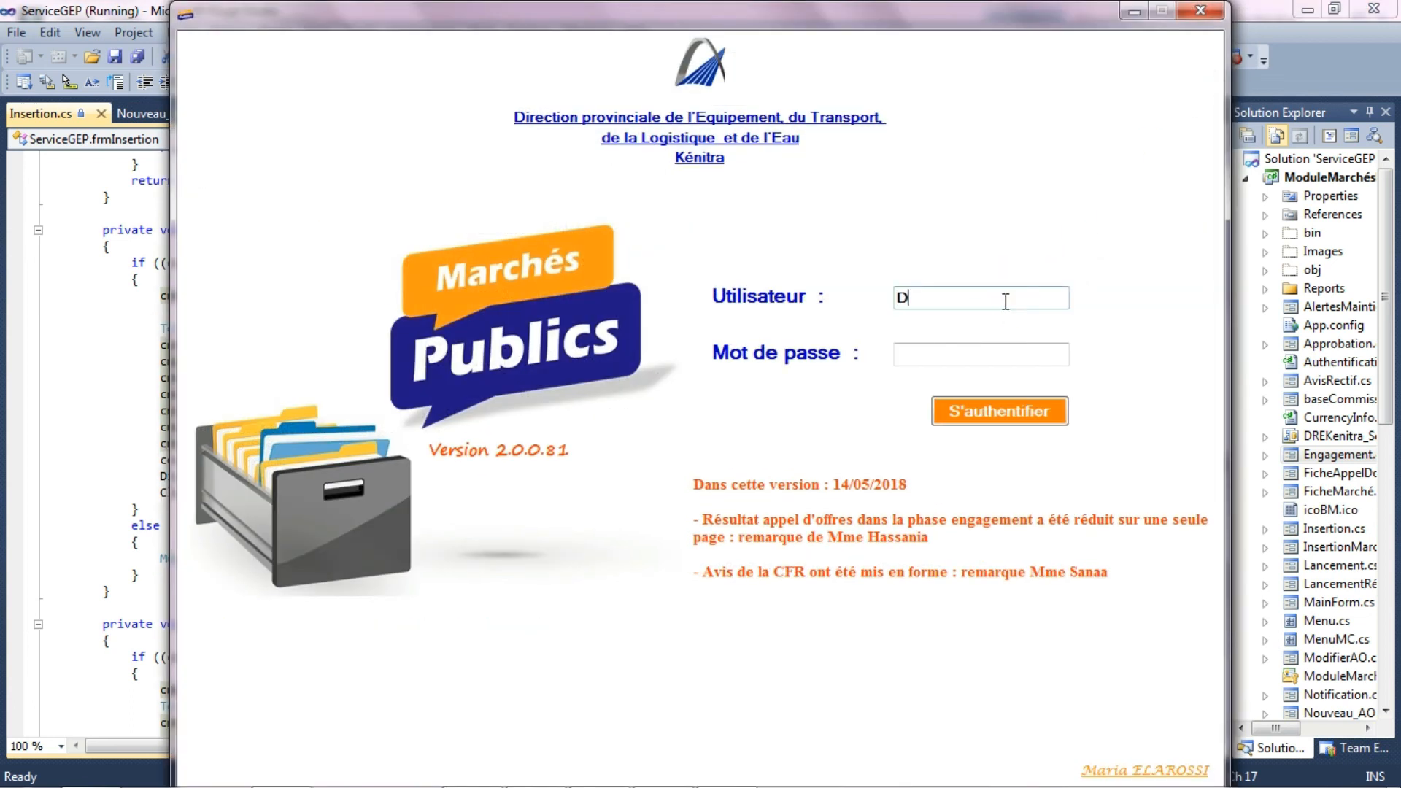
pyautogui.press('Tab')
pyautogui.write('*')
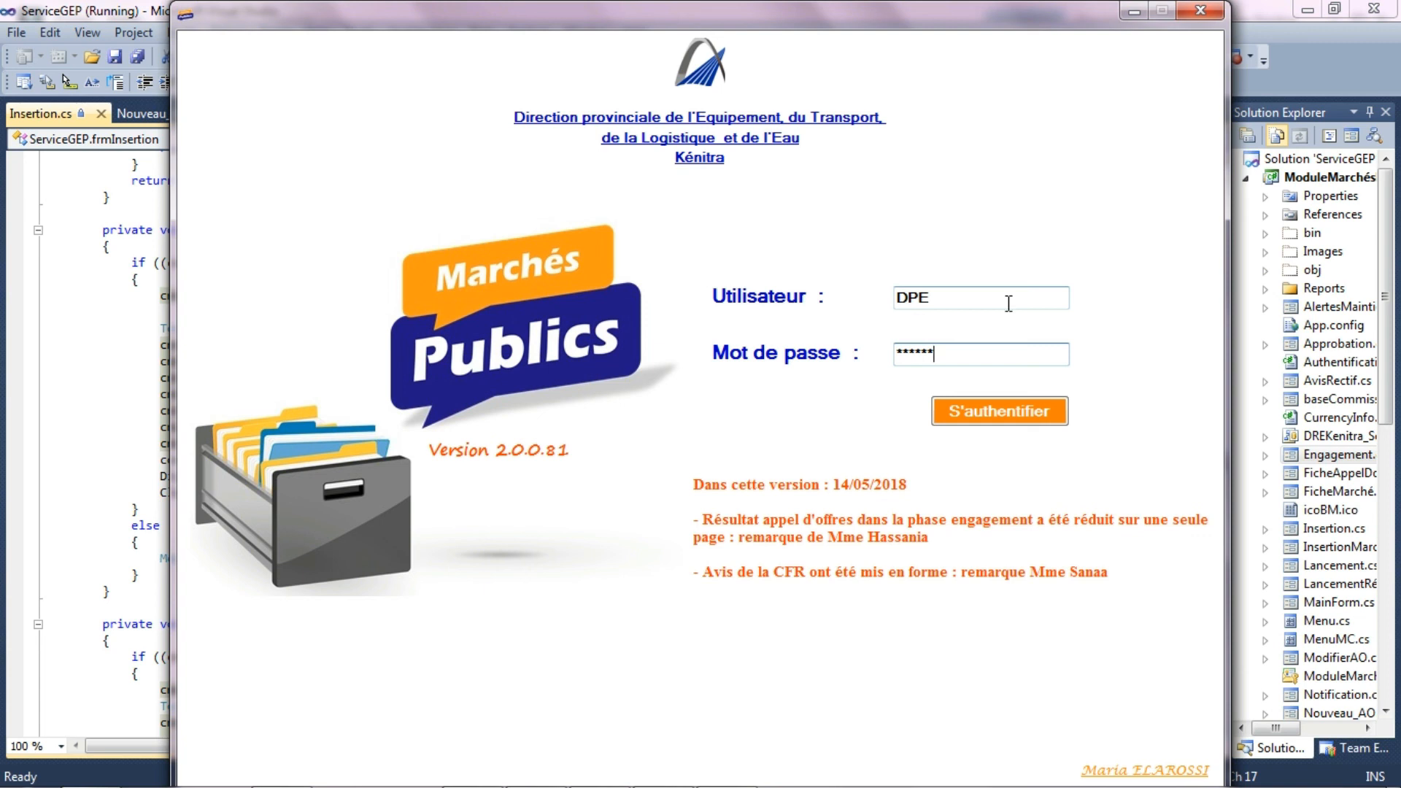
pyautogui.click(1001, 420)
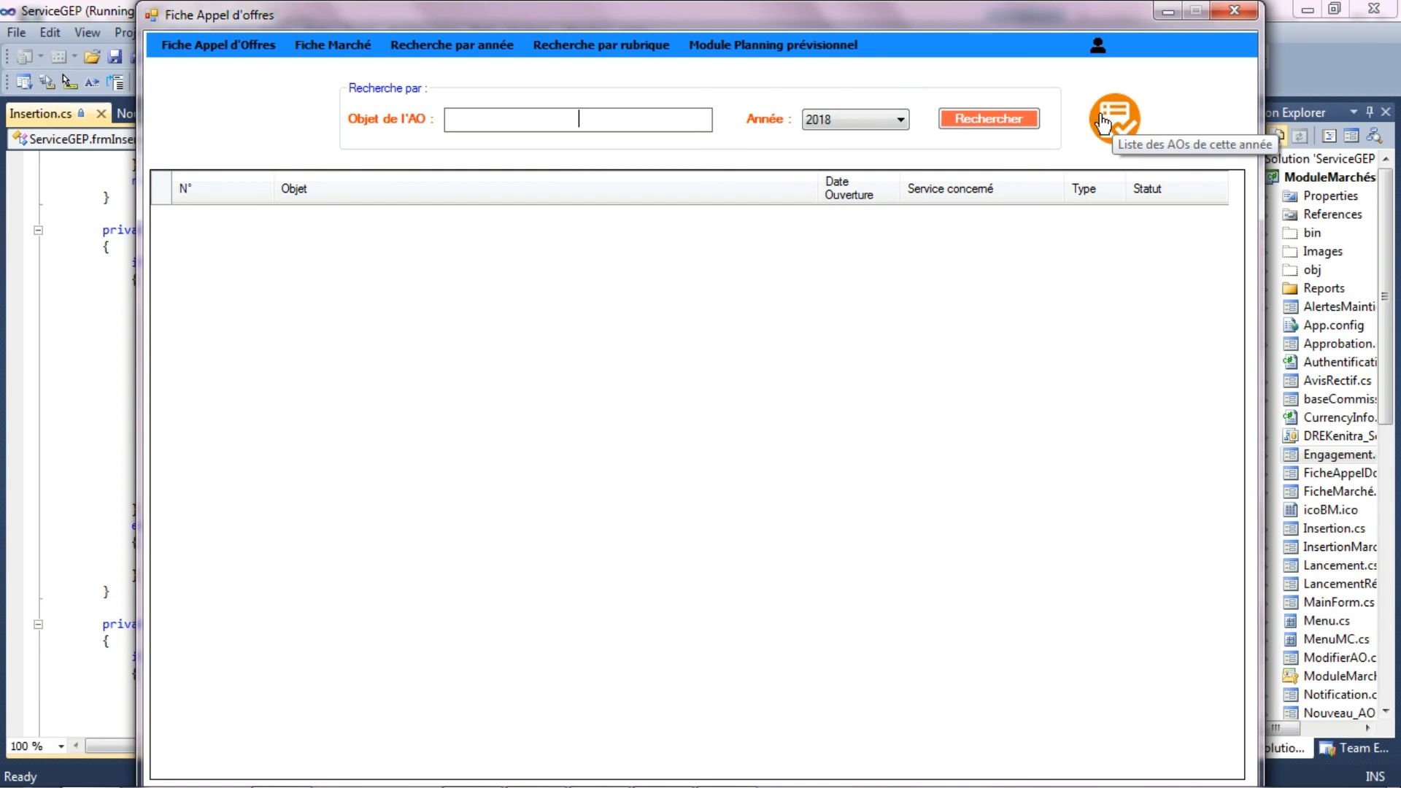
# - Search the 2018 tenders whose object contains TRAVAUX, and log out of the DPE session
pyautogui.click(645, 118)
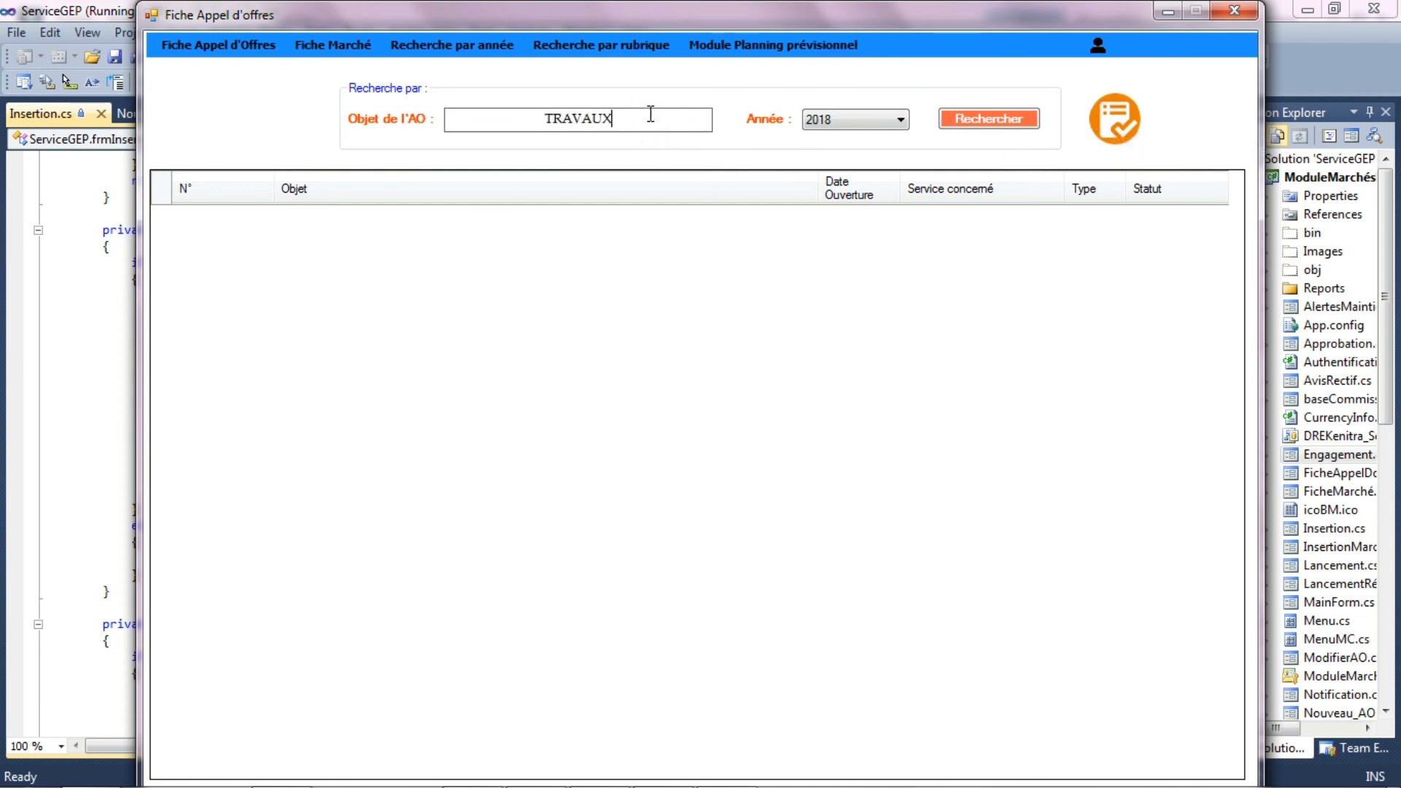
pyautogui.click(994, 123)
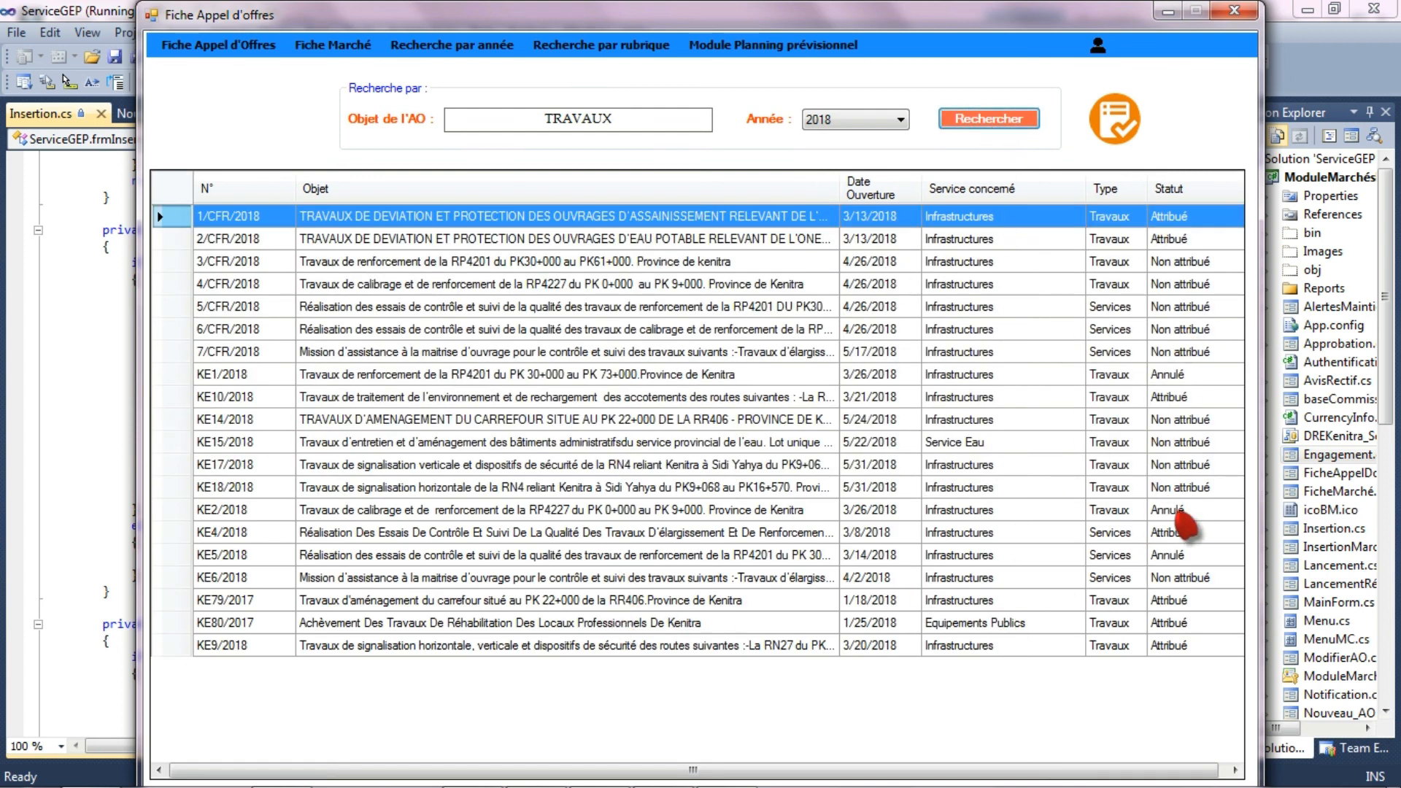
pyautogui.click(1098, 45)
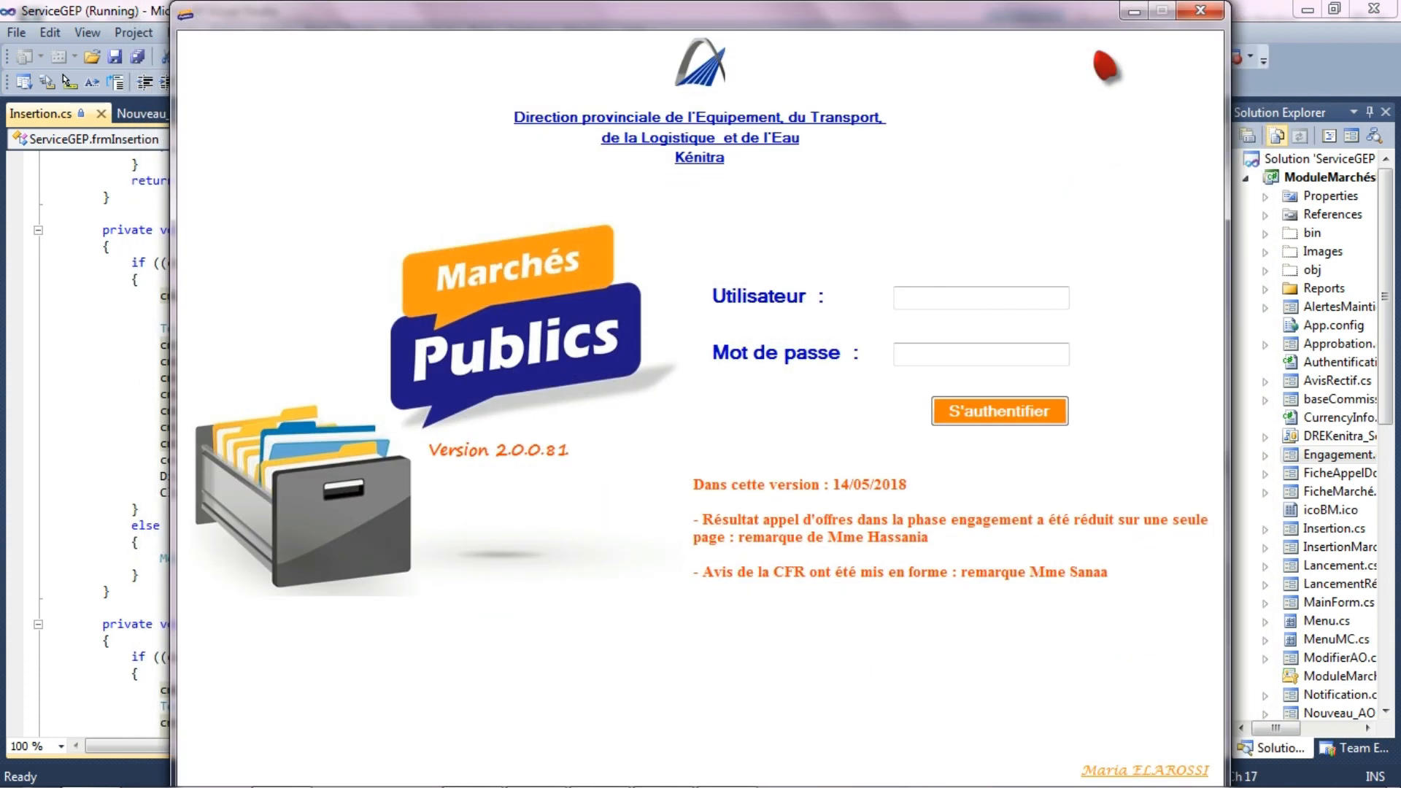